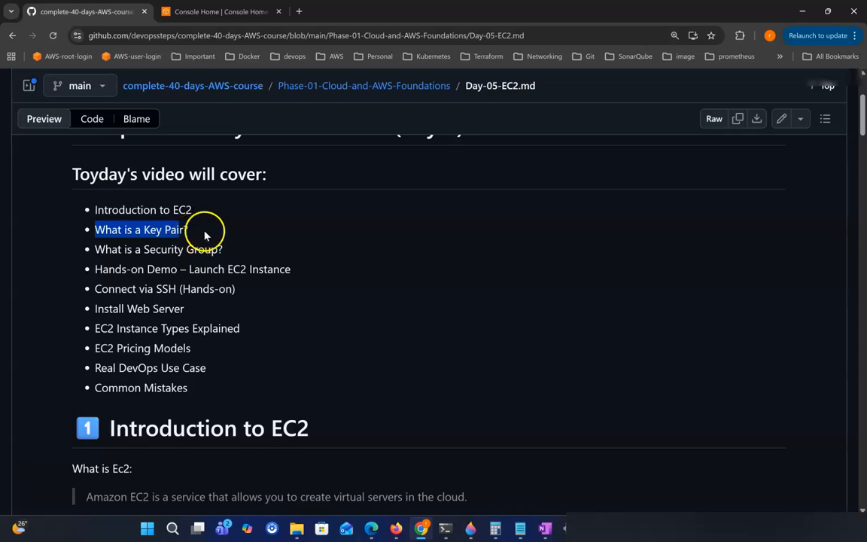
# - Read the video outline topics from the key pair and security group through the EC2 launch, SSH connection and web server installation
pyautogui.scroll(-1, 99, 245)
pyautogui.moveTo(95, 244); pyautogui.dragTo(213, 243)
pyautogui.moveTo(101, 264); pyautogui.dragTo(132, 262)
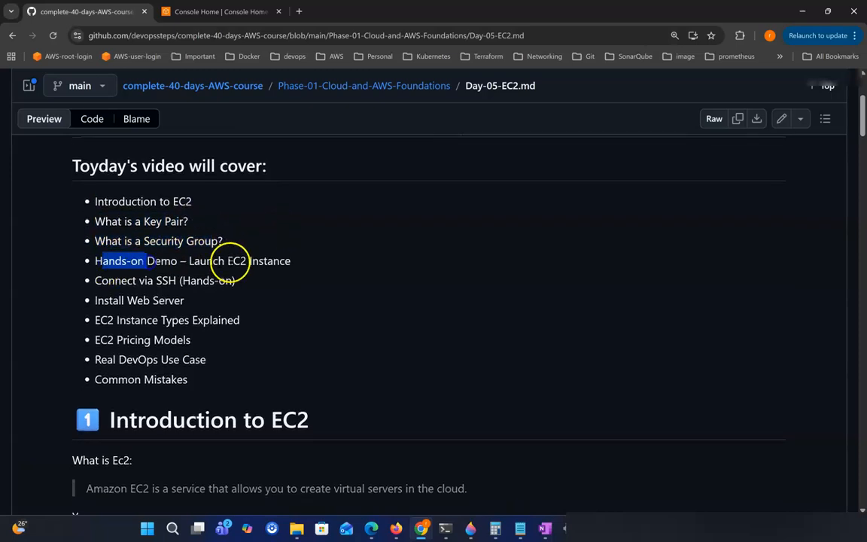
pyautogui.moveTo(188, 260); pyautogui.dragTo(298, 265)
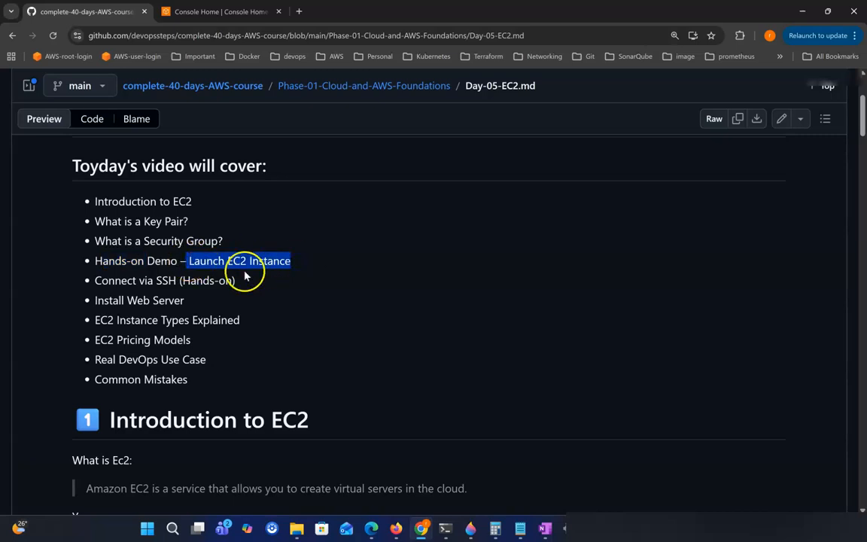
pyautogui.scroll(-1, 180, 280)
pyautogui.moveTo(106, 272); pyautogui.dragTo(150, 272)
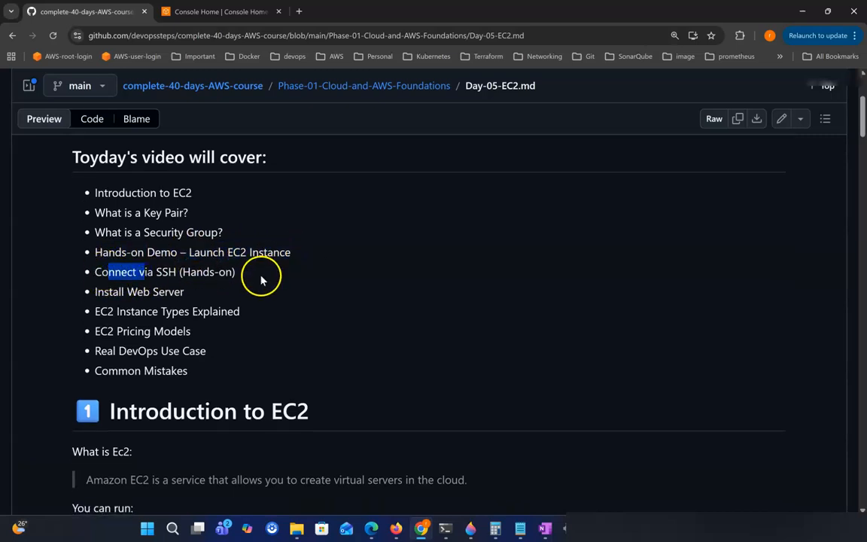
pyautogui.doubleClick(166, 272)
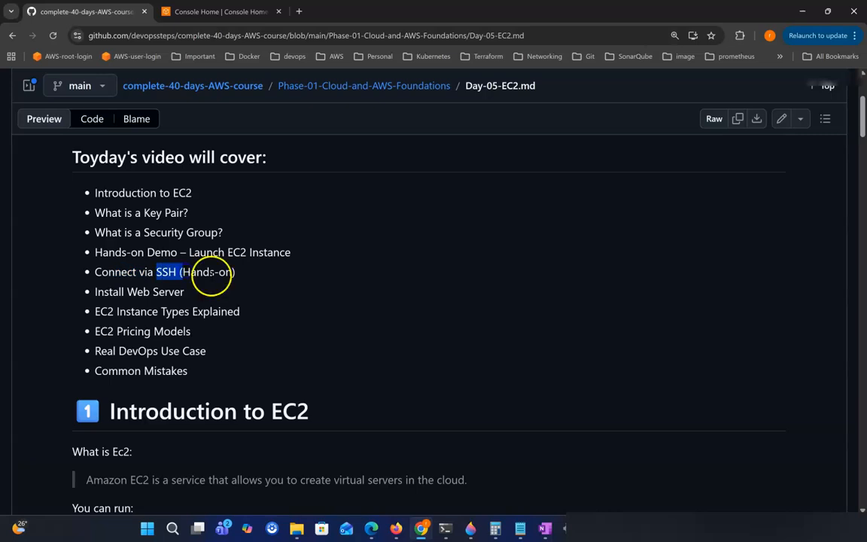
pyautogui.scroll(-1, 131, 294)
pyautogui.moveTo(109, 278); pyautogui.dragTo(139, 278)
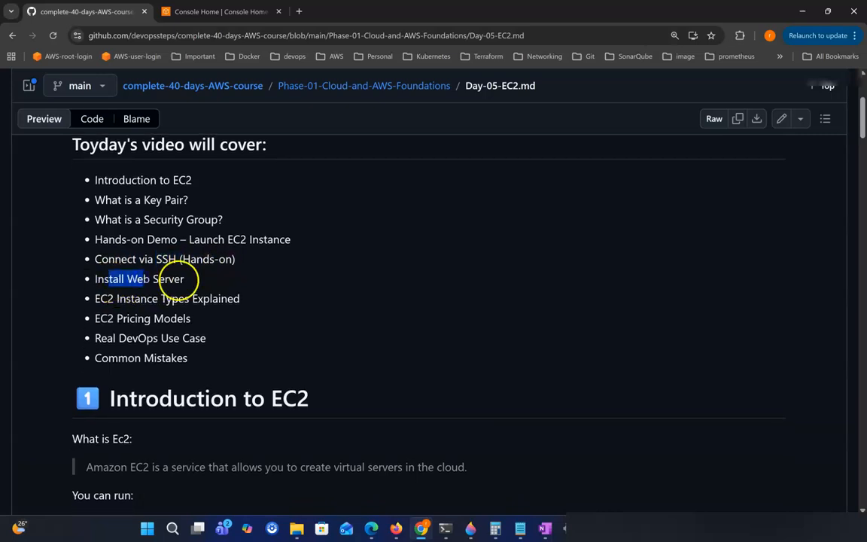
# - Read the remaining outline topics, from EC2 instance types and pricing models to the DevOps use case and common mistakes
pyautogui.scroll(-1, 200, 283)
pyautogui.scroll(-1, 128, 290)
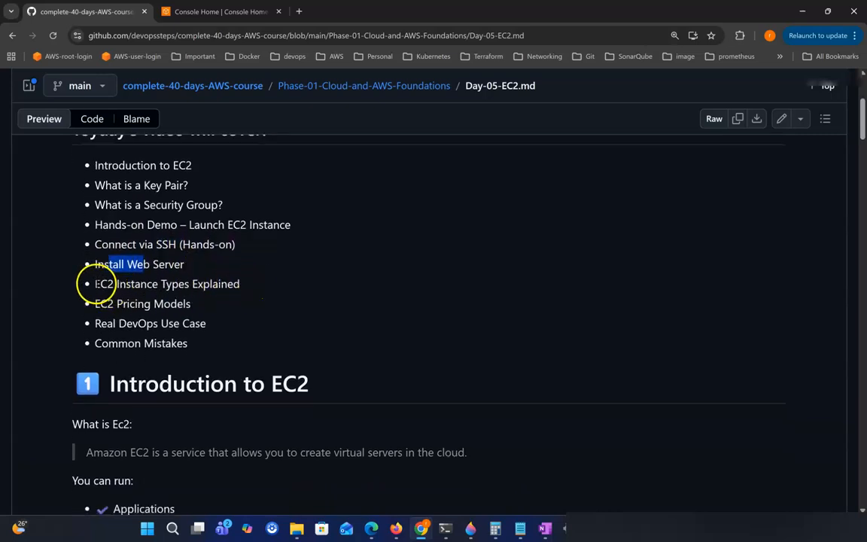
pyautogui.moveTo(95, 284); pyautogui.dragTo(155, 283)
pyautogui.moveTo(237, 288); pyautogui.dragTo(112, 305)
pyautogui.scroll(-1, 111, 302)
pyautogui.click(121, 300)
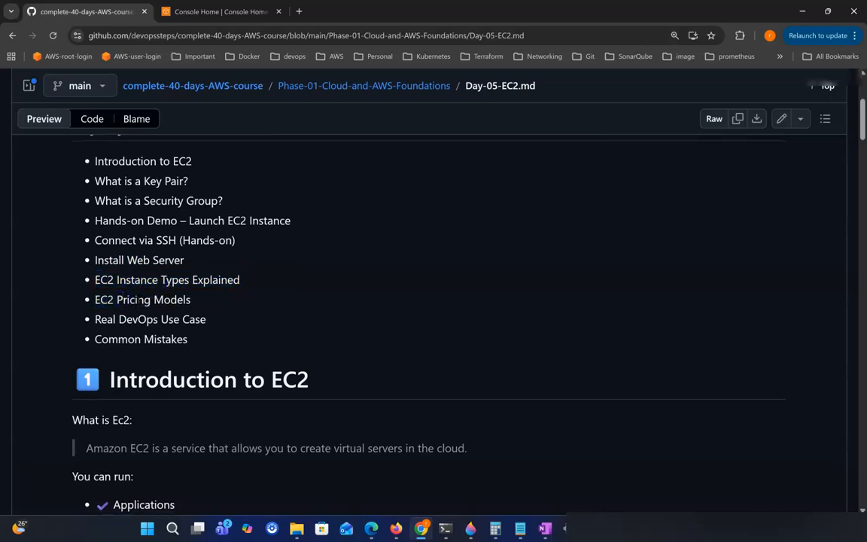
pyautogui.moveTo(113, 300); pyautogui.dragTo(213, 304)
pyautogui.scroll(-1, 232, 305)
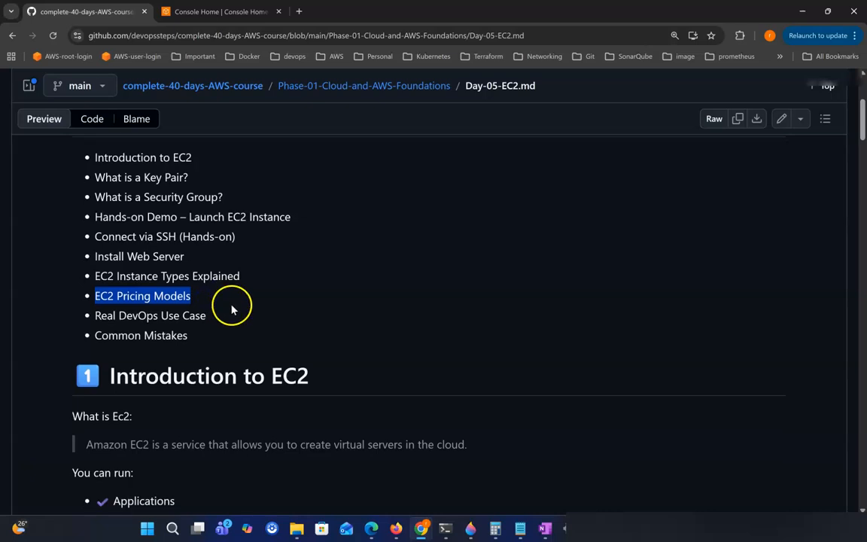
pyautogui.moveTo(94, 301); pyautogui.dragTo(206, 298)
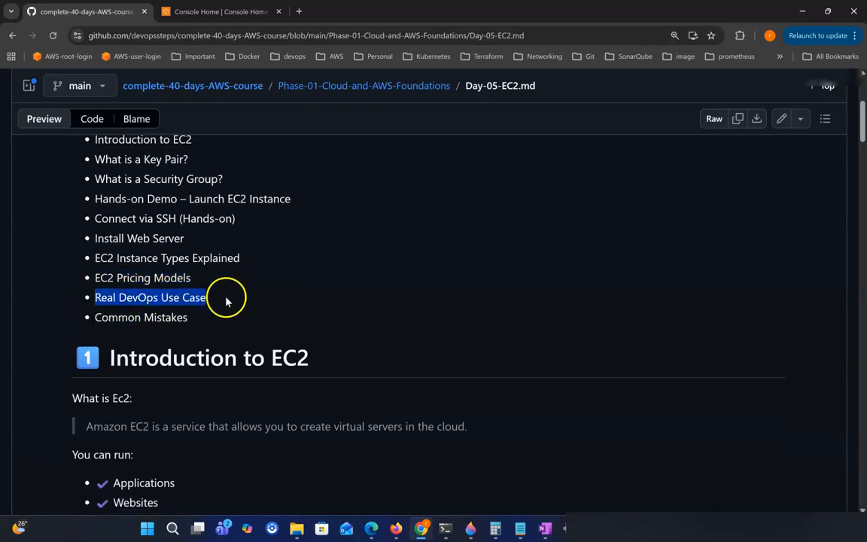
pyautogui.moveTo(92, 317); pyautogui.dragTo(179, 320)
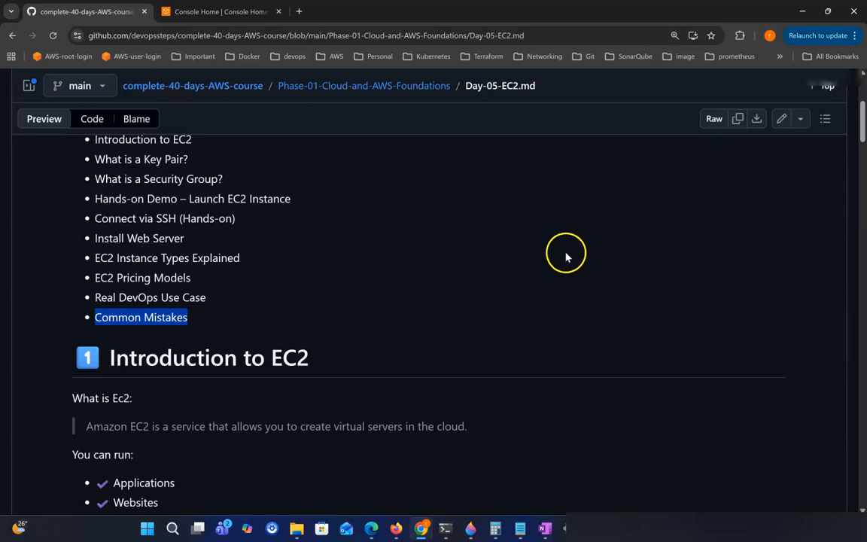
# - Read the Introduction to EC2 section, covering the service's definition and the kinds of workloads it can run
pyautogui.scroll(-1, 459, 301)
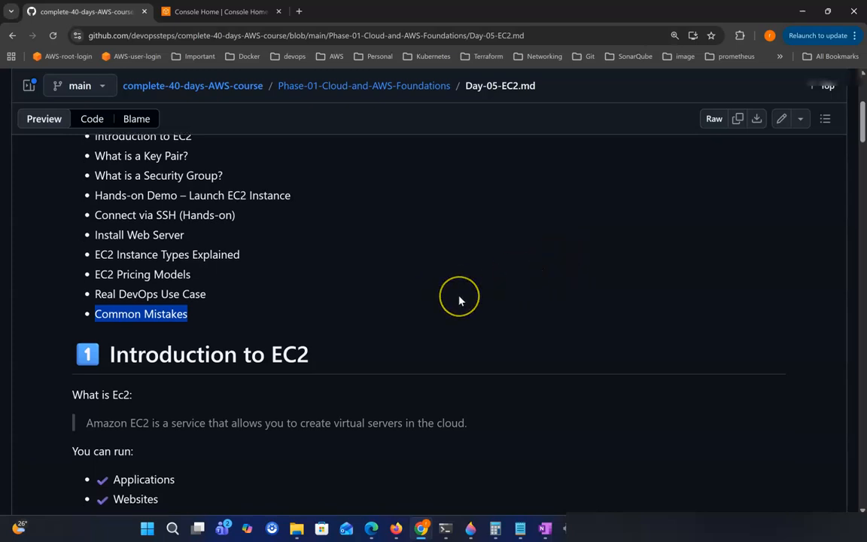
pyautogui.scroll(-3, 459, 301)
pyautogui.scroll(-1, 459, 308)
pyautogui.moveTo(89, 193); pyautogui.dragTo(367, 206)
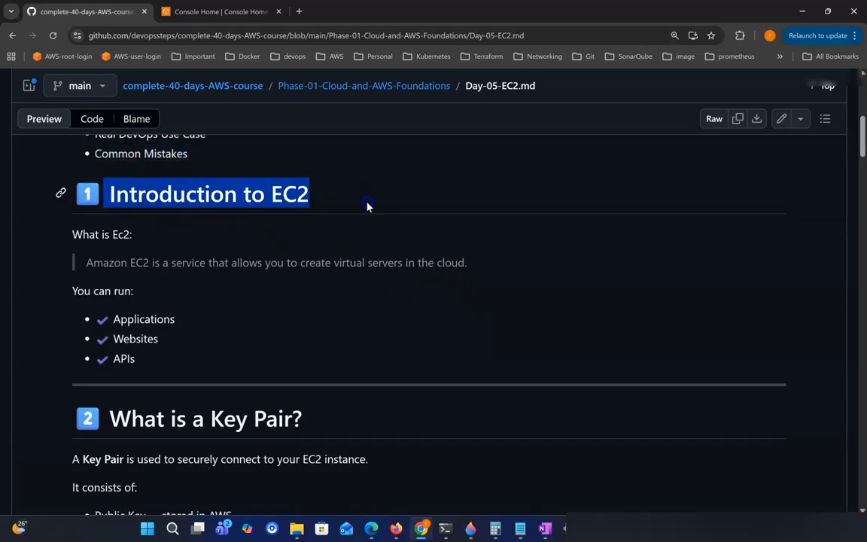
pyautogui.scroll(-1, 373, 201)
pyautogui.click(358, 199)
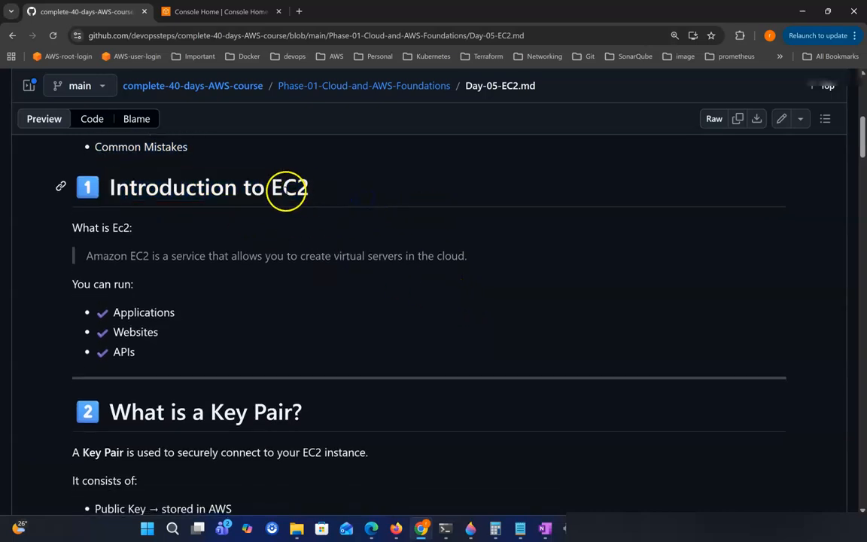
pyautogui.moveTo(272, 187); pyautogui.dragTo(348, 195)
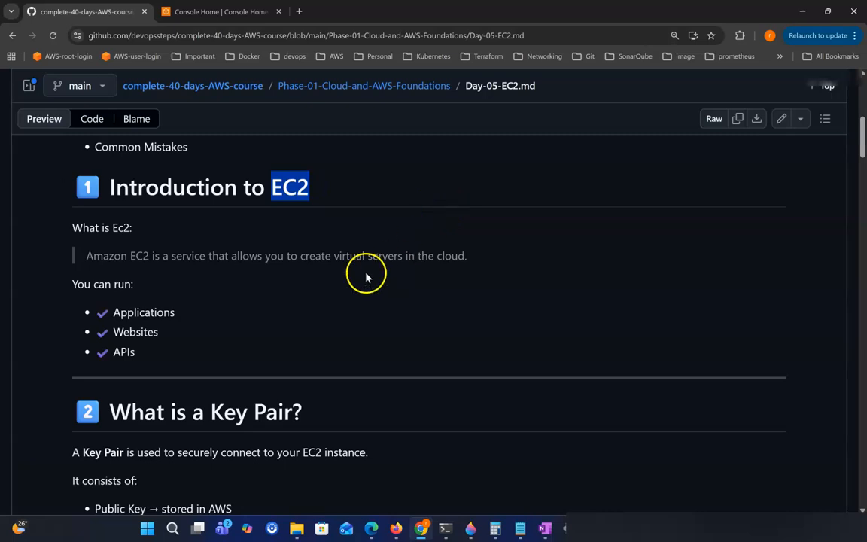
pyautogui.moveTo(79, 228); pyautogui.dragTo(158, 231)
pyautogui.moveTo(93, 255); pyautogui.dragTo(182, 255)
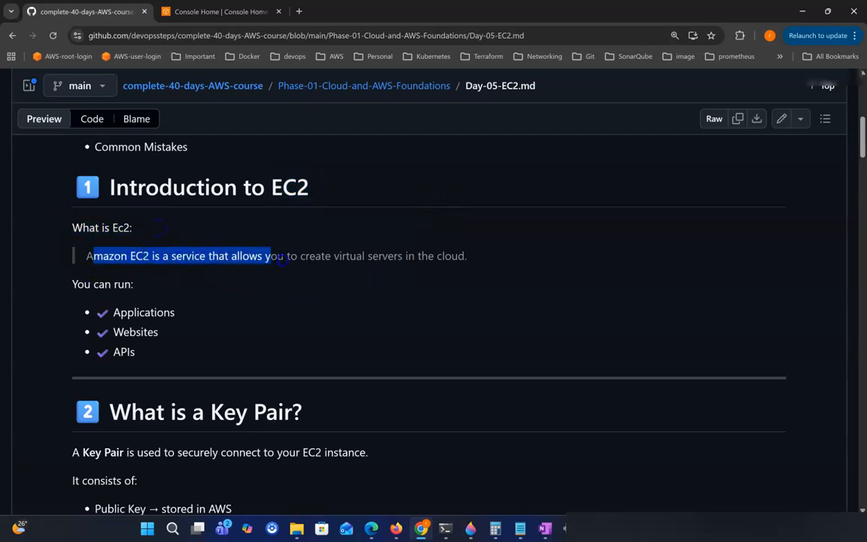
pyautogui.moveTo(317, 260); pyautogui.dragTo(377, 267)
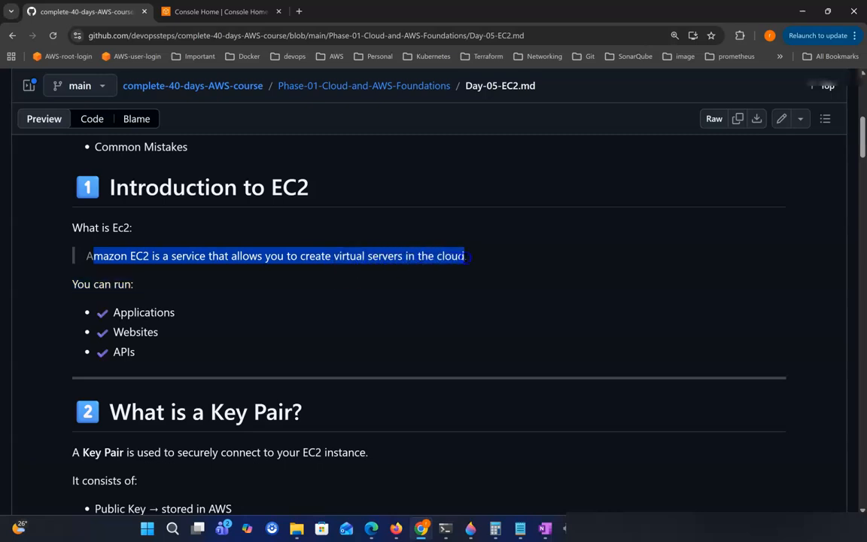
pyautogui.scroll(-1, 312, 286)
pyautogui.click(312, 280)
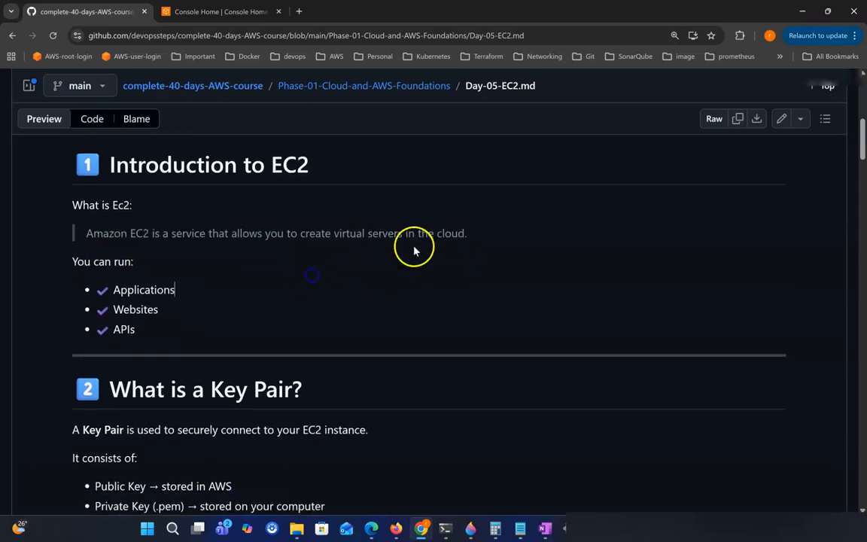
pyautogui.moveTo(350, 235); pyautogui.dragTo(394, 235)
pyautogui.moveTo(135, 291); pyautogui.dragTo(164, 314)
pyautogui.click(112, 329)
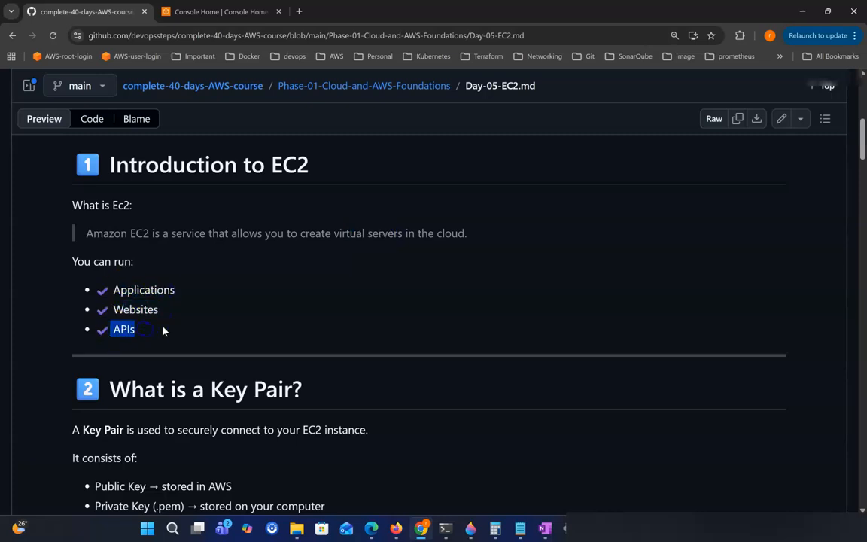
# - Read the "What is a Key Pair?" section's sentence on what a key pair is used for with an EC2 instance
pyautogui.scroll(-1, 249, 335)
pyautogui.moveTo(106, 325); pyautogui.dragTo(312, 331)
pyautogui.scroll(-1, 313, 330)
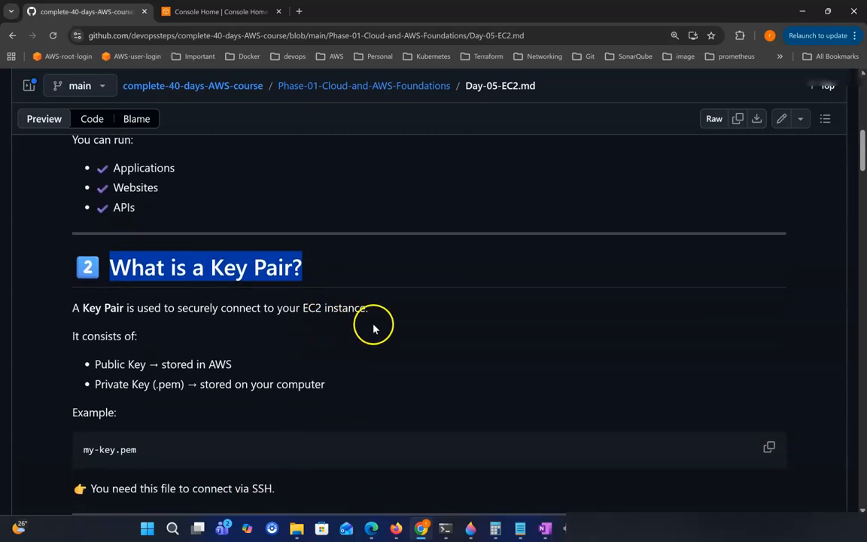
pyautogui.scroll(-1, 374, 325)
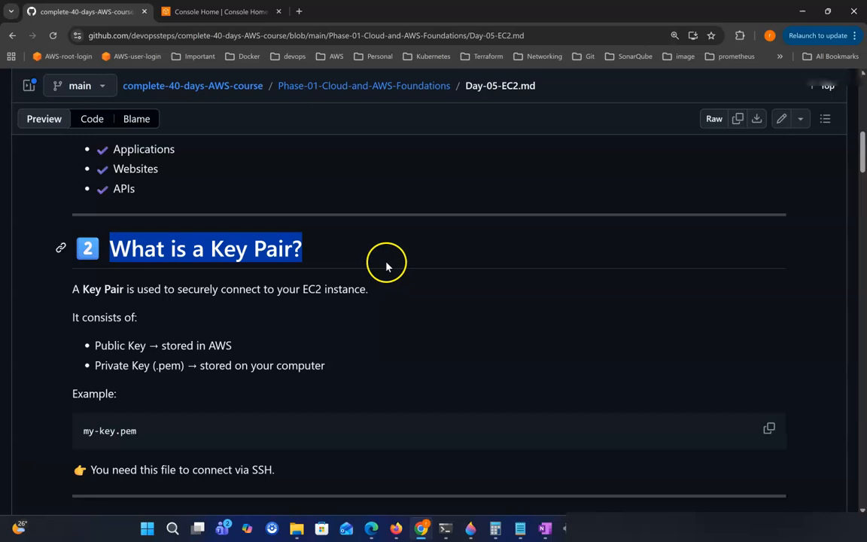
pyautogui.scroll(-1, 393, 268)
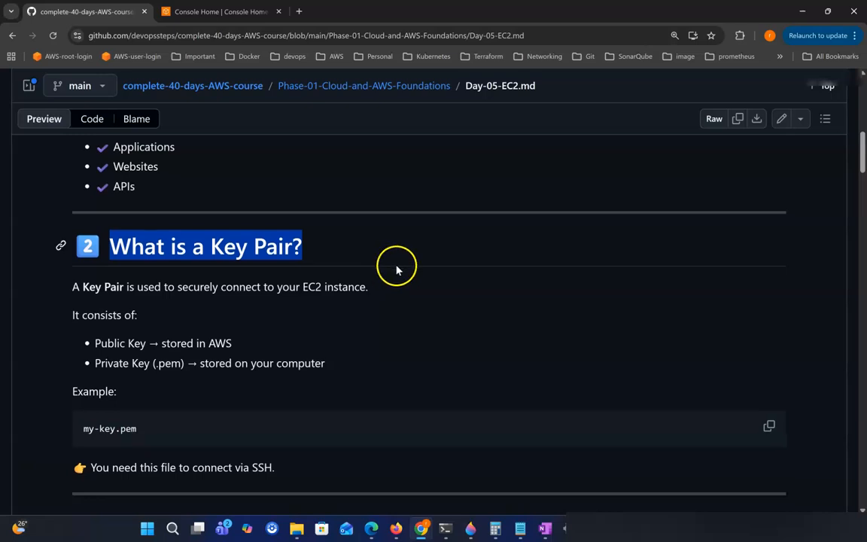
pyautogui.scroll(-1, 400, 271)
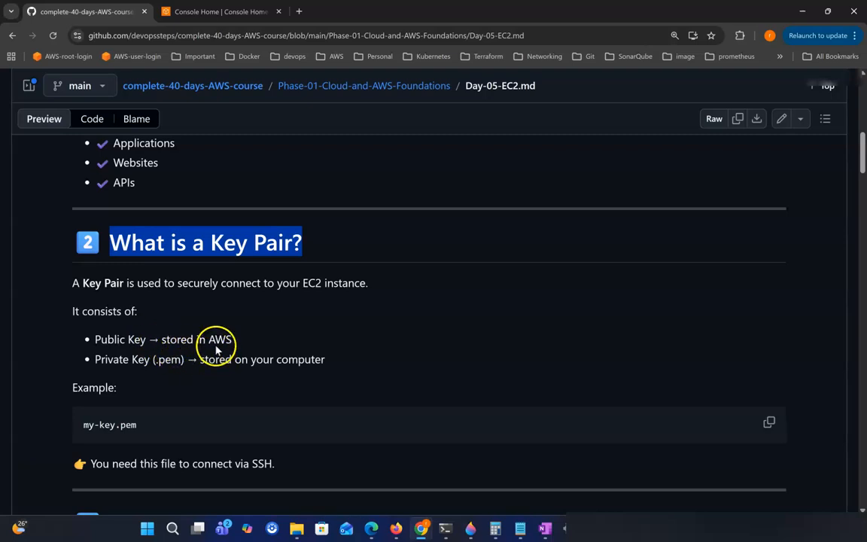
pyautogui.moveTo(72, 284); pyautogui.dragTo(125, 285)
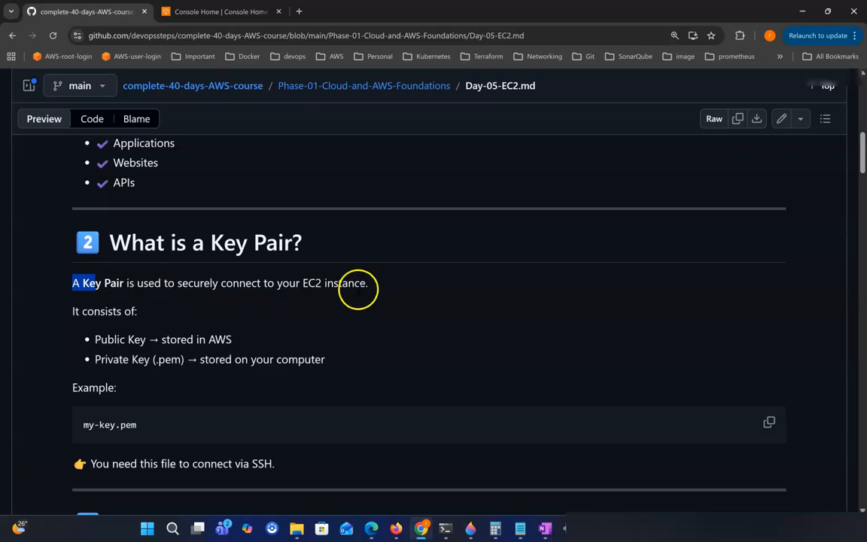
pyautogui.moveTo(349, 285); pyautogui.dragTo(376, 289)
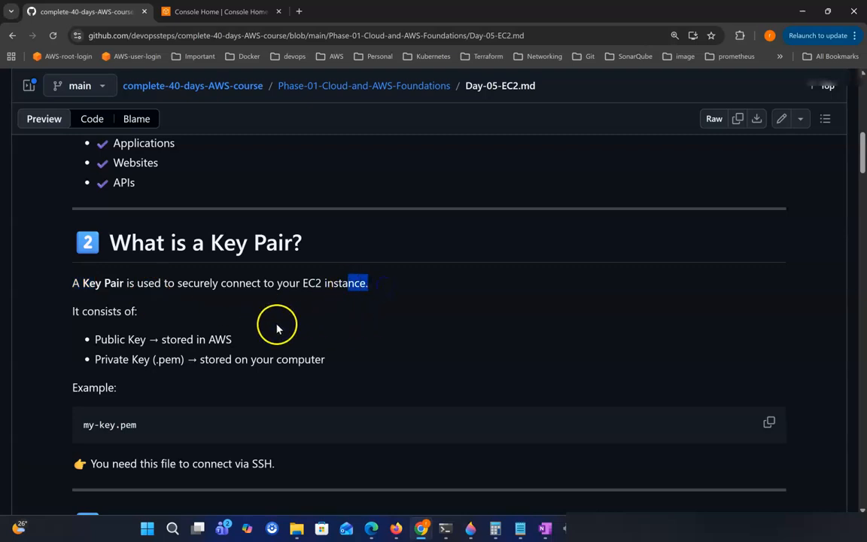
pyautogui.moveTo(73, 284); pyautogui.dragTo(365, 285)
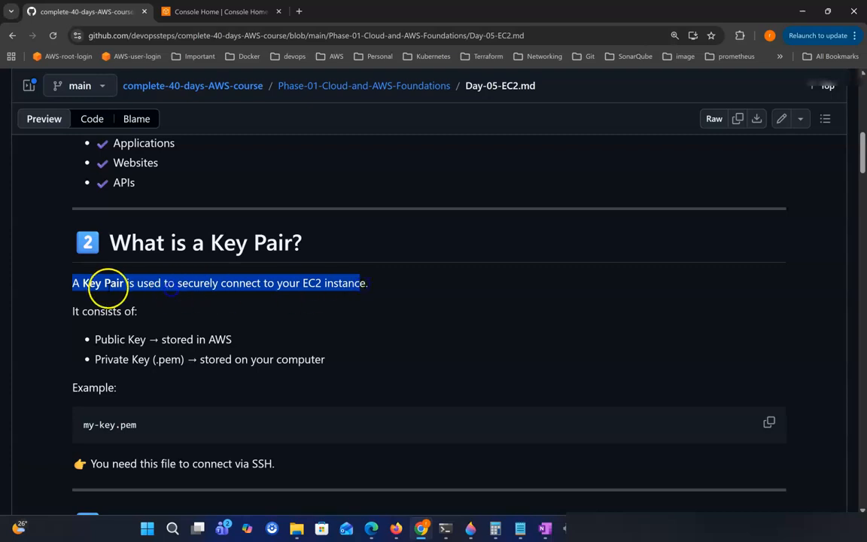
pyautogui.click(142, 300)
pyautogui.moveTo(109, 283); pyautogui.dragTo(265, 283)
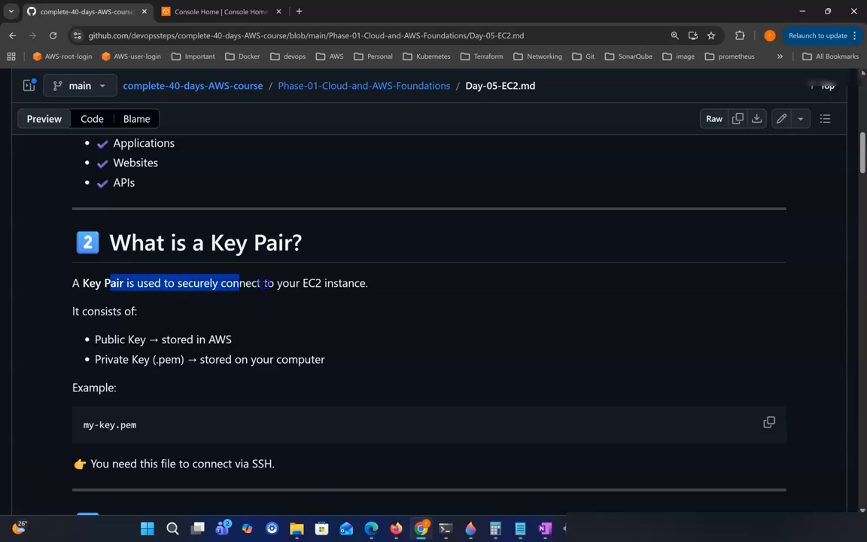
pyautogui.click(282, 297)
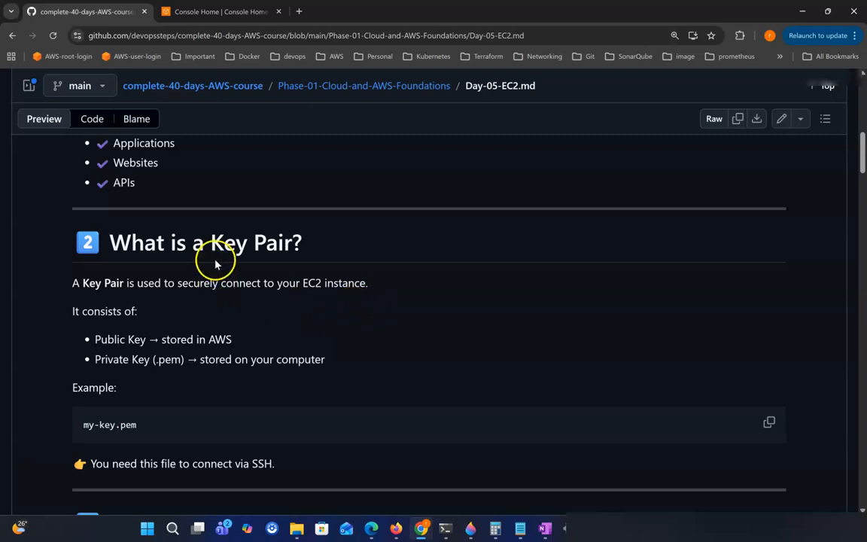
pyautogui.moveTo(212, 245); pyautogui.dragTo(292, 242)
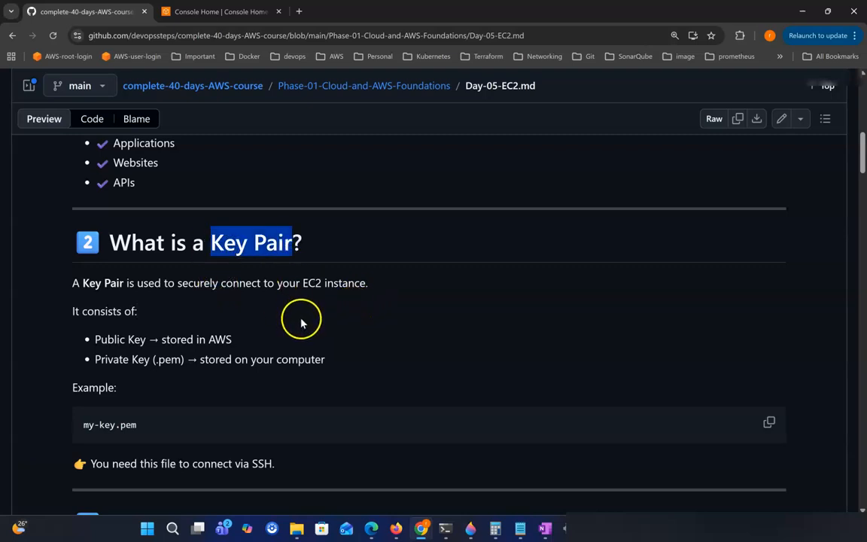
pyautogui.scroll(-1, 306, 325)
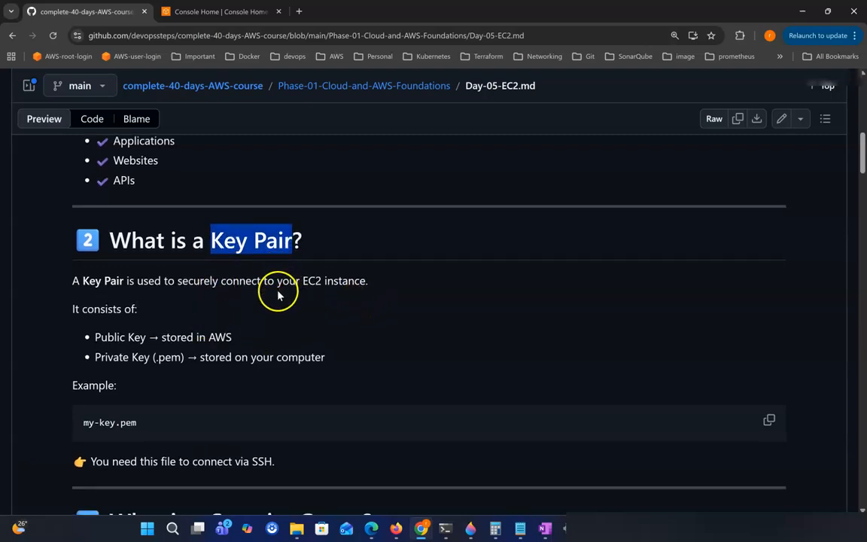
pyautogui.scroll(-1, 166, 333)
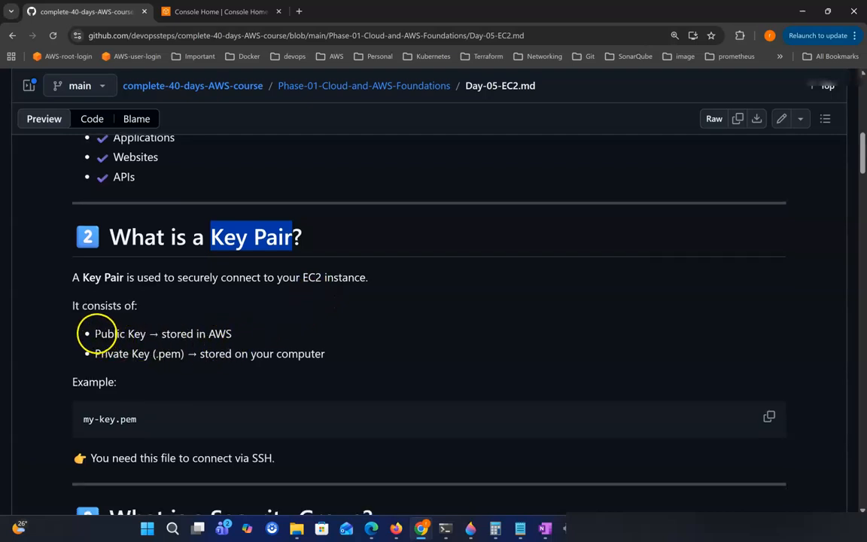
# - Examine the two components of a key pair, the public key and the private key (.pem), in the "It consists of" list
pyautogui.moveTo(95, 334); pyautogui.dragTo(145, 333)
pyautogui.moveTo(96, 354); pyautogui.dragTo(160, 354)
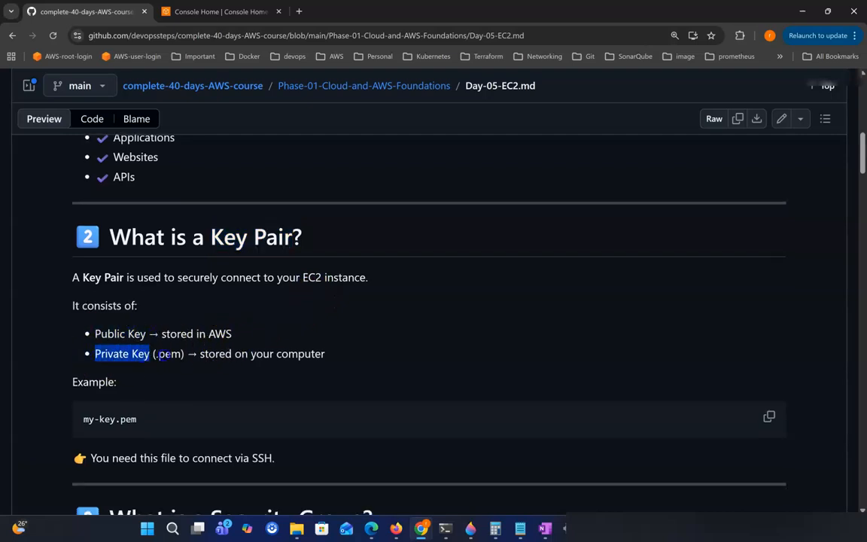
pyautogui.click(111, 334)
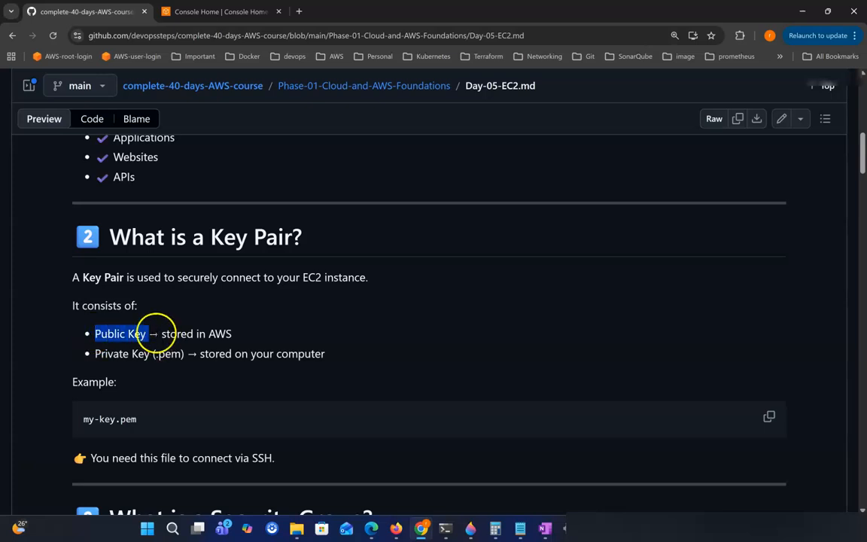
pyautogui.moveTo(96, 353); pyautogui.dragTo(179, 353)
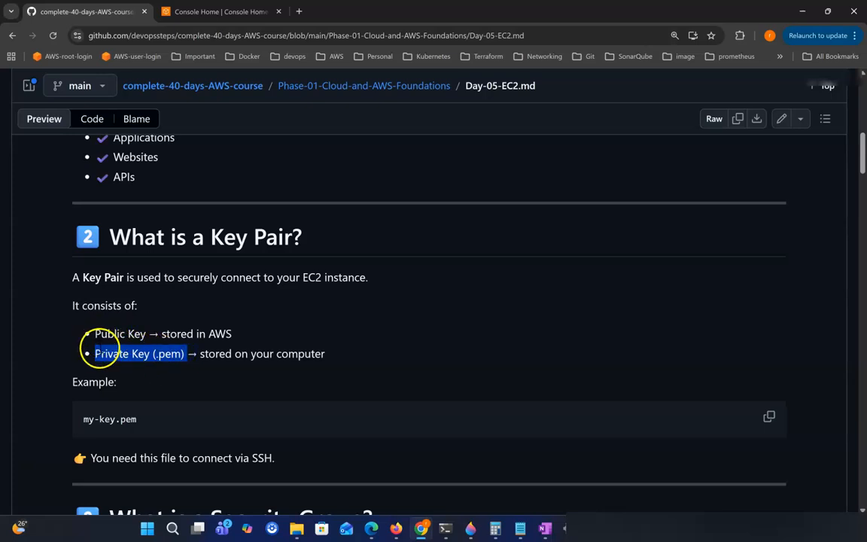
pyautogui.click(101, 353)
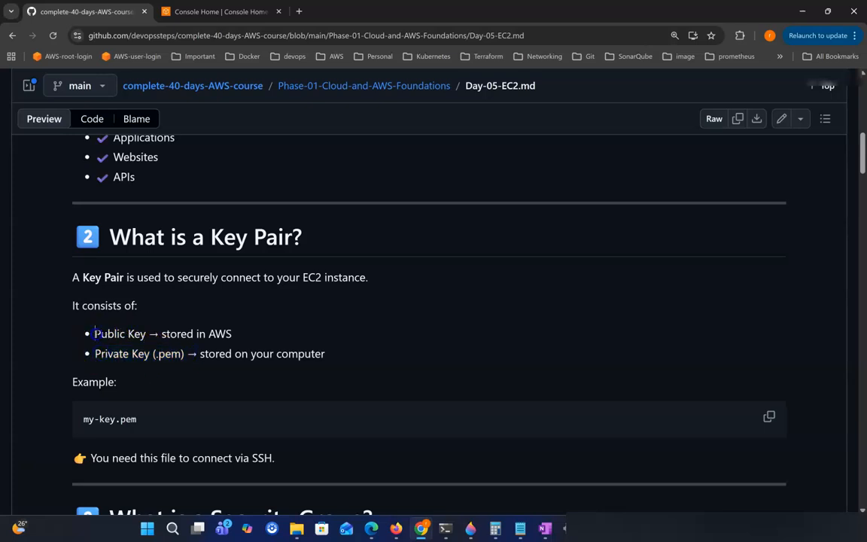
pyautogui.click(95, 334)
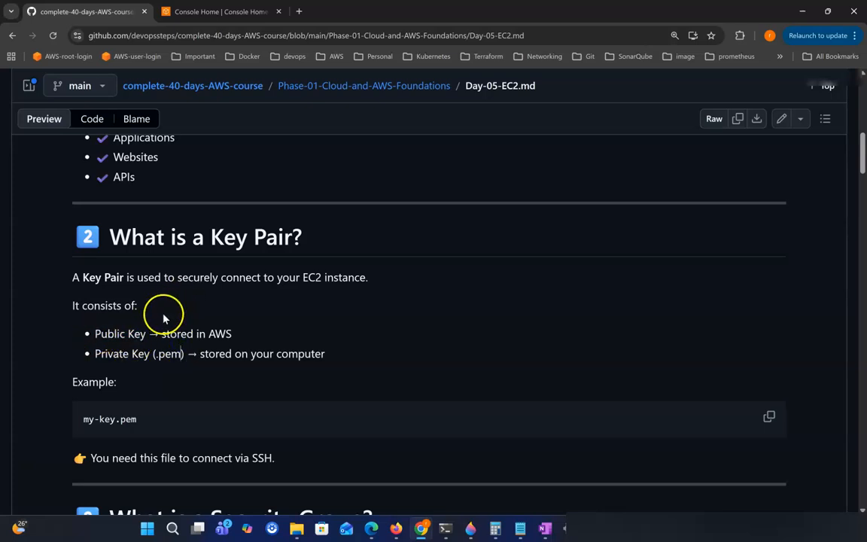
# - Compare the public key with the private key (.pem), including where each one is stored
pyautogui.moveTo(96, 333); pyautogui.dragTo(172, 333)
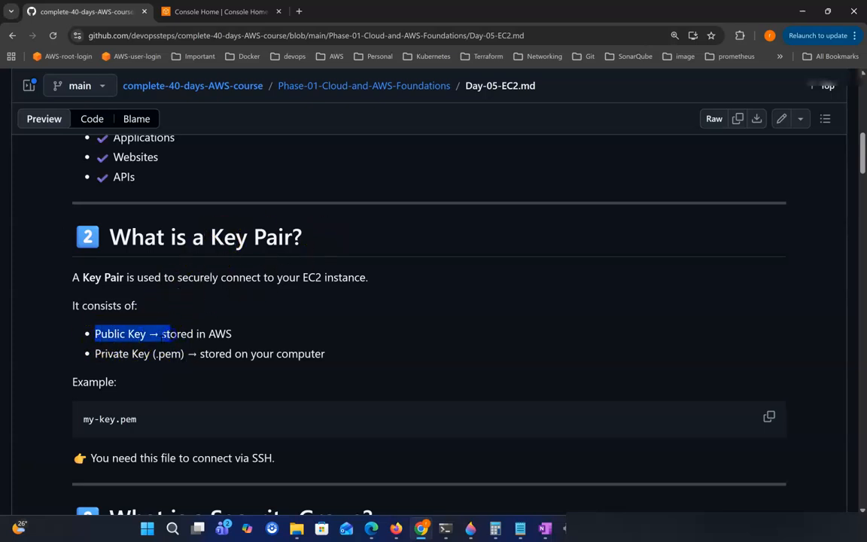
pyautogui.moveTo(96, 353); pyautogui.dragTo(180, 354)
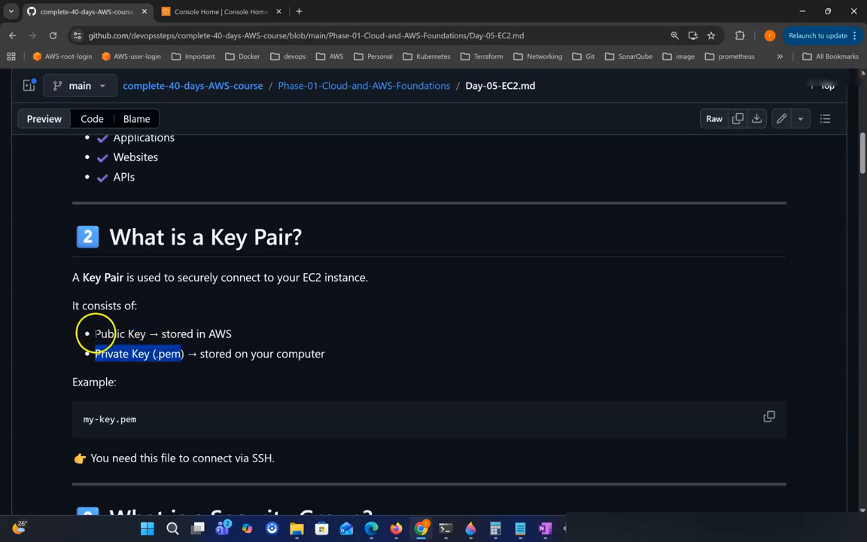
pyautogui.moveTo(96, 334); pyautogui.dragTo(146, 334)
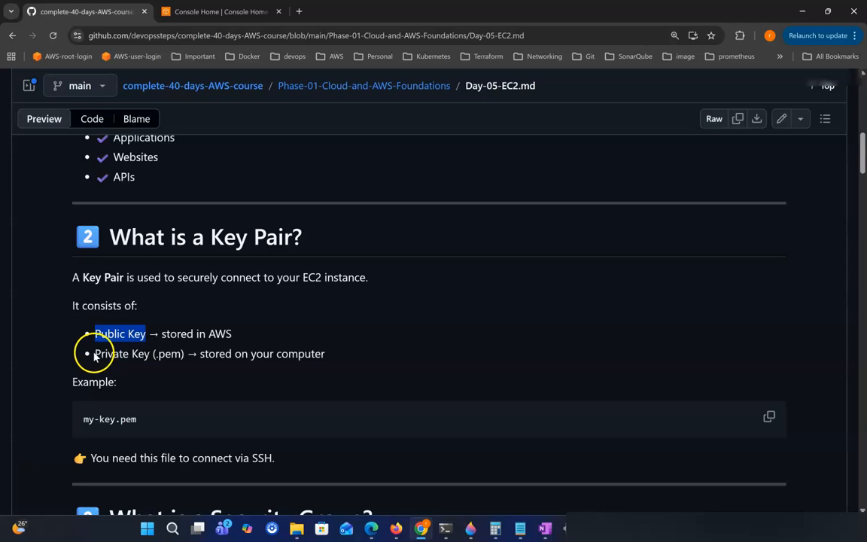
pyautogui.moveTo(94, 357); pyautogui.dragTo(140, 354)
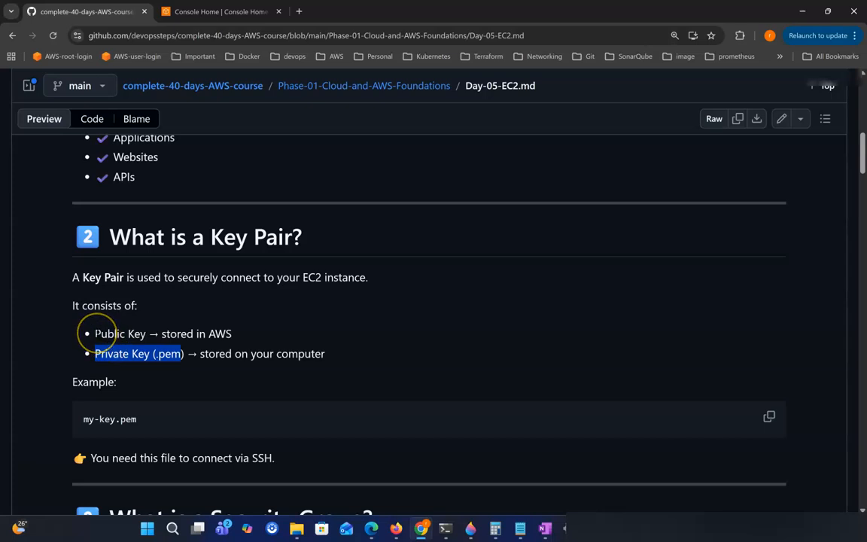
pyautogui.moveTo(95, 334); pyautogui.dragTo(100, 333)
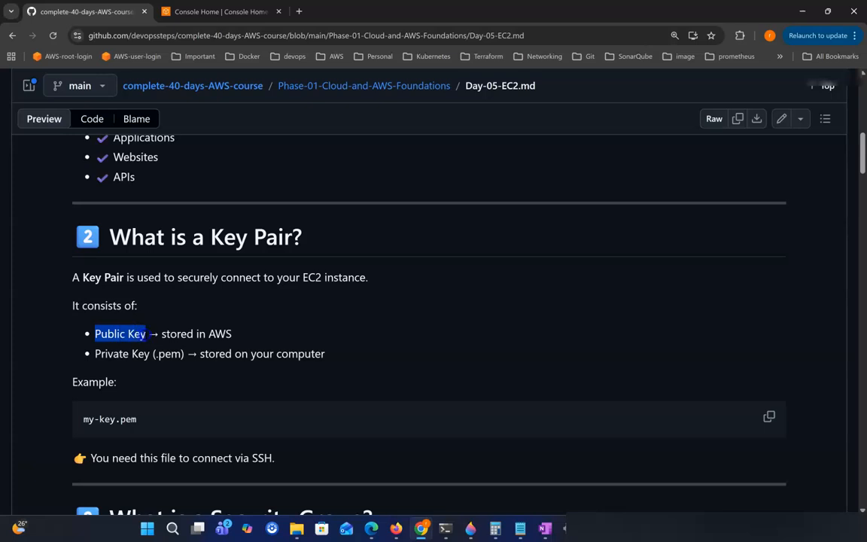
pyautogui.click(97, 354)
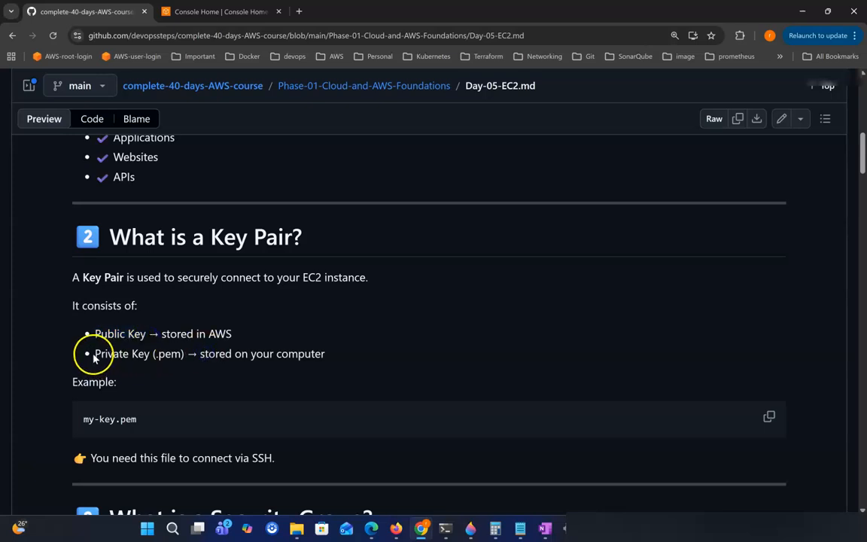
pyautogui.moveTo(96, 353); pyautogui.dragTo(179, 353)
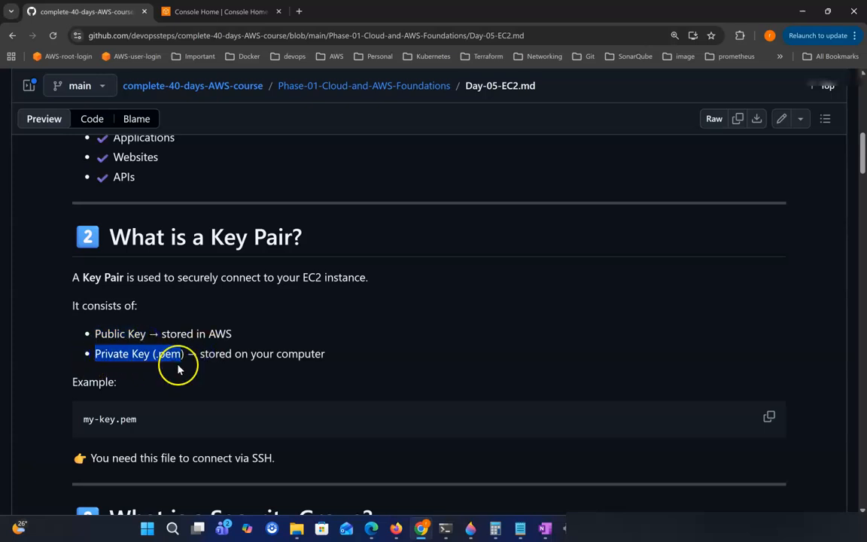
pyautogui.moveTo(95, 333); pyautogui.dragTo(100, 333)
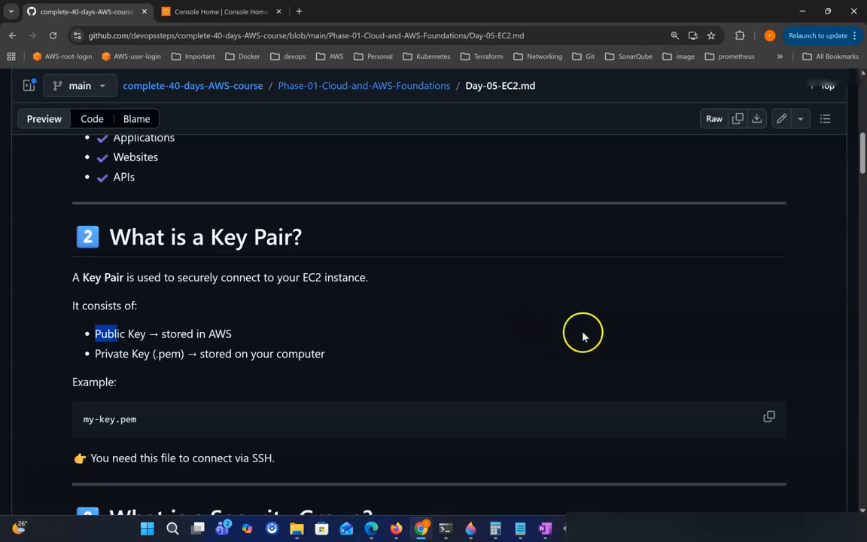
# - Read the example key file name and the note on using that file to connect via SSH
pyautogui.scroll(-1, 301, 342)
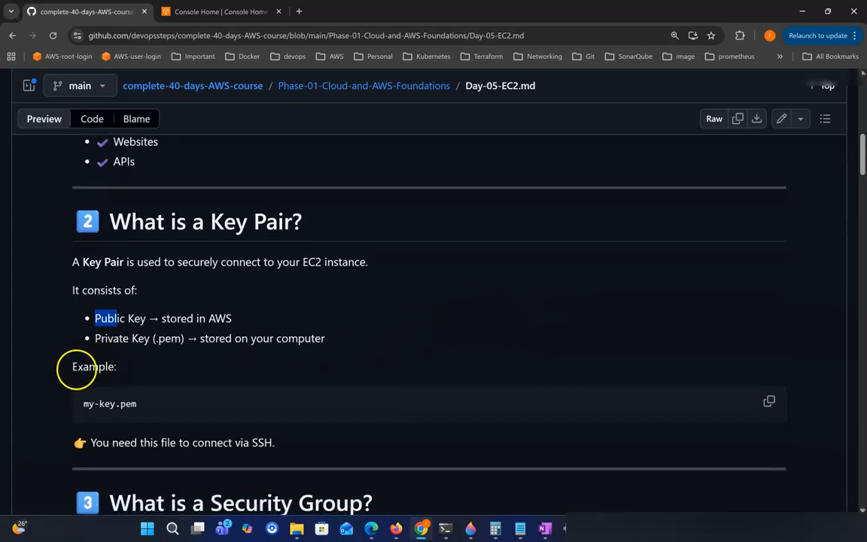
pyautogui.moveTo(81, 404); pyautogui.dragTo(121, 404)
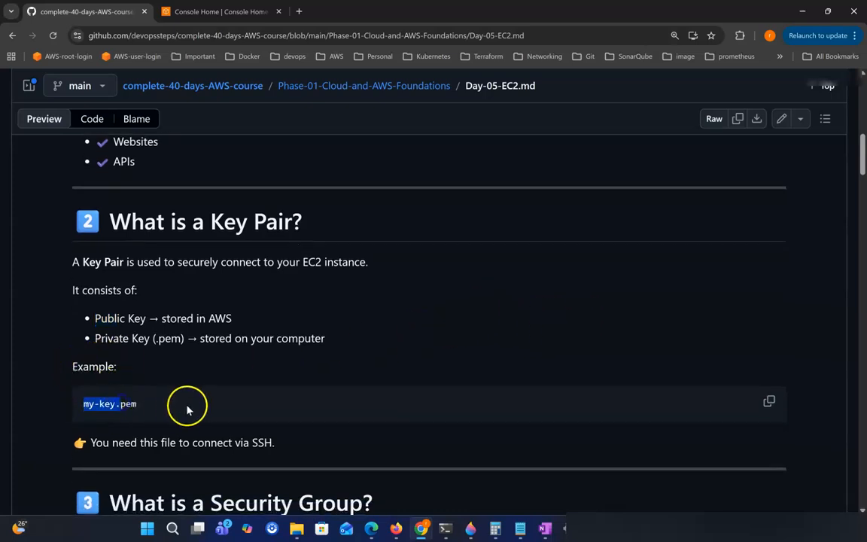
pyautogui.click(135, 404)
pyautogui.scroll(-2, 146, 410)
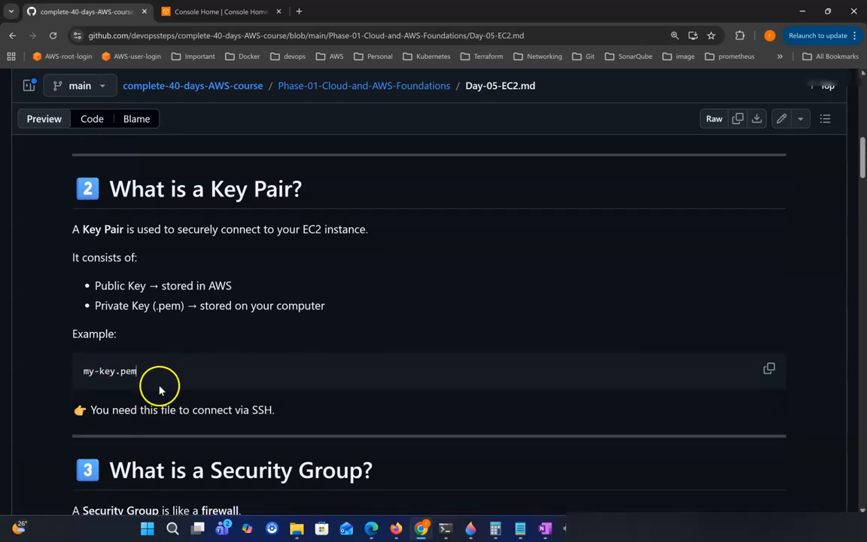
pyautogui.scroll(-2, 141, 387)
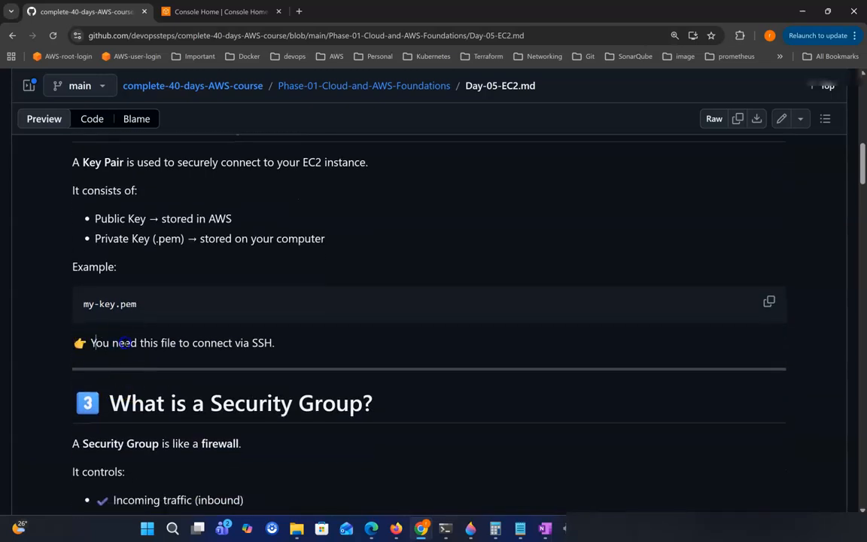
pyautogui.moveTo(179, 343); pyautogui.dragTo(262, 344)
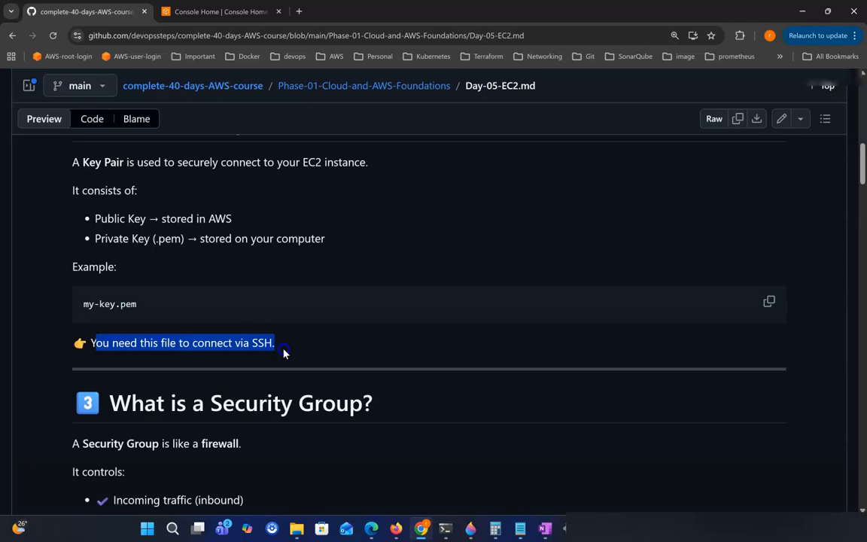
pyautogui.moveTo(84, 304); pyautogui.dragTo(232, 325)
# - Read the "What is a Security Group?" heading and the sentence defining a security group
pyautogui.scroll(-3, 232, 325)
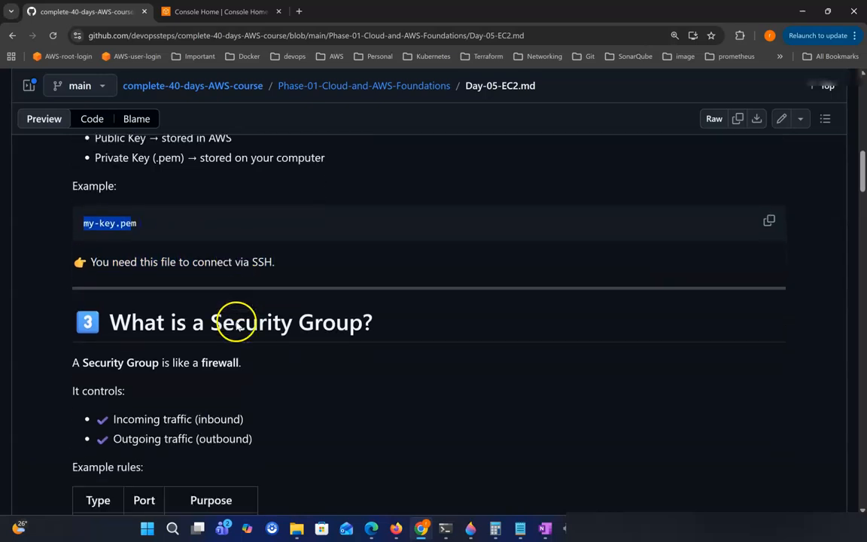
pyautogui.scroll(-1, 234, 323)
pyautogui.moveTo(110, 270); pyautogui.dragTo(380, 275)
pyautogui.scroll(-1, 369, 273)
pyautogui.click(354, 263)
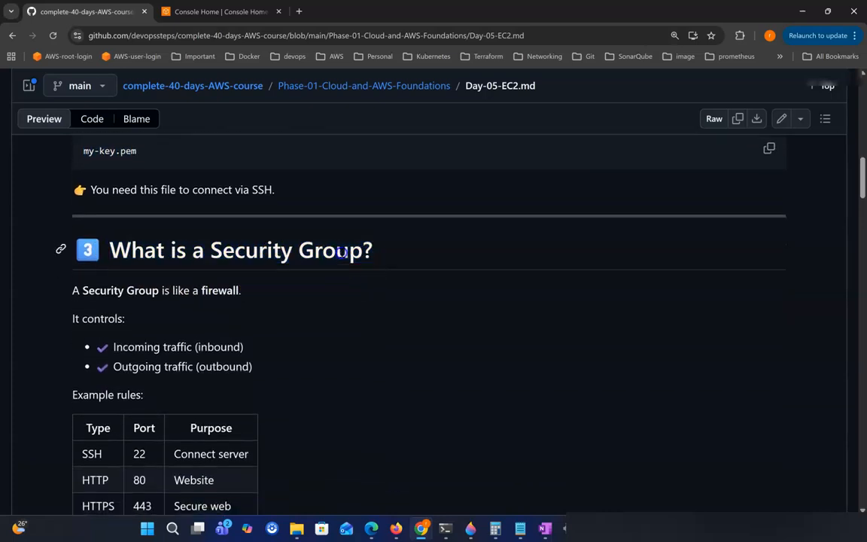
pyautogui.moveTo(223, 249); pyautogui.dragTo(361, 250)
pyautogui.scroll(-1, 341, 287)
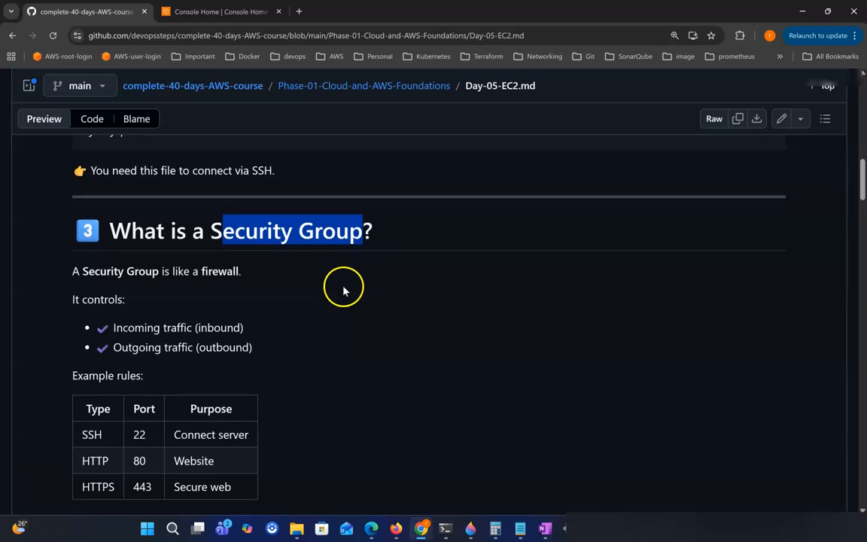
pyautogui.click(228, 232)
pyautogui.moveTo(212, 231); pyautogui.dragTo(399, 236)
pyautogui.click(420, 241)
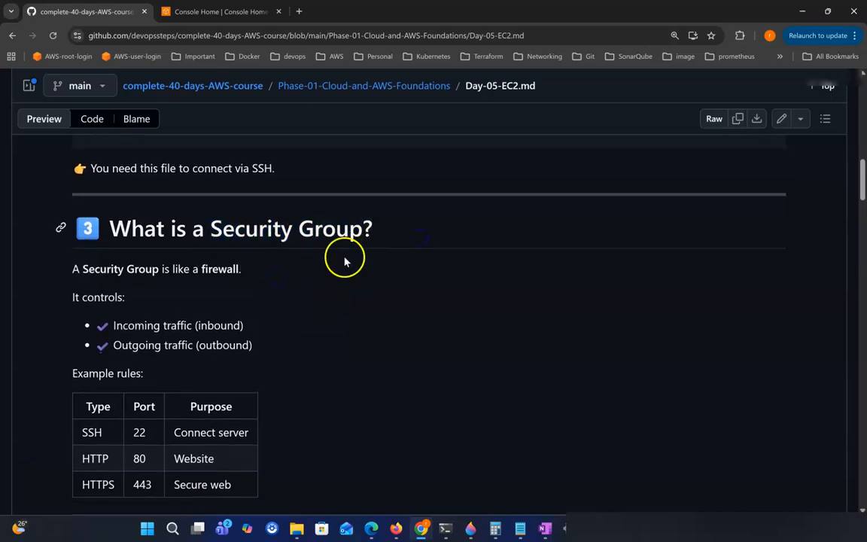
pyautogui.moveTo(98, 269); pyautogui.dragTo(203, 269)
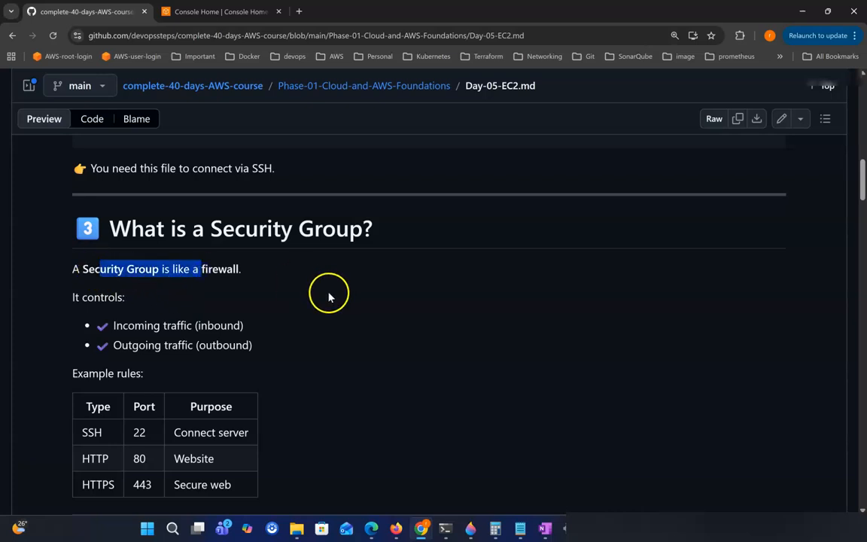
# - Examine the "It controls" list for the incoming and outgoing traffic a security group handles
pyautogui.scroll(-1, 286, 305)
pyautogui.moveTo(82, 278); pyautogui.dragTo(182, 290)
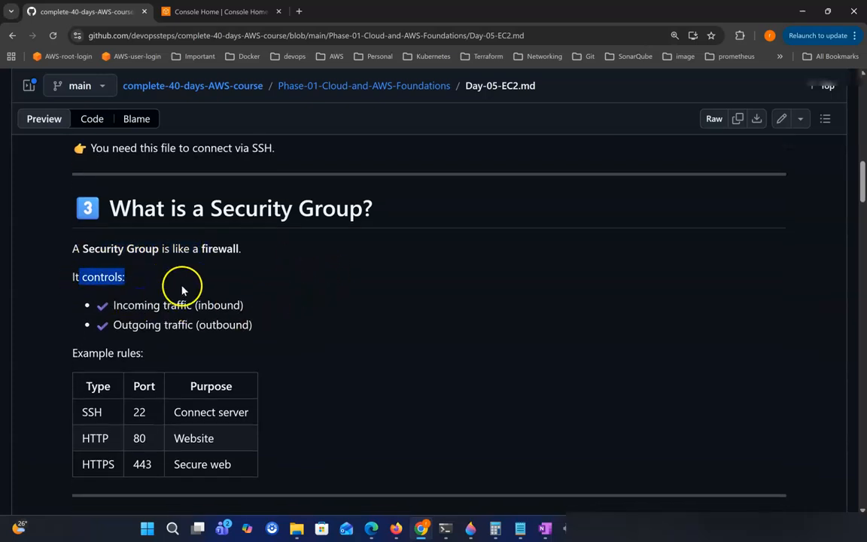
pyautogui.moveTo(113, 304); pyautogui.dragTo(192, 304)
pyautogui.moveTo(128, 324); pyautogui.dragTo(244, 306)
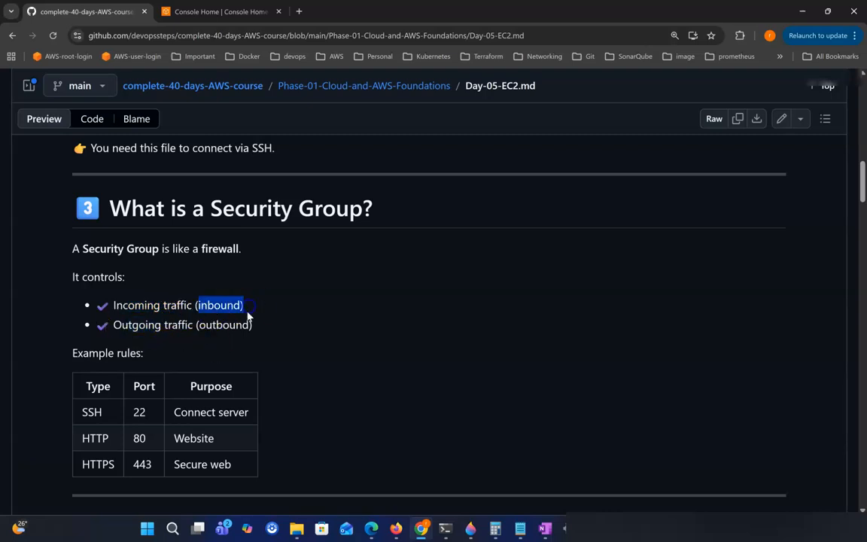
pyautogui.moveTo(196, 324); pyautogui.dragTo(286, 328)
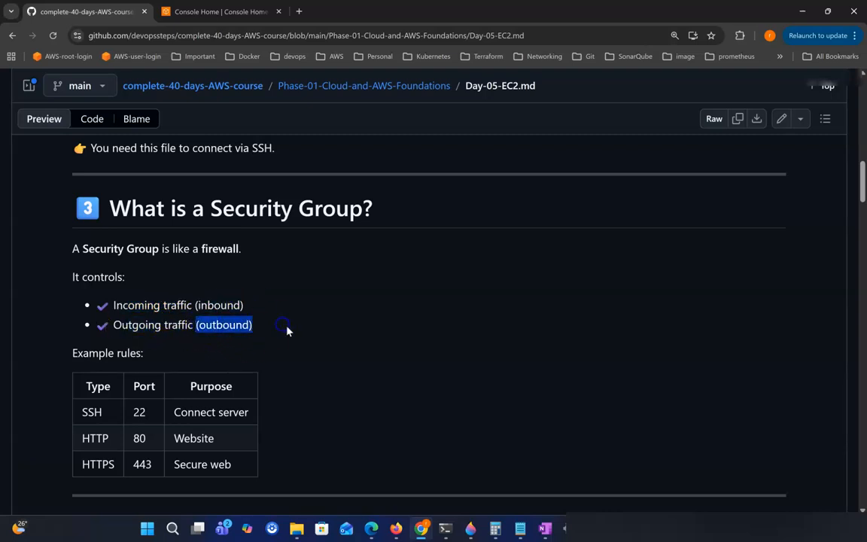
# - Examine the security group's example rules table, comparing the type, port and purpose of the SSH, HTTP and HTTPS rows
pyautogui.scroll(-1, 310, 335)
pyautogui.moveTo(70, 303); pyautogui.dragTo(191, 309)
pyautogui.scroll(-1, 194, 309)
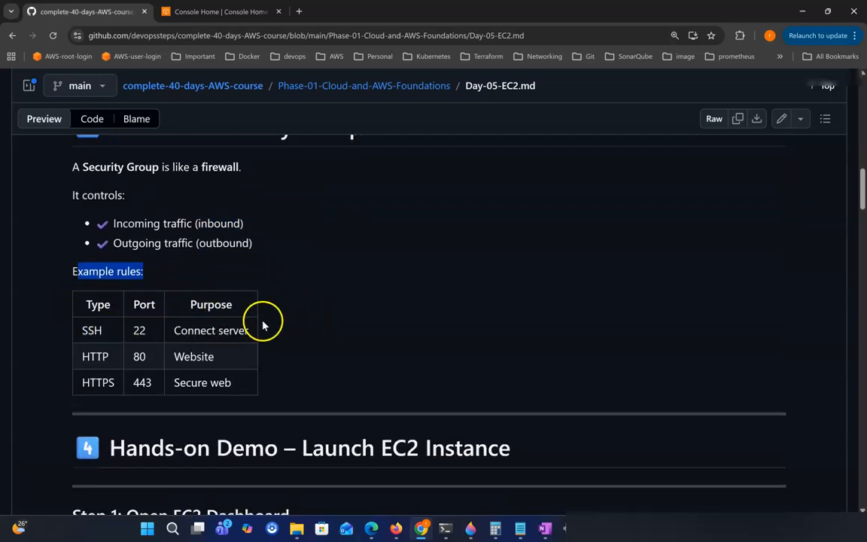
pyautogui.scroll(-1, 262, 321)
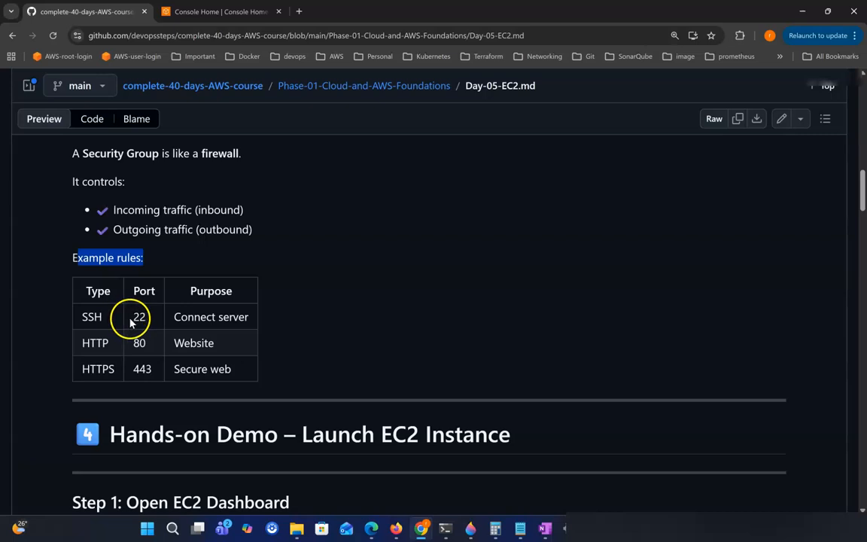
pyautogui.doubleClick(135, 317)
pyautogui.moveTo(133, 343); pyautogui.dragTo(140, 342)
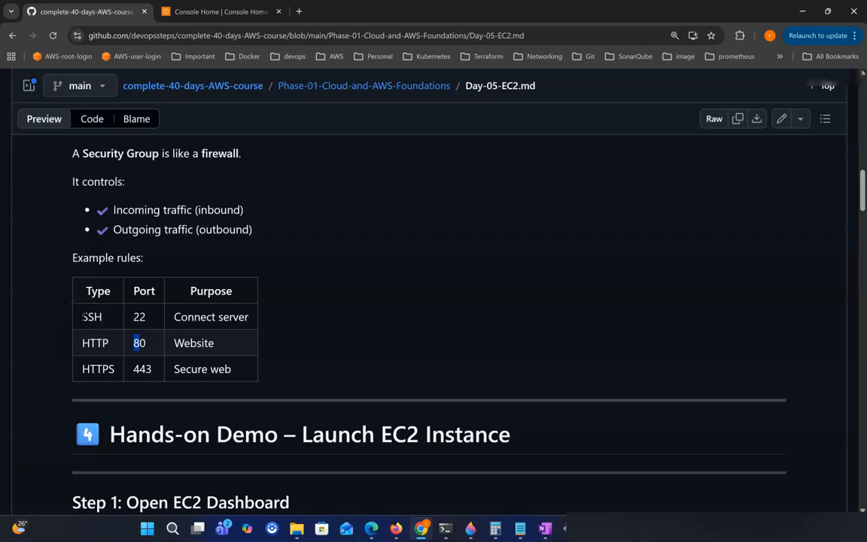
pyautogui.moveTo(82, 316); pyautogui.dragTo(245, 317)
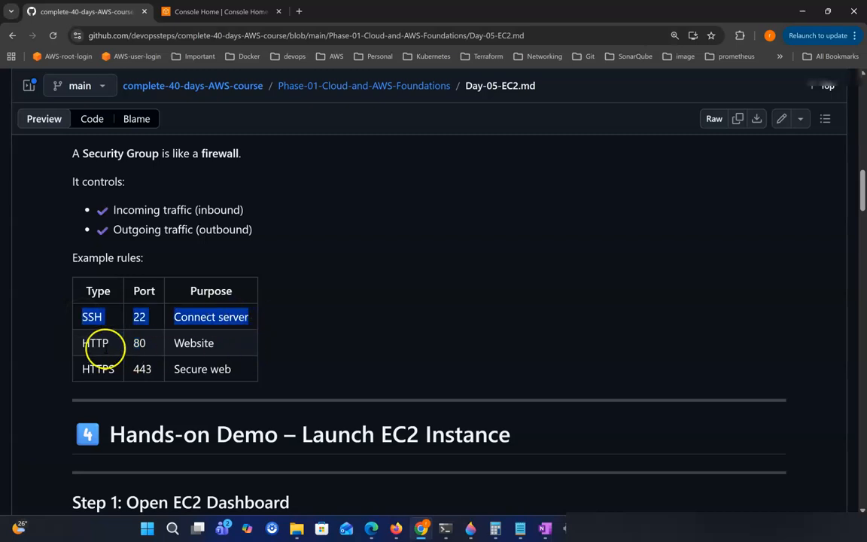
pyautogui.moveTo(78, 343); pyautogui.dragTo(314, 357)
pyautogui.click(314, 358)
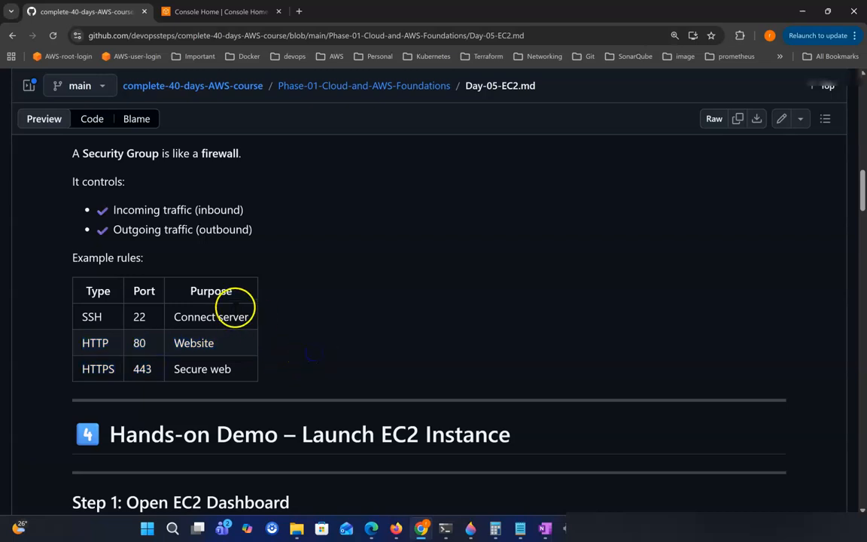
pyautogui.moveTo(87, 291); pyautogui.dragTo(237, 368)
pyautogui.click(248, 362)
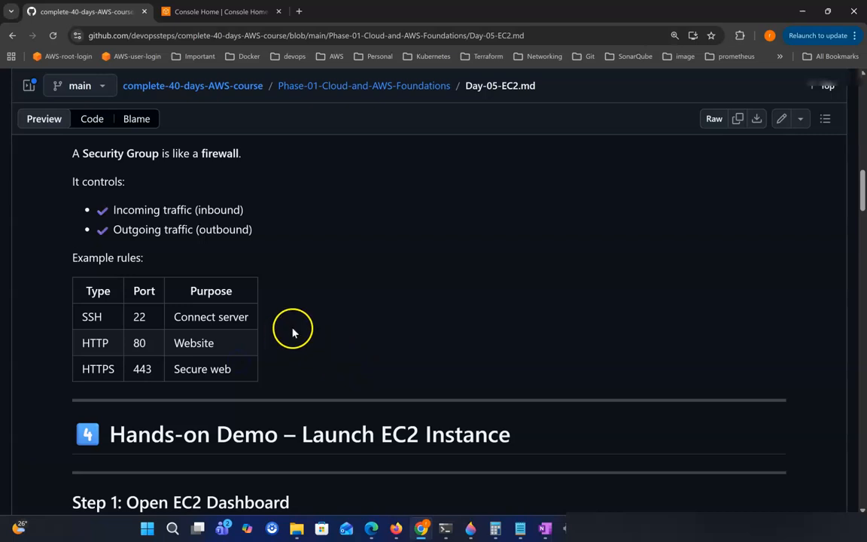
# - Read Step 1 of the Launch EC2 Instance hands-on demo, covering how to open the EC2 dashboard and start a launch
pyautogui.scroll(-1, 293, 324)
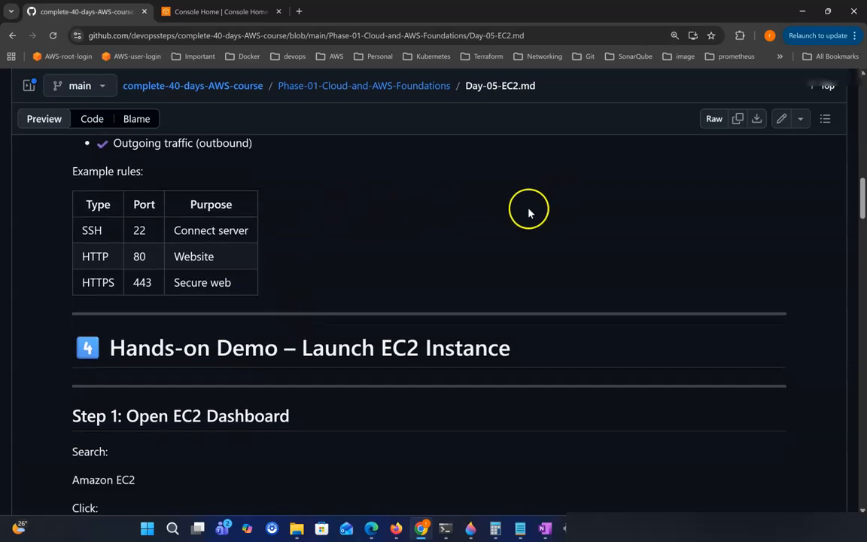
pyautogui.scroll(-1, 277, 237)
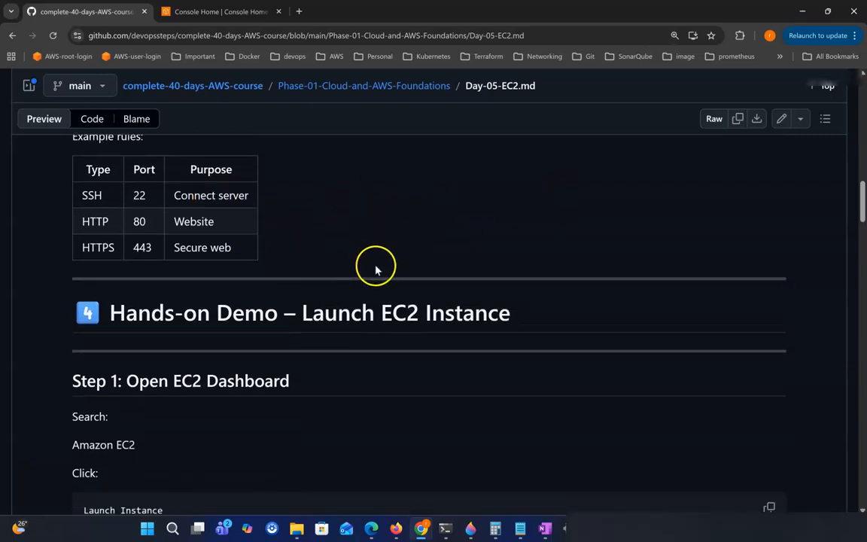
pyautogui.scroll(-1, 353, 279)
pyautogui.moveTo(125, 290); pyautogui.dragTo(423, 290)
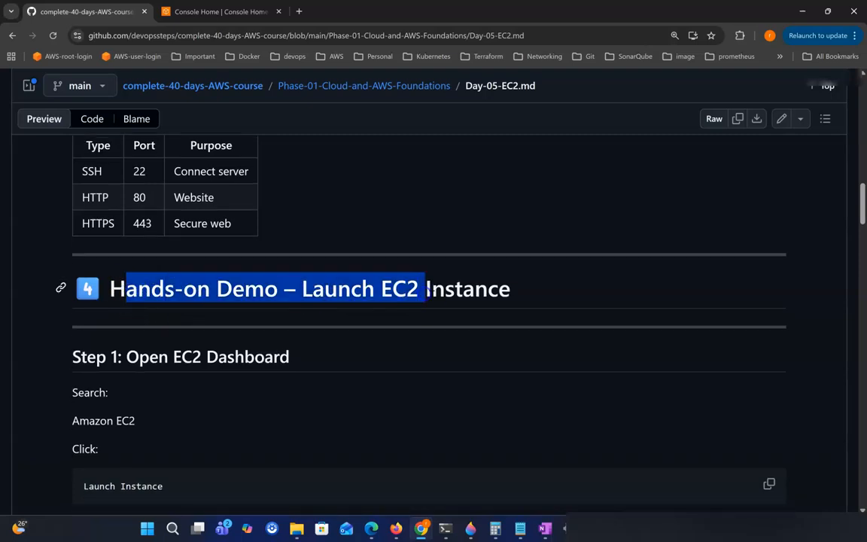
pyautogui.scroll(-2, 433, 299)
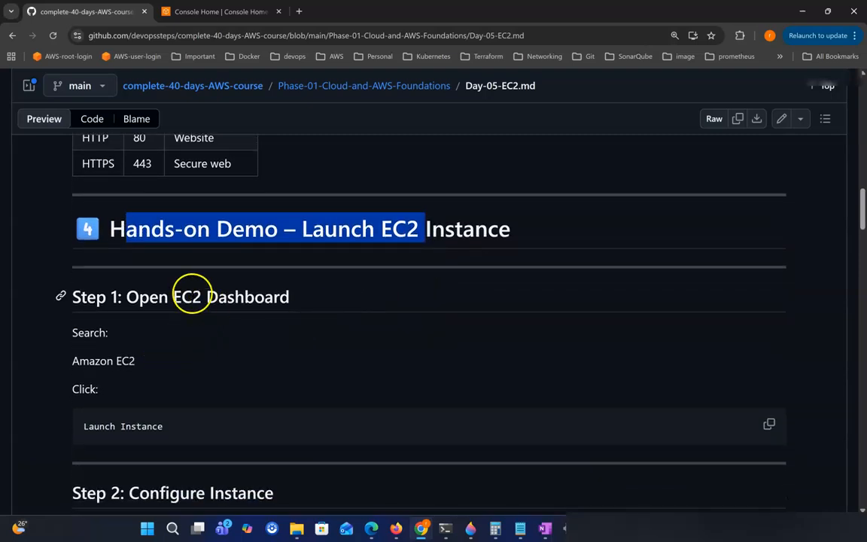
pyautogui.moveTo(139, 297); pyautogui.dragTo(344, 304)
pyautogui.scroll(-1, 353, 305)
pyautogui.scroll(-1, 351, 306)
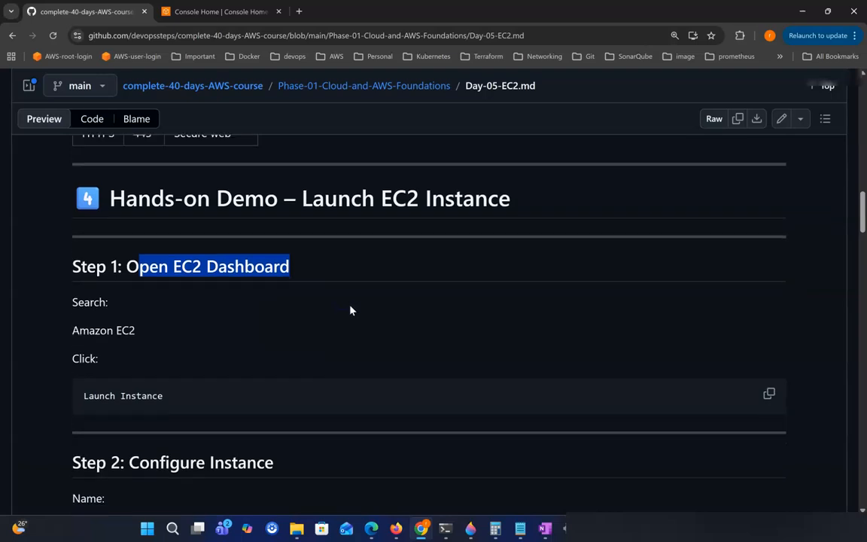
pyautogui.moveTo(79, 320); pyautogui.dragTo(165, 320)
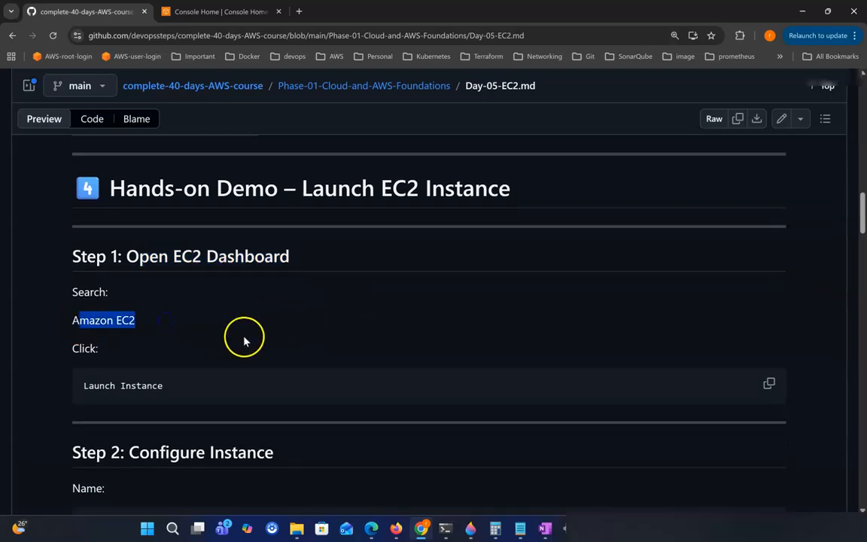
pyautogui.scroll(-1, 196, 362)
pyautogui.moveTo(82, 372); pyautogui.dragTo(183, 378)
pyautogui.scroll(-3, 190, 382)
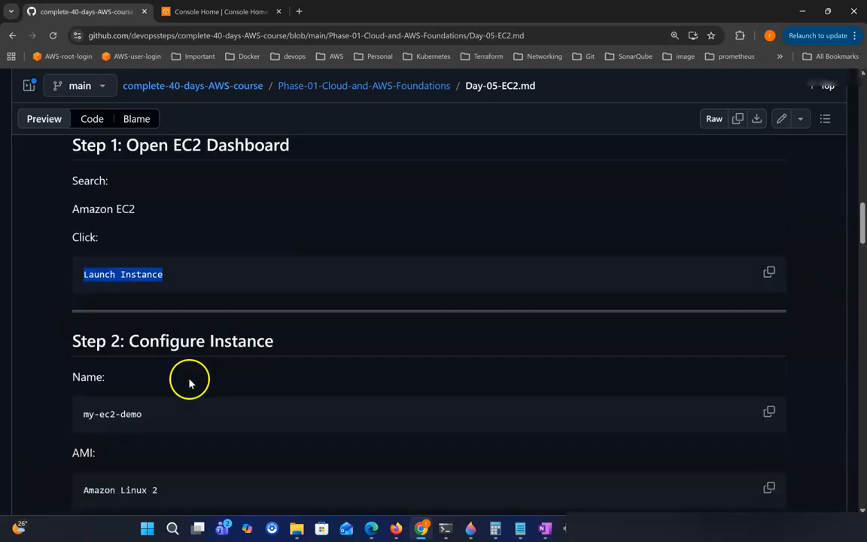
# - Read Step 2 of the launch demo, covering the instance's name, AMI and instance type settings
pyautogui.moveTo(83, 379); pyautogui.dragTo(175, 384)
pyautogui.scroll(-2, 126, 426)
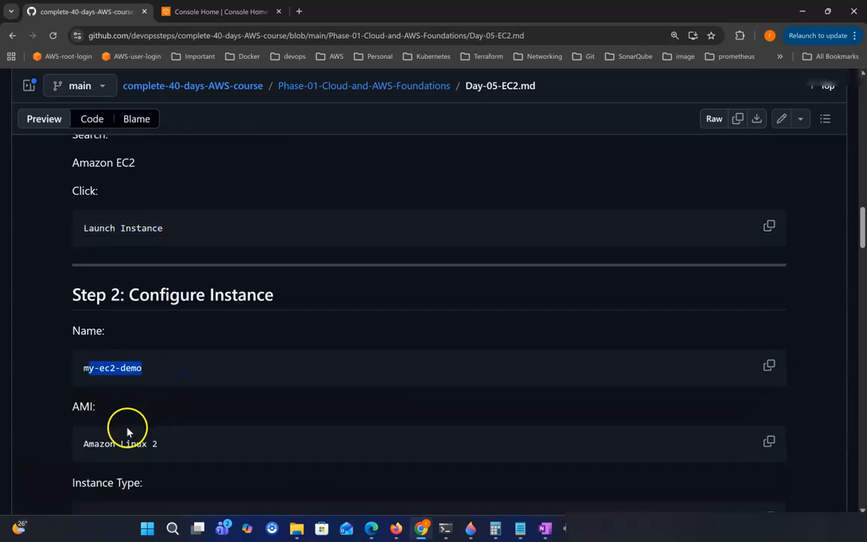
pyautogui.moveTo(83, 399); pyautogui.dragTo(210, 400)
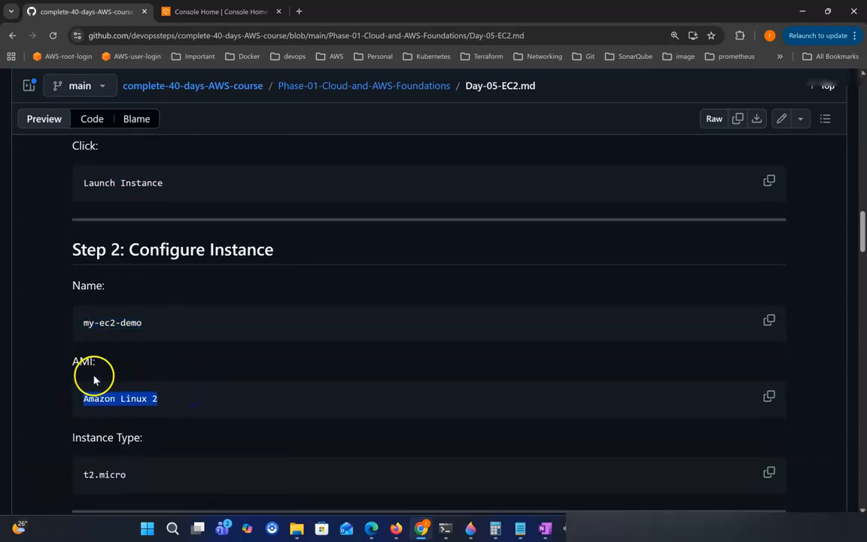
pyautogui.scroll(-1, 158, 369)
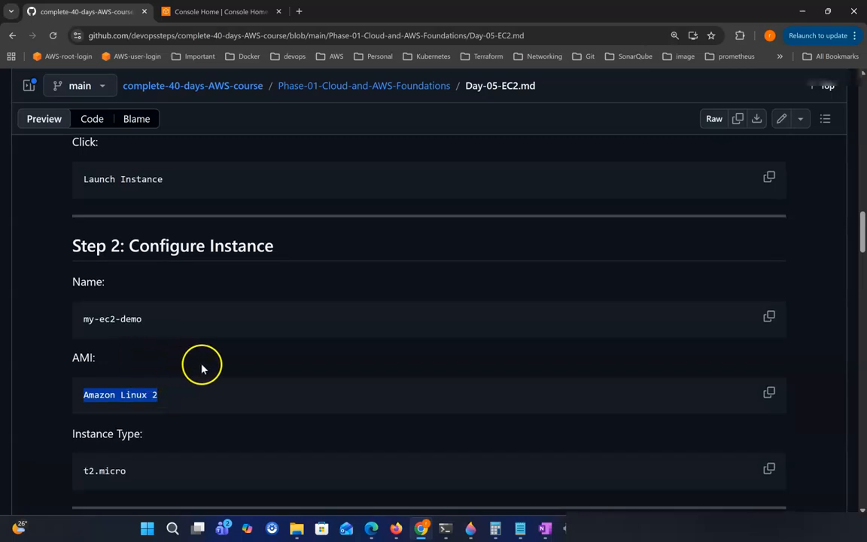
pyautogui.scroll(-1, 170, 397)
pyautogui.moveTo(97, 359); pyautogui.dragTo(142, 358)
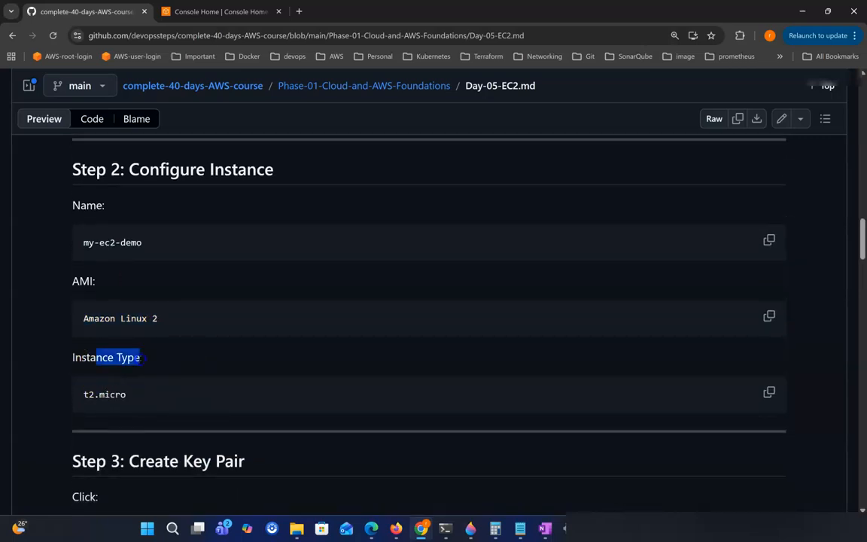
pyautogui.scroll(-1, 156, 365)
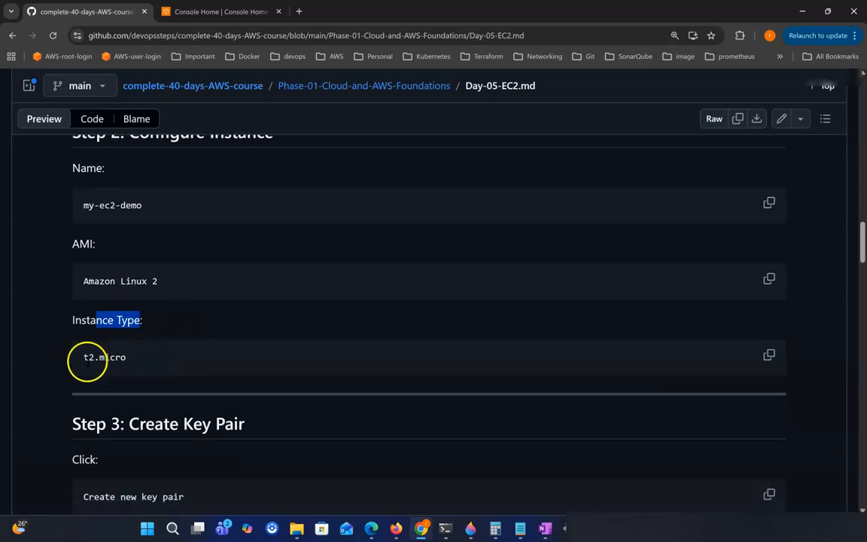
pyautogui.moveTo(85, 359); pyautogui.dragTo(99, 358)
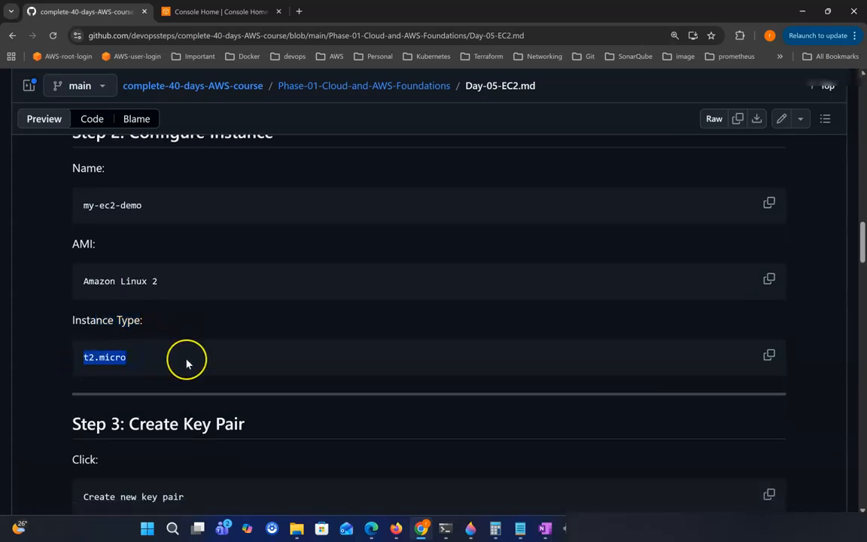
# - Read Step 3 of the launch demo, covering how to create, name and download a new key pair
pyautogui.scroll(-2, 187, 363)
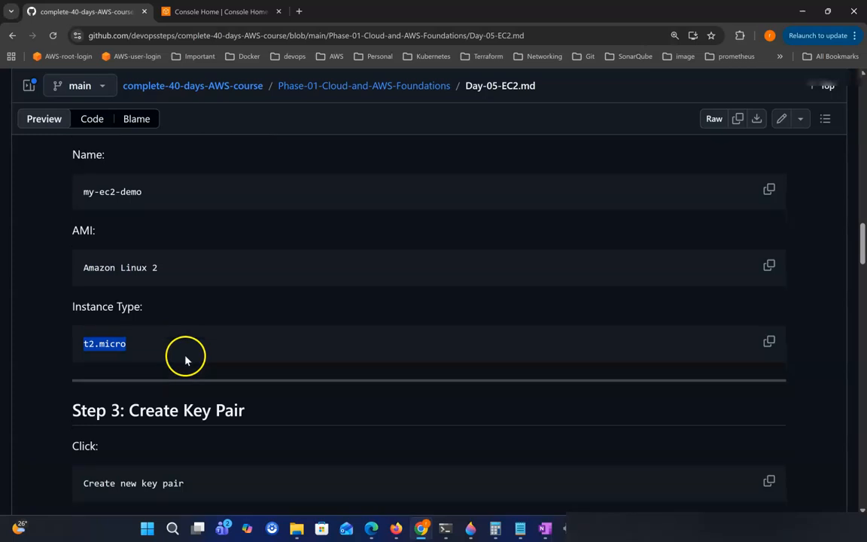
pyautogui.scroll(-2, 138, 352)
pyautogui.moveTo(139, 281); pyautogui.dragTo(254, 293)
pyautogui.scroll(-2, 249, 317)
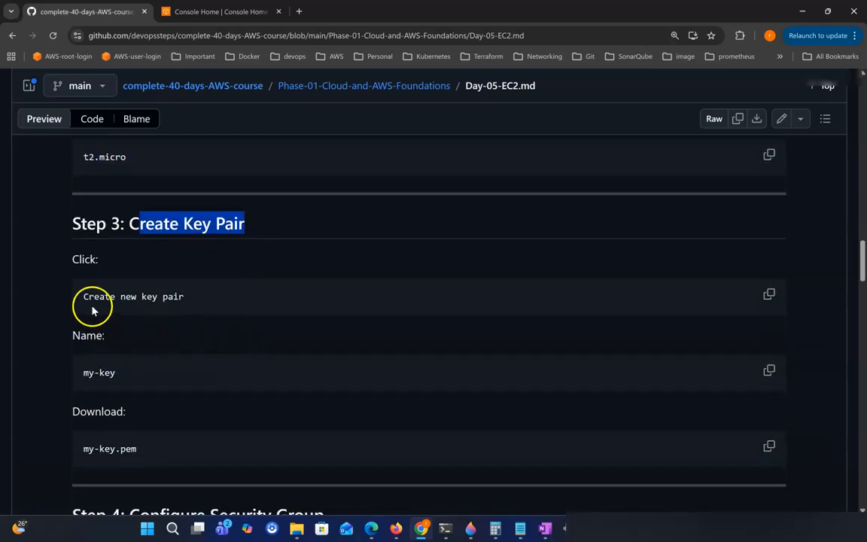
pyautogui.moveTo(89, 301); pyautogui.dragTo(150, 324)
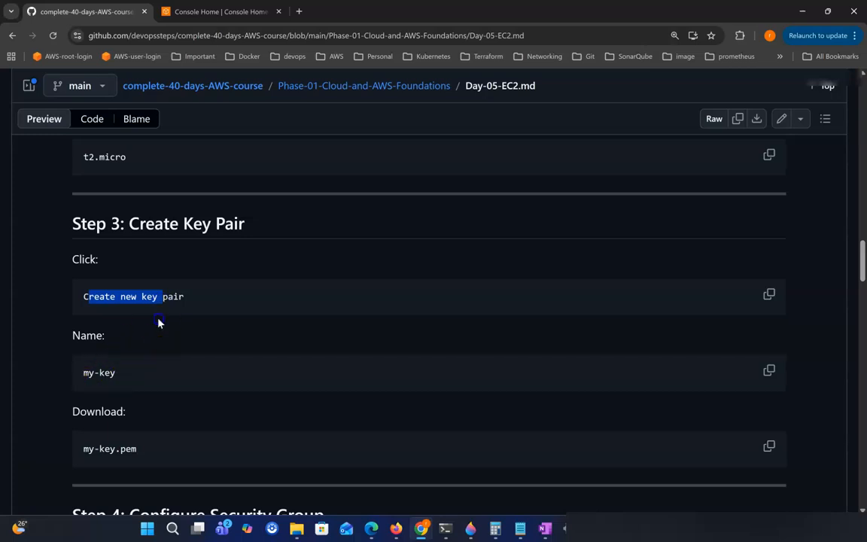
pyautogui.click(145, 295)
pyautogui.moveTo(84, 374); pyautogui.dragTo(116, 374)
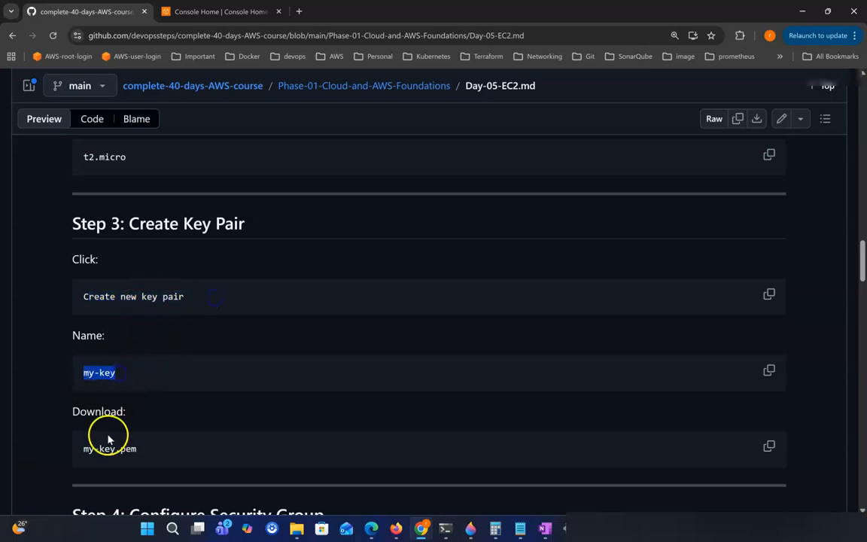
pyautogui.moveTo(83, 449); pyautogui.dragTo(178, 447)
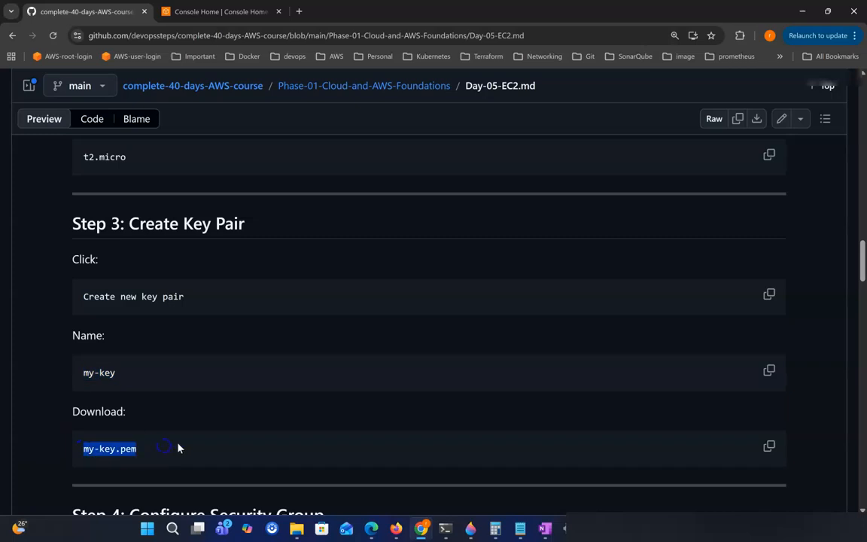
# - Focus on the key file entry under Download in the Create Key Pair section, highlighting its file name
pyautogui.scroll(-1, 167, 447)
pyautogui.click(161, 447)
pyautogui.scroll(-2, 163, 444)
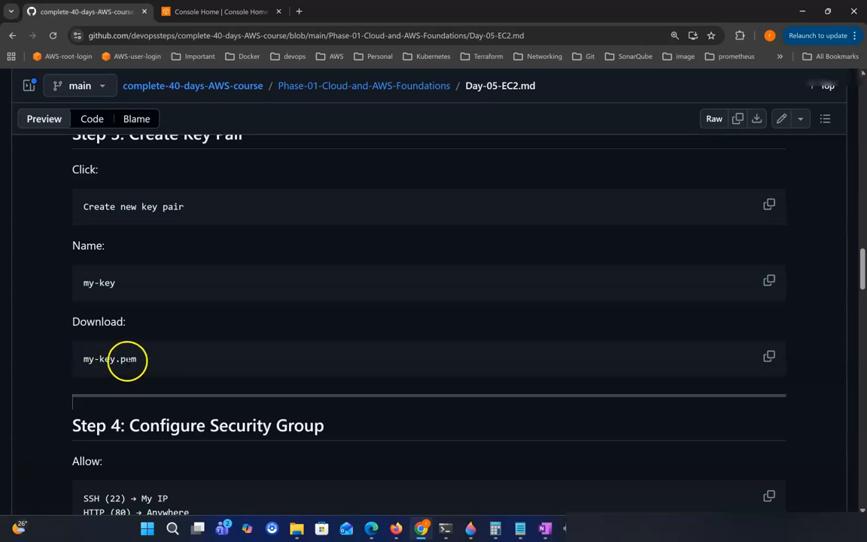
pyautogui.moveTo(83, 359); pyautogui.dragTo(142, 359)
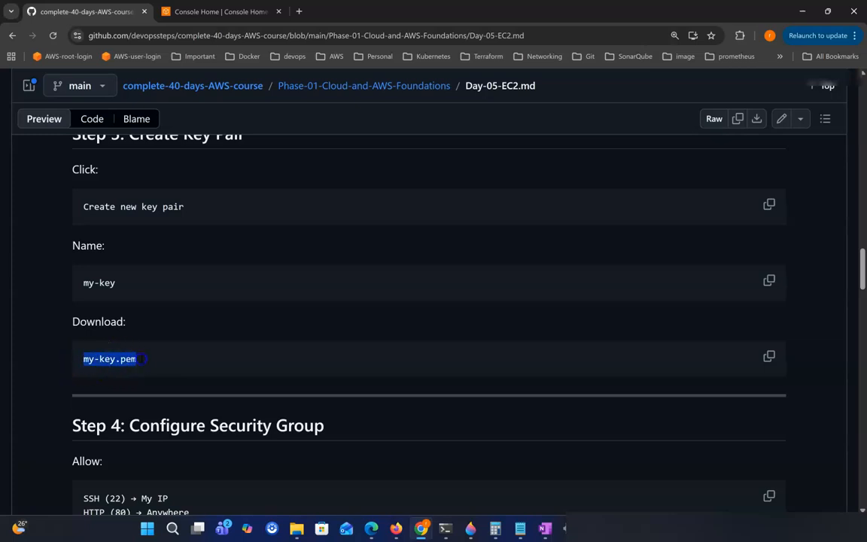
pyautogui.click(145, 352)
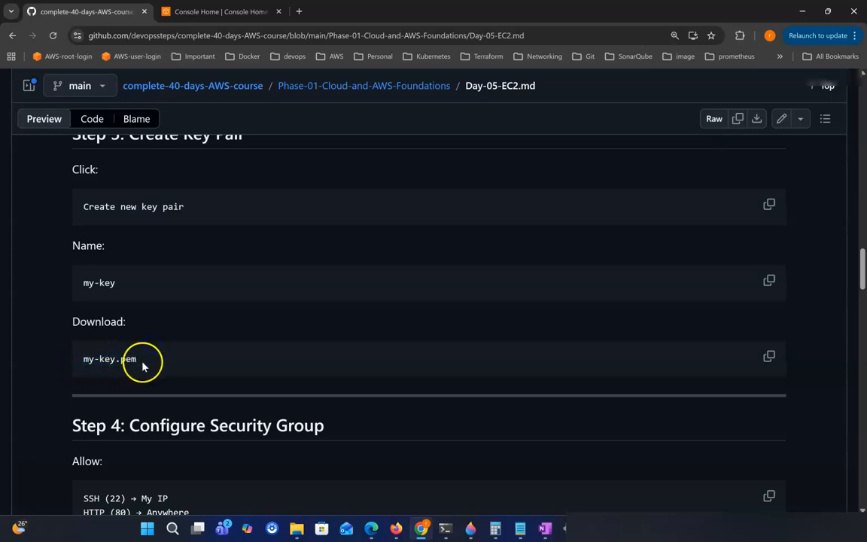
pyautogui.moveTo(83, 359); pyautogui.dragTo(153, 361)
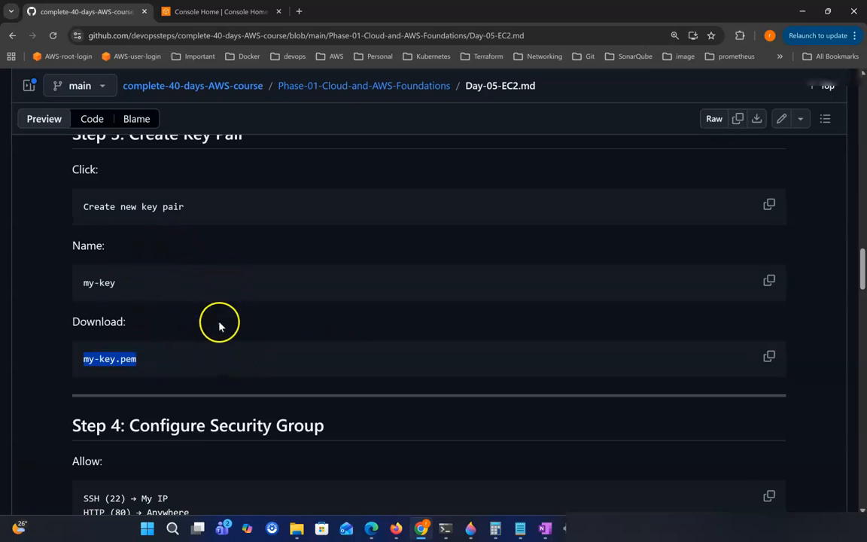
# - Examine Step 4, Configure Security Group, for the SSH and HTTP rules to allow and their permitted sources
pyautogui.scroll(-1, 201, 346)
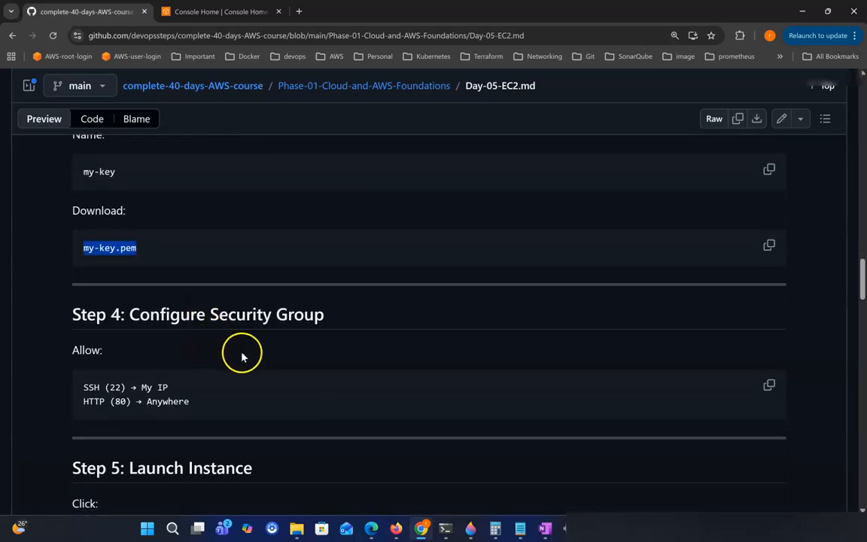
pyautogui.scroll(-1, 246, 353)
pyautogui.scroll(-1, 158, 248)
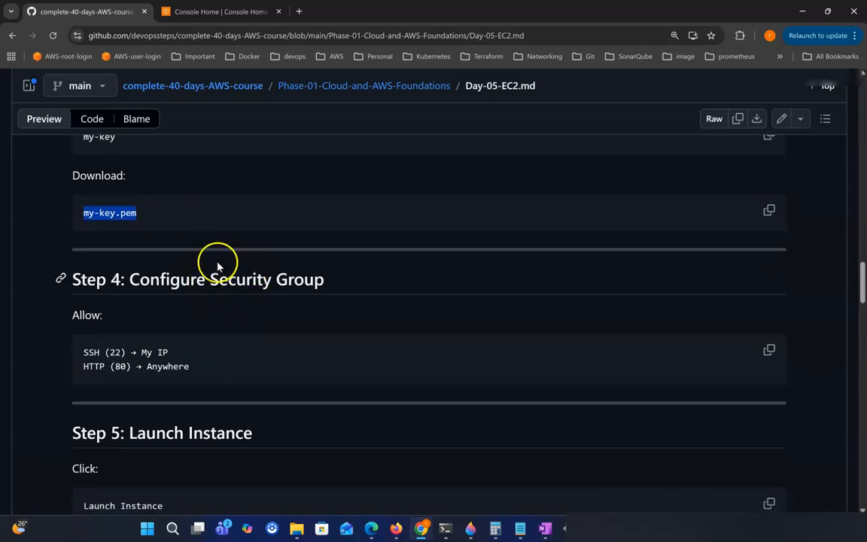
pyautogui.scroll(-1, 292, 265)
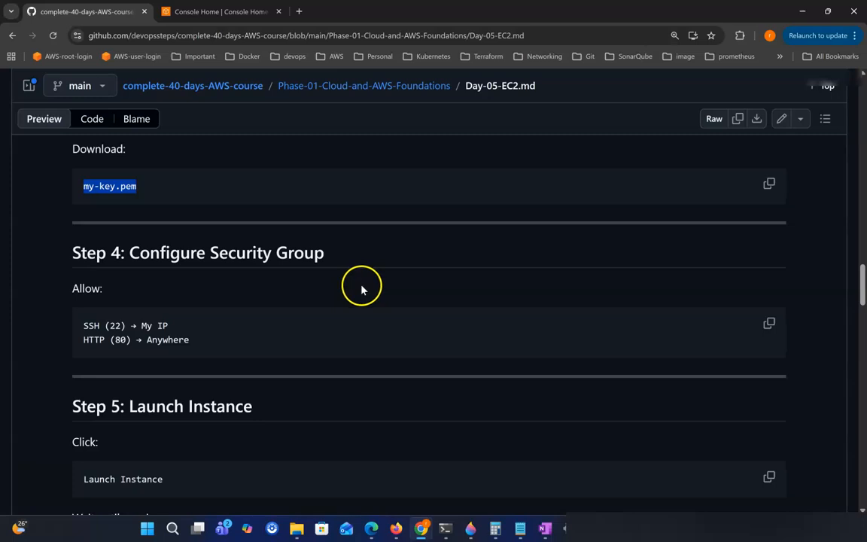
pyautogui.scroll(-1, 350, 281)
pyautogui.click(169, 191)
pyautogui.scroll(-1, 196, 199)
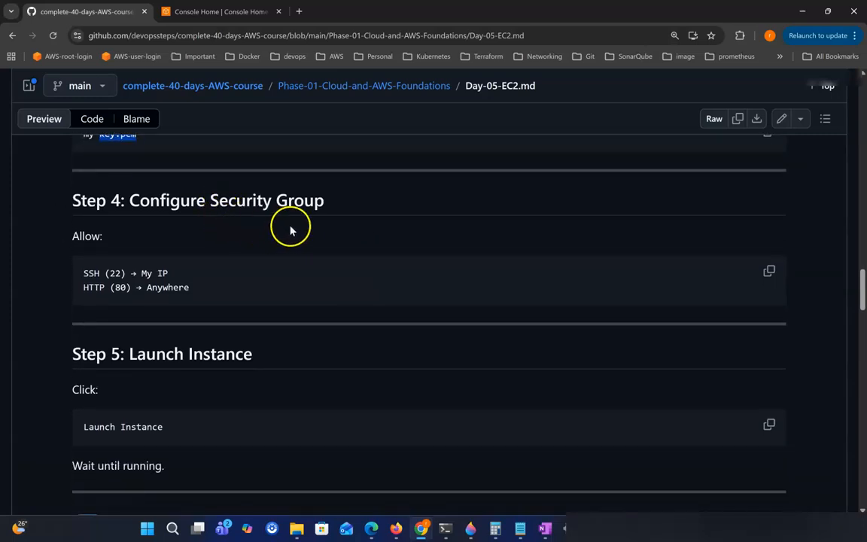
pyautogui.moveTo(140, 200); pyautogui.dragTo(359, 207)
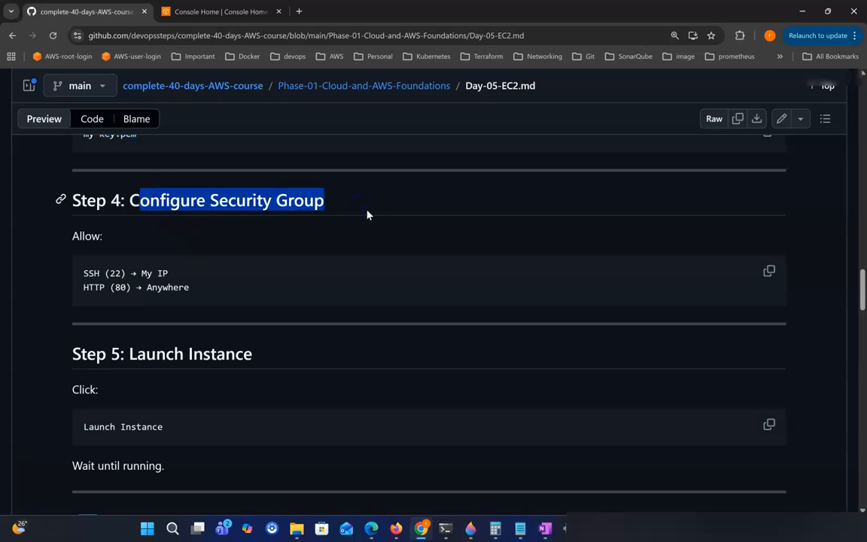
pyautogui.scroll(-1, 225, 226)
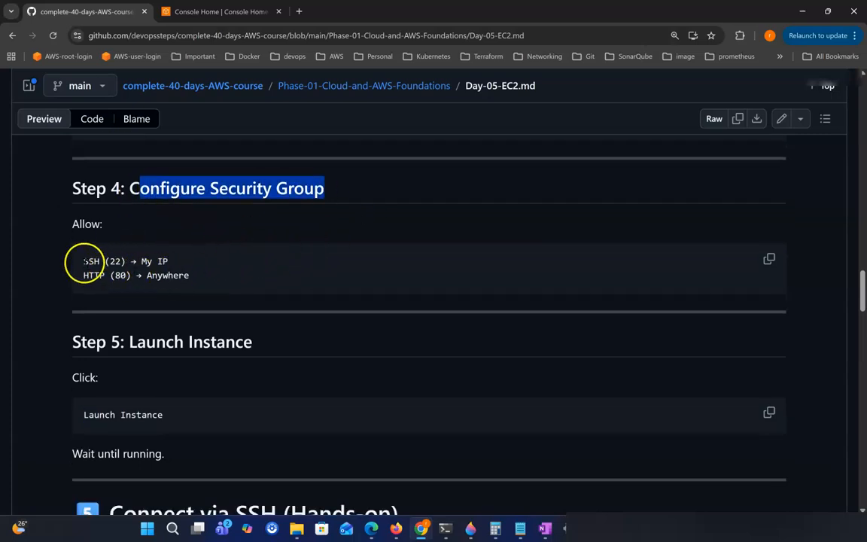
pyautogui.moveTo(84, 262); pyautogui.dragTo(176, 263)
pyautogui.moveTo(86, 269); pyautogui.dragTo(237, 280)
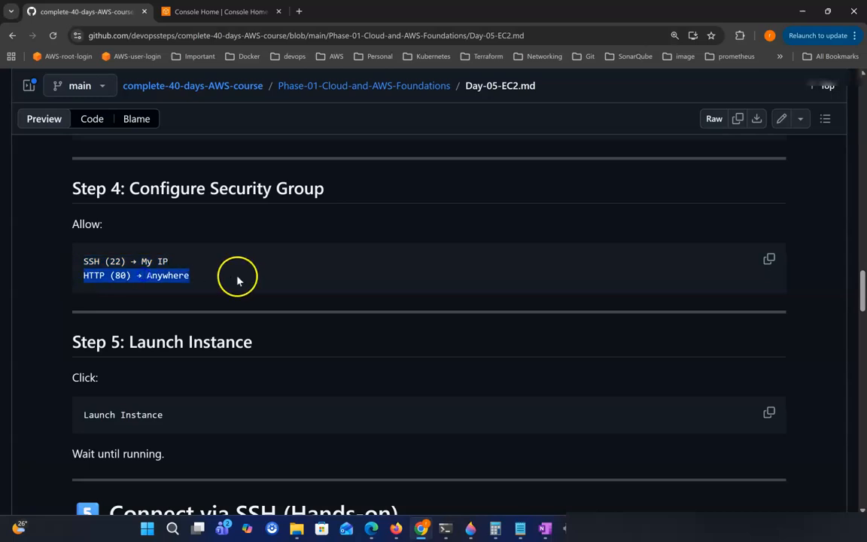
# - Read Step 5 of the demo, covering how to launch the configured instance
pyautogui.scroll(-2, 237, 280)
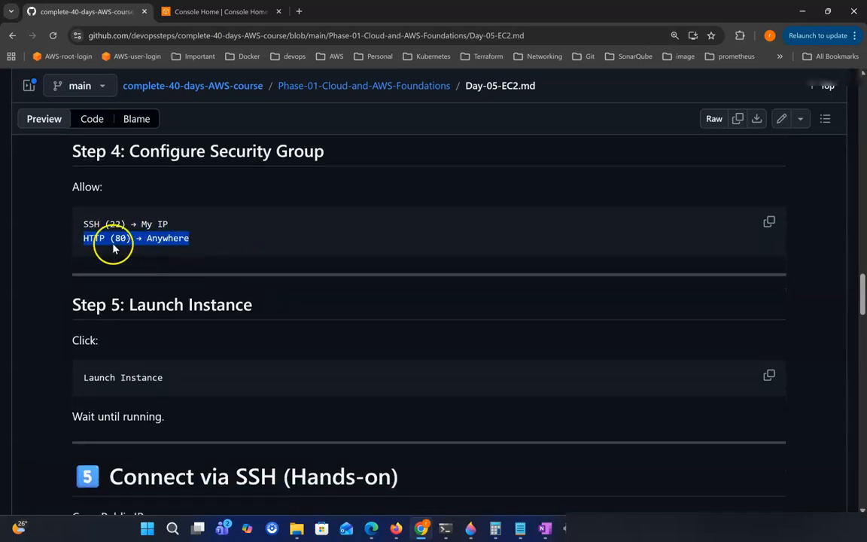
pyautogui.scroll(-1, 113, 249)
pyautogui.scroll(-1, 196, 277)
pyautogui.moveTo(156, 268); pyautogui.dragTo(234, 268)
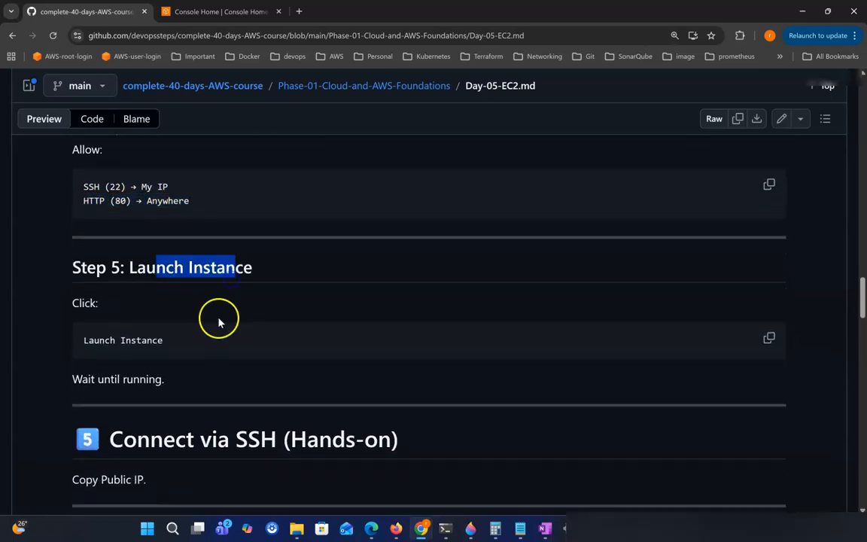
pyautogui.scroll(-1, 150, 317)
pyautogui.moveTo(79, 307); pyautogui.dragTo(203, 306)
# - Read the opening instruction of the "Connect via SSH (Hands-on)" section about the instance's public IP
pyautogui.scroll(-2, 222, 310)
pyautogui.scroll(-2, 211, 286)
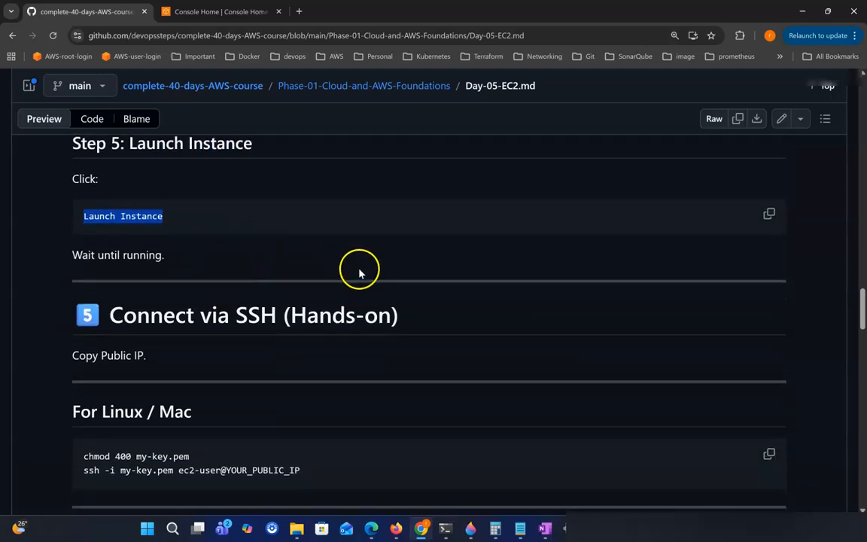
pyautogui.scroll(-2, 359, 274)
pyautogui.moveTo(73, 321); pyautogui.dragTo(189, 322)
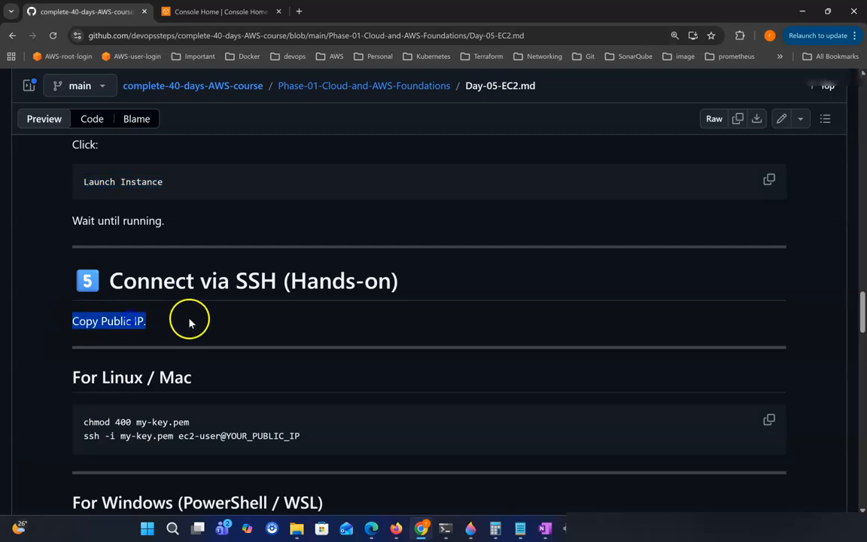
# - Examine the chmod command in the "For Linux / Mac" section, checking its permission mode and key file argument
pyautogui.scroll(-2, 188, 322)
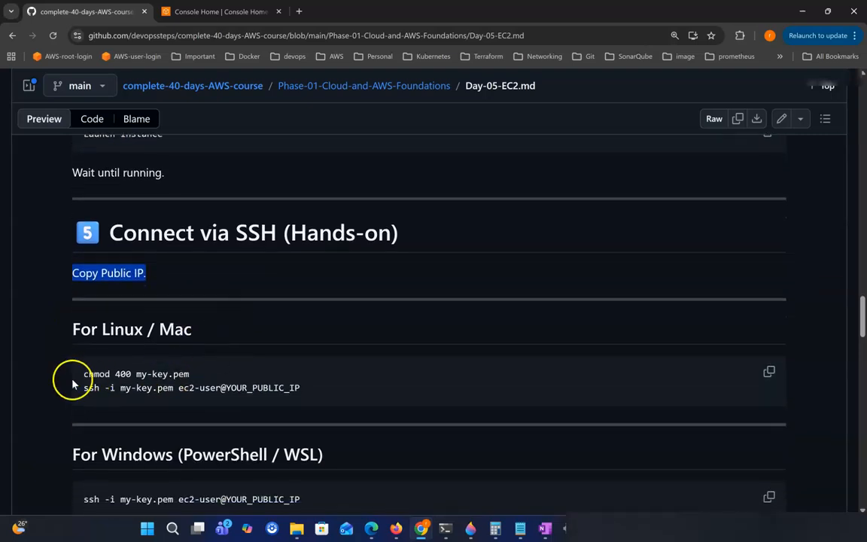
pyautogui.scroll(-1, 365, 401)
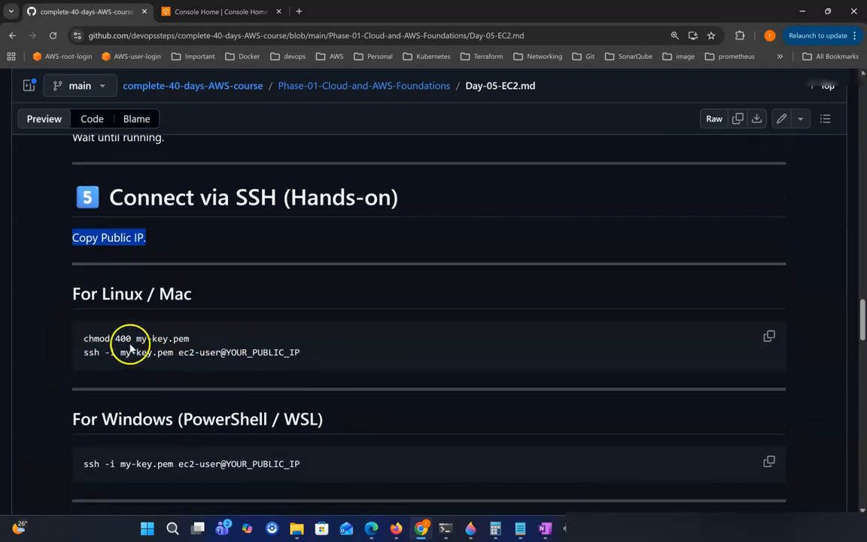
pyautogui.scroll(-1, 201, 342)
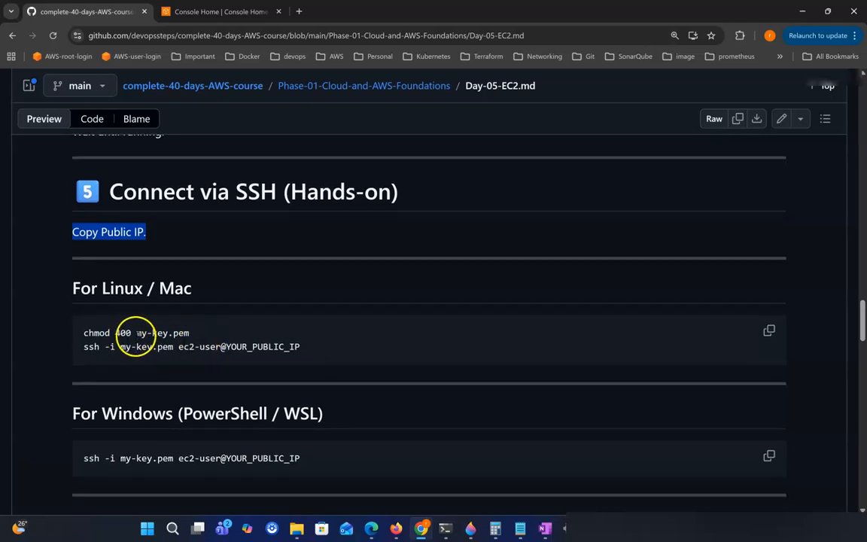
pyautogui.moveTo(136, 335); pyautogui.dragTo(178, 333)
pyautogui.click(206, 340)
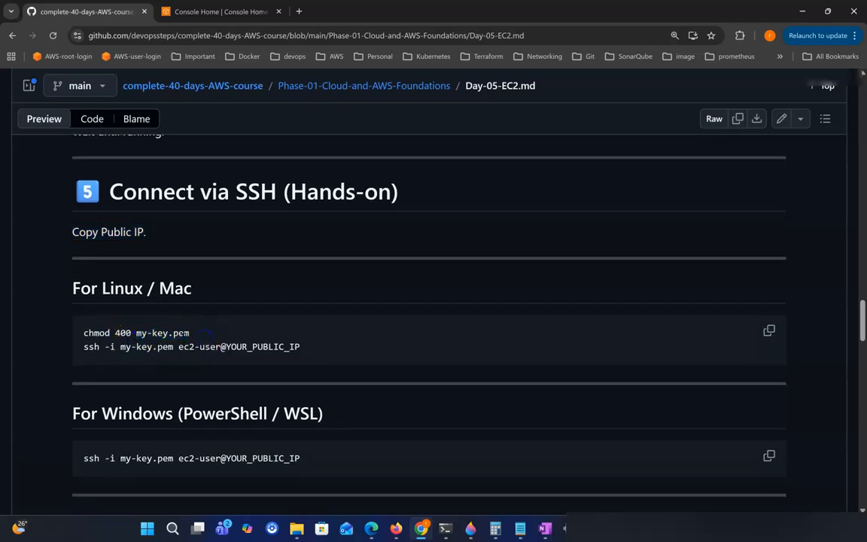
pyautogui.moveTo(139, 332); pyautogui.dragTo(195, 334)
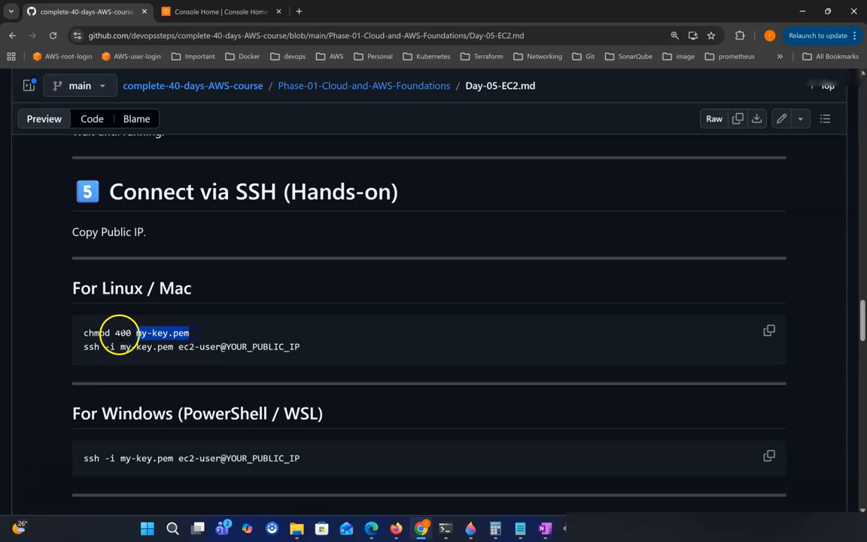
pyautogui.moveTo(115, 333); pyautogui.dragTo(117, 333)
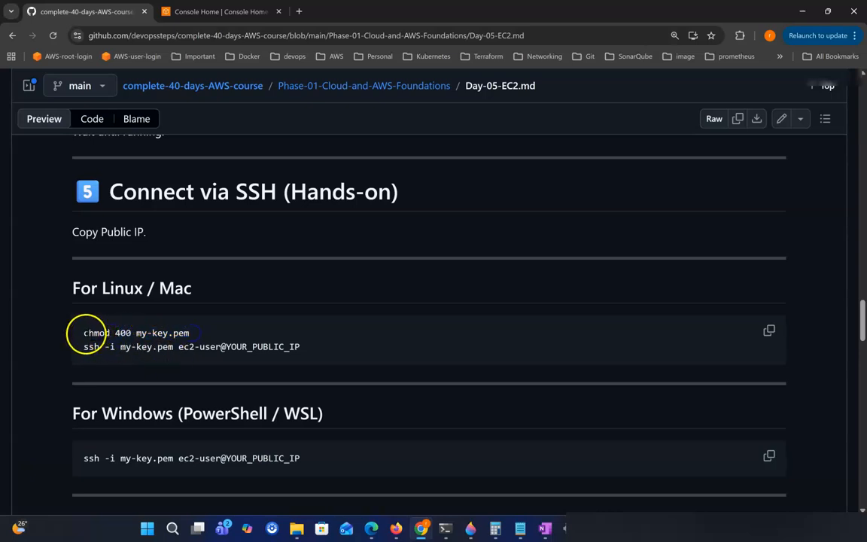
pyautogui.moveTo(83, 332); pyautogui.dragTo(169, 333)
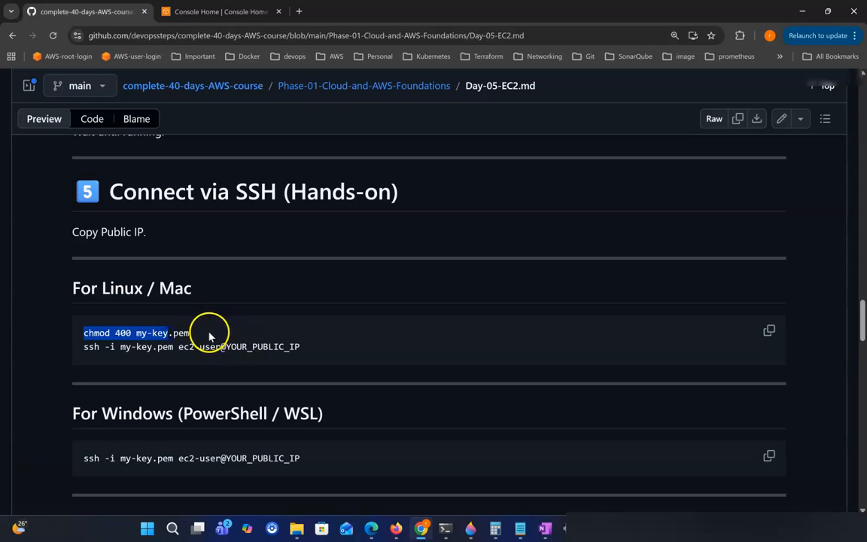
pyautogui.click(114, 332)
pyautogui.moveTo(78, 333); pyautogui.dragTo(193, 339)
pyautogui.click(190, 337)
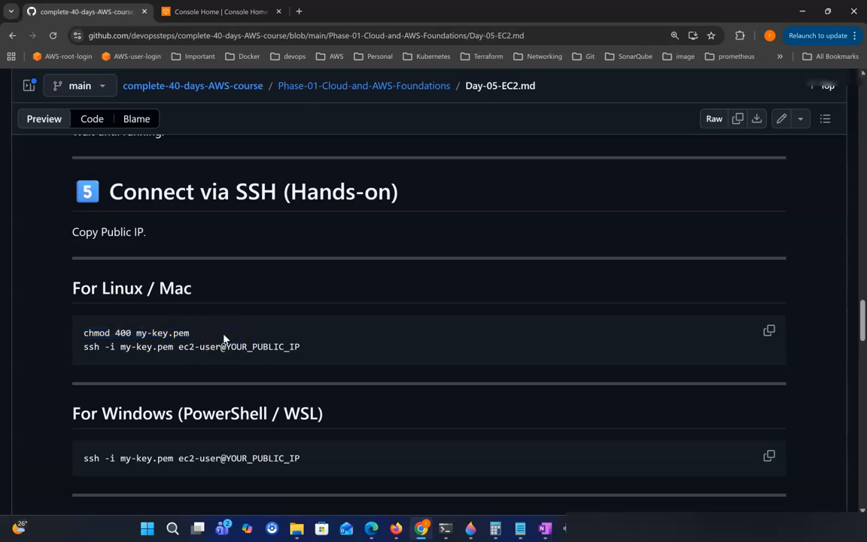
pyautogui.moveTo(99, 332); pyautogui.dragTo(211, 343)
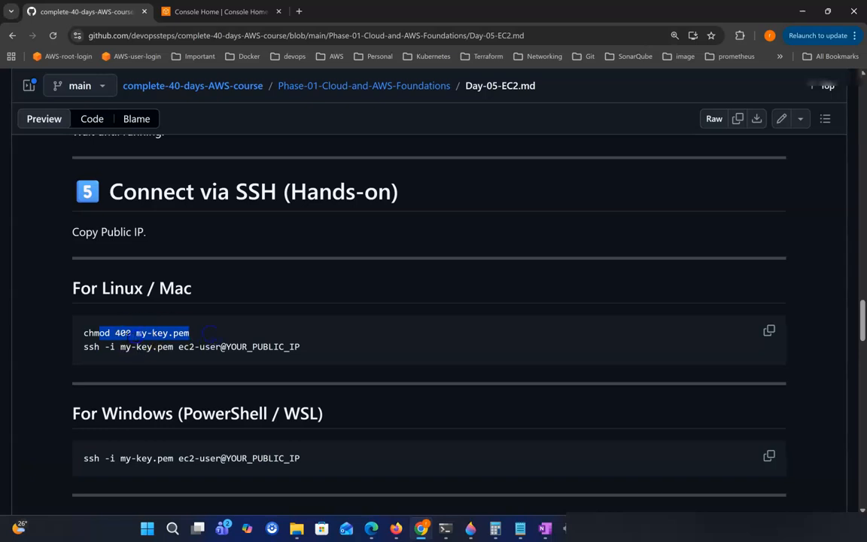
# - Examine the chmod permission mode and the ssh command's -i option and key file argument in the "For Linux / Mac" section
pyautogui.click(125, 336)
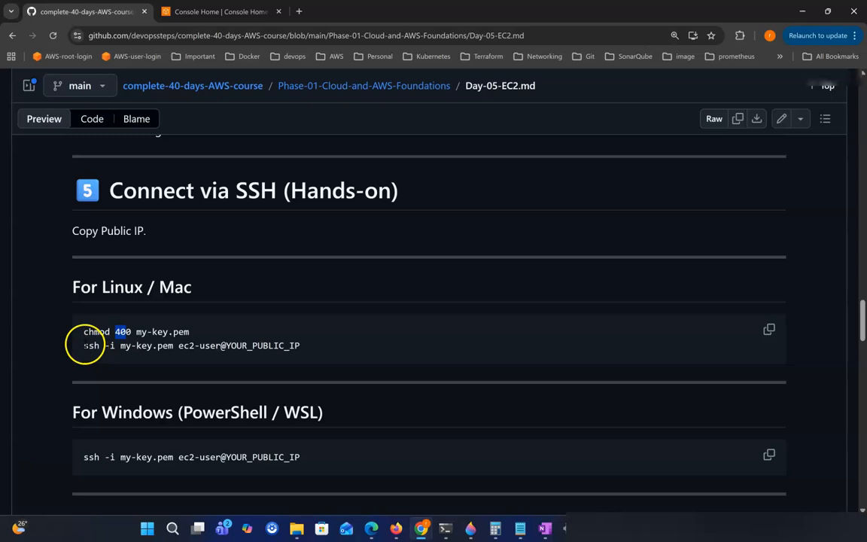
pyautogui.scroll(-1, 165, 333)
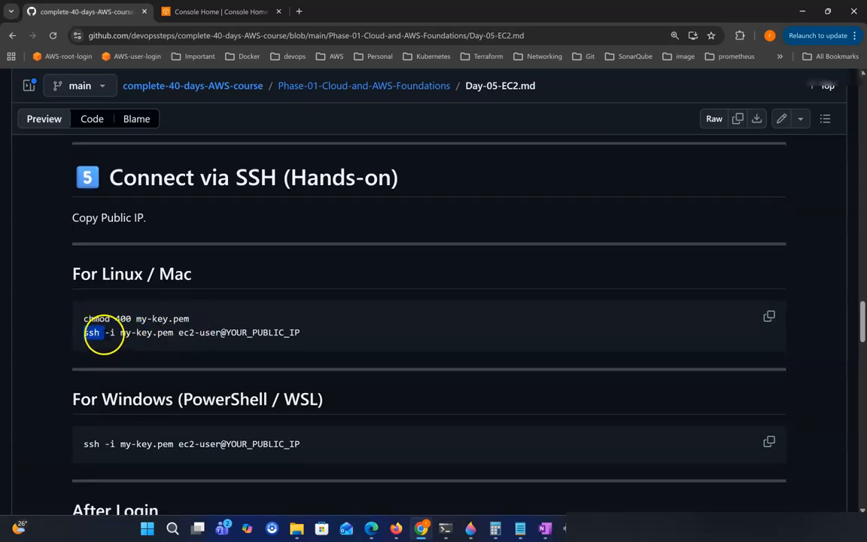
pyautogui.moveTo(120, 332); pyautogui.dragTo(154, 333)
pyautogui.click(104, 333)
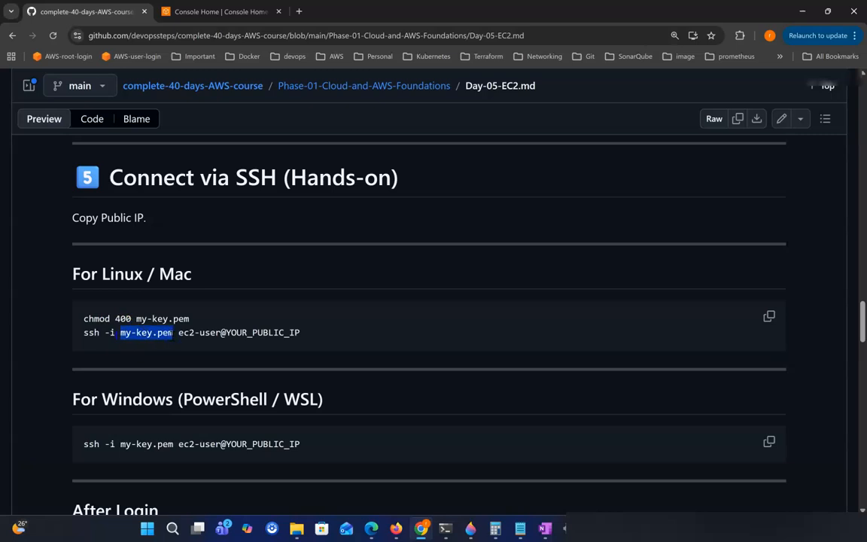
pyautogui.moveTo(121, 333); pyautogui.dragTo(138, 333)
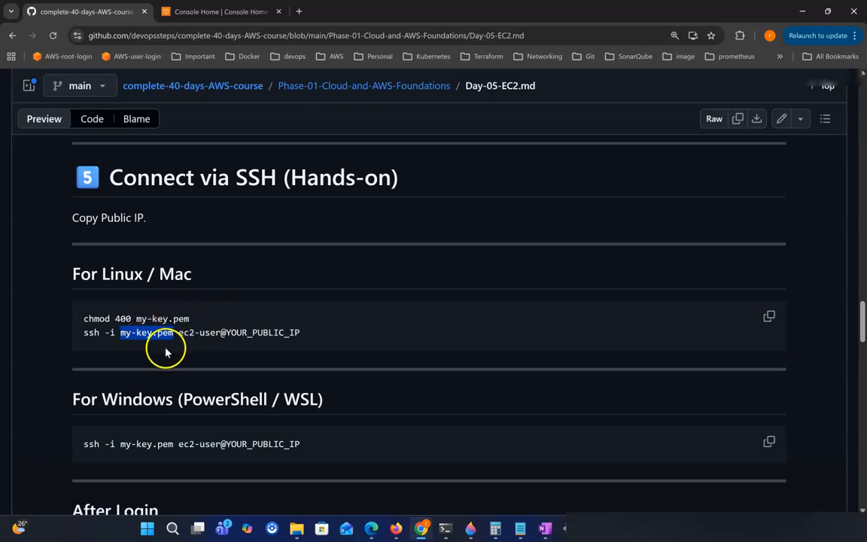
pyautogui.click(126, 342)
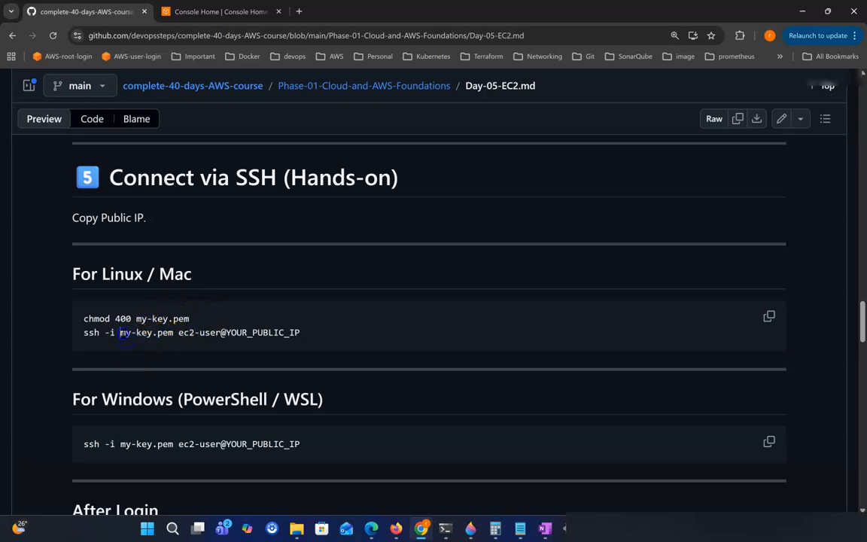
pyautogui.click(170, 332)
# - Examine the login user name and public IP placeholder at the end of the Linux / Mac ssh command
pyautogui.click(225, 336)
pyautogui.moveTo(247, 334); pyautogui.dragTo(322, 335)
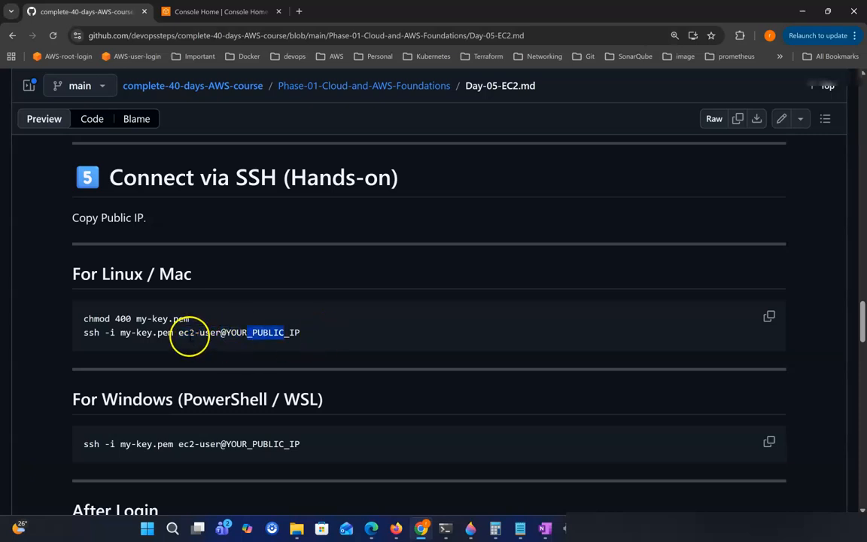
pyautogui.moveTo(179, 334); pyautogui.dragTo(229, 334)
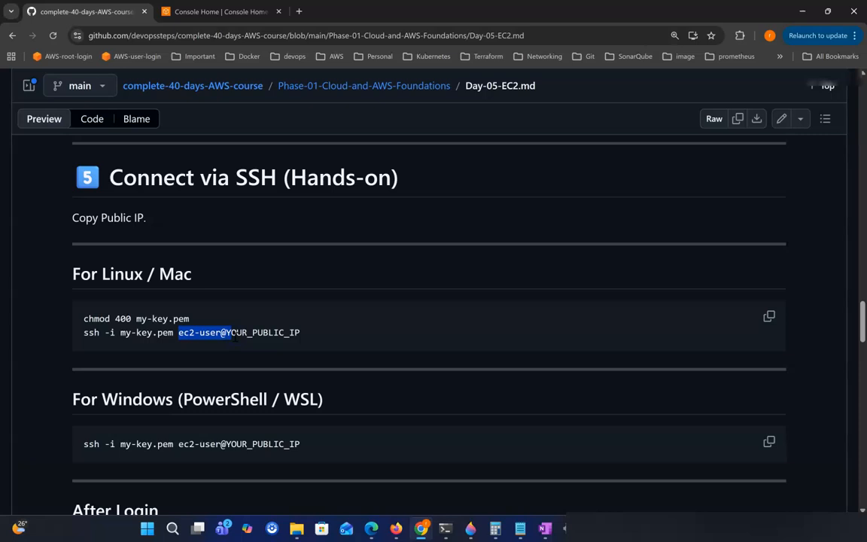
pyautogui.click(223, 332)
pyautogui.click(219, 332)
pyautogui.moveTo(179, 332); pyautogui.dragTo(220, 332)
pyautogui.click(194, 342)
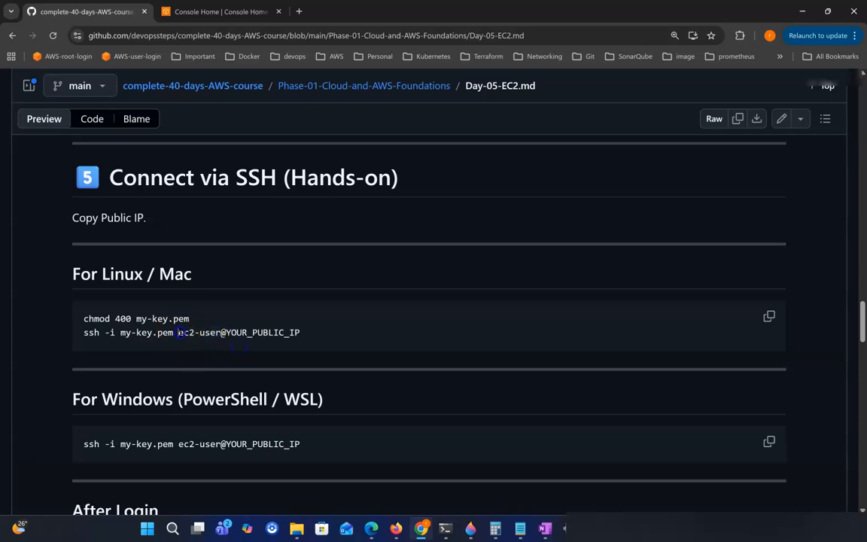
pyautogui.click(179, 334)
pyautogui.moveTo(221, 332); pyautogui.dragTo(343, 338)
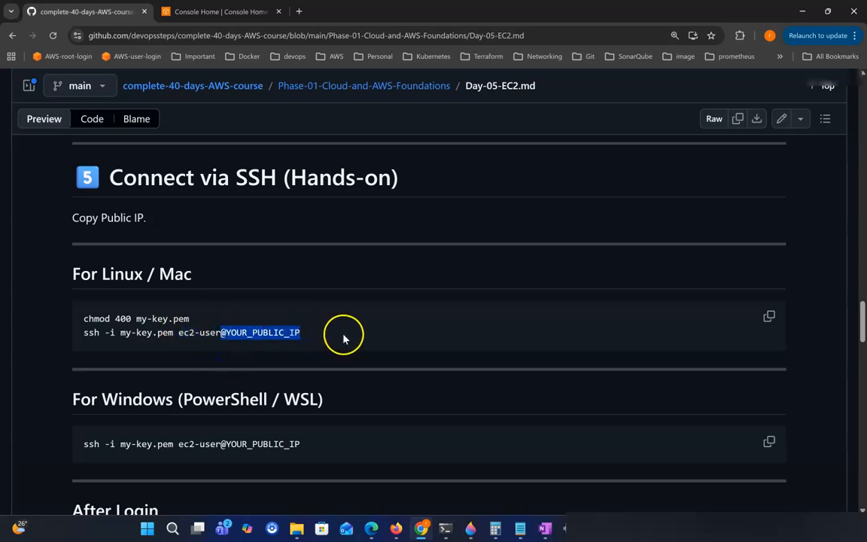
# - Read the "For Windows (PowerShell / WSL)" heading and its ssh connection command
pyautogui.scroll(-2, 343, 338)
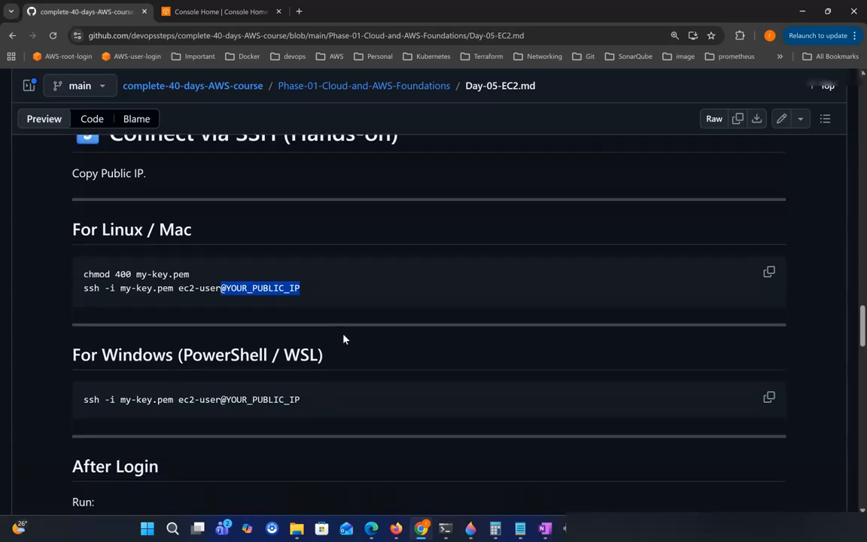
pyautogui.scroll(-1, 343, 338)
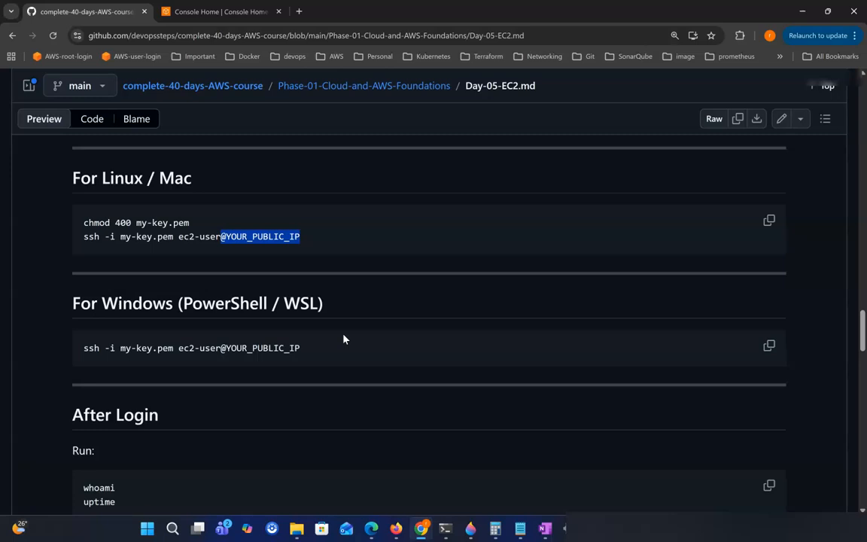
pyautogui.moveTo(91, 304); pyautogui.dragTo(217, 304)
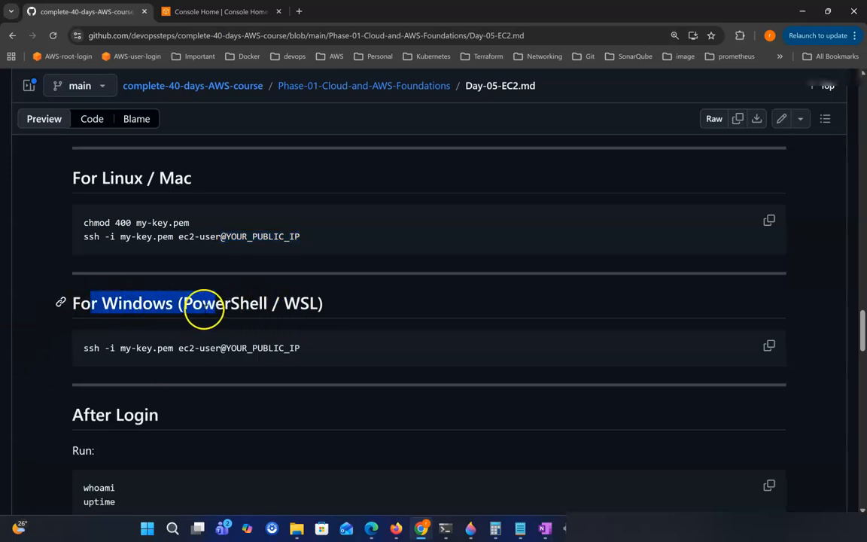
pyautogui.moveTo(91, 351); pyautogui.dragTo(322, 353)
# - Read the "After Login" section, covering the commands to run on the server and the explanation beneath them
pyautogui.scroll(-1, 325, 354)
pyautogui.scroll(-2, 322, 355)
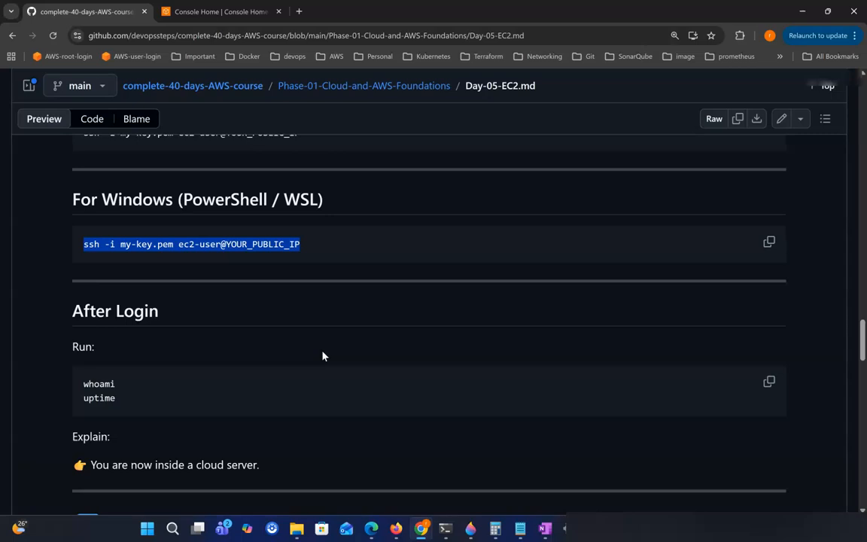
pyautogui.moveTo(95, 384); pyautogui.dragTo(97, 408)
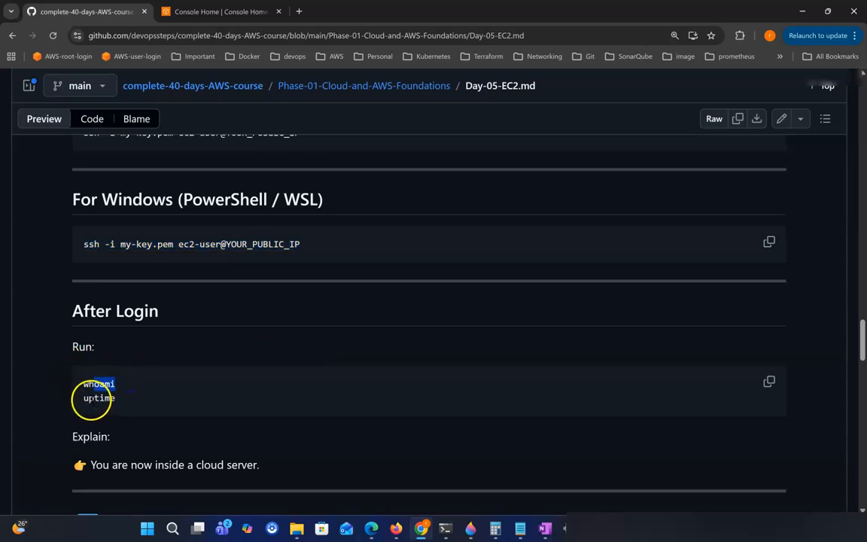
pyautogui.scroll(-1, 132, 392)
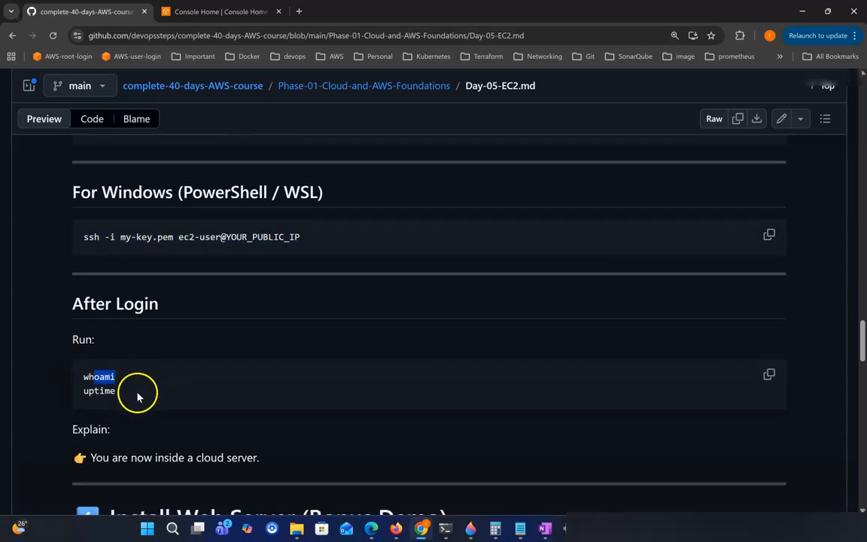
pyautogui.scroll(-1, 173, 380)
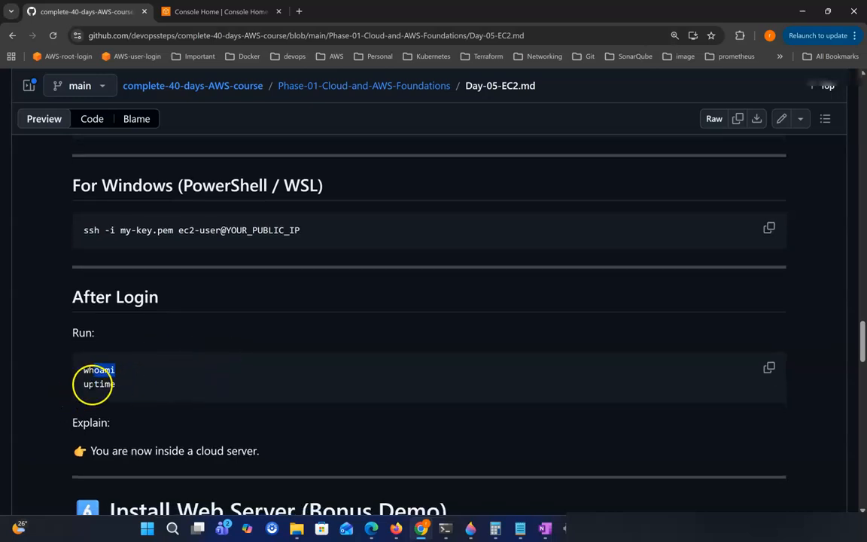
pyautogui.scroll(-1, 169, 398)
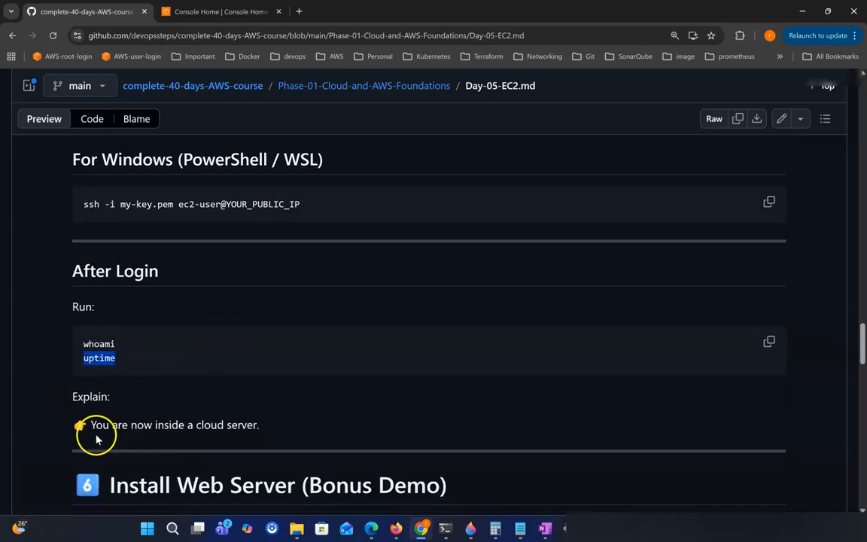
pyautogui.scroll(-1, 294, 396)
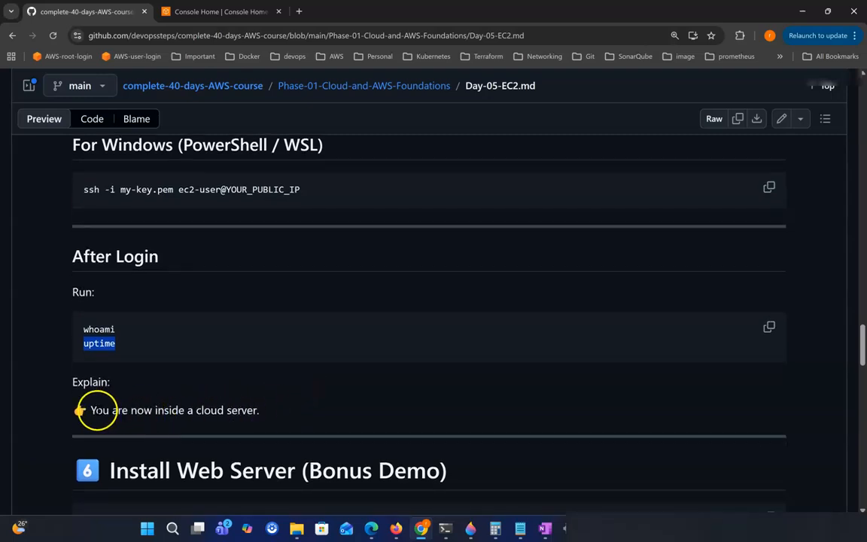
pyautogui.moveTo(109, 411); pyautogui.dragTo(257, 410)
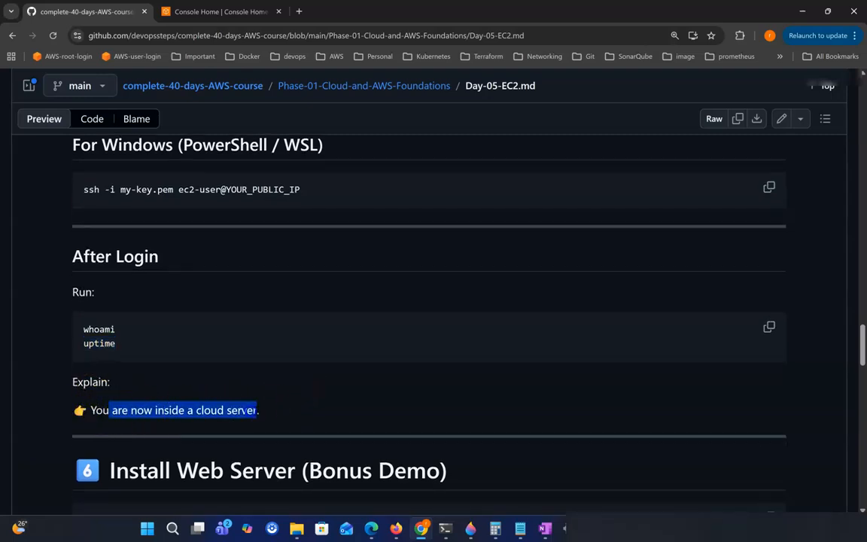
# - Examine the nginx install and start commands in the "Install Web Server (Bonus Demo)" section
pyautogui.scroll(-2, 297, 415)
pyautogui.scroll(-2, 333, 416)
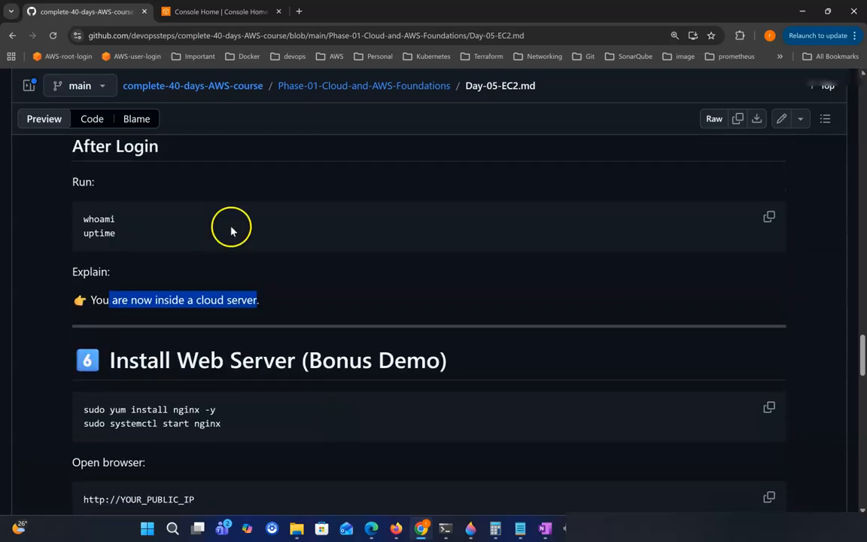
pyautogui.scroll(-1, 278, 369)
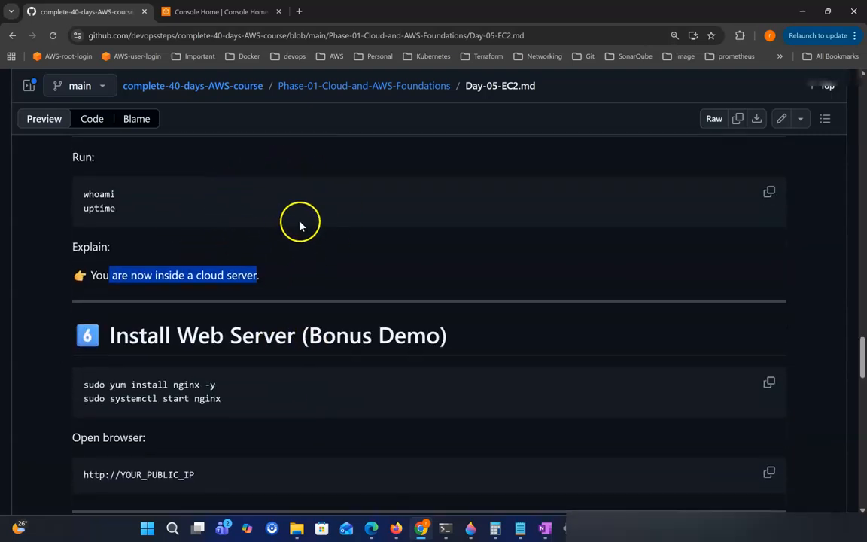
pyautogui.scroll(-1, 301, 226)
pyautogui.scroll(-2, 317, 352)
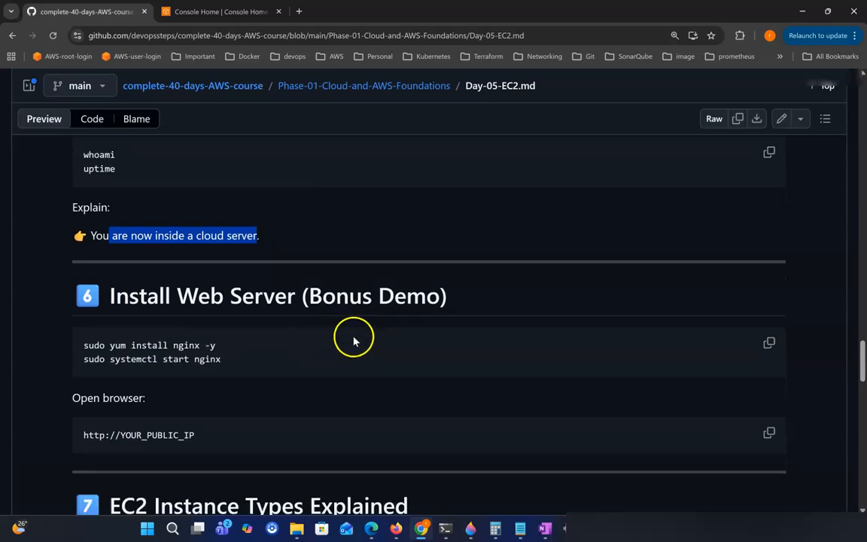
pyautogui.moveTo(110, 329); pyautogui.dragTo(271, 348)
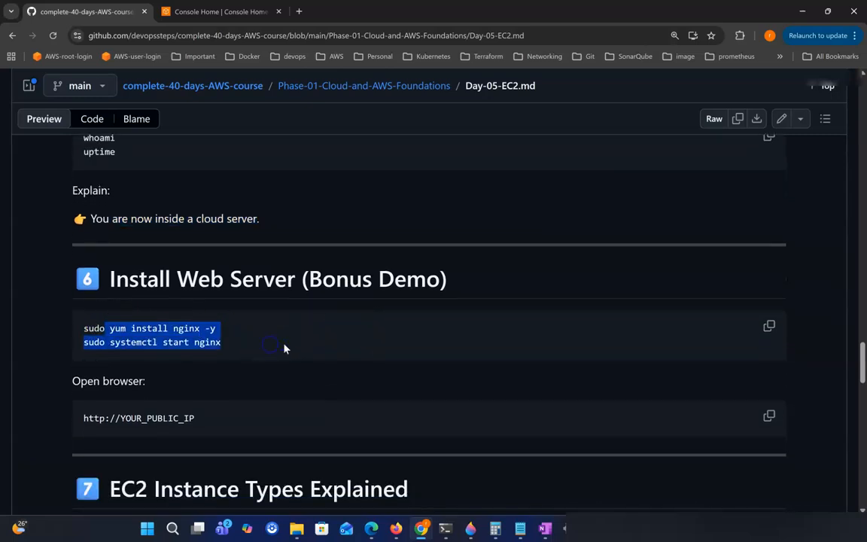
pyautogui.click(236, 349)
pyautogui.scroll(-1, 256, 352)
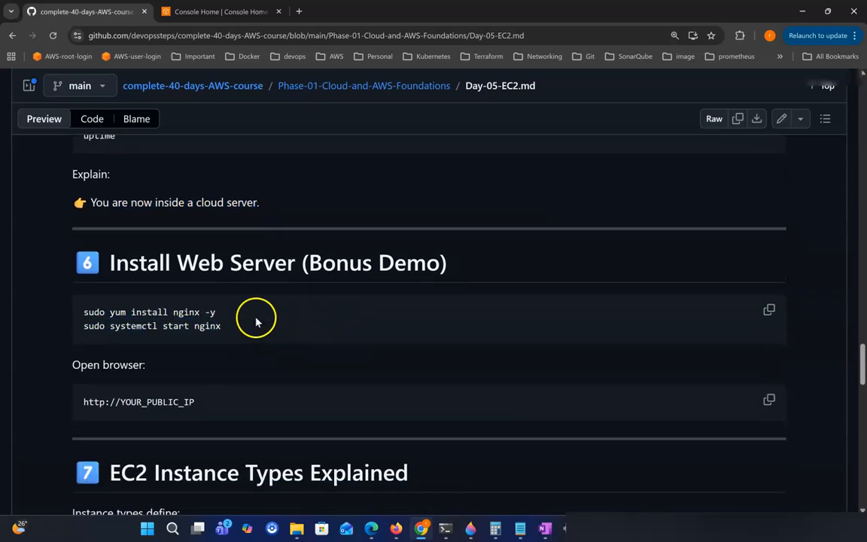
pyautogui.moveTo(83, 311); pyautogui.dragTo(237, 328)
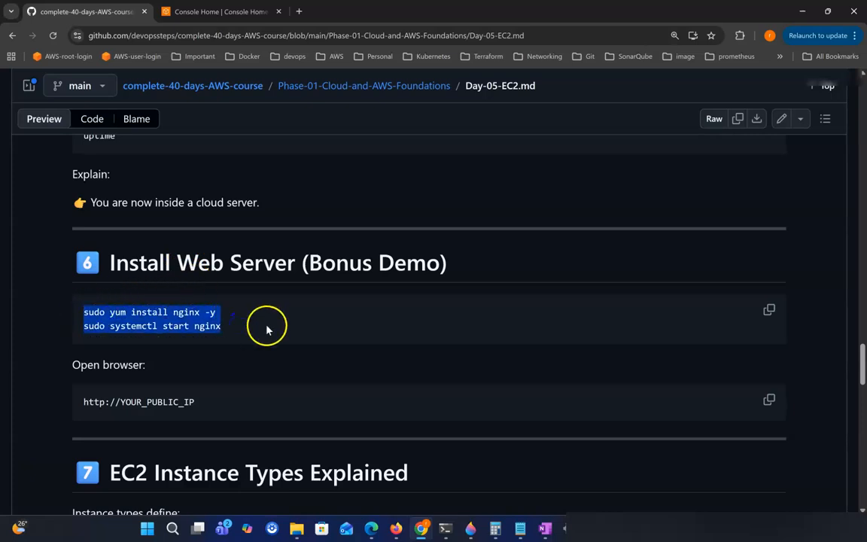
pyautogui.click(268, 331)
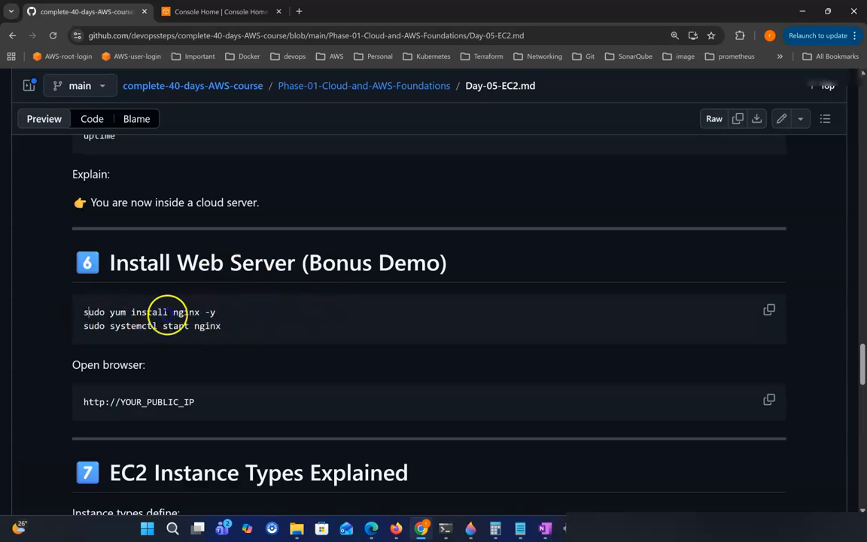
pyautogui.moveTo(84, 312); pyautogui.dragTo(246, 331)
pyautogui.scroll(-1, 355, 290)
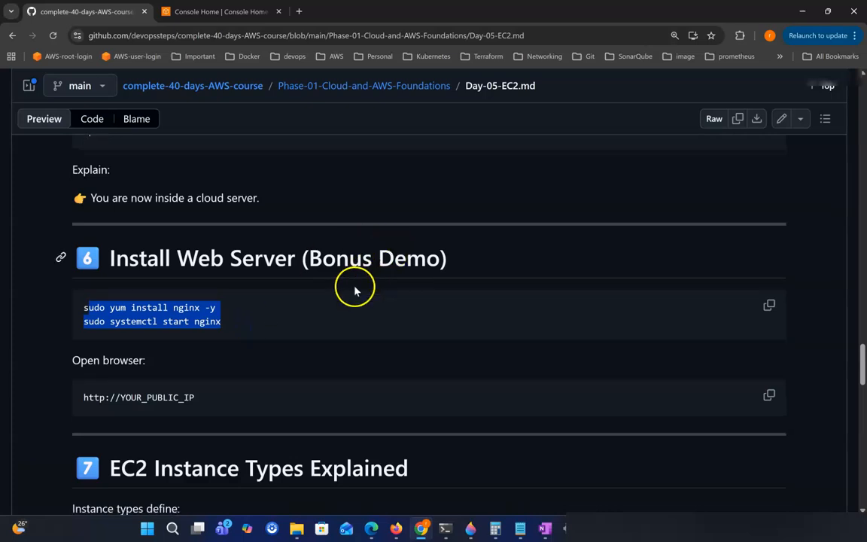
# - Check which address to open in a browser for the web server bonus demo
pyautogui.scroll(-1, 110, 376)
pyautogui.moveTo(84, 388); pyautogui.dragTo(207, 392)
pyautogui.scroll(-1, 205, 394)
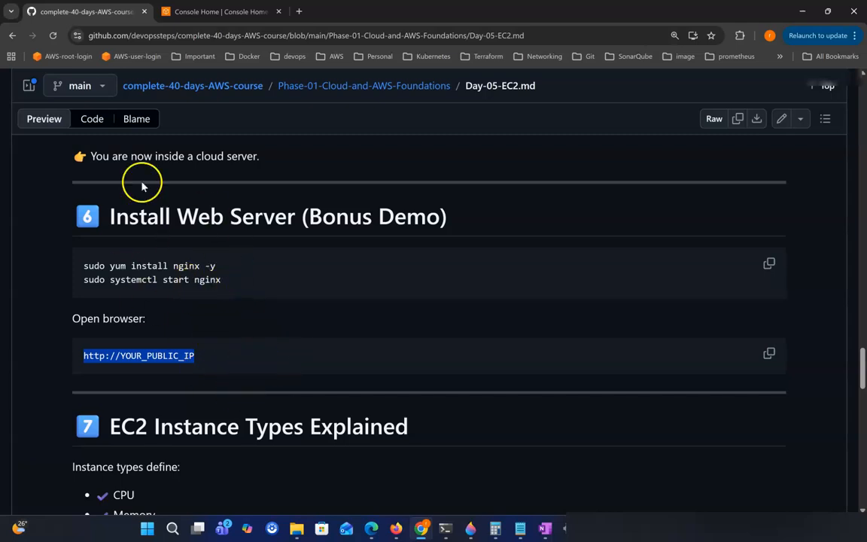
# - Switch to the AWS console, search for "ec2" and open the EC2 dashboard in a new browser tab
pyautogui.click(228, 14)
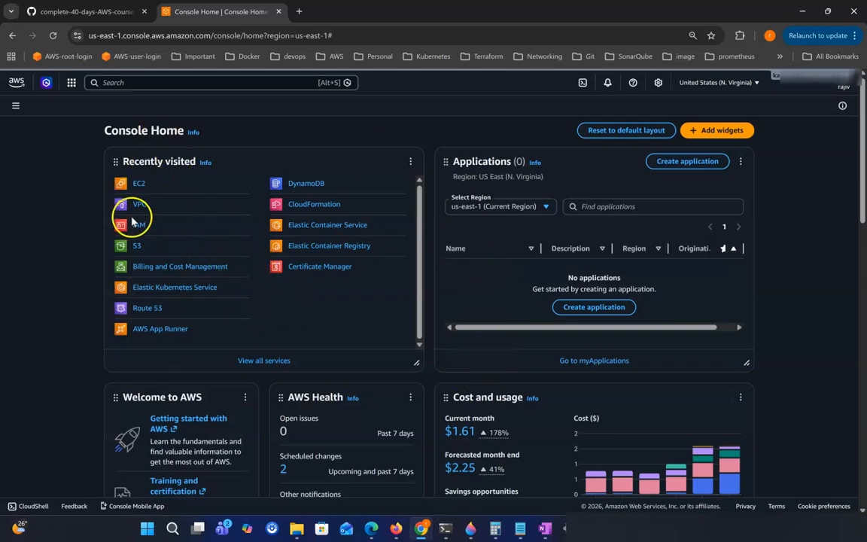
pyautogui.click(152, 83)
pyautogui.write('ec')
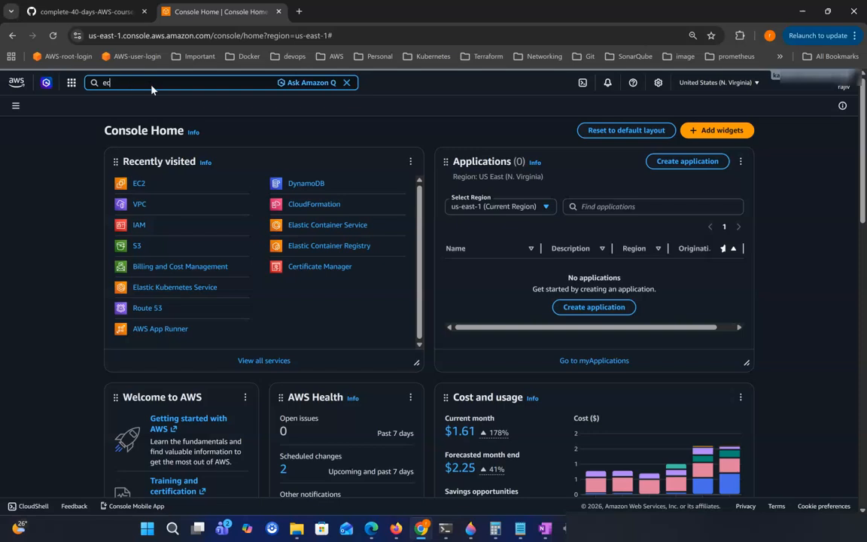
pyautogui.write('2')
pyautogui.rightClick(254, 143)
pyautogui.click(270, 150)
pyautogui.click(349, 11)
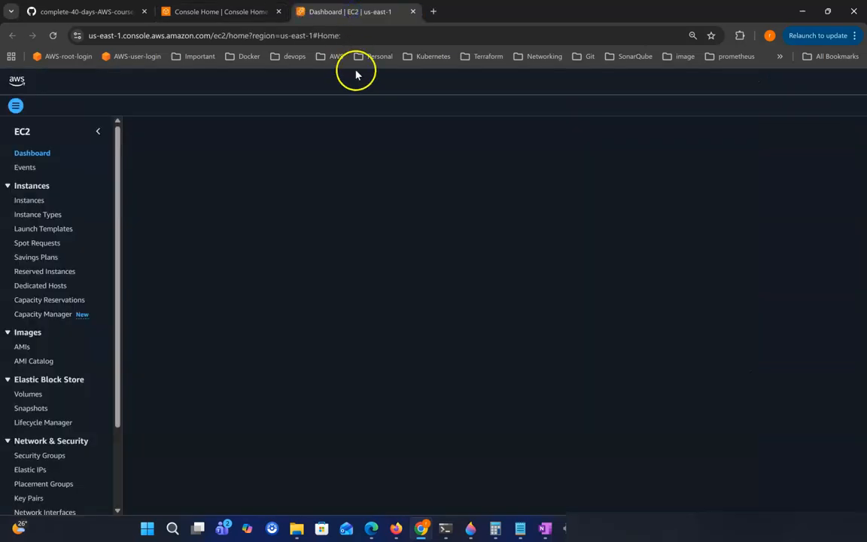
# - Open the form for launching a new EC2 instance and name the instance "a1"
pyautogui.click(30, 215)
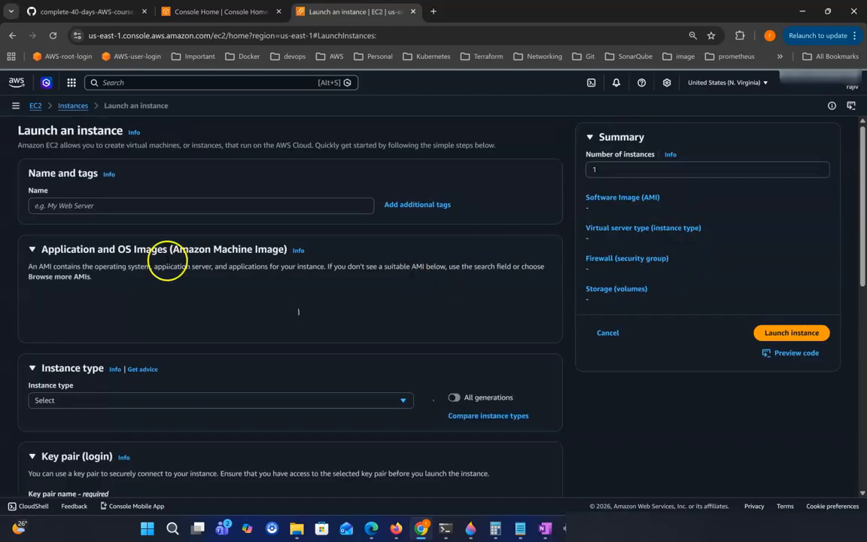
pyautogui.click(139, 207)
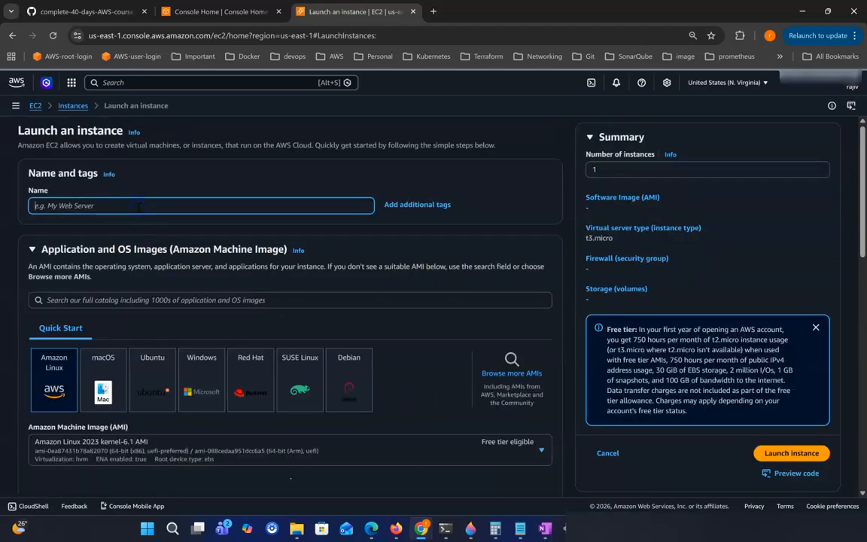
pyautogui.write('a1')
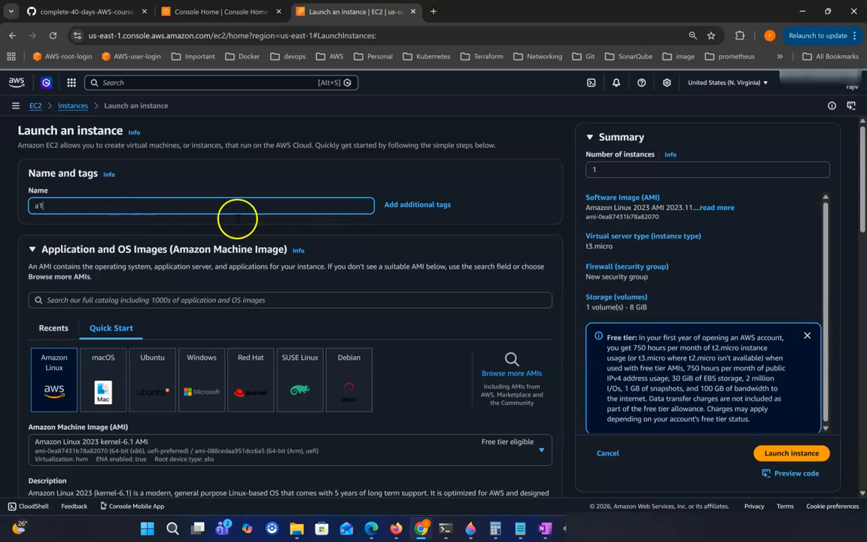
pyautogui.scroll(-3, 248, 301)
pyautogui.scroll(1, 113, 233)
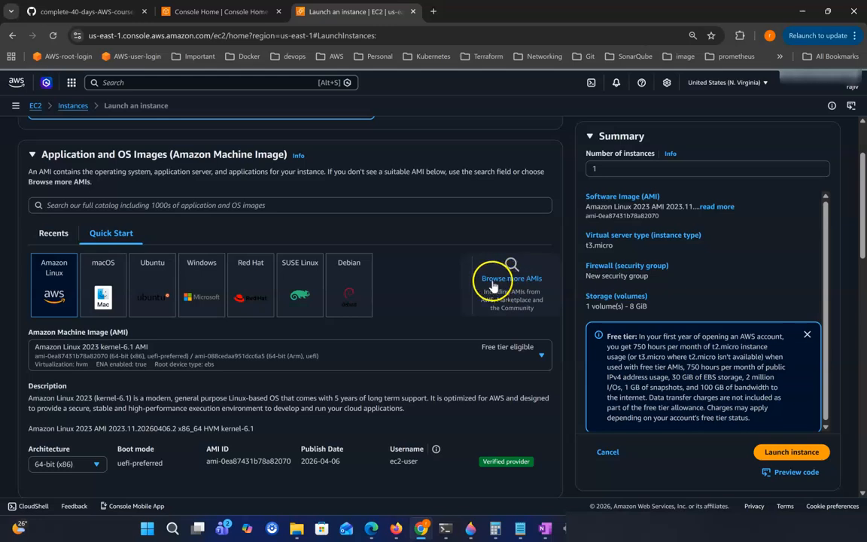
# - Select the Amazon Linux 2023 kernel-6.18 AMI as the instance's machine image
pyautogui.scroll(-1, 515, 289)
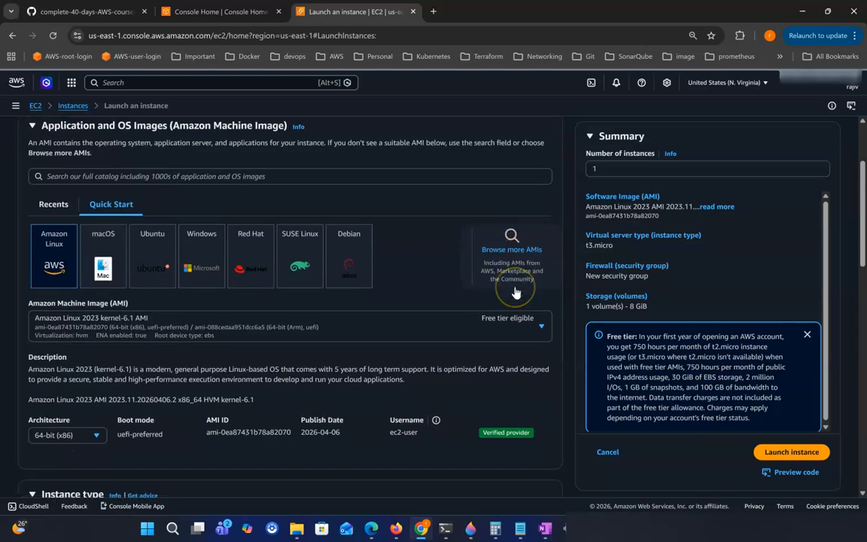
pyautogui.scroll(-1, 482, 316)
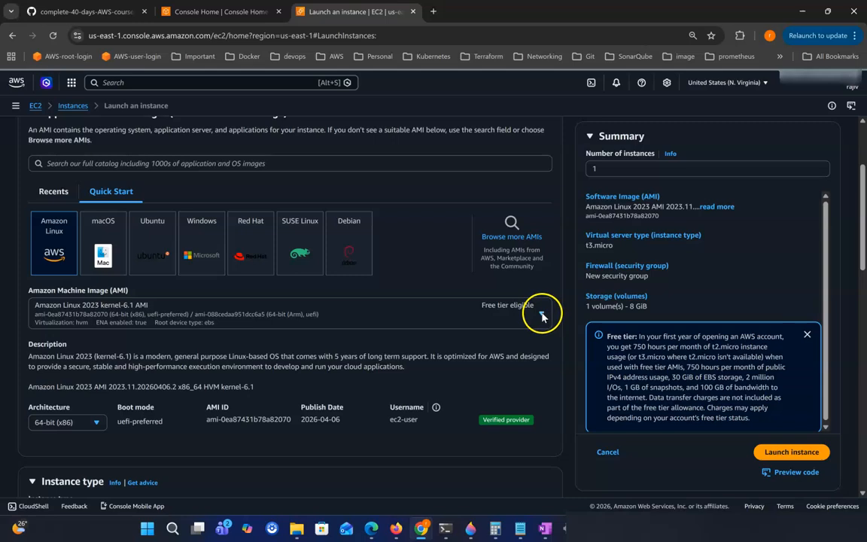
pyautogui.click(443, 310)
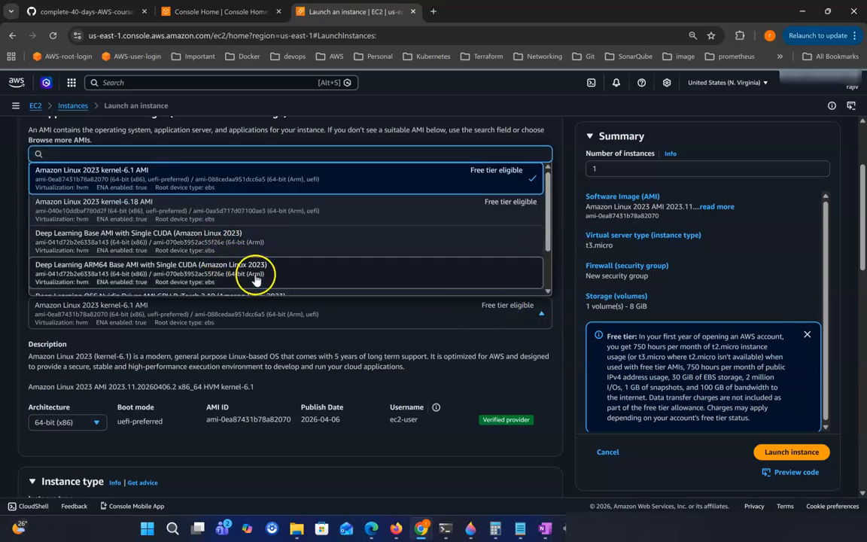
pyautogui.scroll(-3, 256, 277)
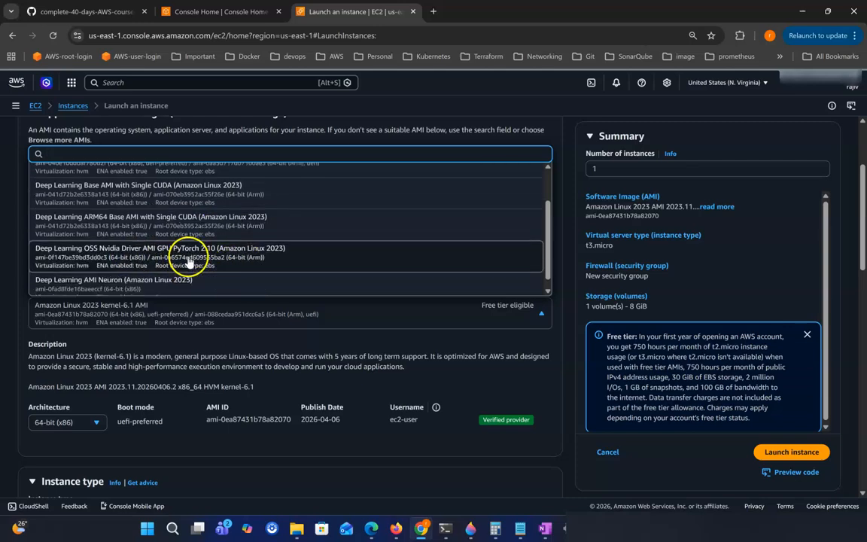
pyautogui.scroll(3, 290, 252)
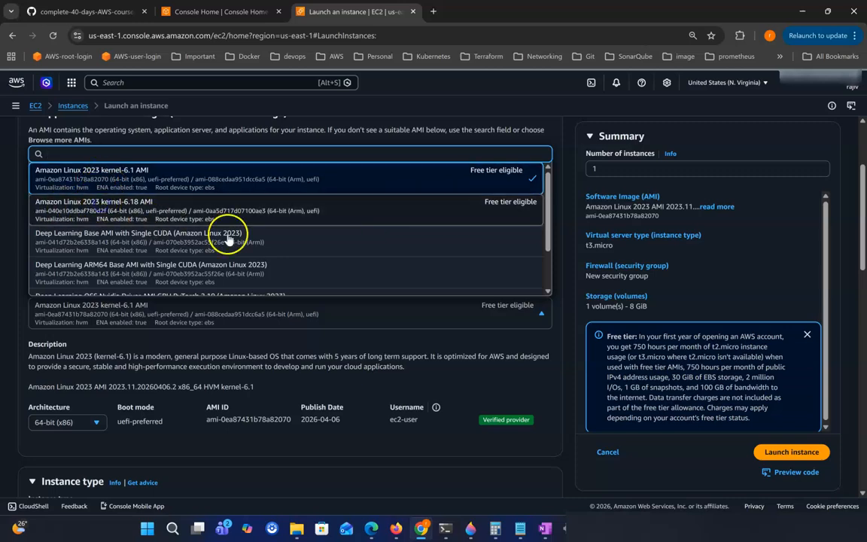
pyautogui.click(254, 223)
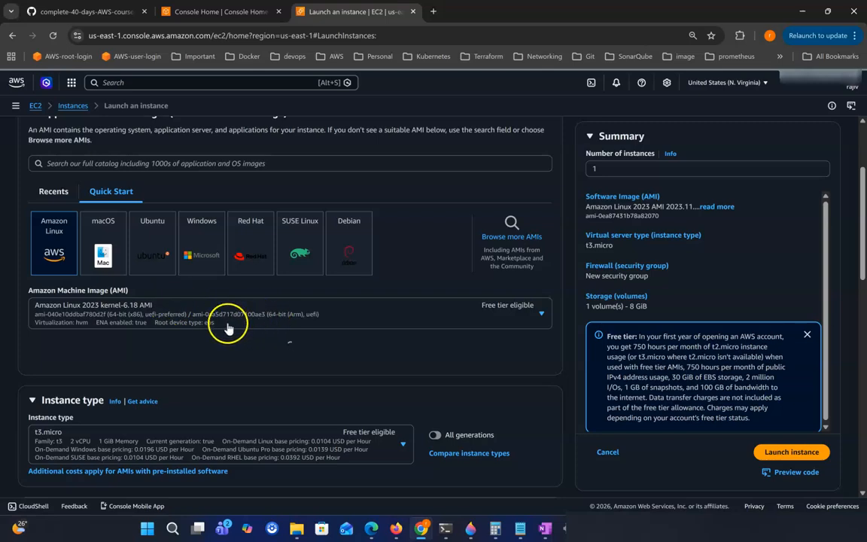
# - Create an RSA key pair named "cloudopssteps2026" in .pem format for logging in to the instance
pyautogui.scroll(-2, 448, 292)
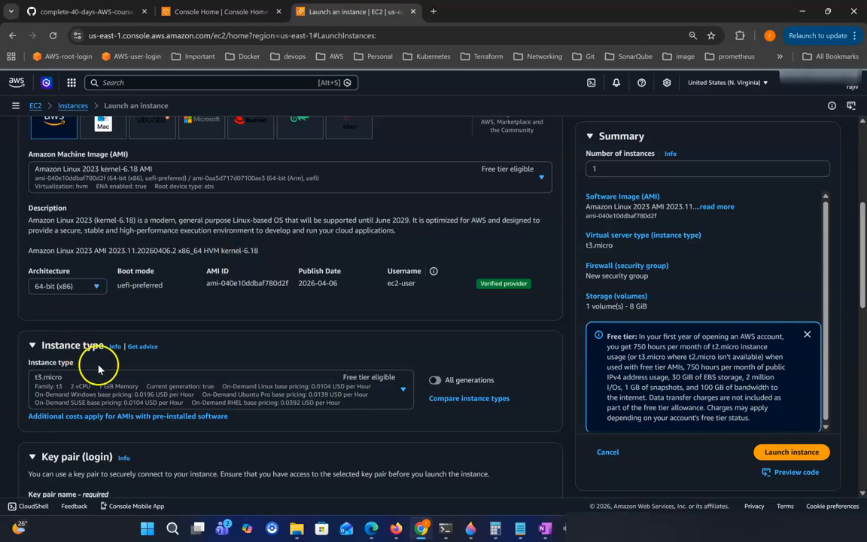
pyautogui.scroll(-1, 94, 368)
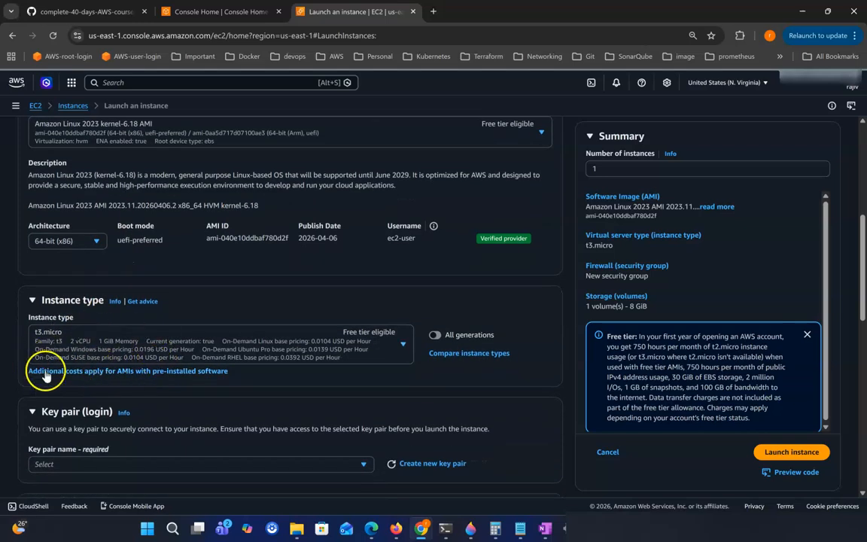
pyautogui.scroll(-1, 106, 350)
pyautogui.scroll(-1, 241, 311)
pyautogui.scroll(-1, 60, 290)
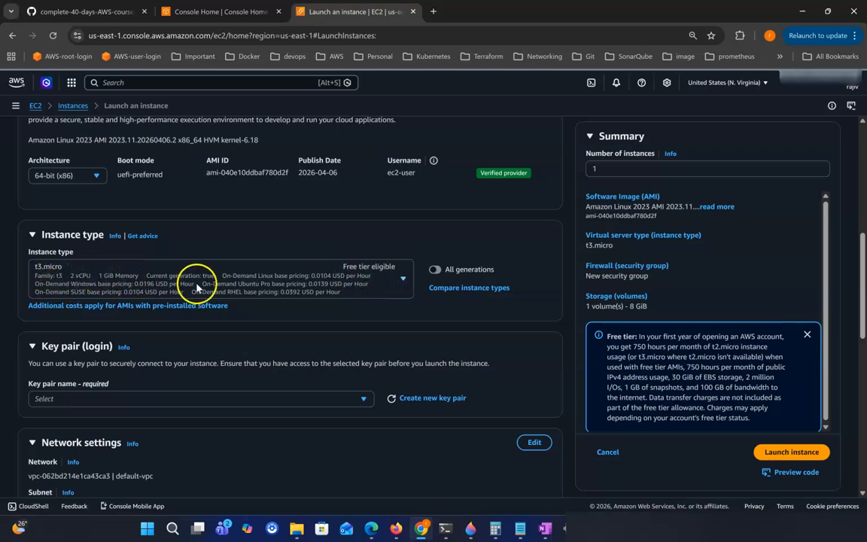
pyautogui.scroll(-2, 223, 304)
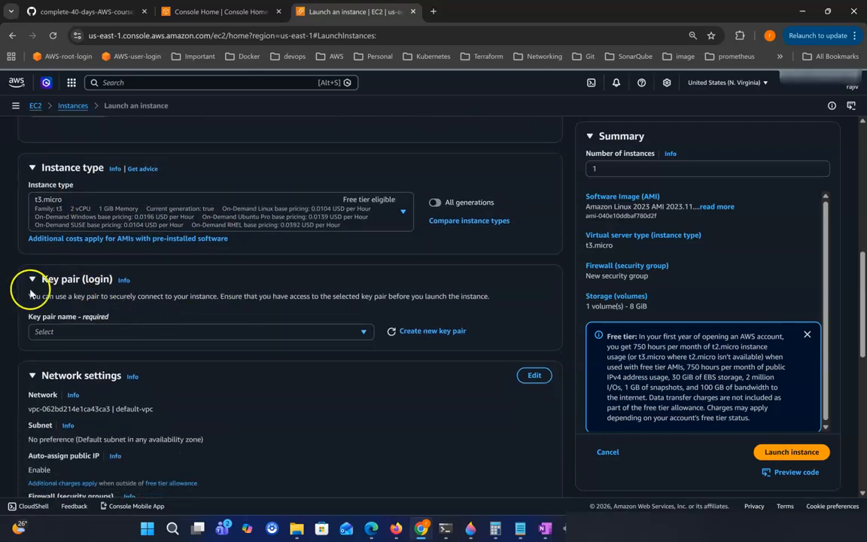
pyautogui.scroll(-1, 75, 297)
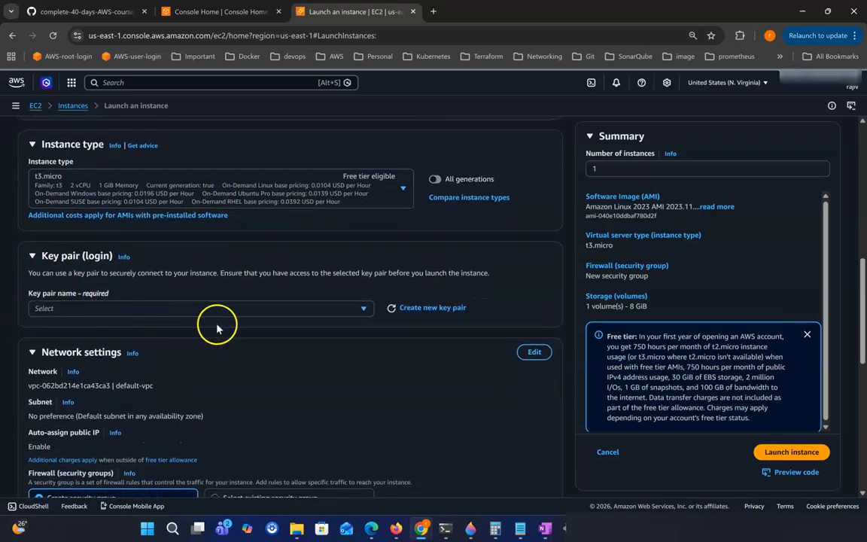
pyautogui.click(331, 308)
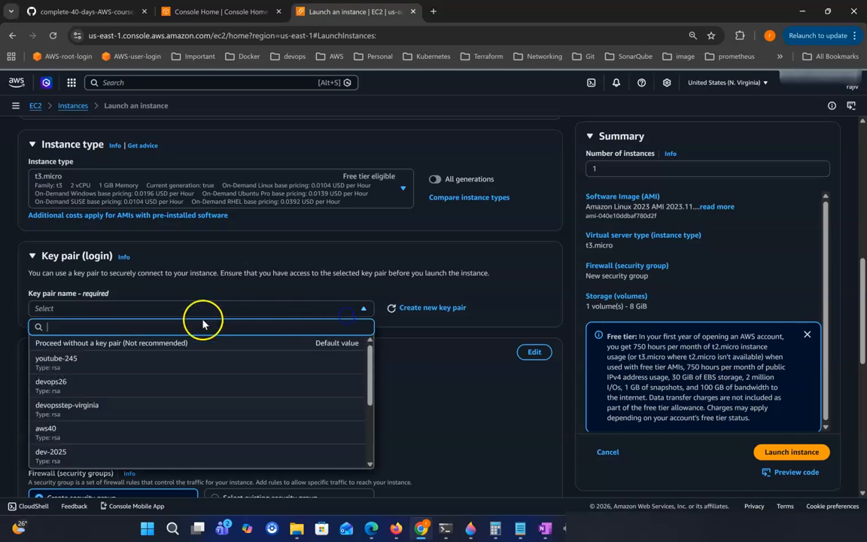
pyautogui.click(524, 279)
pyautogui.click(454, 309)
pyautogui.click(334, 218)
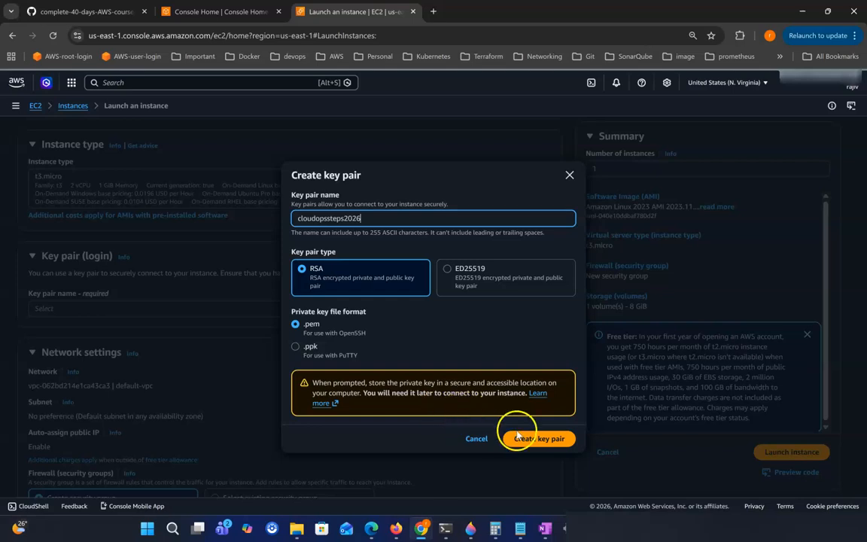
pyautogui.click(532, 444)
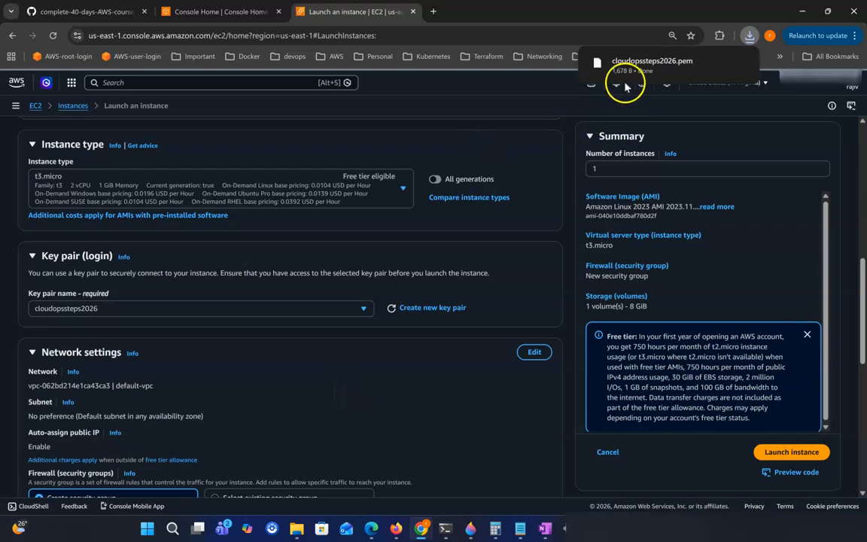
# - Show cloudopssteps2026.pem in the Downloads folder and copy it into the keypair folder of the Ubuntu home directory
pyautogui.moveTo(676, 73)
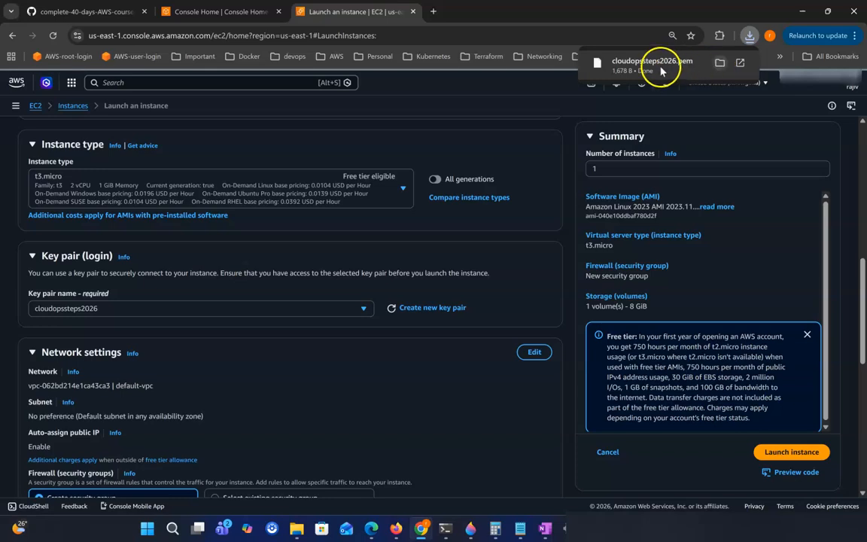
pyautogui.click(721, 66)
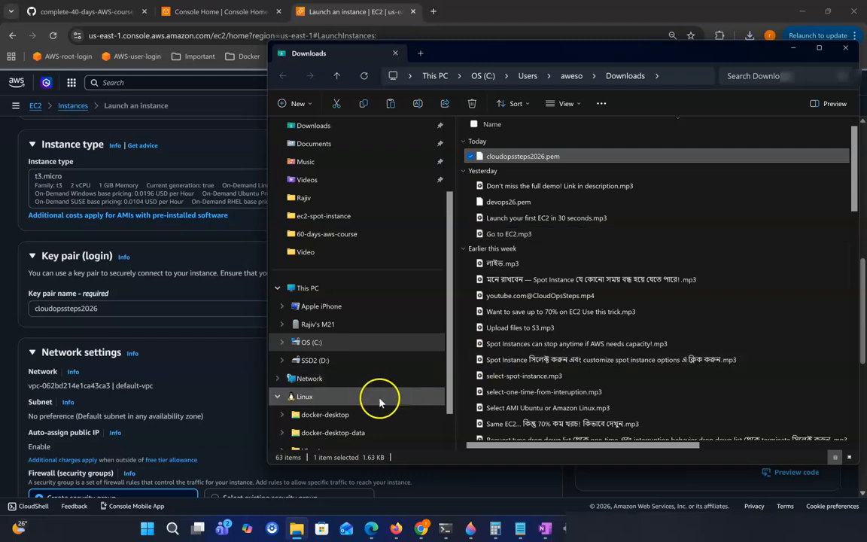
pyautogui.scroll(-1, 380, 401)
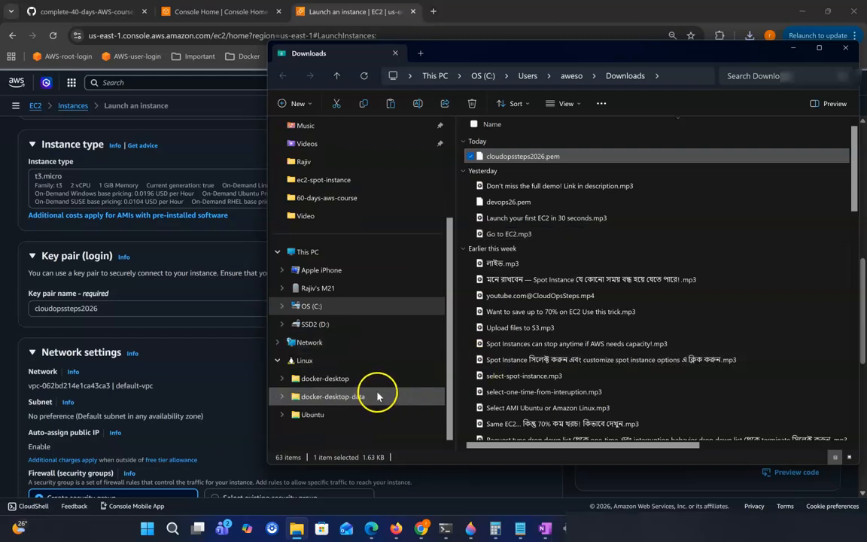
pyautogui.click(324, 417)
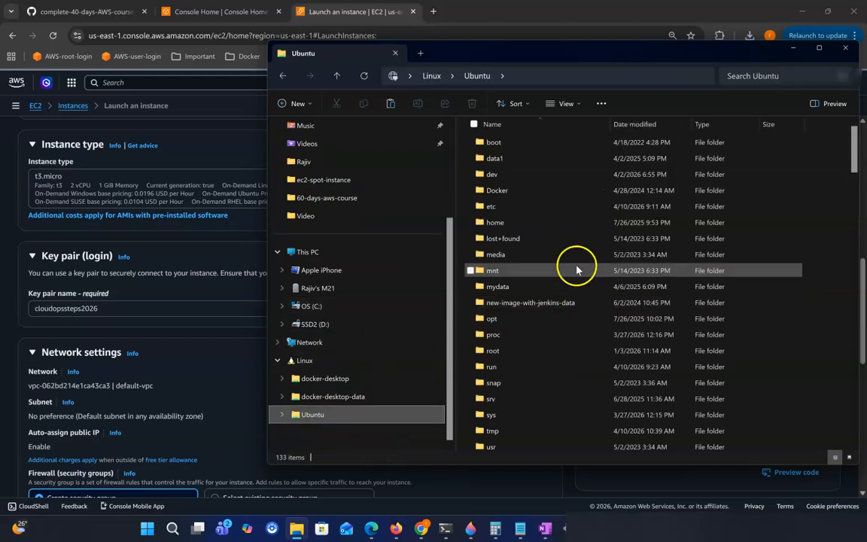
pyautogui.click(506, 223)
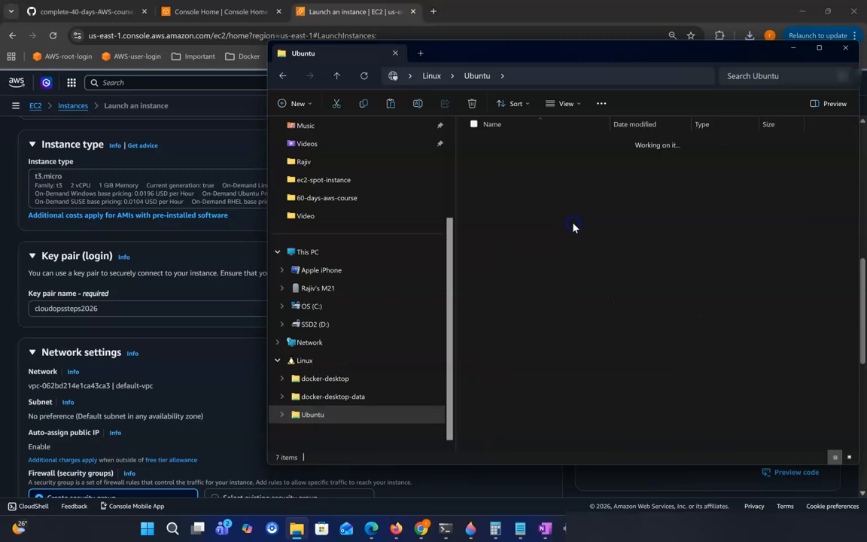
pyautogui.click(504, 224)
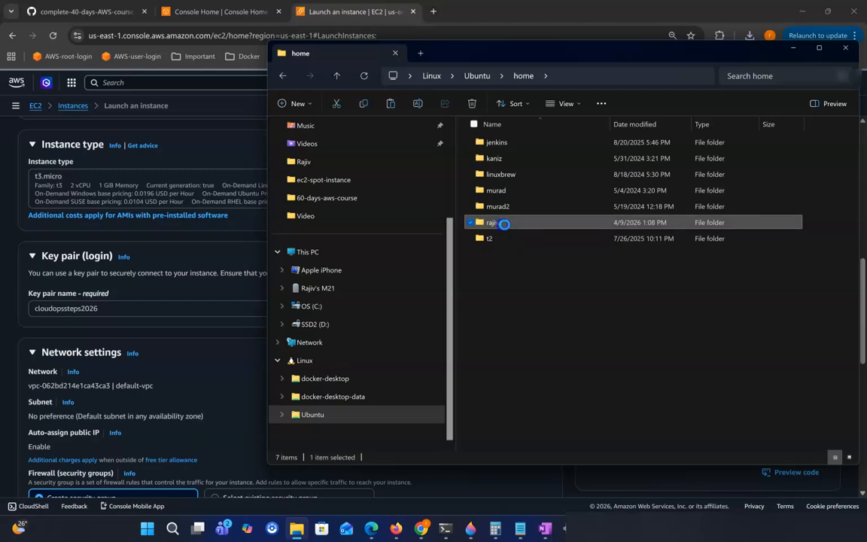
pyautogui.doubleClick(505, 223)
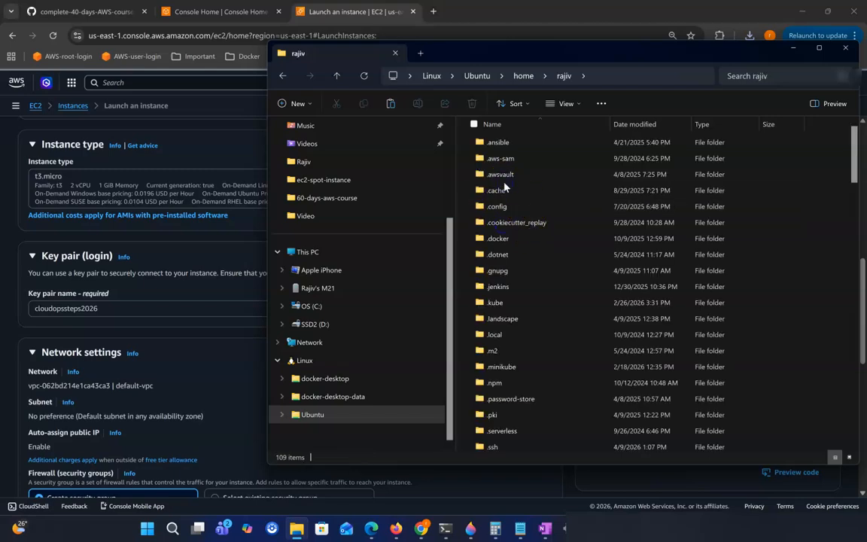
pyautogui.scroll(-5, 519, 165)
pyautogui.click(527, 139)
pyautogui.doubleClick(527, 141)
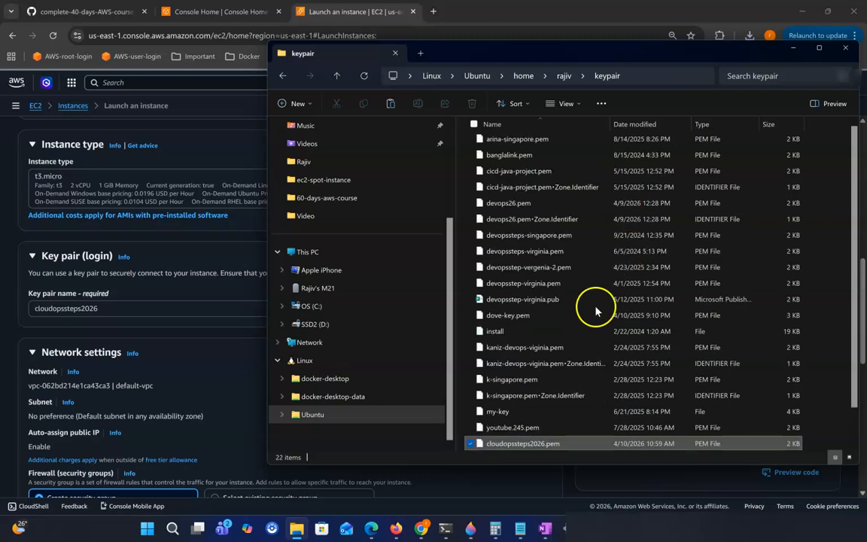
pyautogui.click(793, 48)
# - Switch to the Ubuntu terminal, clear it and list the permissions of ~/keypair/cloudopssteps2026.pem
pyautogui.click(447, 528)
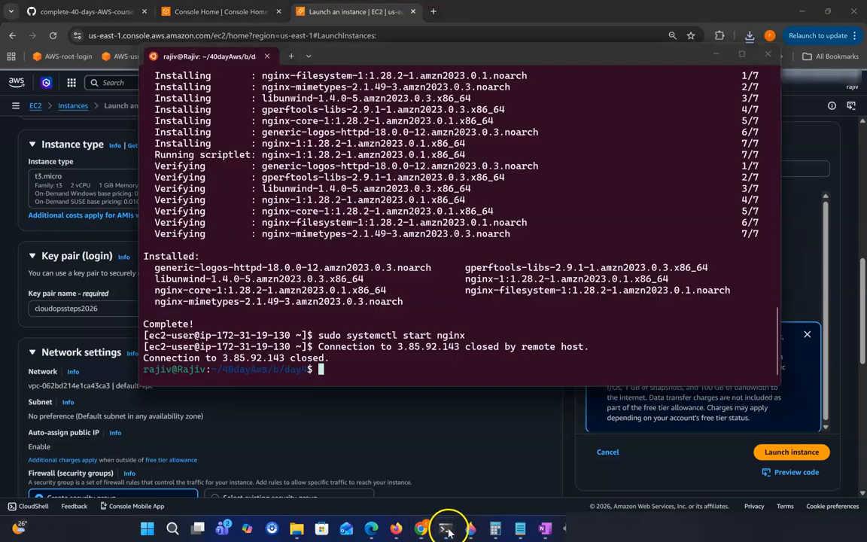
pyautogui.write('clea')
pyautogui.write('r')
pyautogui.press('Return')
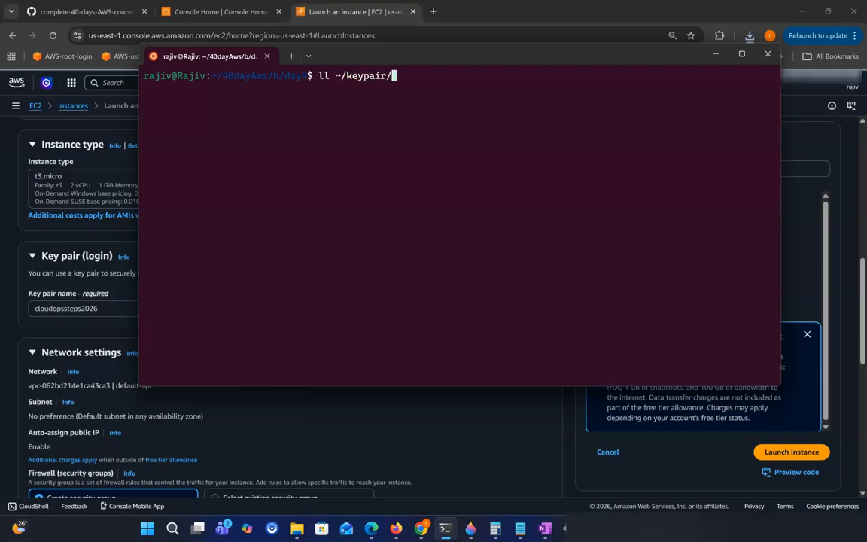
pyautogui.write('ll ~/keypair/c')
pyautogui.press('Tab')
pyautogui.press('Return')
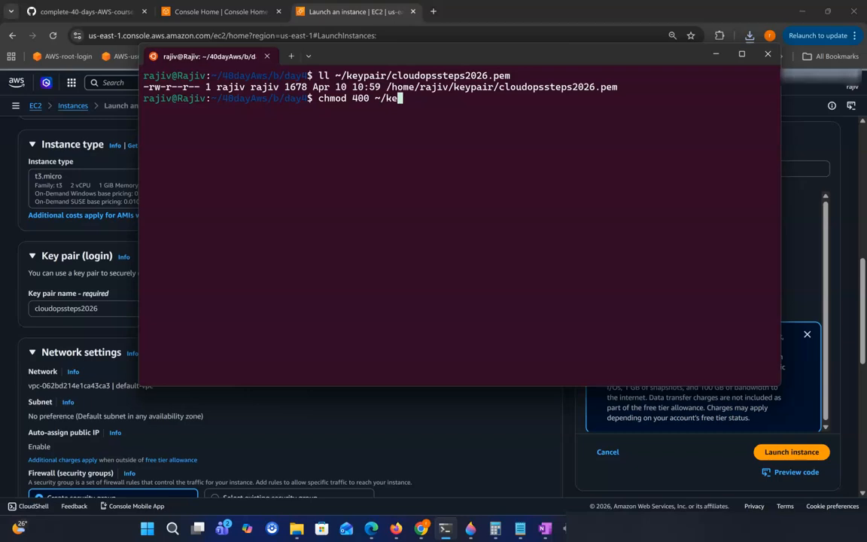
# - Set the permissions of ~/keypair/cloudopssteps2026.pem to 400 with chmod and list the file again to check them
pyautogui.press('Tab')
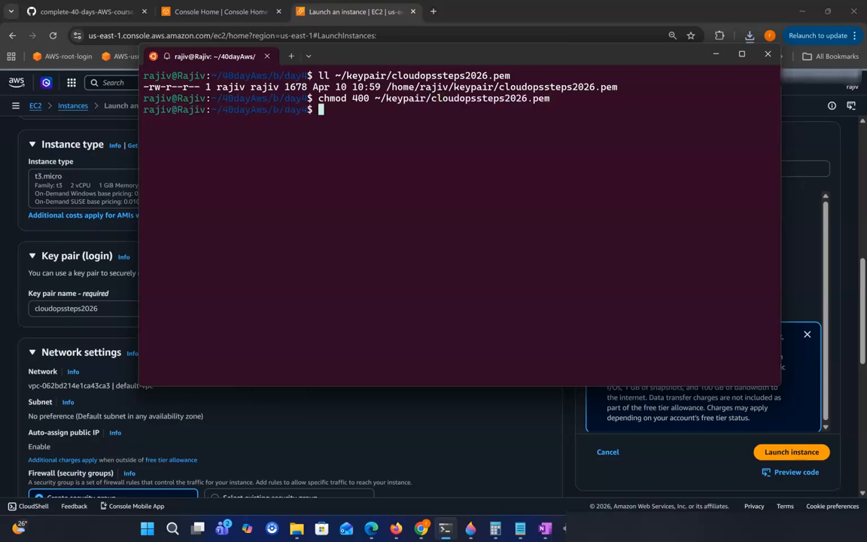
pyautogui.press('Up')
pyautogui.press('Up')
pyautogui.press('Return')
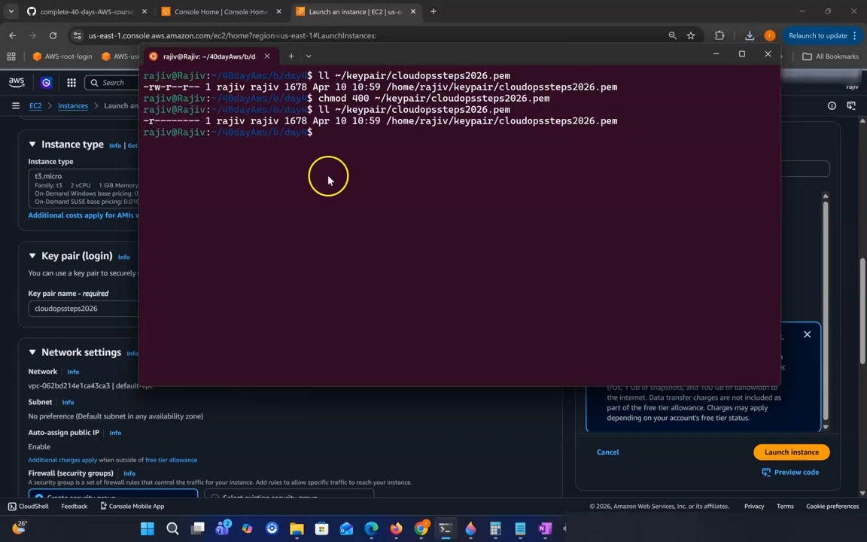
pyautogui.moveTo(144, 120); pyautogui.dragTo(153, 121)
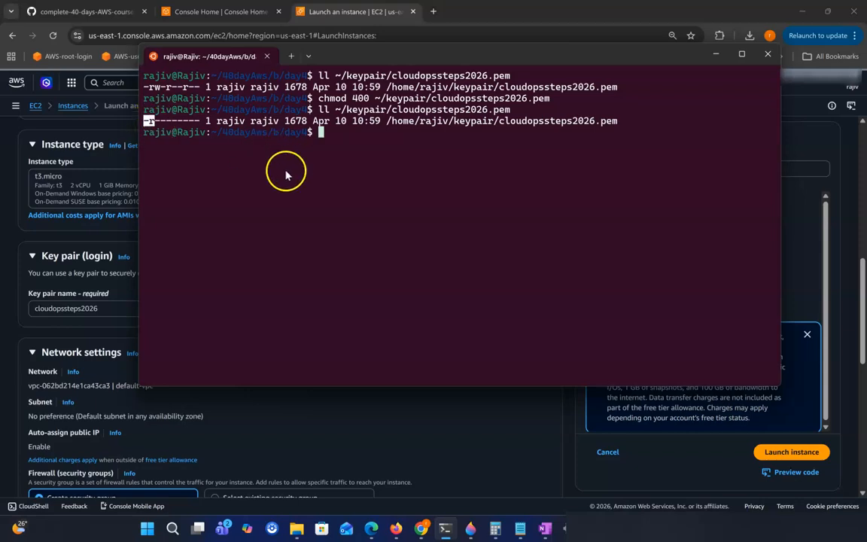
pyautogui.moveTo(296, 120); pyautogui.dragTo(414, 120)
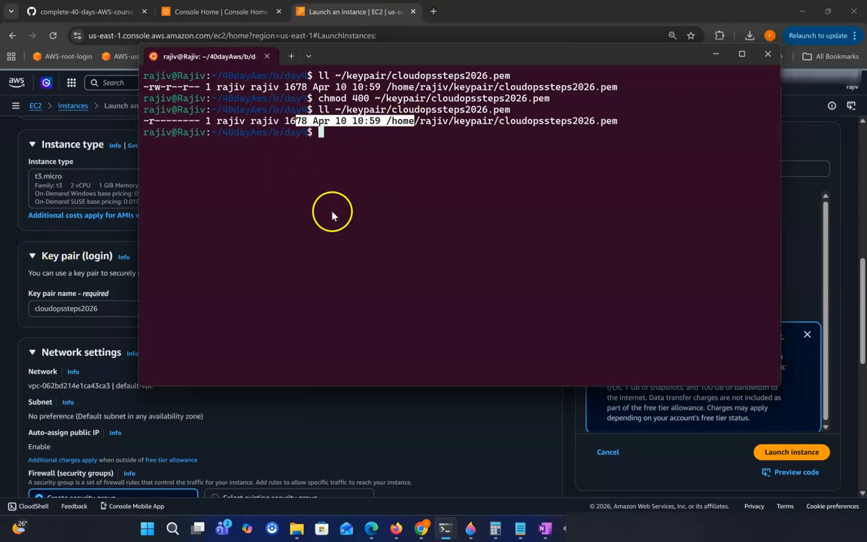
# - Switch back to the browser's instance launch page and allow HTTPS traffic from the internet in the network settings
pyautogui.click(2, 307)
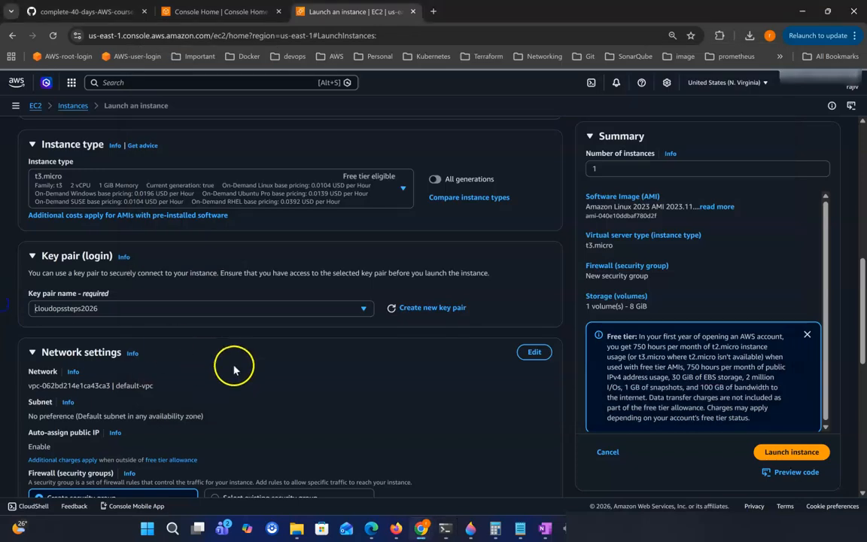
pyautogui.scroll(-2, 233, 370)
pyautogui.moveTo(38, 271); pyautogui.dragTo(81, 273)
pyautogui.click(96, 279)
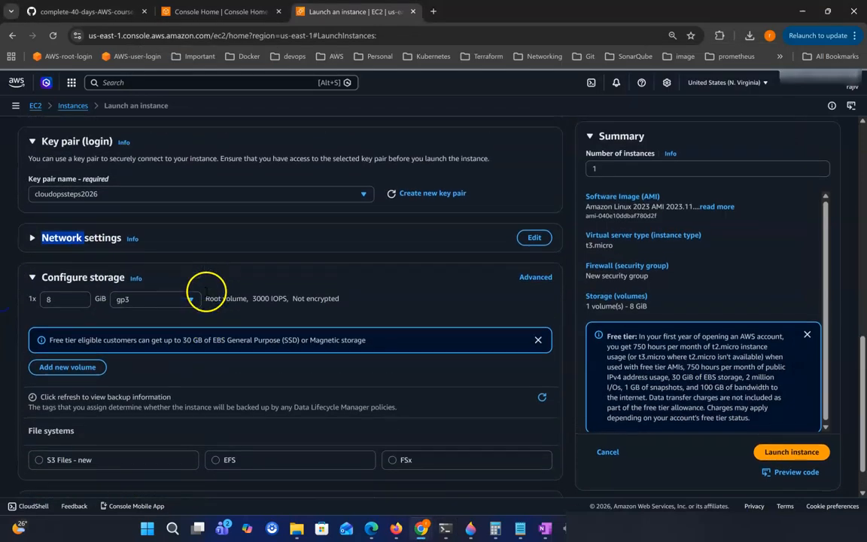
pyautogui.click(64, 234)
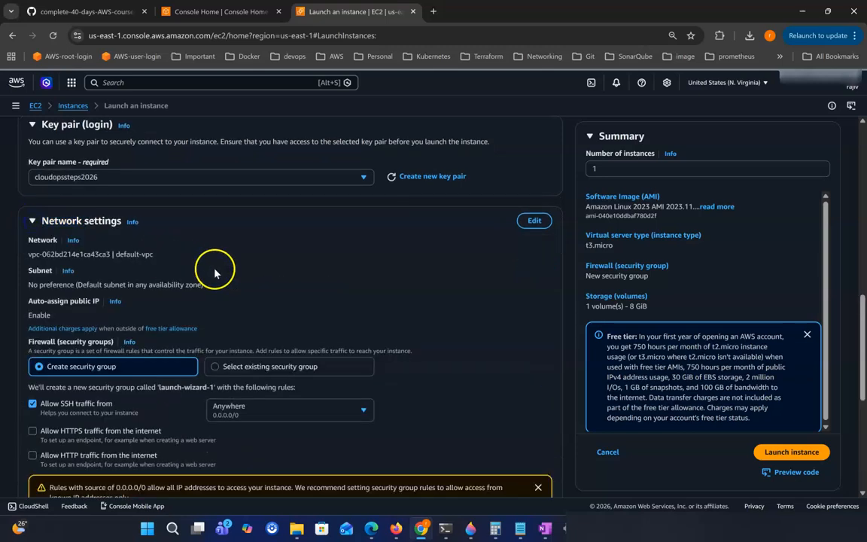
pyautogui.scroll(-2, 217, 271)
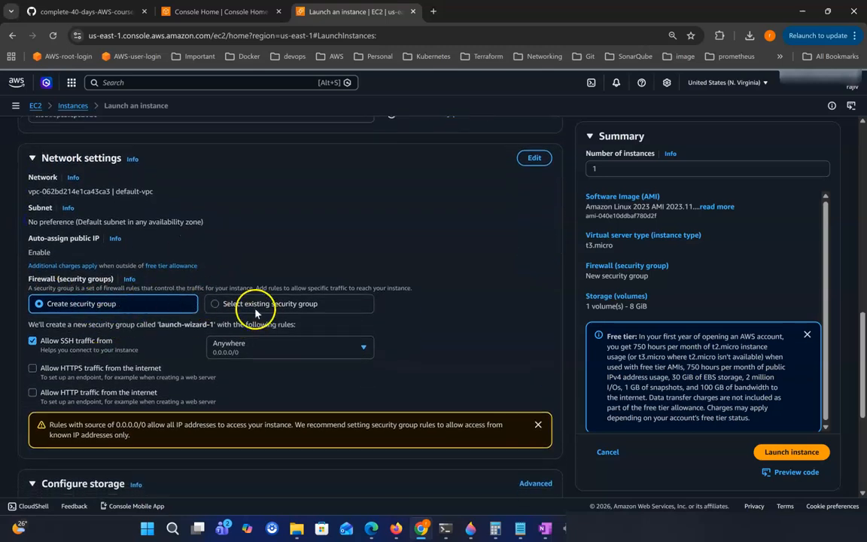
pyautogui.scroll(-1, 441, 298)
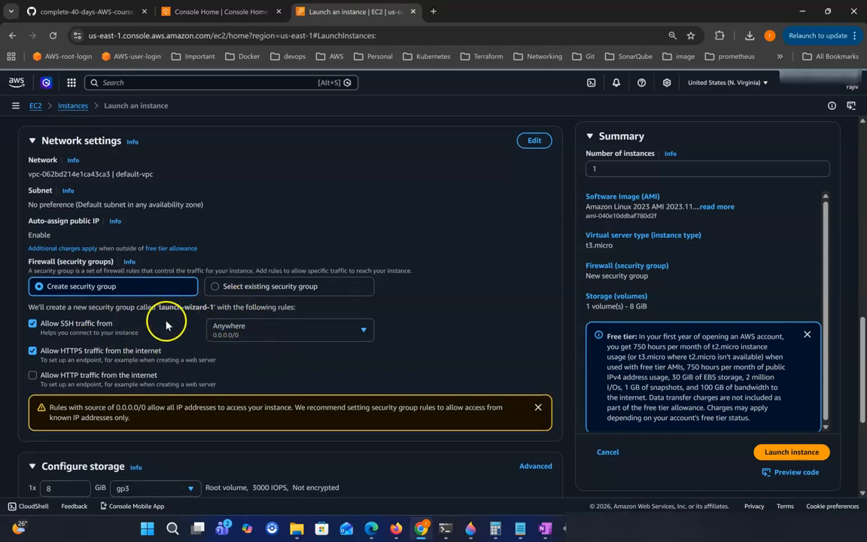
pyautogui.click(236, 290)
pyautogui.click(121, 324)
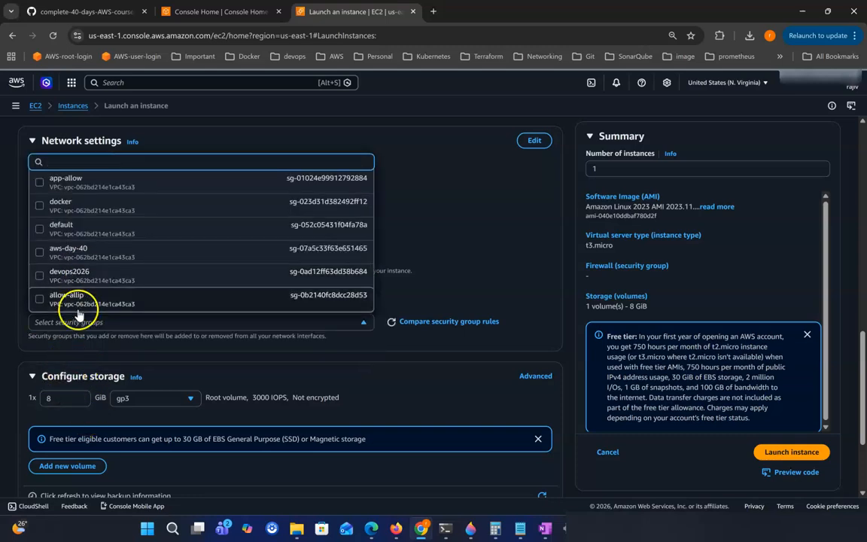
pyautogui.click(471, 277)
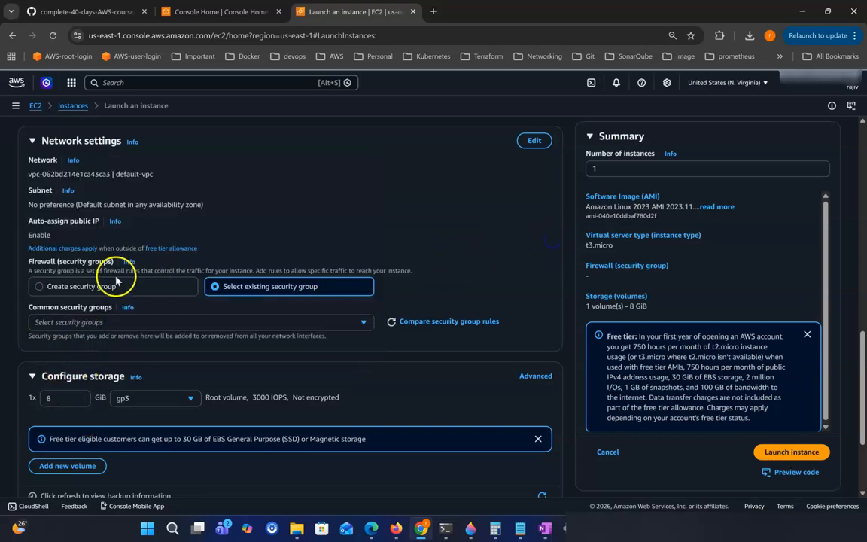
pyautogui.click(75, 287)
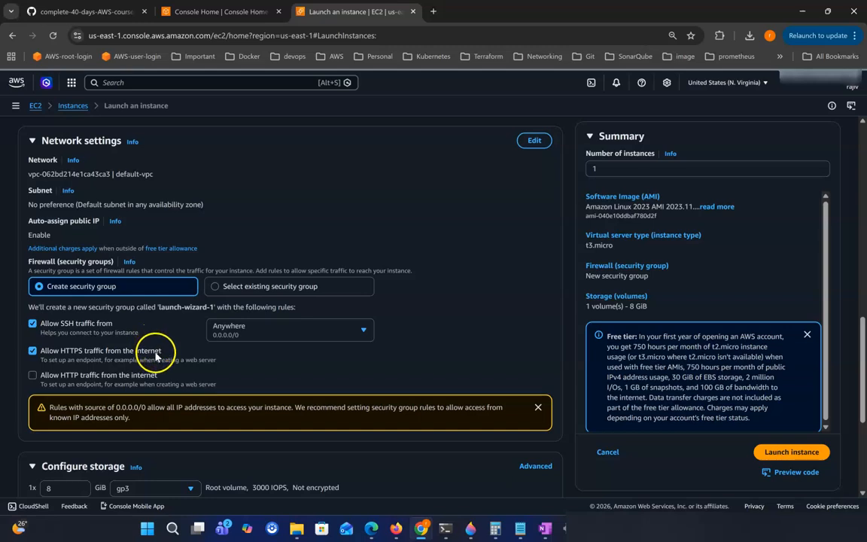
pyautogui.click(222, 284)
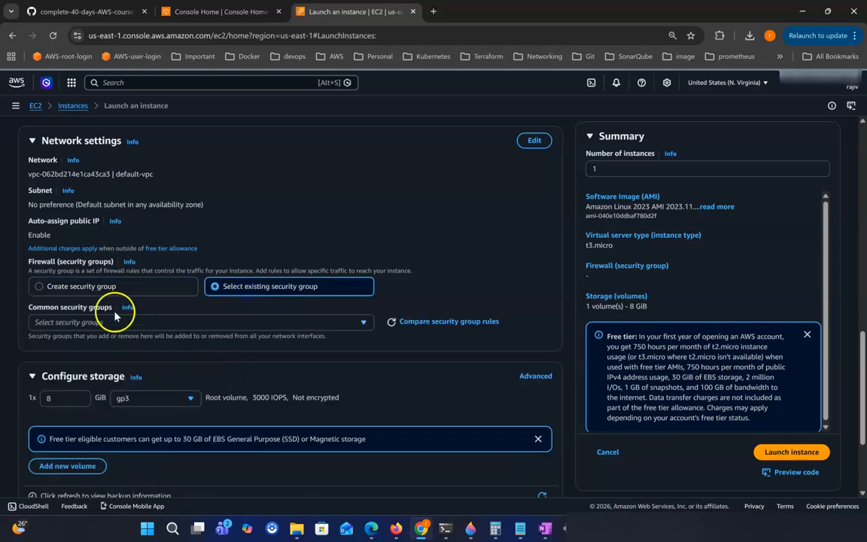
pyautogui.click(81, 287)
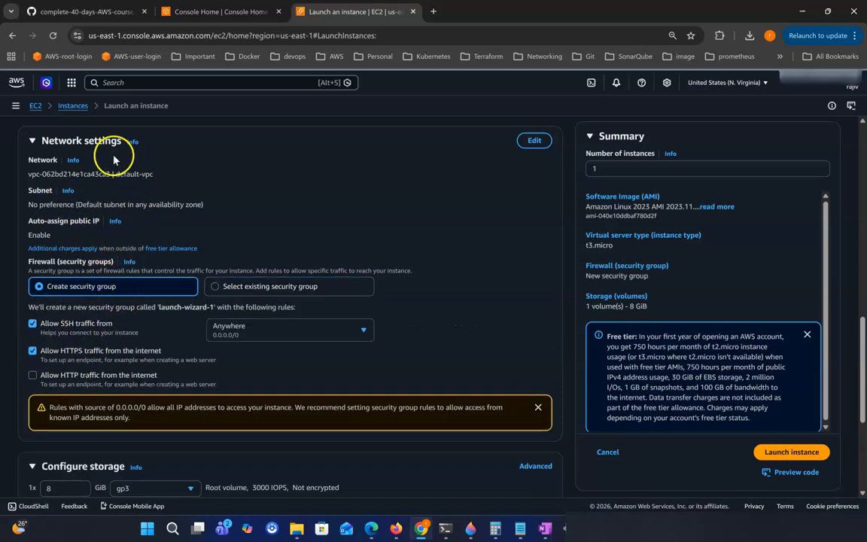
# - Open the network settings for editing and name the new security group "cloud-april-2026"
pyautogui.click(534, 142)
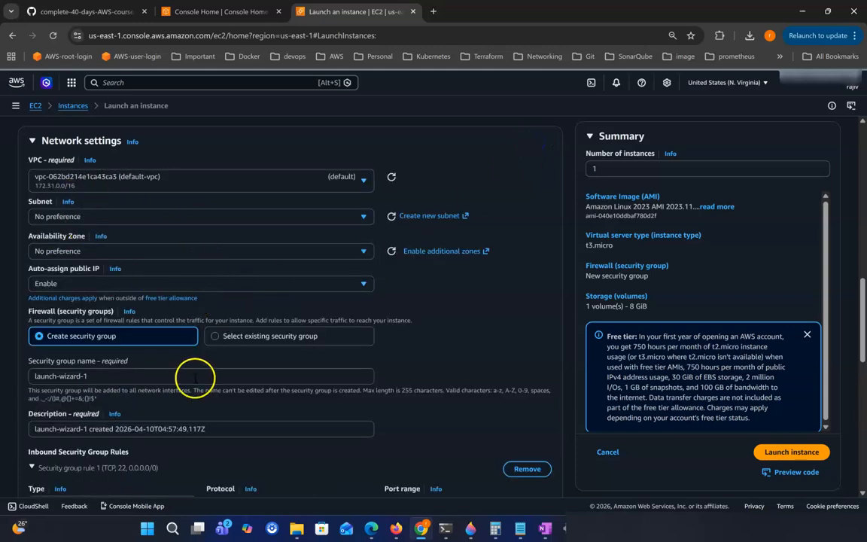
pyautogui.scroll(-2, 194, 376)
pyautogui.click(78, 297)
pyautogui.hotkey('ctrl', 'a')
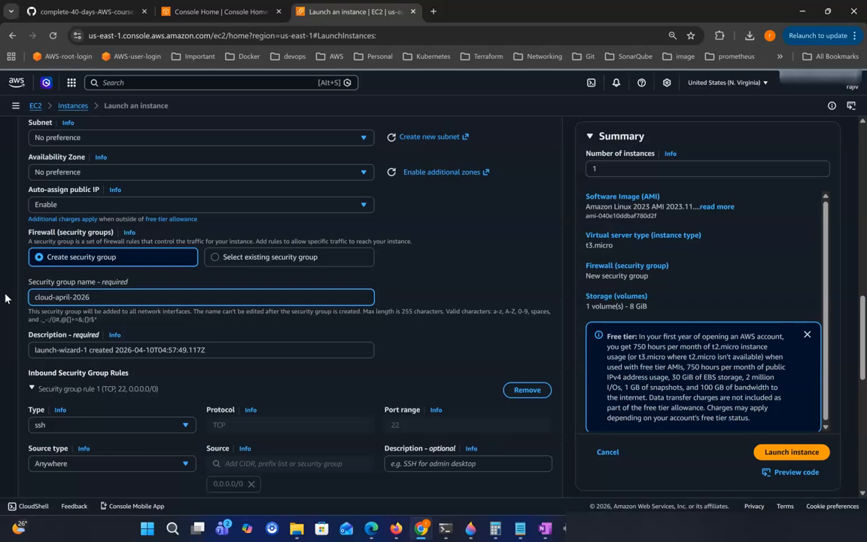
# - Examine the new security group's description and its inbound SSH and HTTPS rules
pyautogui.scroll(-2, 150, 343)
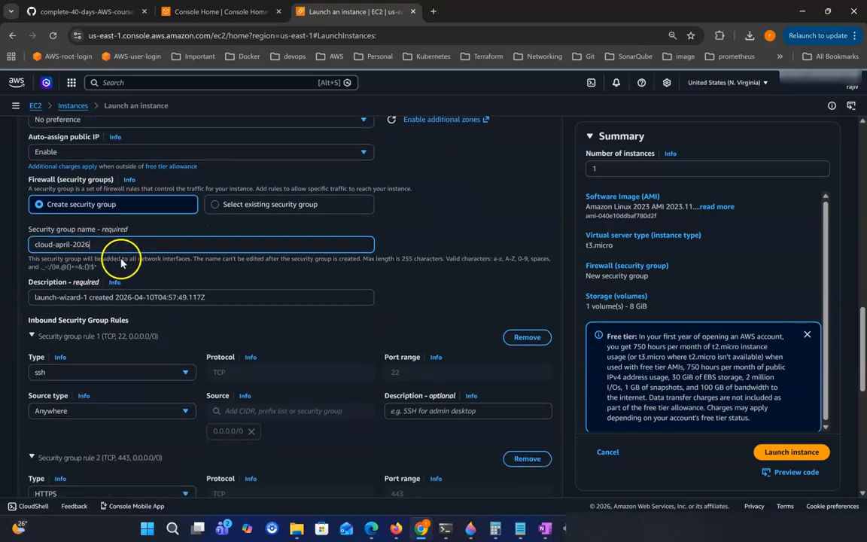
pyautogui.moveTo(210, 283); pyautogui.dragTo(32, 283)
pyautogui.scroll(-1, 267, 381)
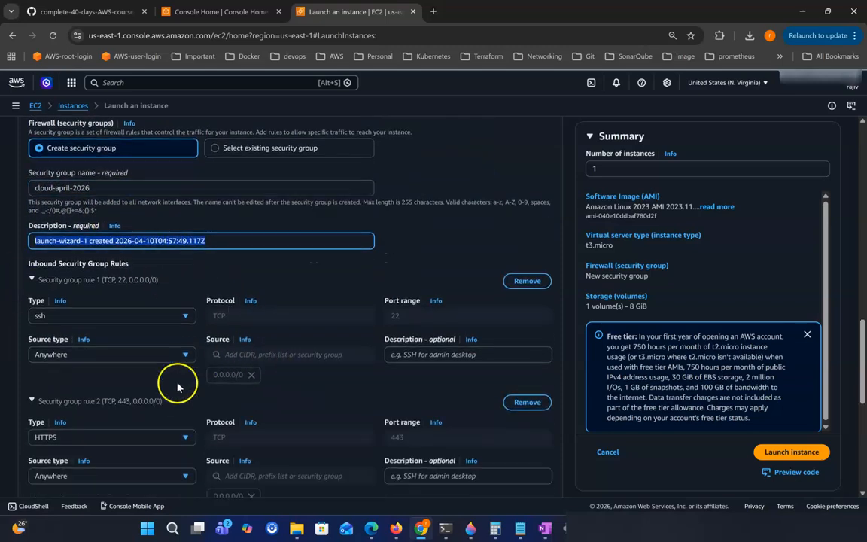
pyautogui.scroll(-1, 120, 320)
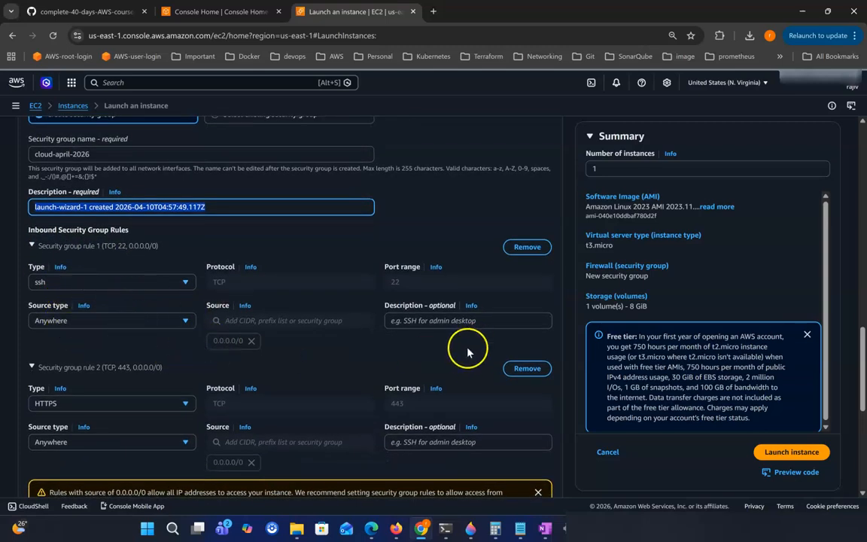
pyautogui.scroll(-1, 415, 363)
pyautogui.scroll(-1, 139, 360)
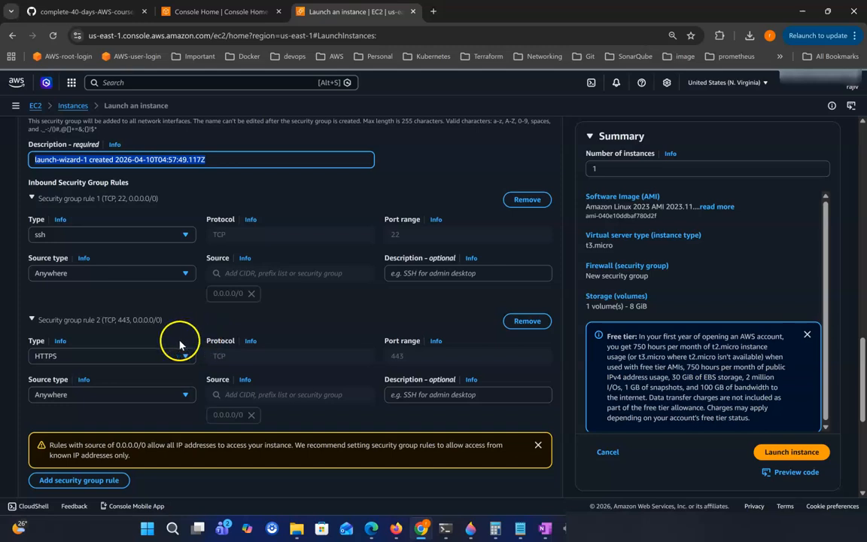
pyautogui.scroll(-1, 136, 372)
pyautogui.scroll(-2, 135, 372)
pyautogui.scroll(2, 116, 349)
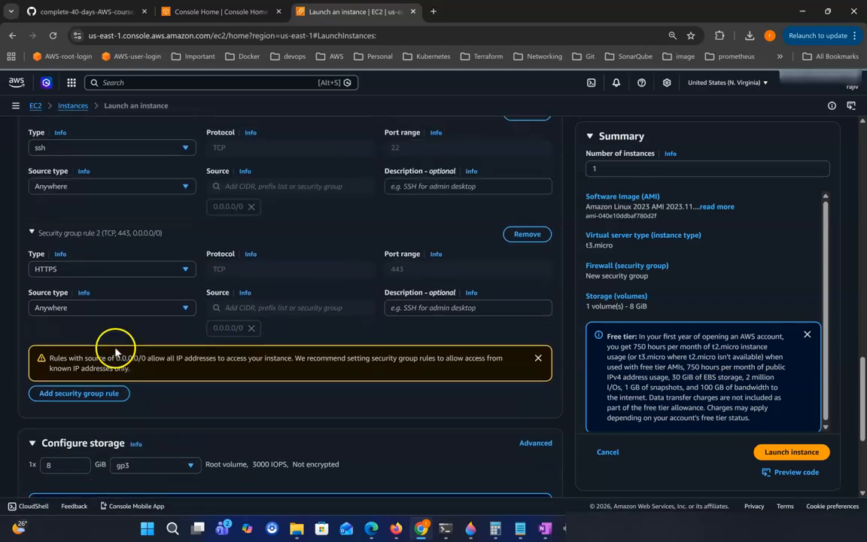
pyautogui.scroll(2, 78, 269)
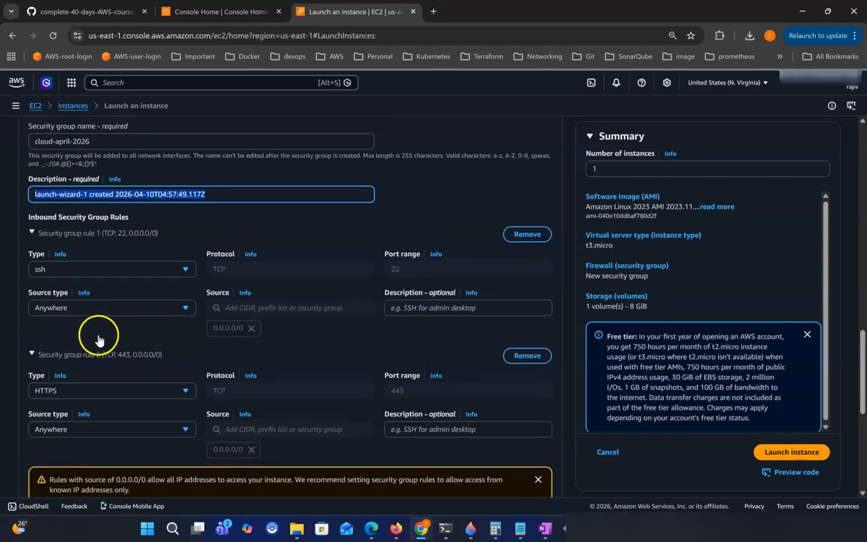
pyautogui.scroll(-2, 96, 333)
pyautogui.scroll(-1, 151, 357)
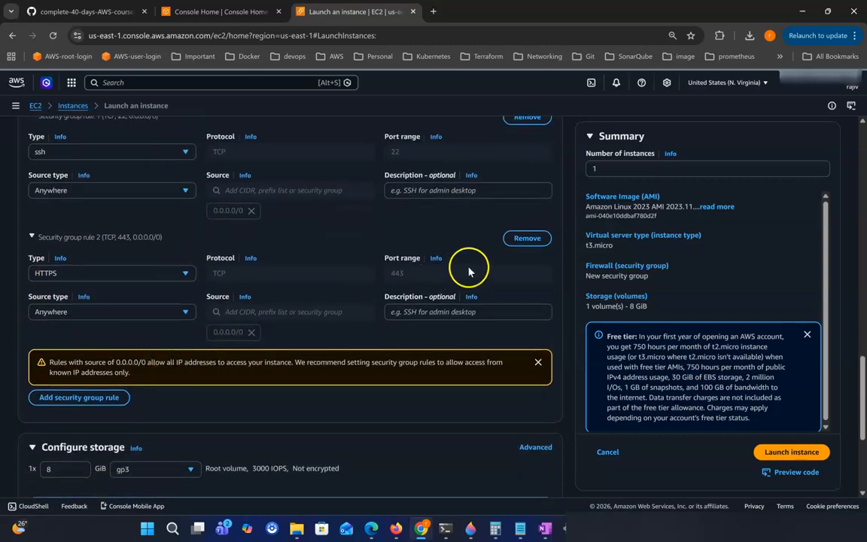
# - Add a third inbound security group rule of type HTTP with source type Anywhere
pyautogui.click(75, 397)
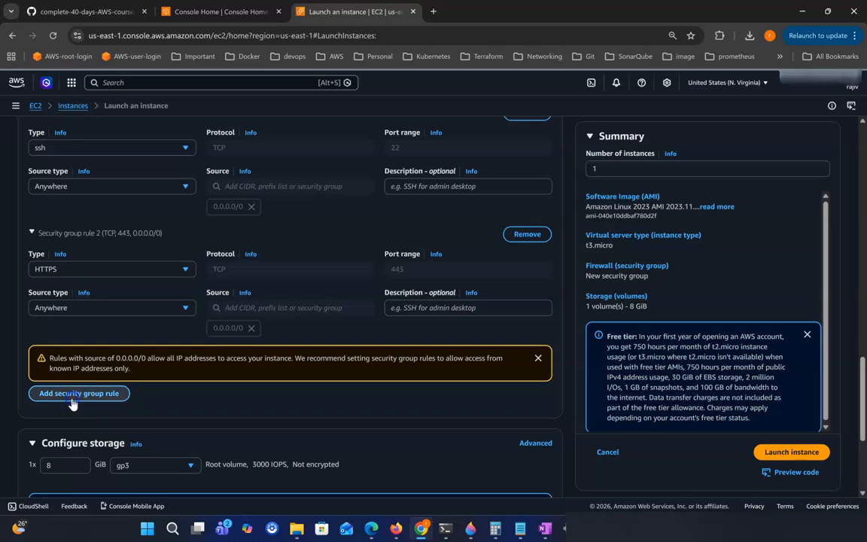
pyautogui.scroll(-2, 120, 396)
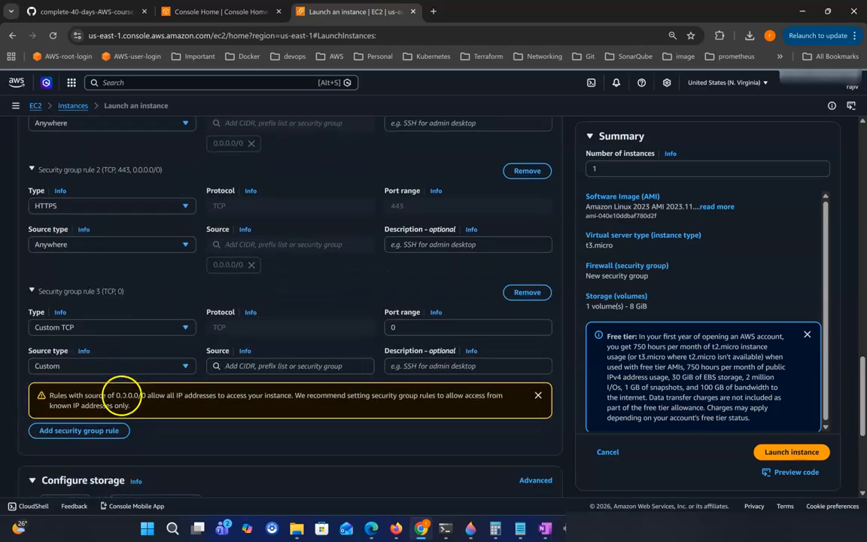
pyautogui.click(79, 330)
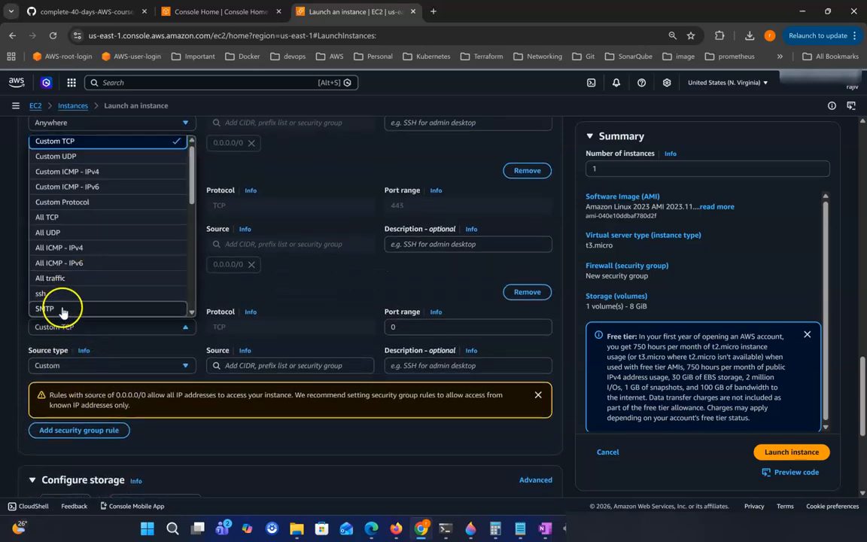
pyautogui.scroll(-3, 68, 248)
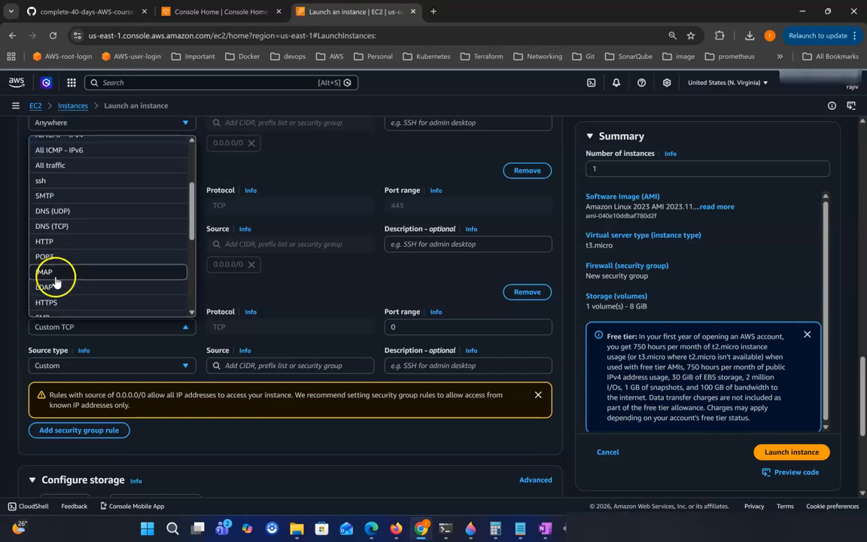
pyautogui.click(55, 236)
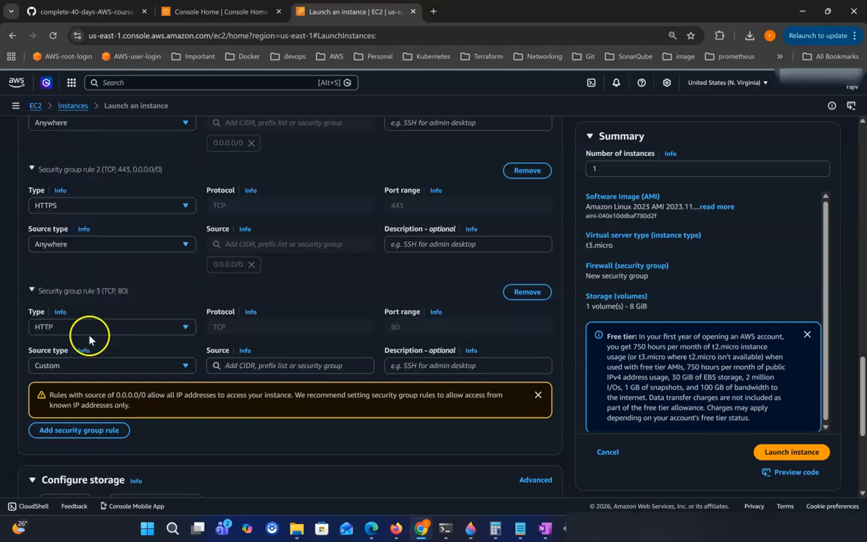
pyautogui.click(178, 367)
pyautogui.click(120, 385)
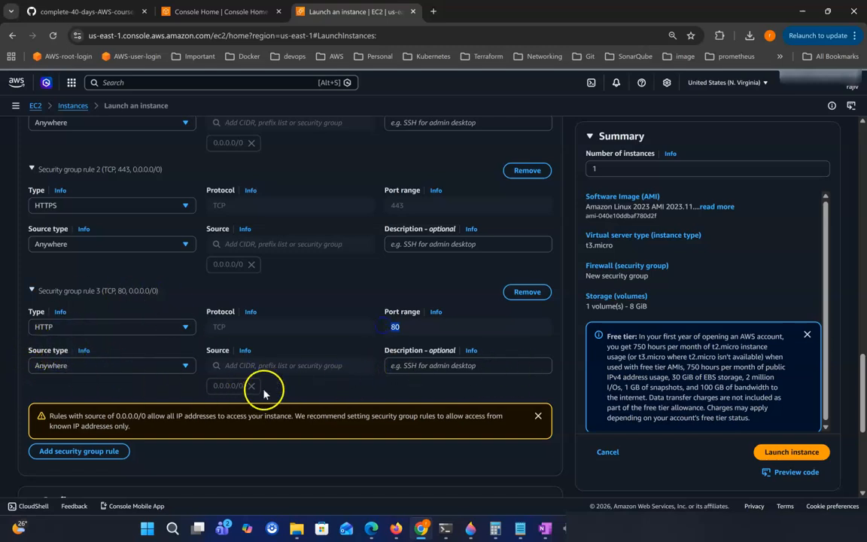
# - Try a root volume size of 12 GiB in the storage configuration and set it back to 8 GiB
pyautogui.scroll(-1, 226, 372)
pyautogui.scroll(-5, 197, 319)
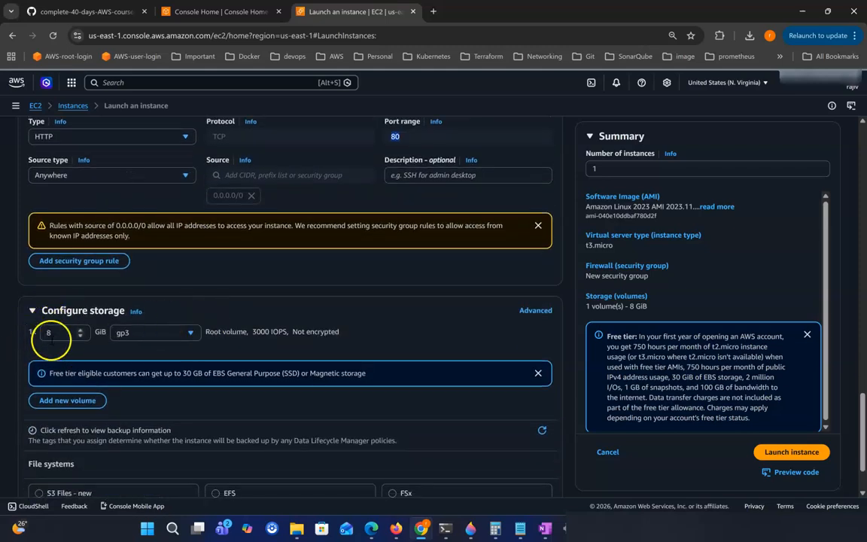
pyautogui.scroll(-1, 54, 343)
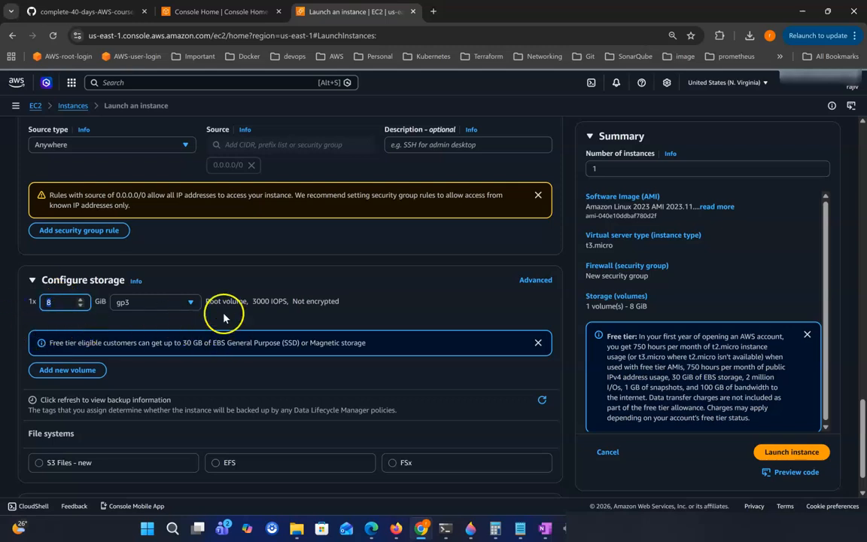
pyautogui.doubleClick(65, 301)
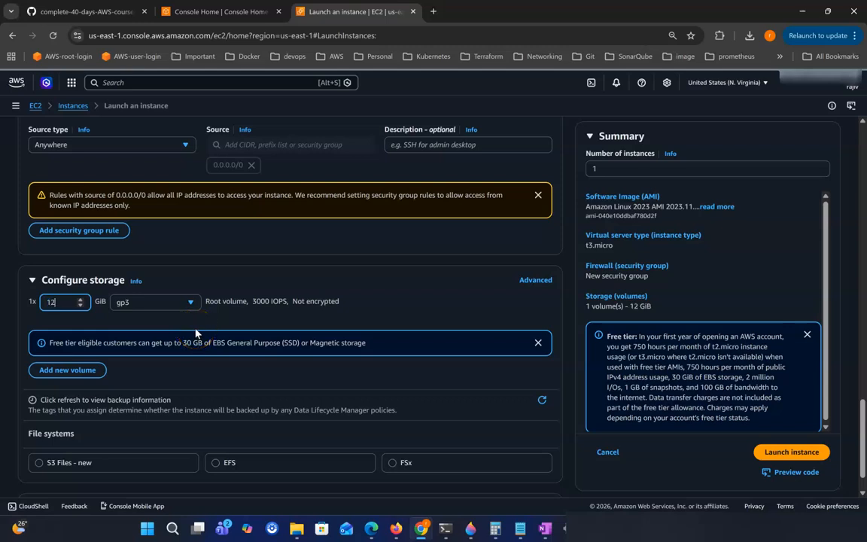
pyautogui.press('BackSpace')
pyautogui.write('8')
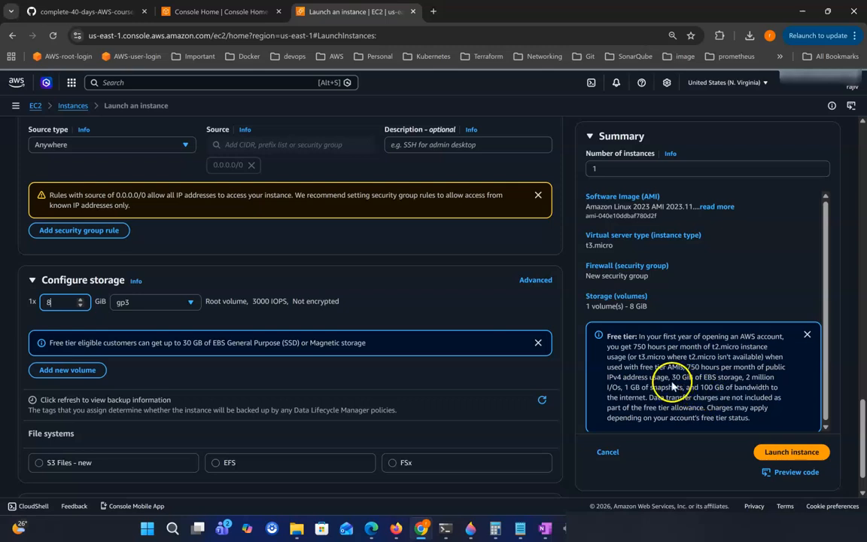
# - Read the free tier allowances for instance hours, EBS storage and snapshots in the launch summary
pyautogui.moveTo(664, 377); pyautogui.dragTo(715, 378)
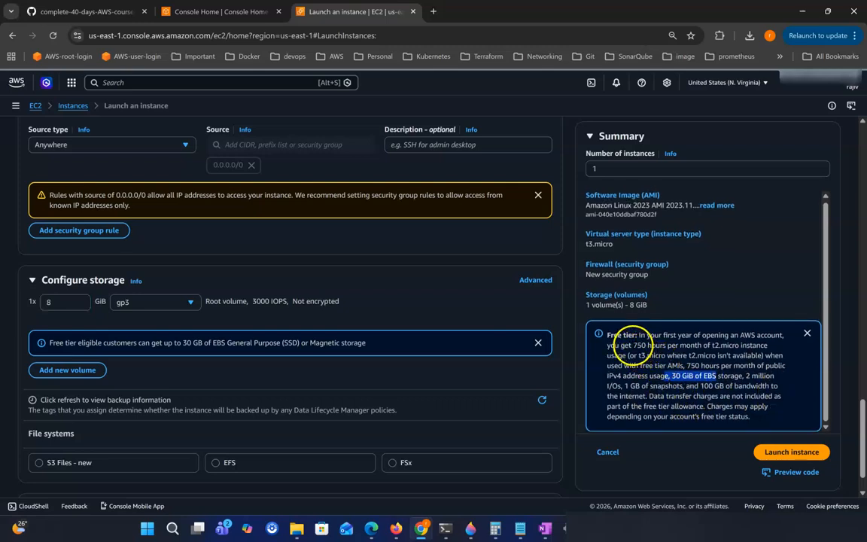
pyautogui.moveTo(632, 345); pyautogui.dragTo(667, 345)
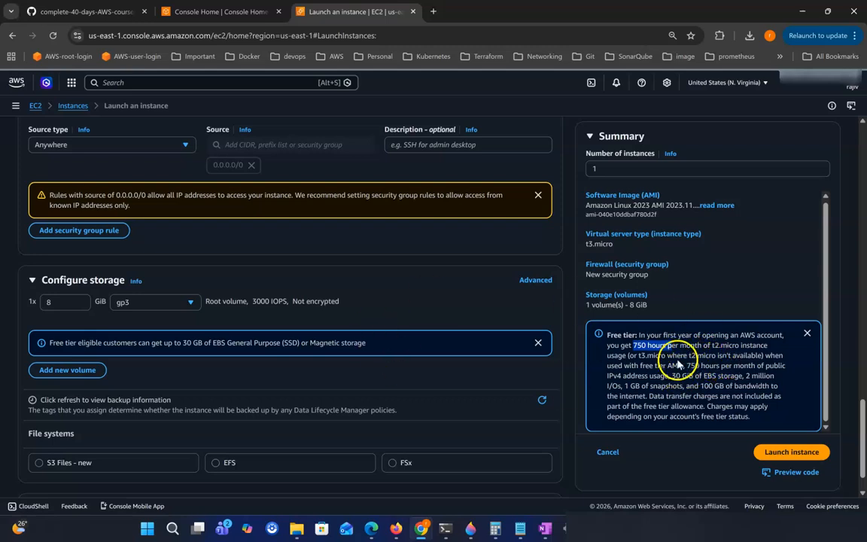
pyautogui.click(646, 342)
pyautogui.moveTo(671, 374); pyautogui.dragTo(690, 376)
pyautogui.moveTo(633, 344); pyautogui.dragTo(700, 389)
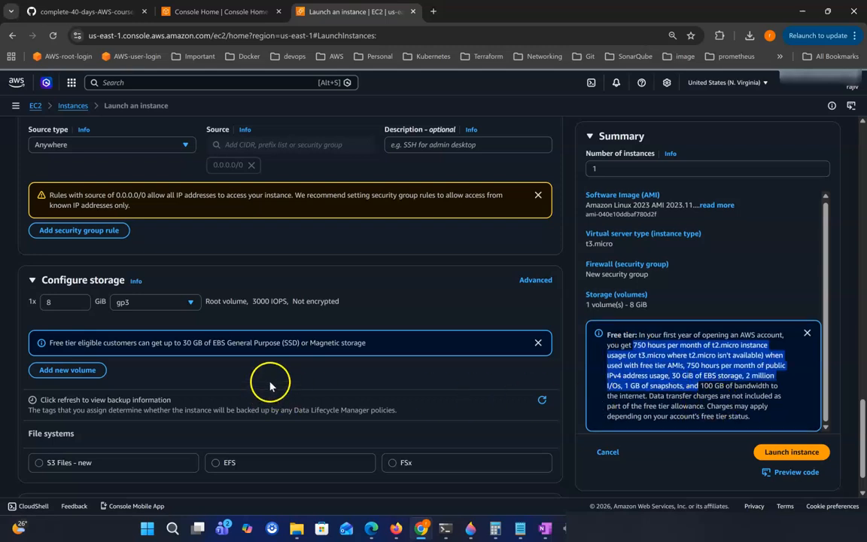
# - Launch the instance with the configured key pair, security group and storage
pyautogui.scroll(-1, 281, 352)
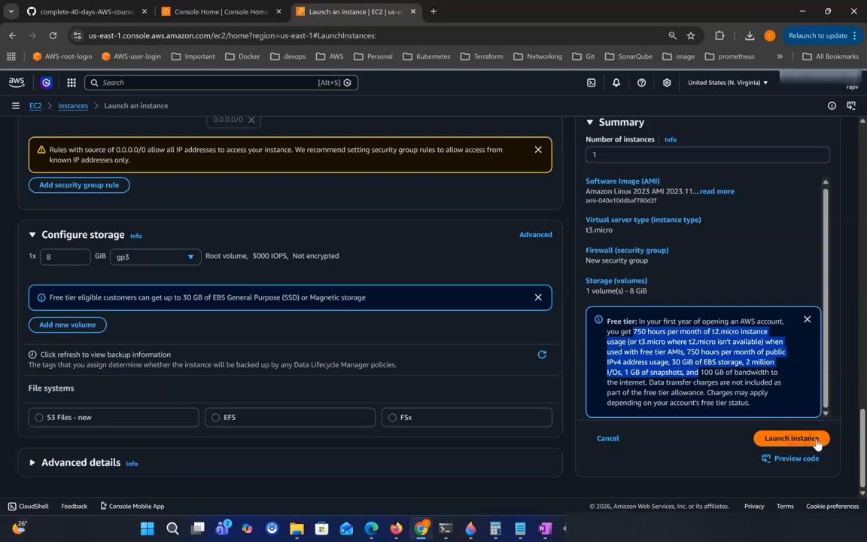
pyautogui.click(791, 438)
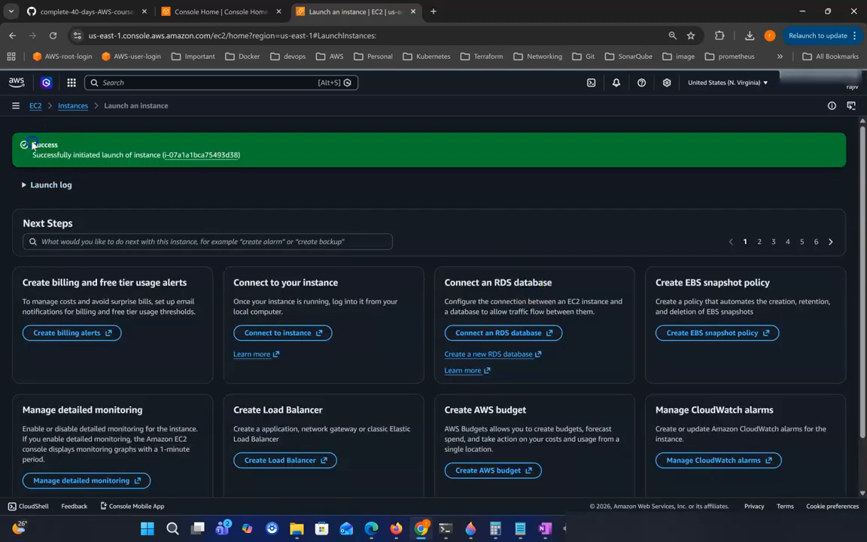
pyautogui.scroll(-2, 752, 421)
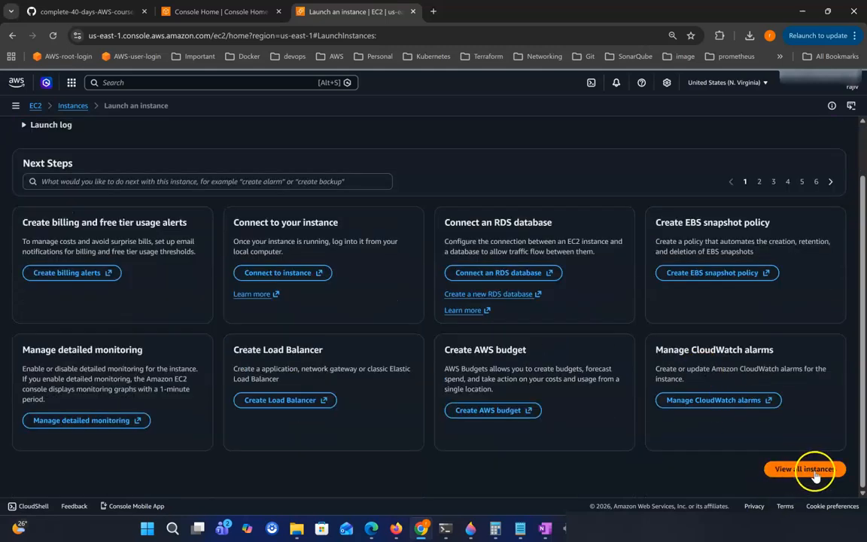
# - Open the list of all instances and select instance a1 to show its details
pyautogui.click(805, 469)
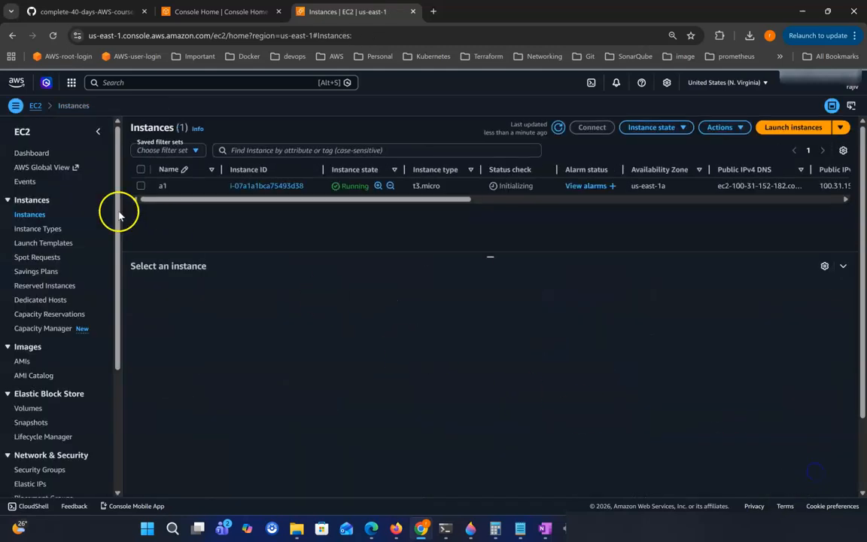
pyautogui.click(142, 186)
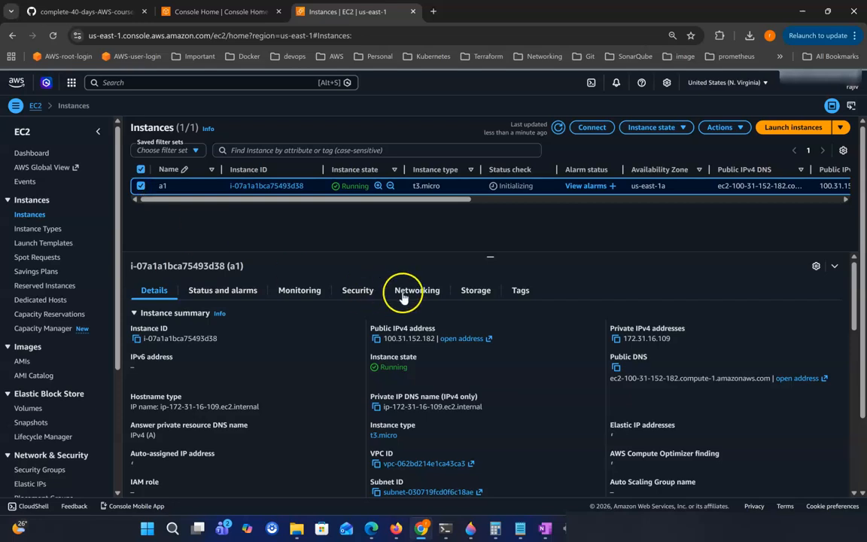
pyautogui.scroll(-1, 376, 411)
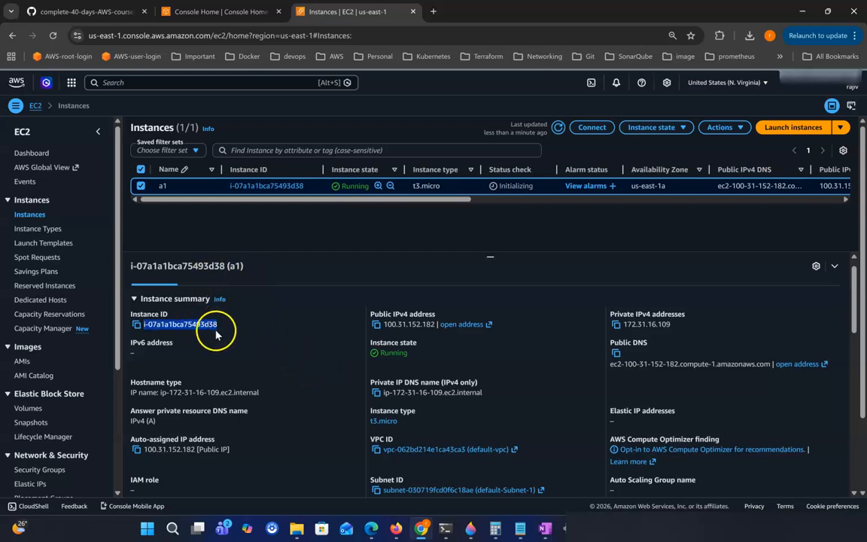
# - Examine instance a1's identifiers, private IPv4 address, public and private DNS names, instance type and Elastic IP field
pyautogui.doubleClick(397, 315)
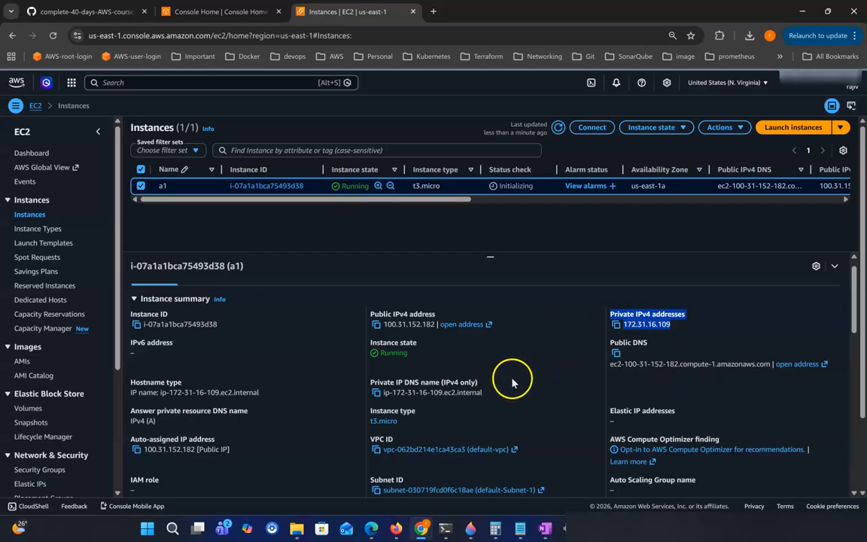
pyautogui.click(721, 331)
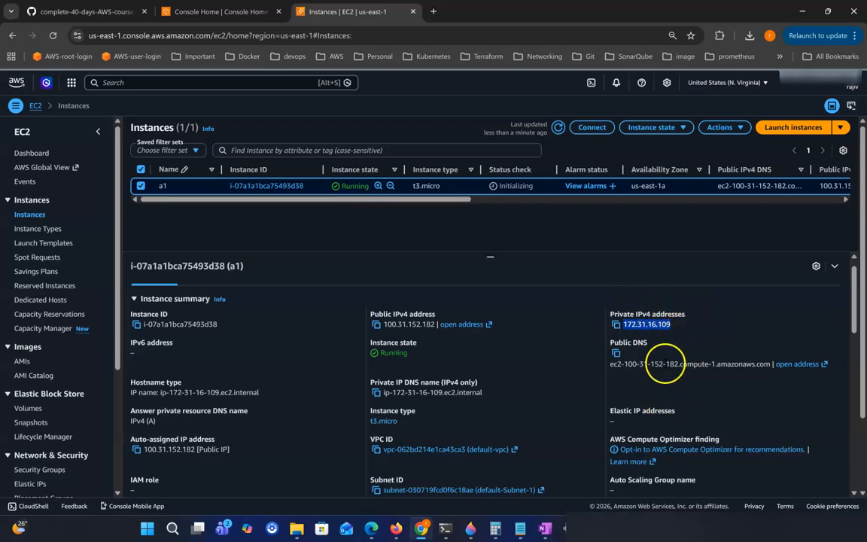
pyautogui.moveTo(610, 343); pyautogui.dragTo(743, 364)
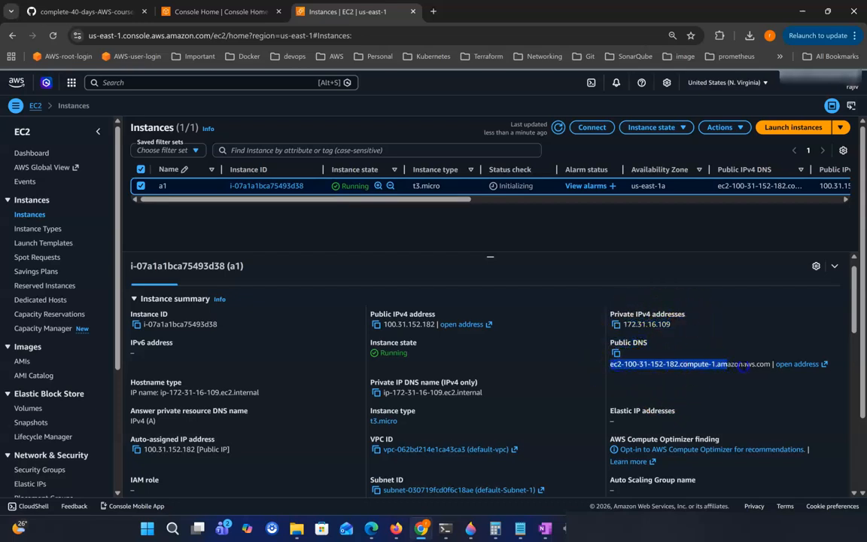
pyautogui.click(755, 385)
pyautogui.moveTo(385, 392); pyautogui.dragTo(496, 393)
pyautogui.scroll(-1, 430, 420)
pyautogui.moveTo(371, 404); pyautogui.dragTo(399, 417)
pyautogui.scroll(-1, 615, 431)
pyautogui.moveTo(608, 396); pyautogui.dragTo(675, 397)
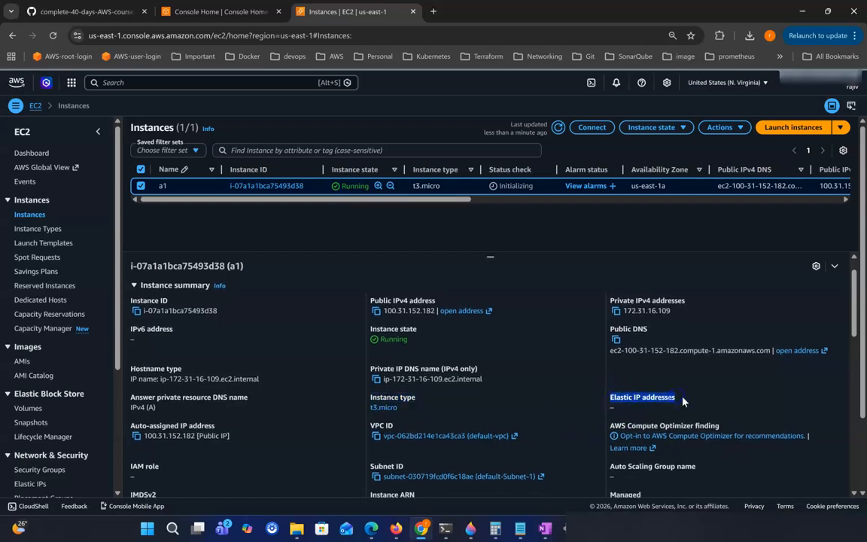
# - Compare instance a1's public IPv4 address with its Elastic IP and auto-assigned IP address fields
pyautogui.scroll(-1, 715, 405)
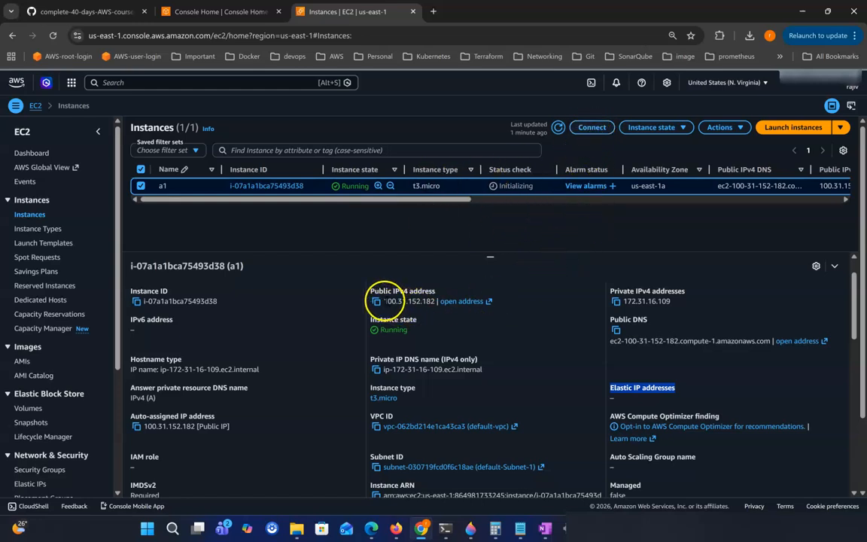
pyautogui.moveTo(384, 301); pyautogui.dragTo(435, 302)
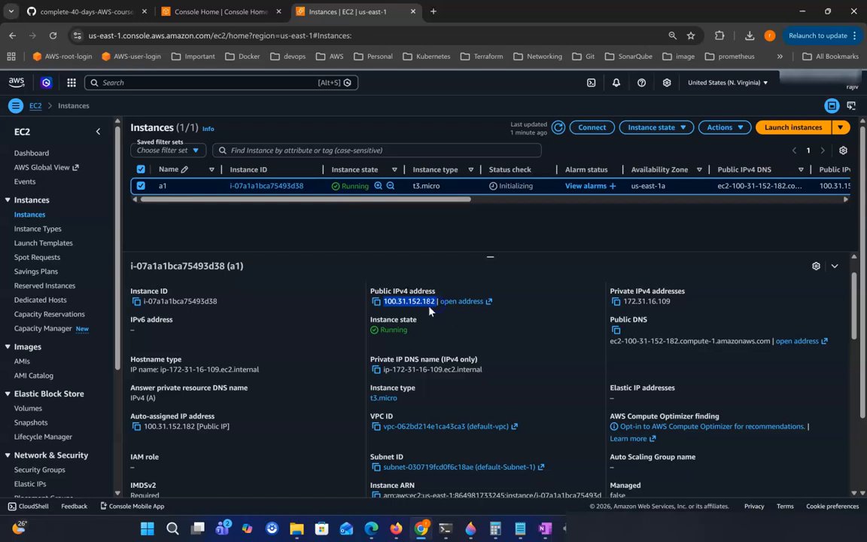
pyautogui.click(431, 281)
pyautogui.tripleClick(628, 388)
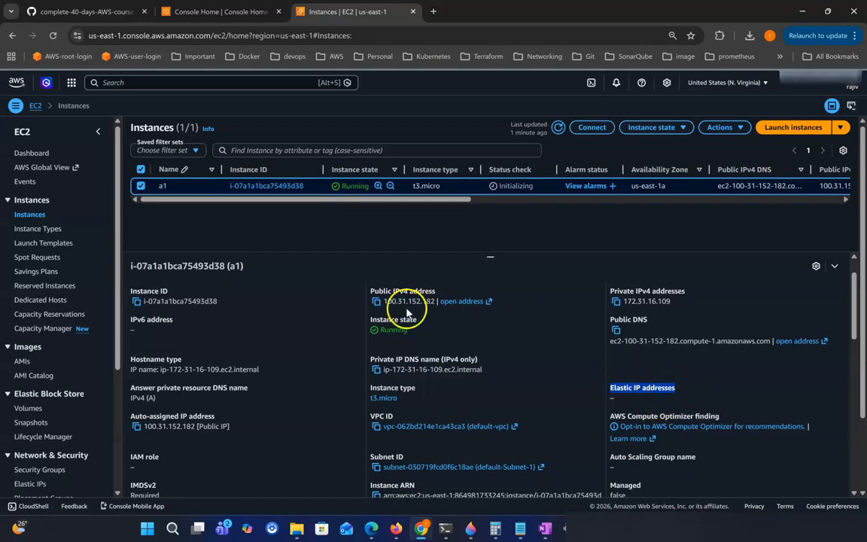
pyautogui.scroll(-1, 580, 403)
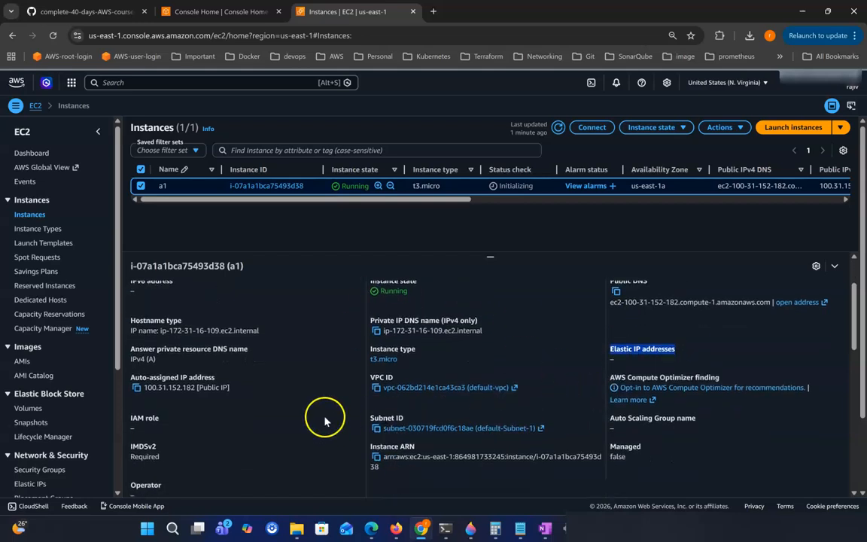
pyautogui.tripleClick(148, 388)
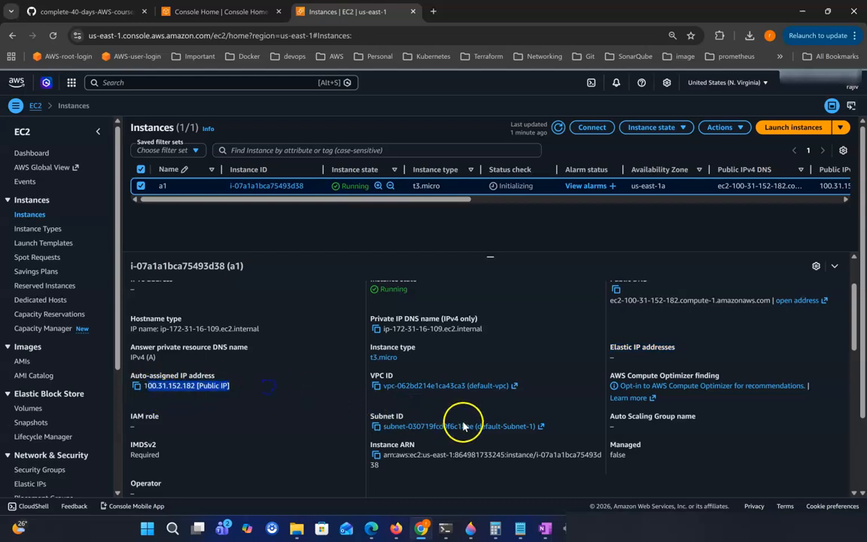
# - Examine the VPC, subnet and instance ARN entries in instance a1's summary
pyautogui.scroll(-1, 481, 423)
pyautogui.scroll(-1, 504, 438)
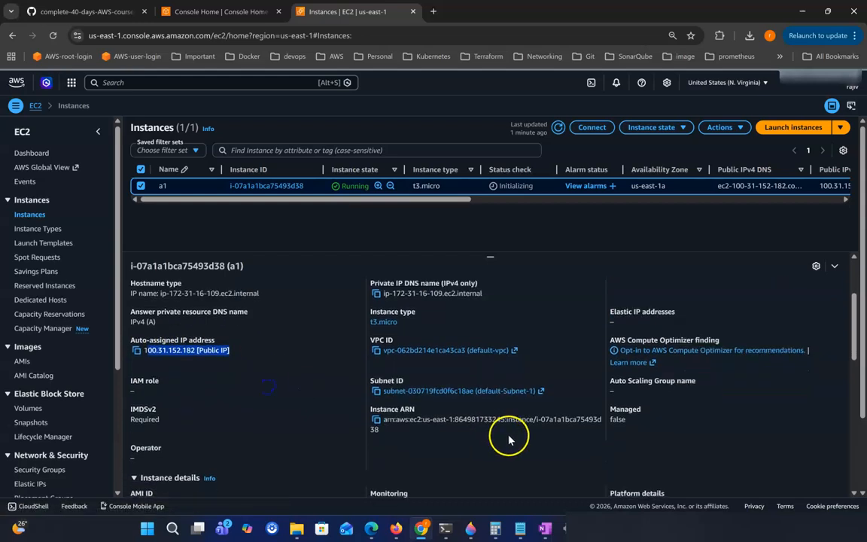
pyautogui.moveTo(385, 340); pyautogui.dragTo(499, 352)
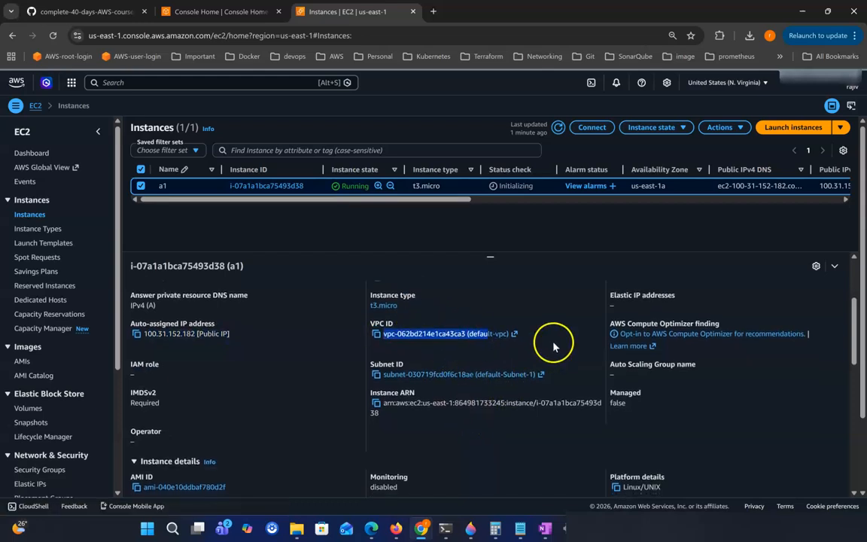
pyautogui.scroll(-1, 580, 336)
pyautogui.scroll(-1, 578, 339)
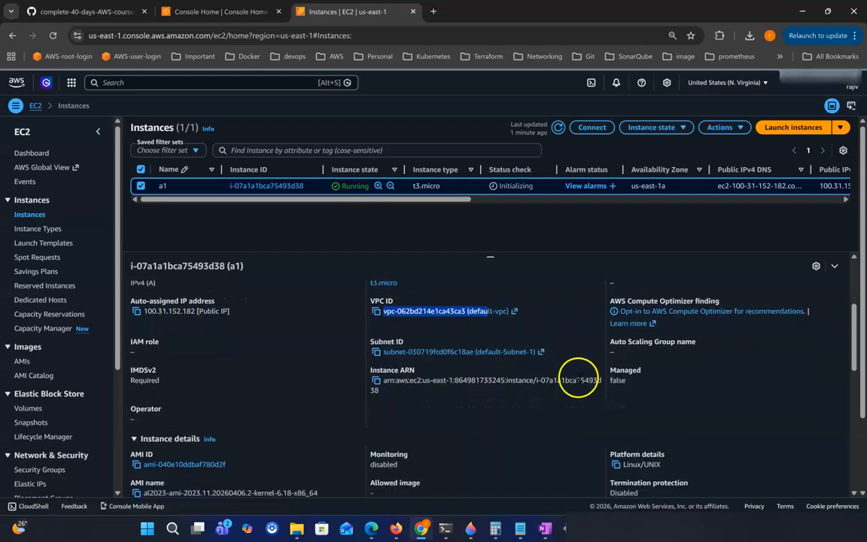
pyautogui.scroll(-1, 583, 379)
pyautogui.scroll(-1, 575, 388)
pyautogui.scroll(-2, 542, 395)
pyautogui.scroll(-1, 263, 449)
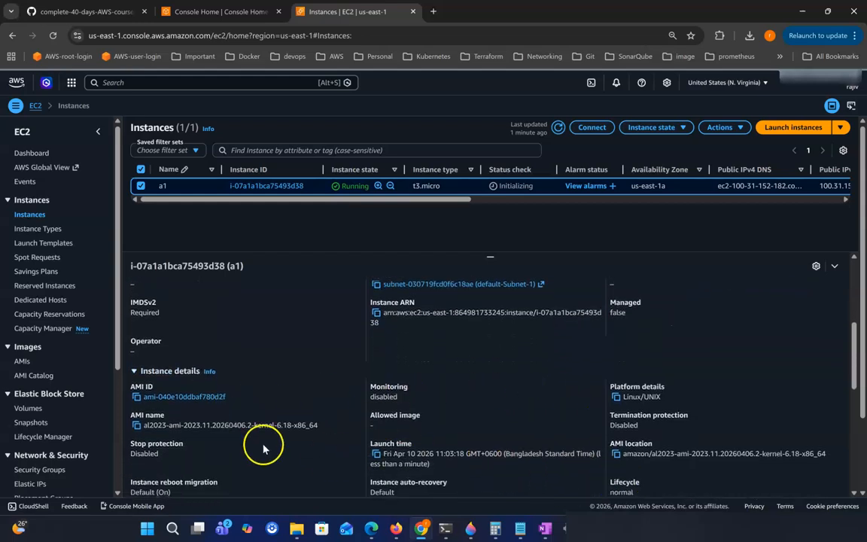
# - Read instance a1's AMI ID and AMI name, and look through its remaining instance and host placement details
pyautogui.moveTo(252, 396); pyautogui.dragTo(147, 386)
pyautogui.scroll(-1, 301, 429)
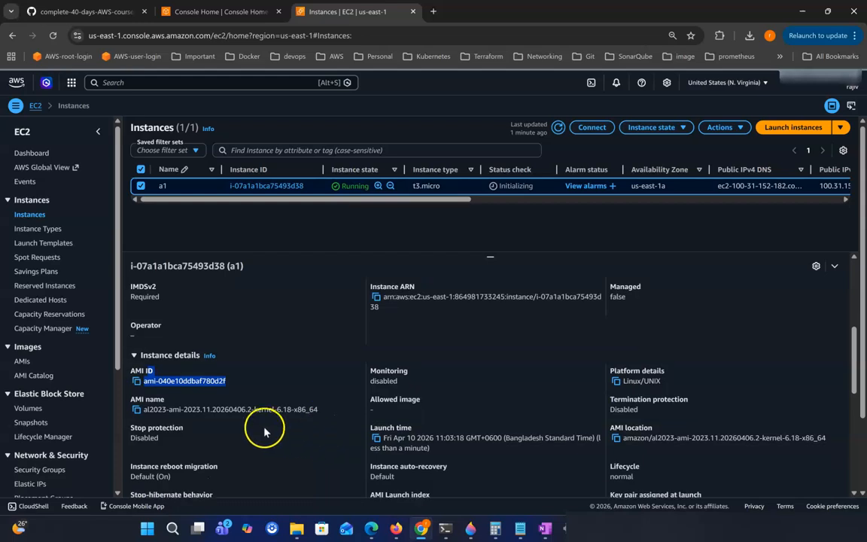
pyautogui.scroll(-1, 286, 421)
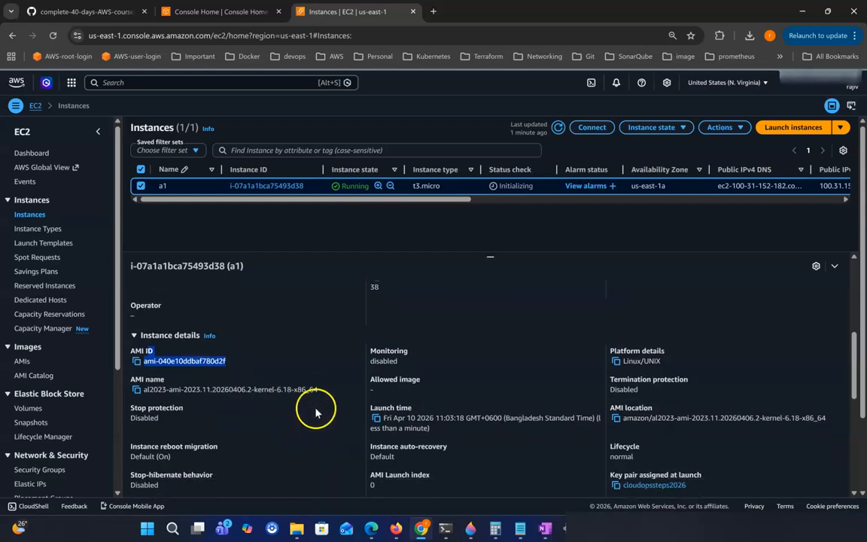
pyautogui.moveTo(325, 393); pyautogui.dragTo(152, 390)
pyautogui.scroll(-4, 499, 458)
pyautogui.scroll(-2, 221, 348)
pyautogui.scroll(-3, 377, 422)
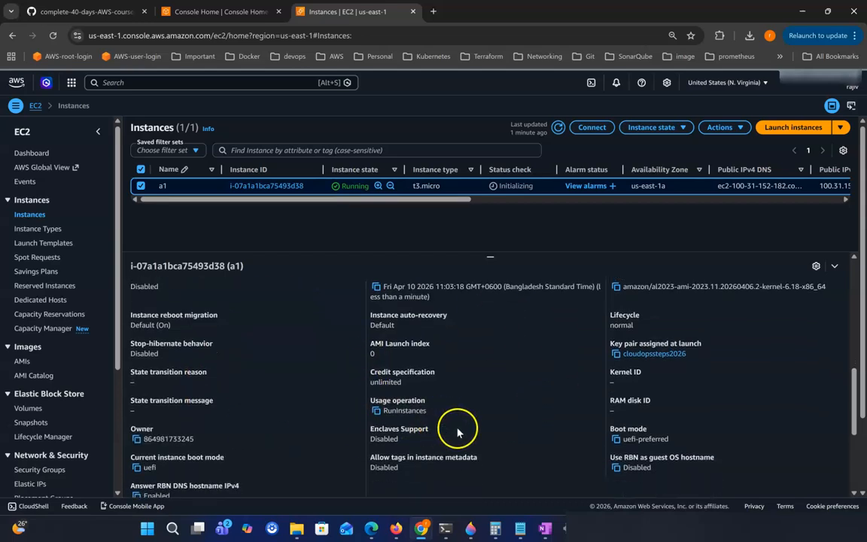
pyautogui.scroll(-5, 301, 414)
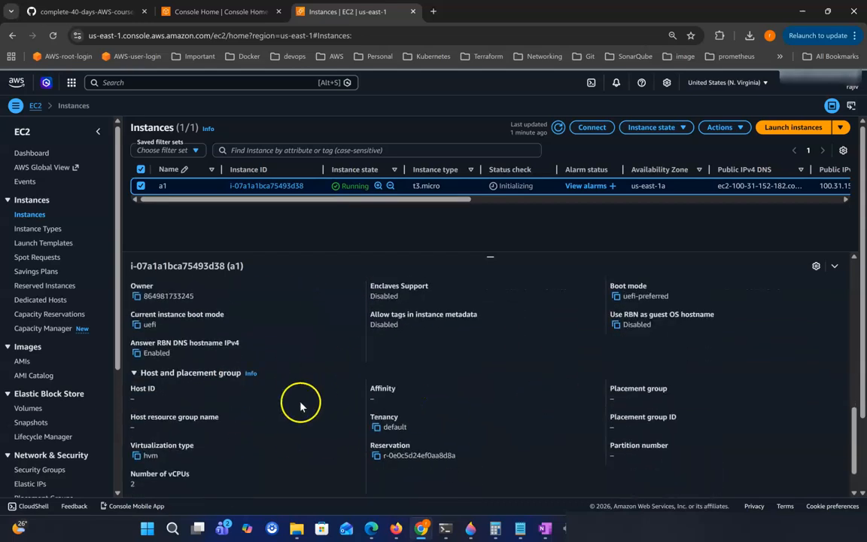
pyautogui.scroll(15, 317, 411)
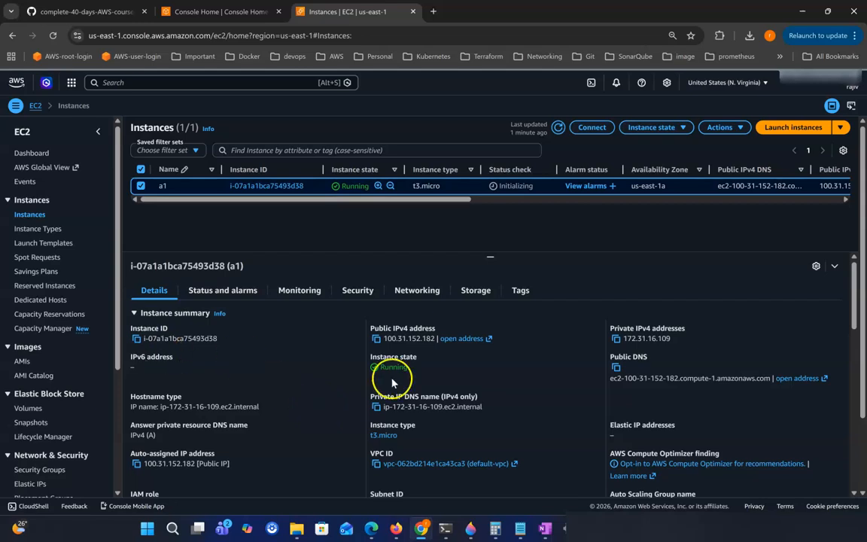
# - Review instance a1's status checks and alarms with the status check metrics expanded
pyautogui.click(226, 291)
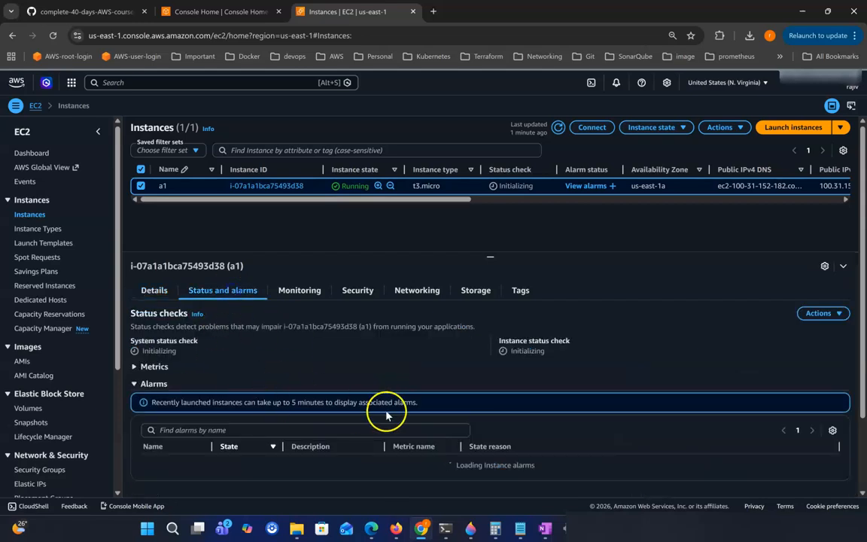
pyautogui.click(134, 367)
pyautogui.scroll(-3, 284, 400)
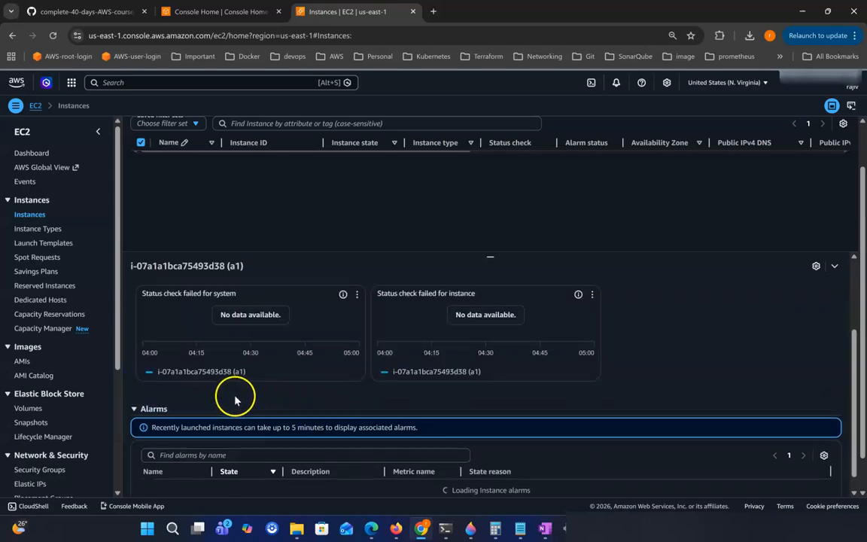
pyautogui.scroll(2, 441, 406)
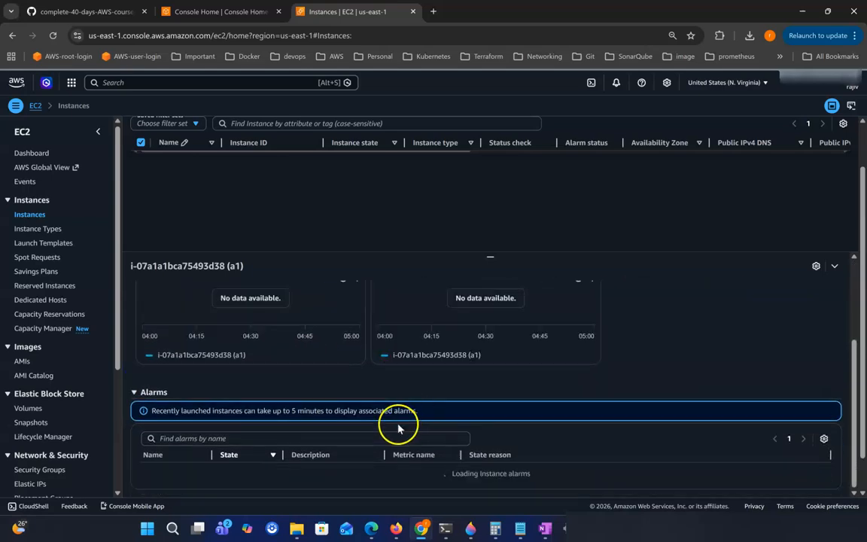
pyautogui.scroll(1, 349, 409)
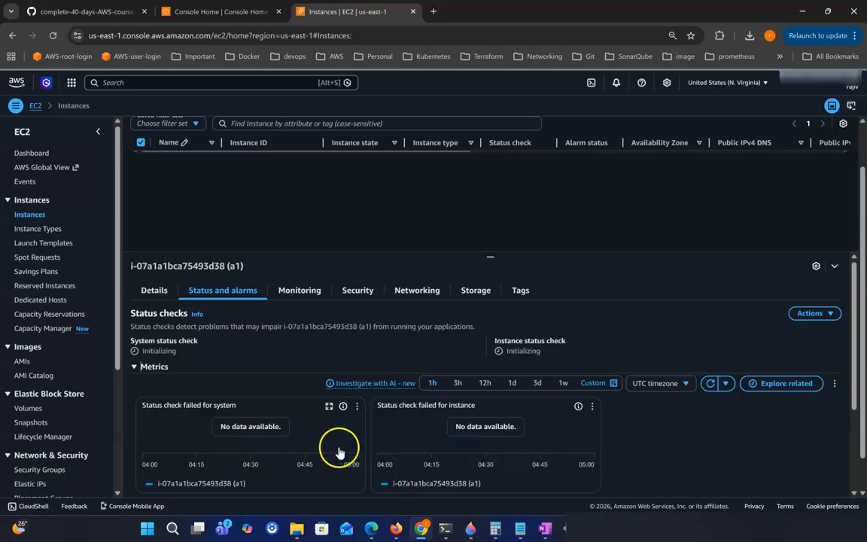
# - View instance a1's monitoring graphs for CPU, network and CPU credit metrics
pyautogui.click(301, 293)
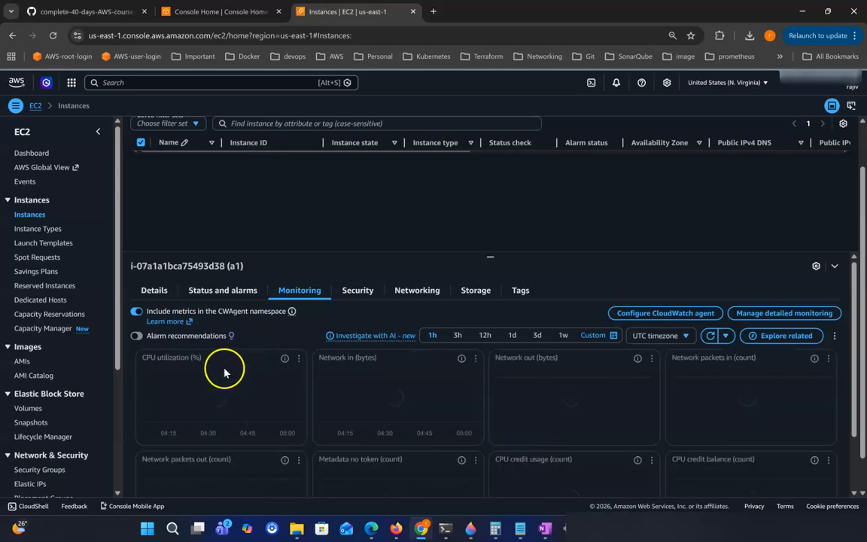
pyautogui.scroll(-2, 219, 387)
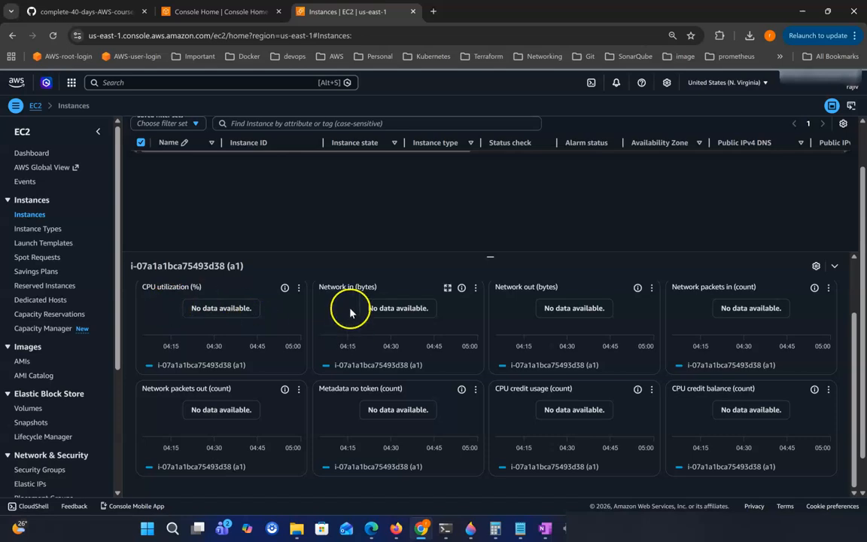
pyautogui.scroll(2, 507, 435)
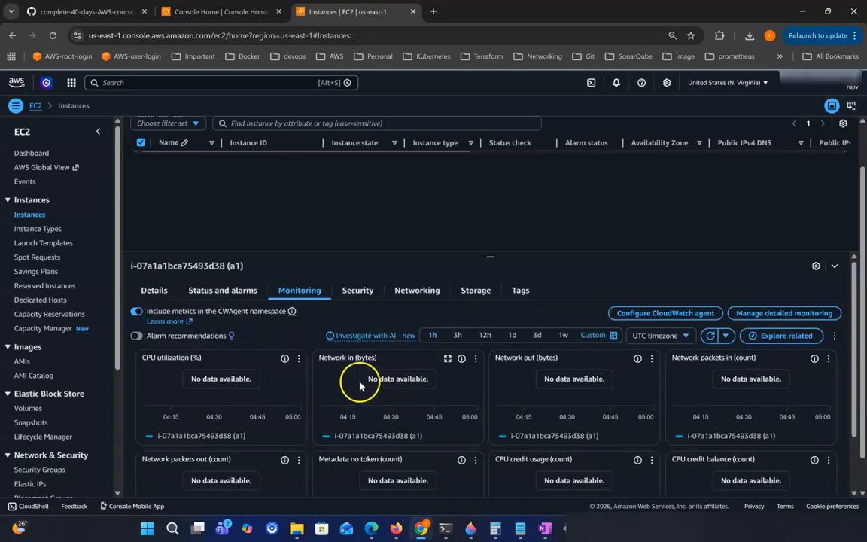
# - Review instance a1's security details, including its security group and inbound rules
pyautogui.click(364, 288)
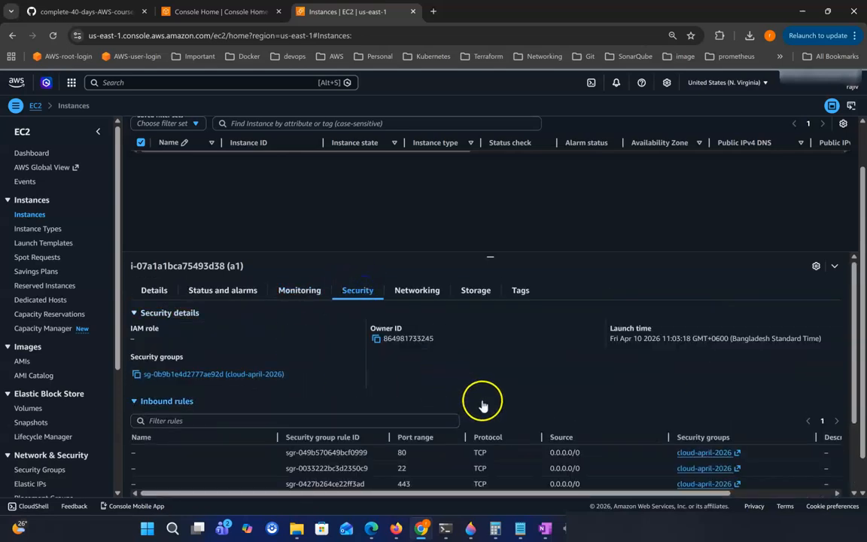
pyautogui.scroll(-1, 481, 407)
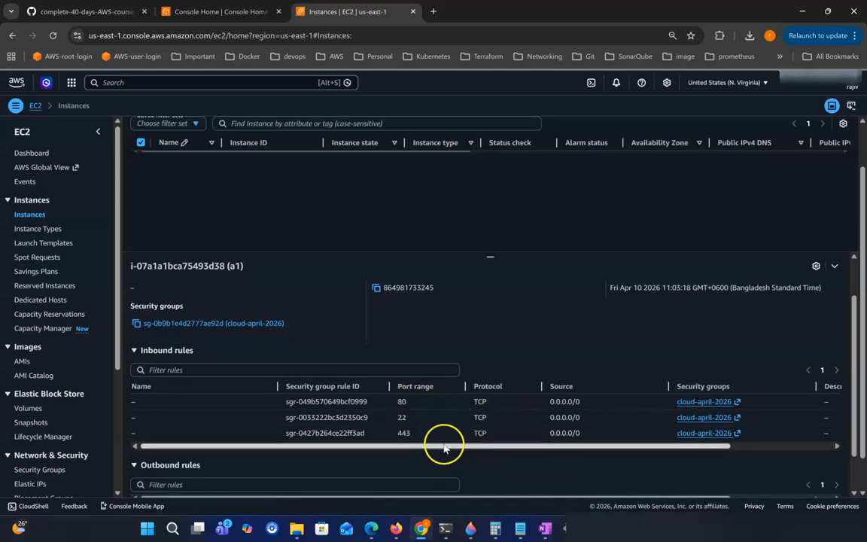
pyautogui.scroll(-1, 429, 452)
pyautogui.scroll(1, 415, 455)
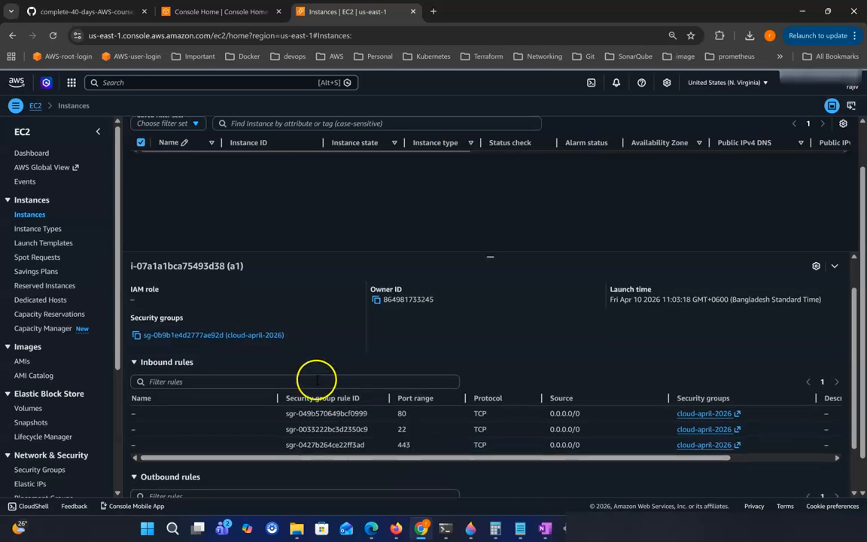
# - Open the instance's security group cloud-april-2026 in a new browser tab and switch to it
pyautogui.rightClick(238, 338)
pyautogui.click(277, 354)
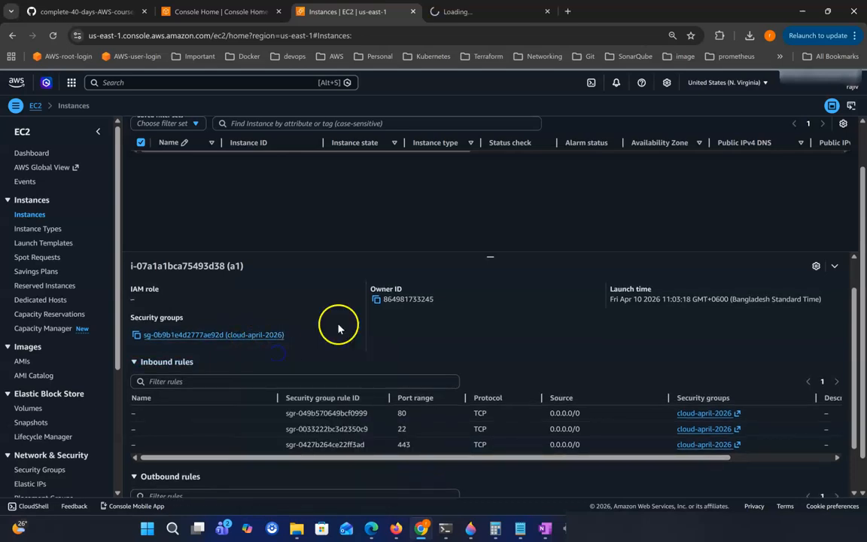
pyautogui.click(490, 12)
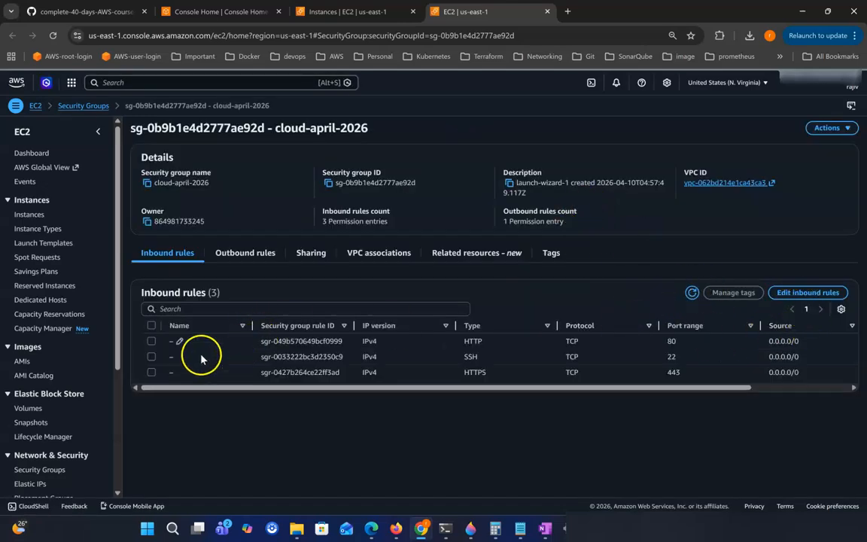
# - Delete the HTTPS inbound rule from security group cloud-april-2026 and save the rules
pyautogui.click(815, 298)
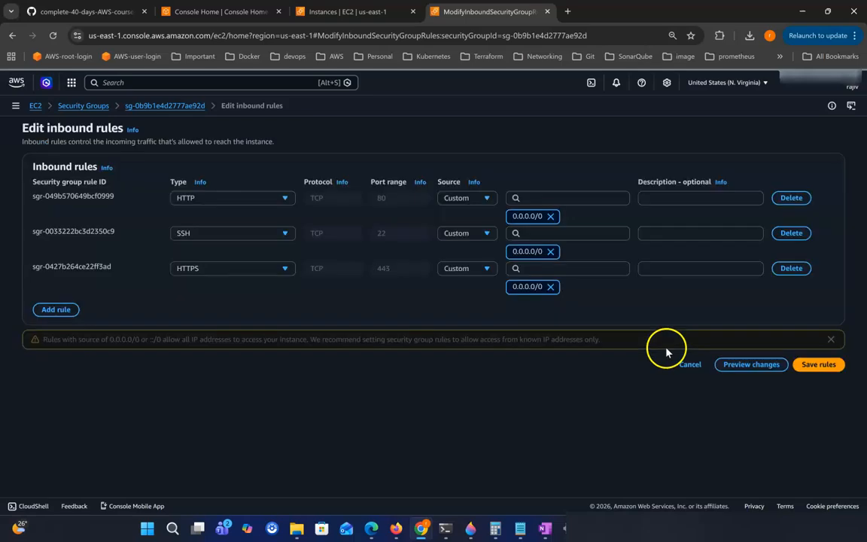
pyautogui.click(798, 269)
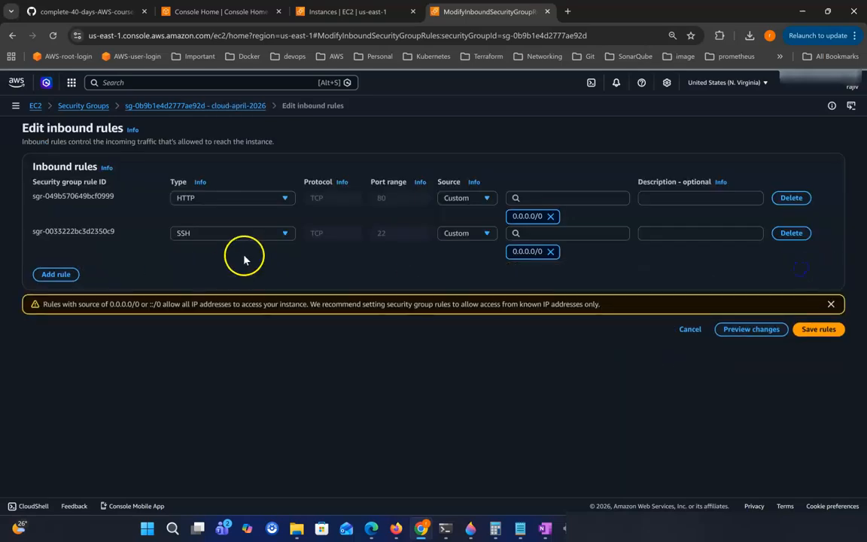
pyautogui.click(803, 328)
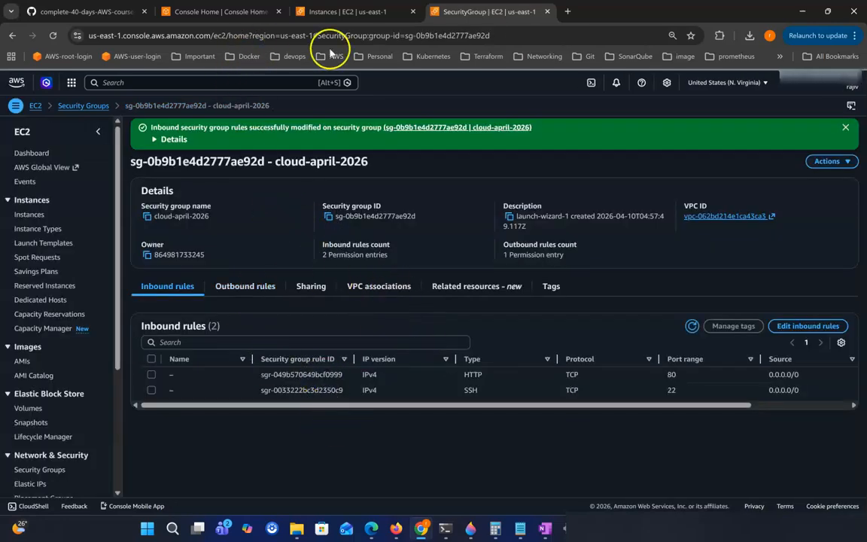
# - Return to the instances list and review instance a1's networking details, including its IP addresses, public DNS and network interface
pyautogui.click(349, 12)
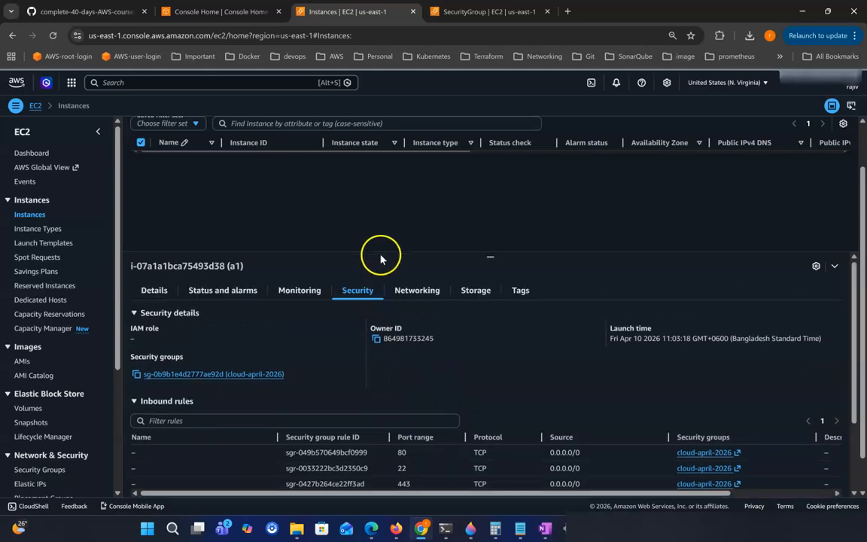
pyautogui.click(414, 294)
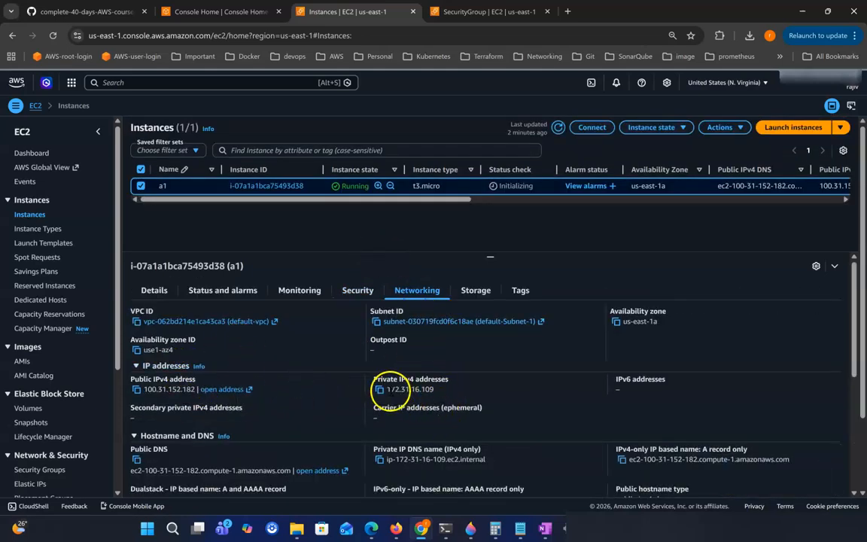
pyautogui.moveTo(148, 389); pyautogui.dragTo(183, 390)
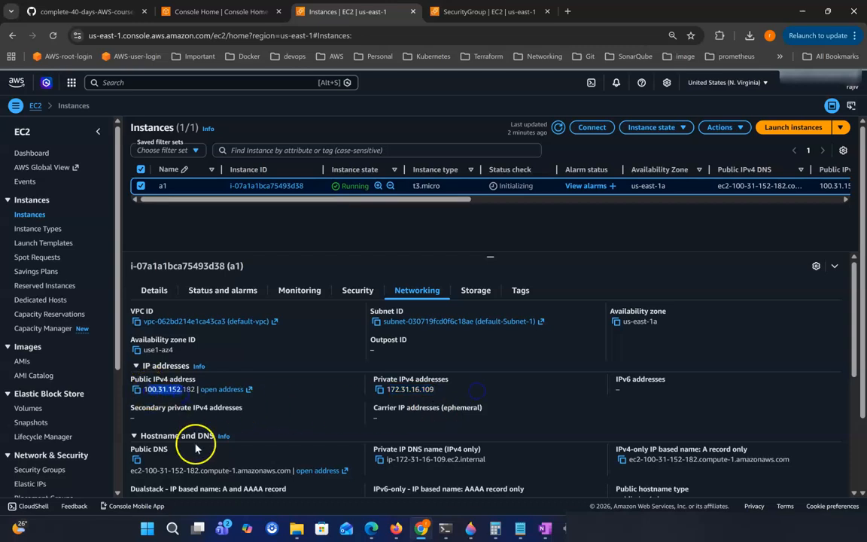
pyautogui.scroll(-1, 131, 477)
pyautogui.moveTo(142, 450); pyautogui.dragTo(180, 456)
pyautogui.scroll(-3, 213, 470)
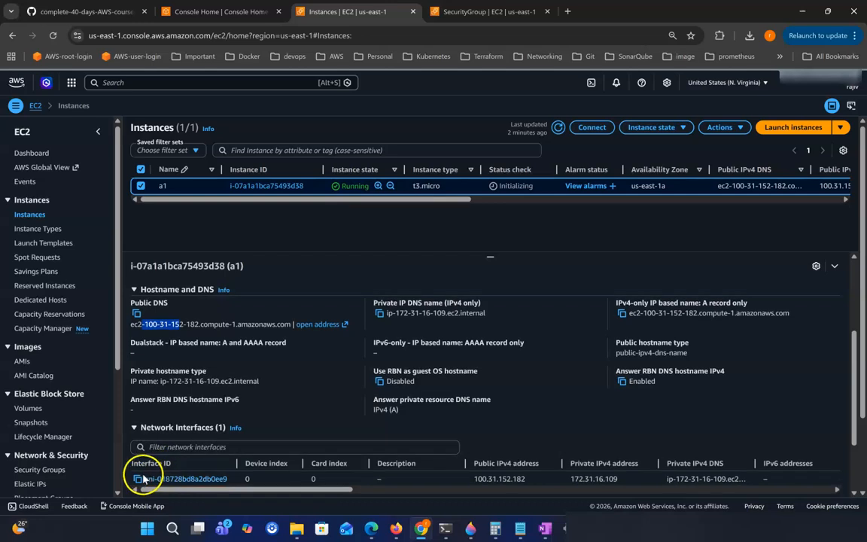
pyautogui.moveTo(135, 479); pyautogui.dragTo(228, 479)
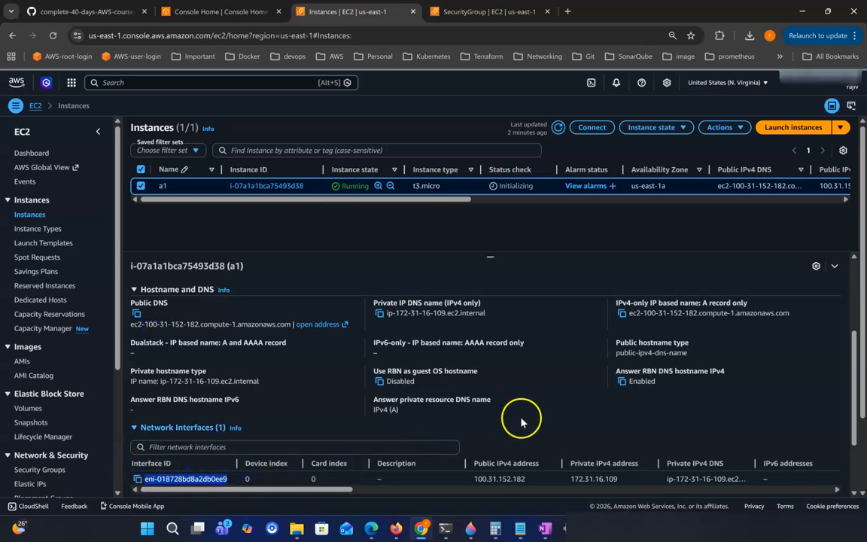
pyautogui.scroll(5, 734, 474)
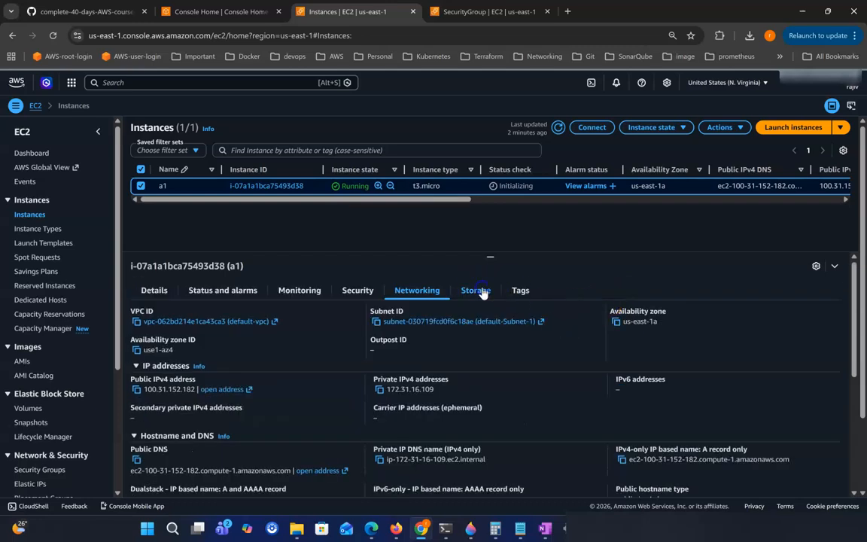
# - Review instance a1's storage details, including the block device's volume ID, device name and volume size
pyautogui.click(482, 291)
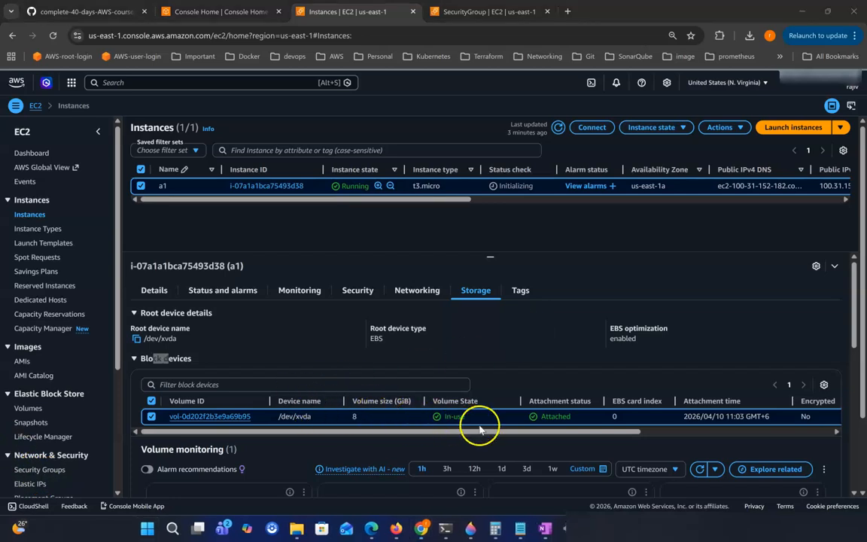
pyautogui.moveTo(350, 421); pyautogui.dragTo(376, 423)
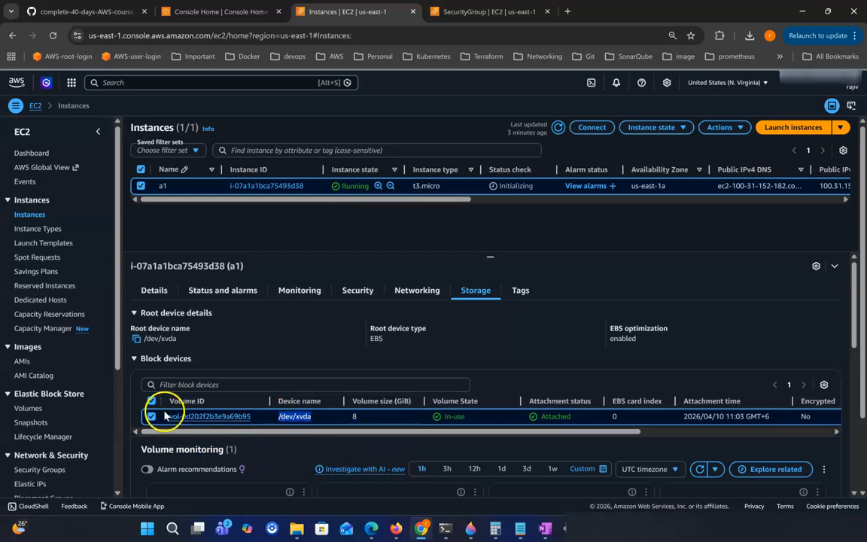
pyautogui.moveTo(173, 416); pyautogui.dragTo(245, 449)
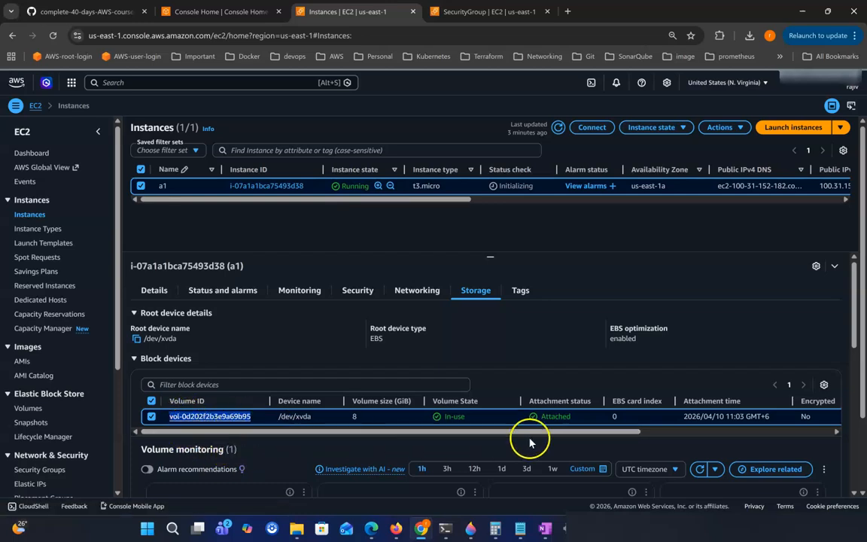
# - Review the a1 instance's volume attachment time and volume monitoring graphs, and view its tags
pyautogui.moveTo(684, 416); pyautogui.dragTo(779, 426)
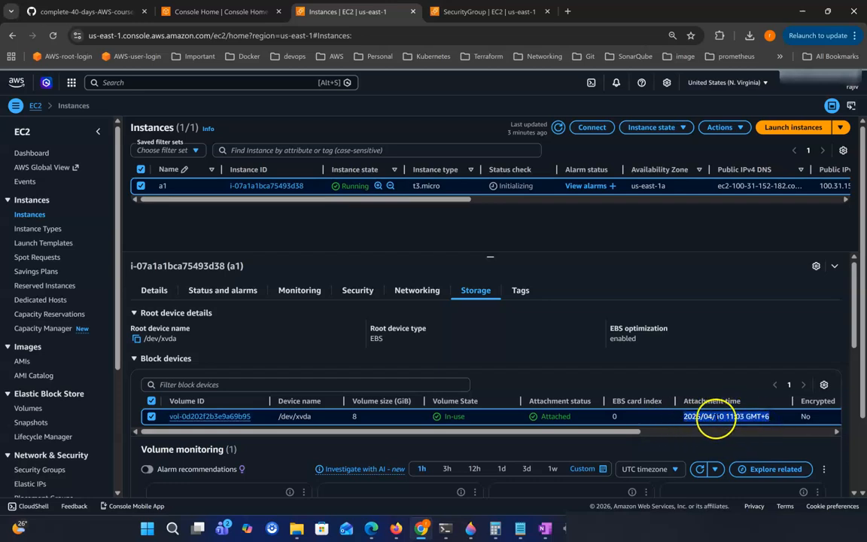
pyautogui.scroll(-2, 771, 431)
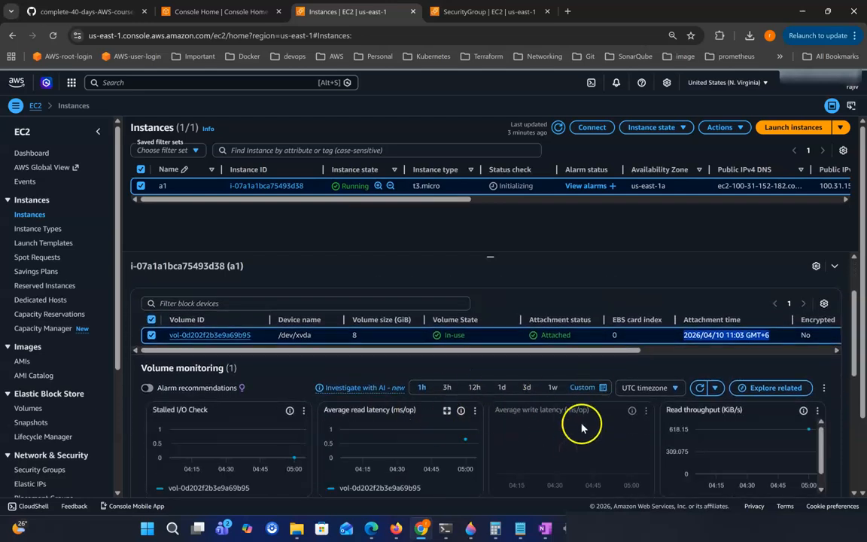
pyautogui.scroll(-1, 496, 422)
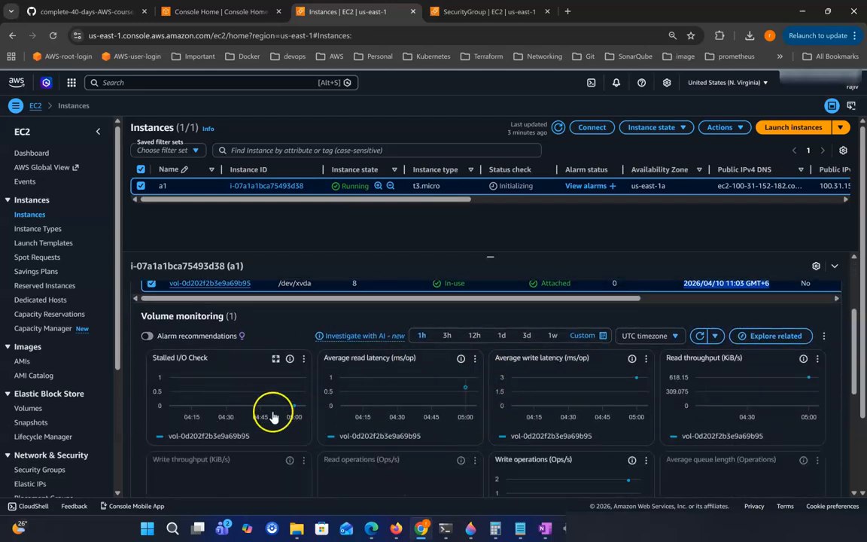
pyautogui.scroll(3, 613, 332)
pyautogui.scroll(1, 611, 329)
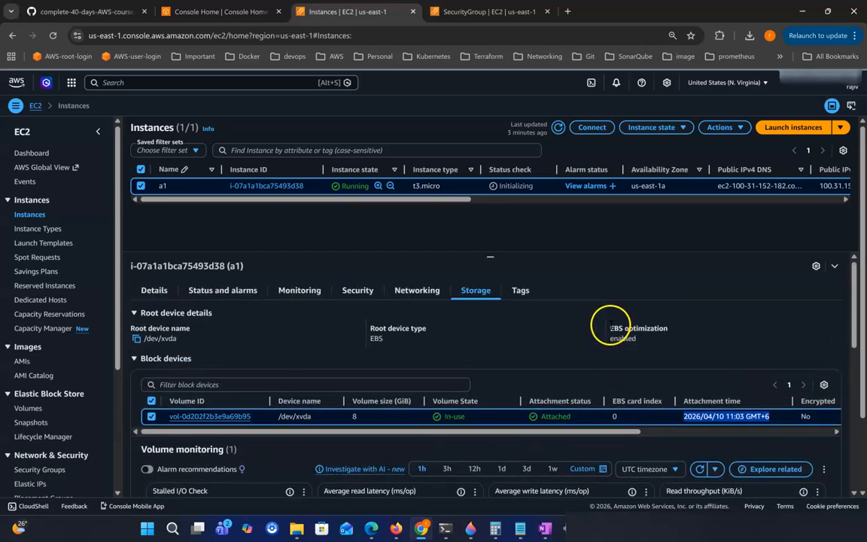
pyautogui.click(527, 294)
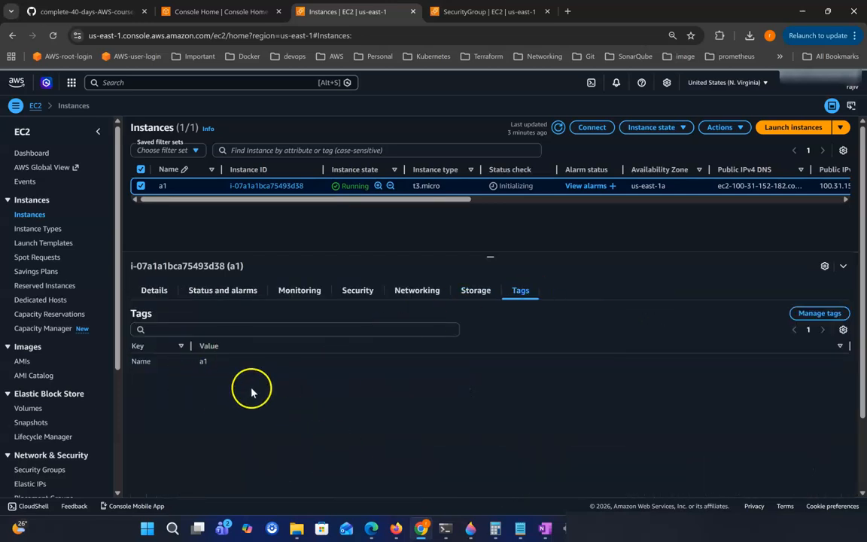
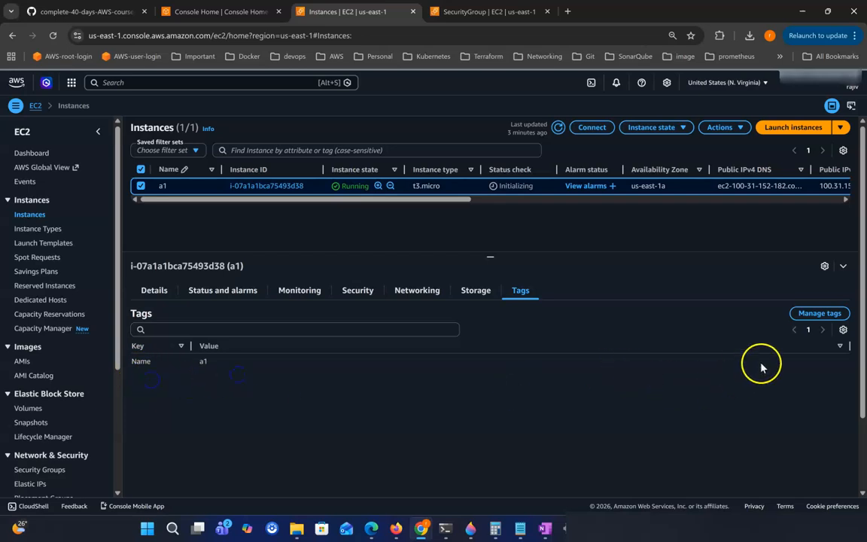
# - Open tag management for instance a1, change the existing tag's key to project and add a blank tag row
pyautogui.click(828, 314)
pyautogui.click(72, 180)
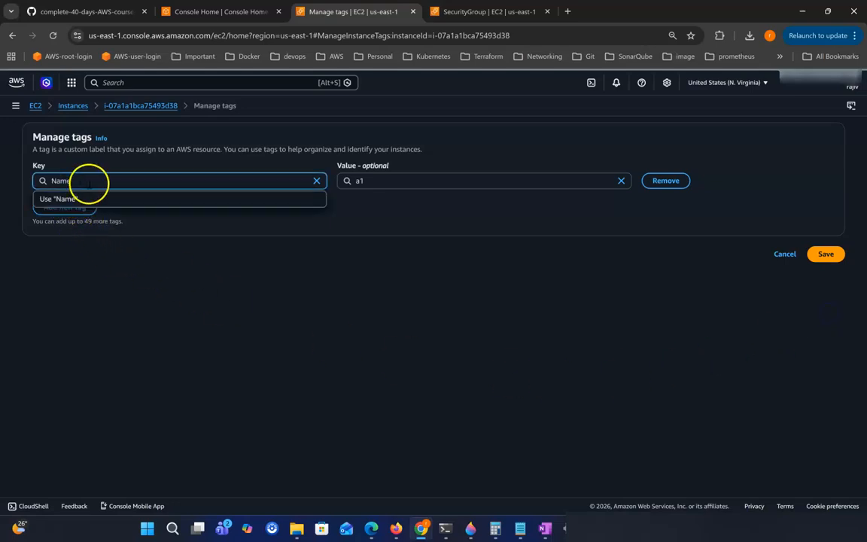
pyautogui.write('project')
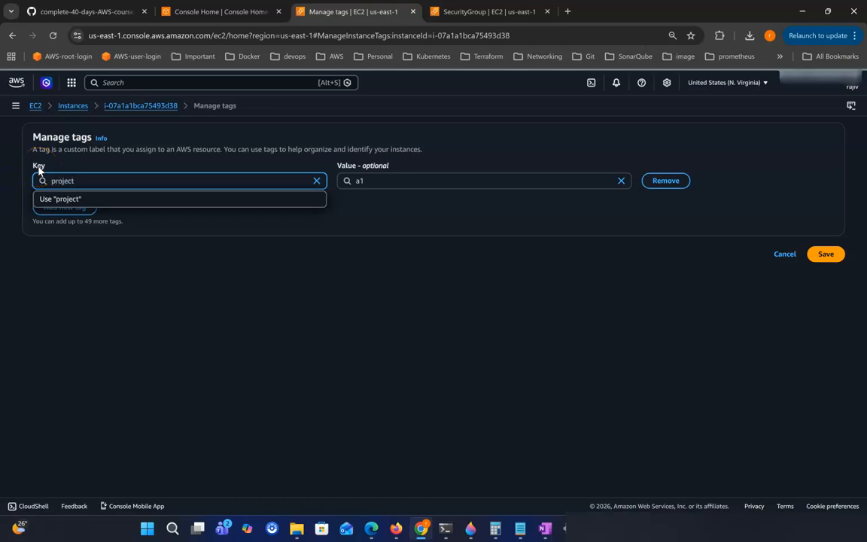
pyautogui.click(338, 315)
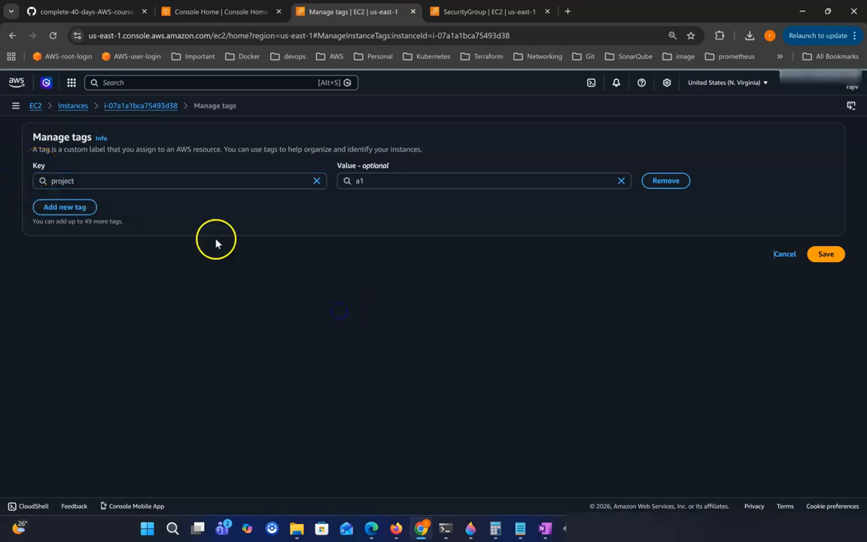
pyautogui.click(60, 206)
pyautogui.click(806, 280)
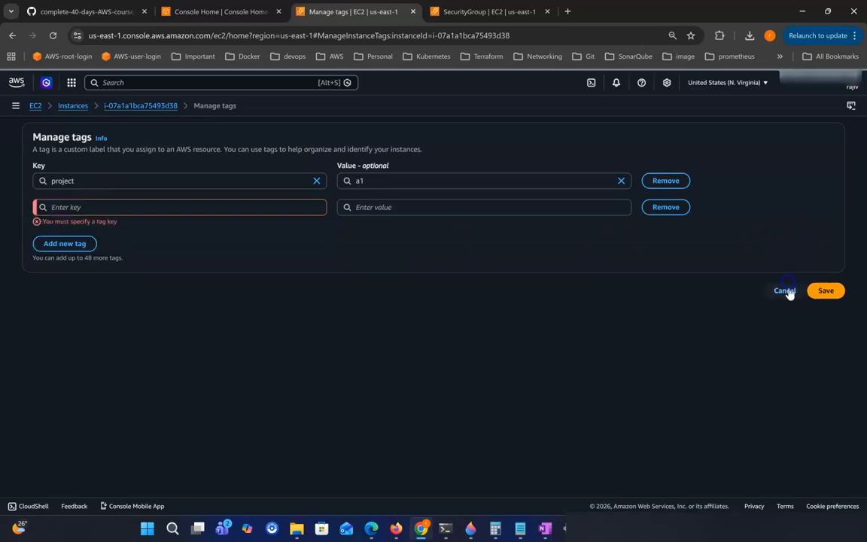
# - Set the first tag's key back to Name
pyautogui.doubleClick(91, 180)
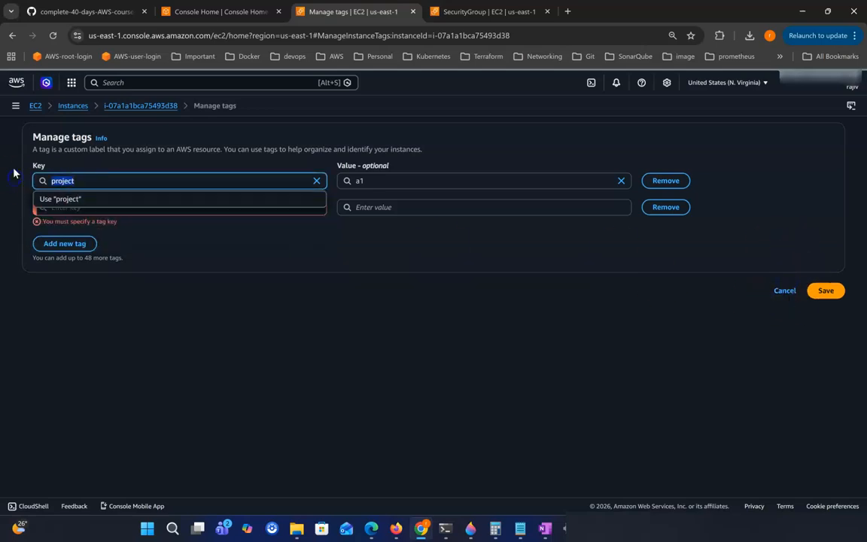
pyautogui.write('Name')
pyautogui.click(38, 200)
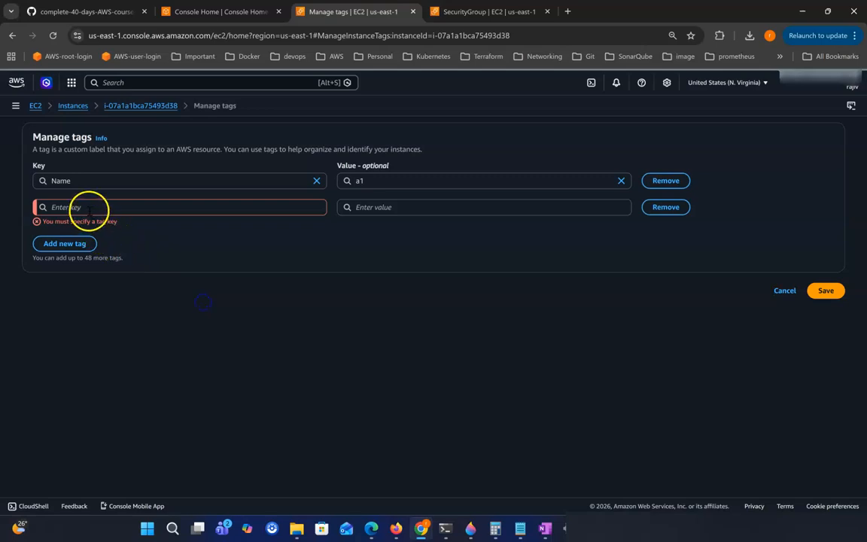
# - Give the second tag the key project and the value robi, and save the instance's tags
pyautogui.click(88, 208)
pyautogui.write('pr')
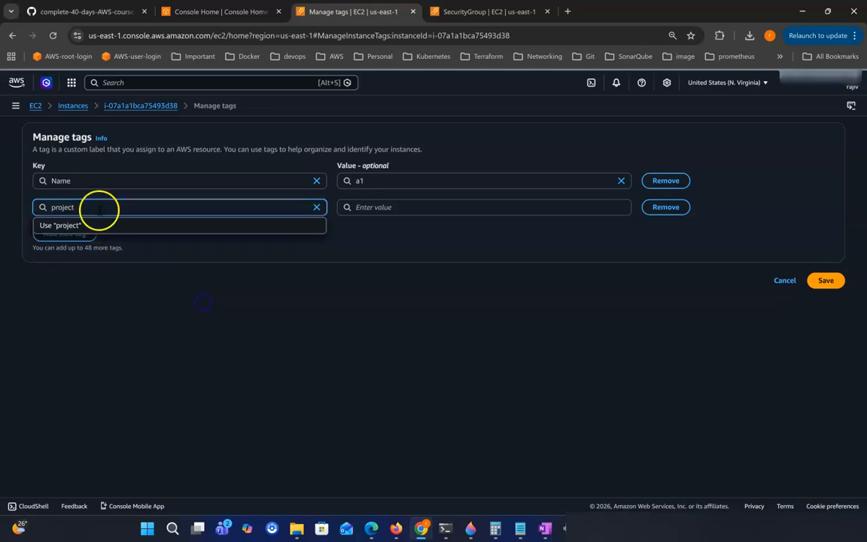
pyautogui.write('oject')
pyautogui.click(360, 212)
pyautogui.write('robi')
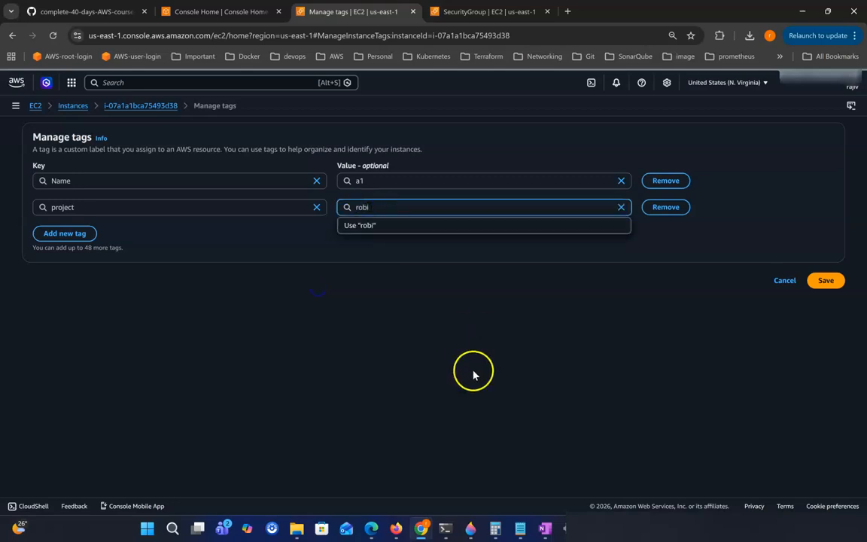
pyautogui.click(472, 374)
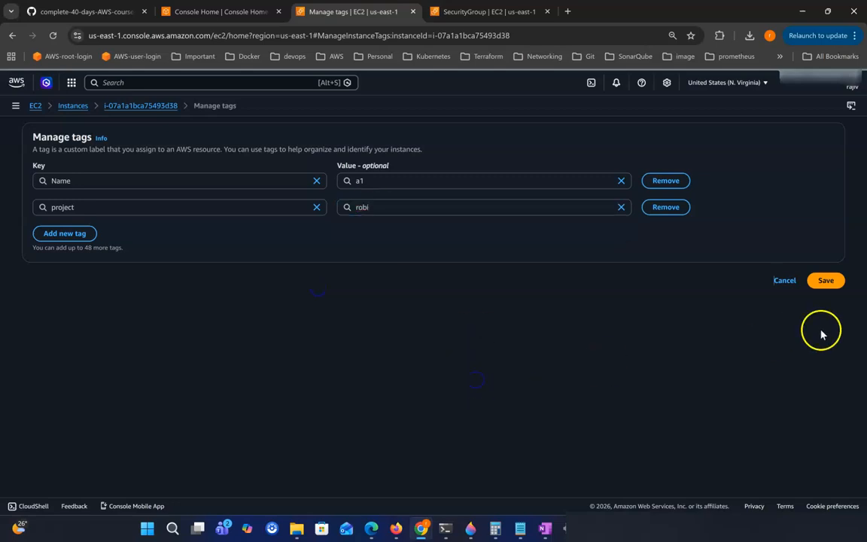
pyautogui.click(826, 280)
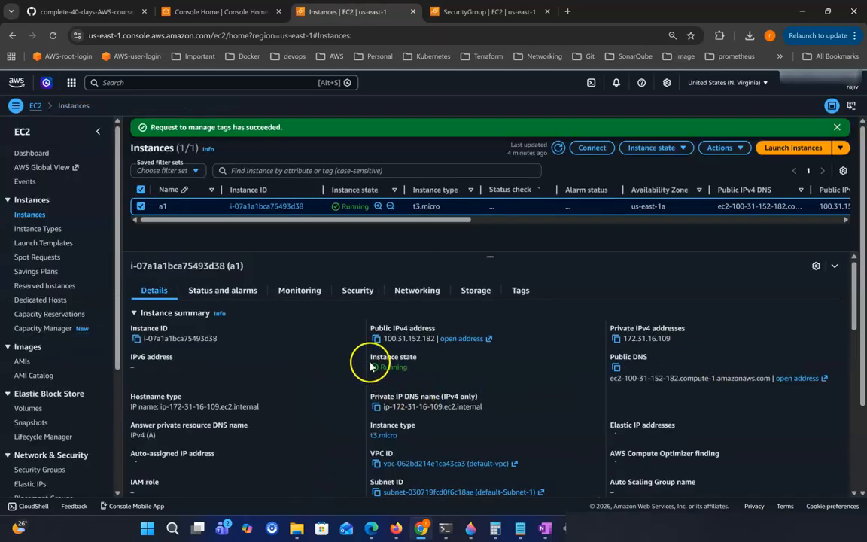
# - Check the a1 instance's tag list for the project tag
pyautogui.click(522, 291)
pyautogui.moveTo(131, 377); pyautogui.dragTo(249, 383)
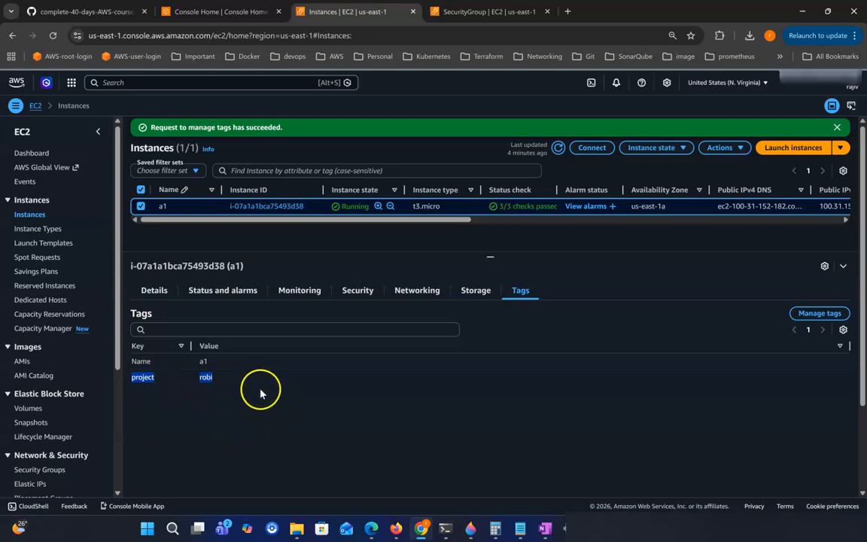
pyautogui.click(254, 413)
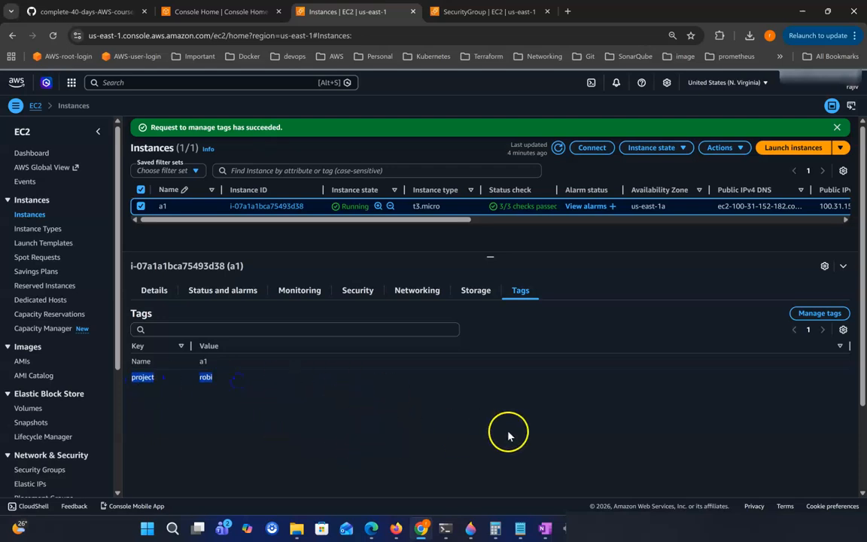
# - Copy the a1 instance's public IPv4 address from its details and switch to the Ubuntu terminal
pyautogui.click(152, 290)
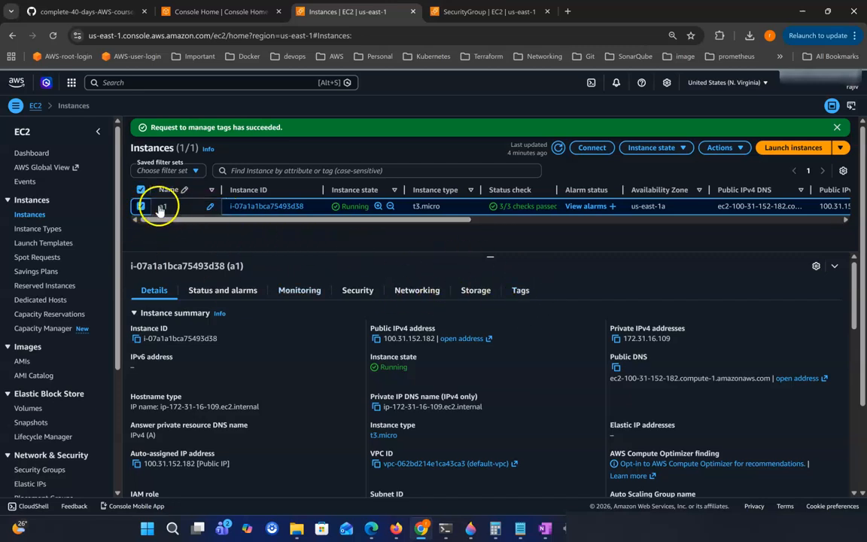
pyautogui.click(377, 340)
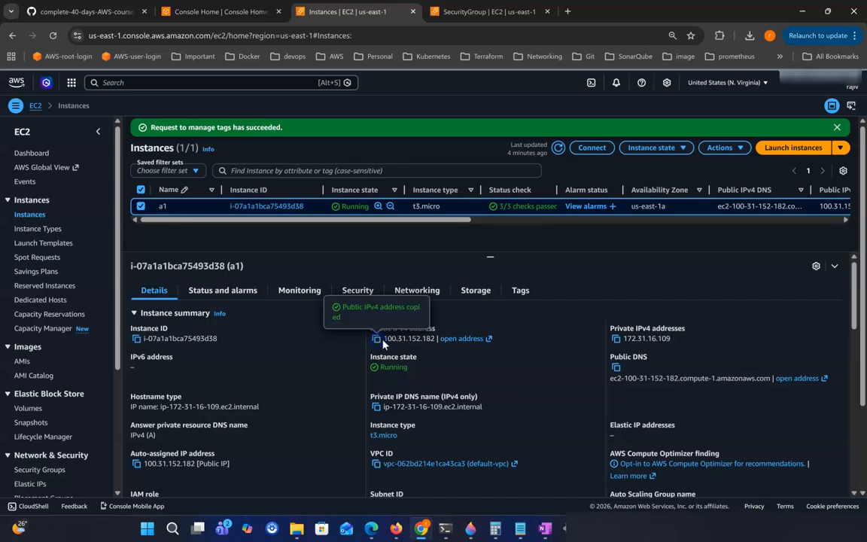
pyautogui.click(444, 527)
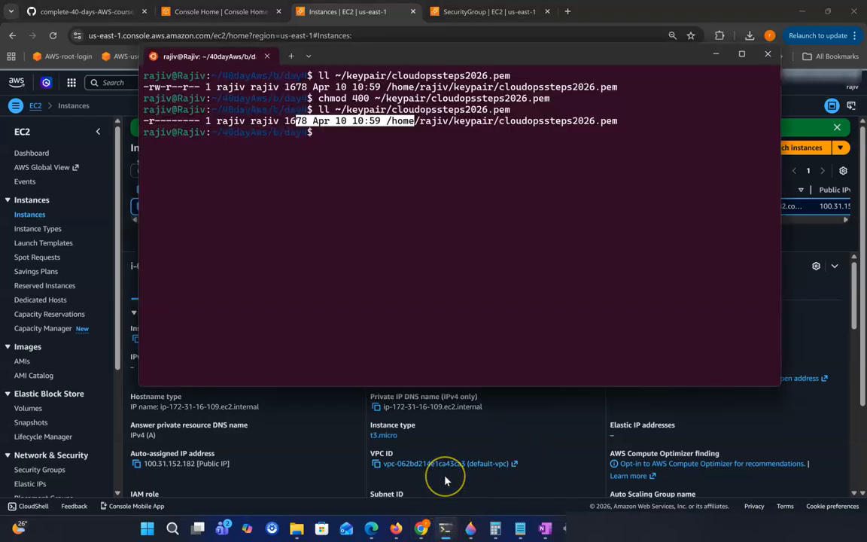
pyautogui.write('s')
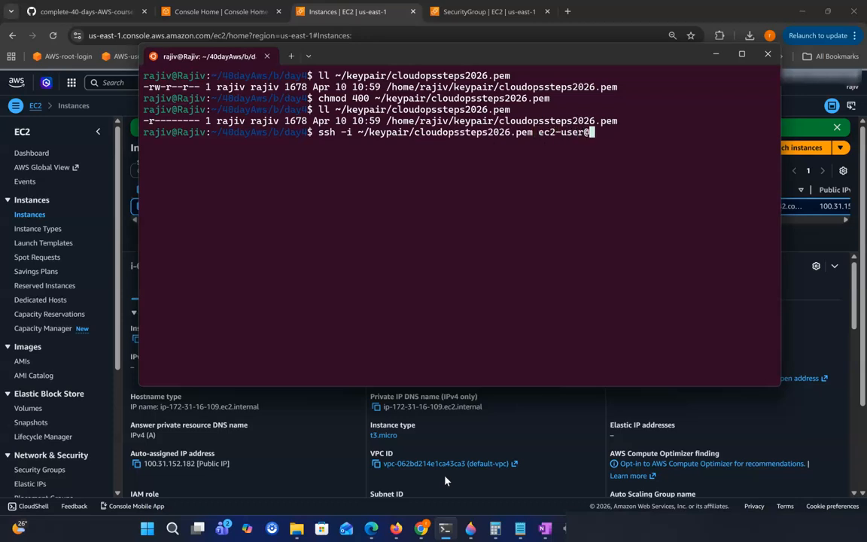
pyautogui.hotkey('ctrl', 'v')
pyautogui.press('Return')
pyautogui.write('yes')
pyautogui.press('Return')
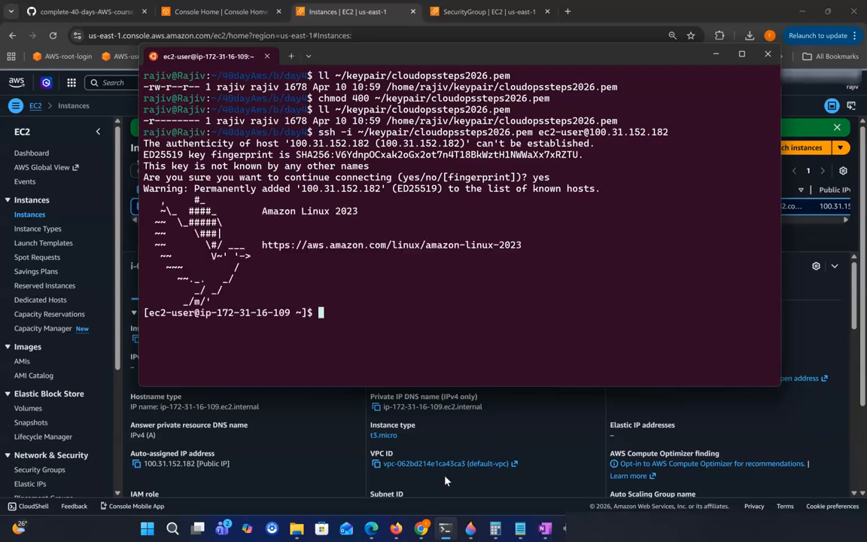
# - Run whoami and uptime on the instance to check the logged-in user and the running time
pyautogui.press('Return')
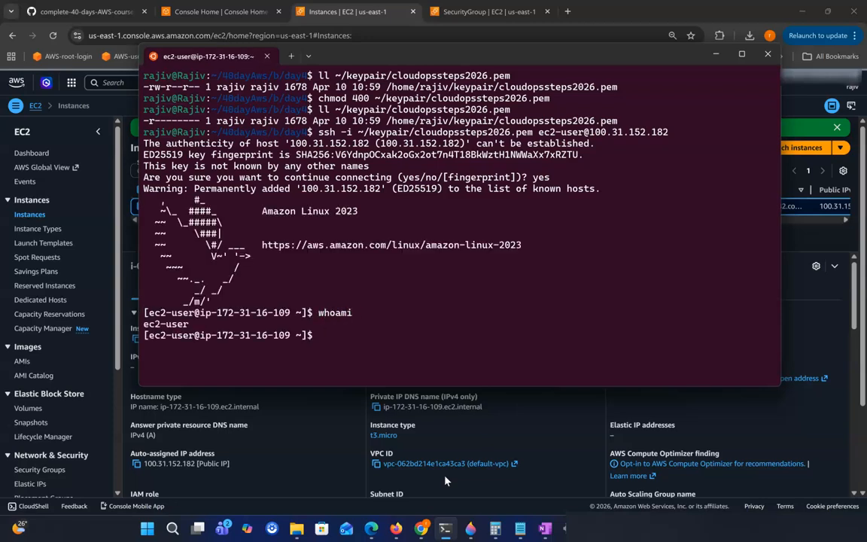
pyautogui.write('uptime')
pyautogui.press('Return')
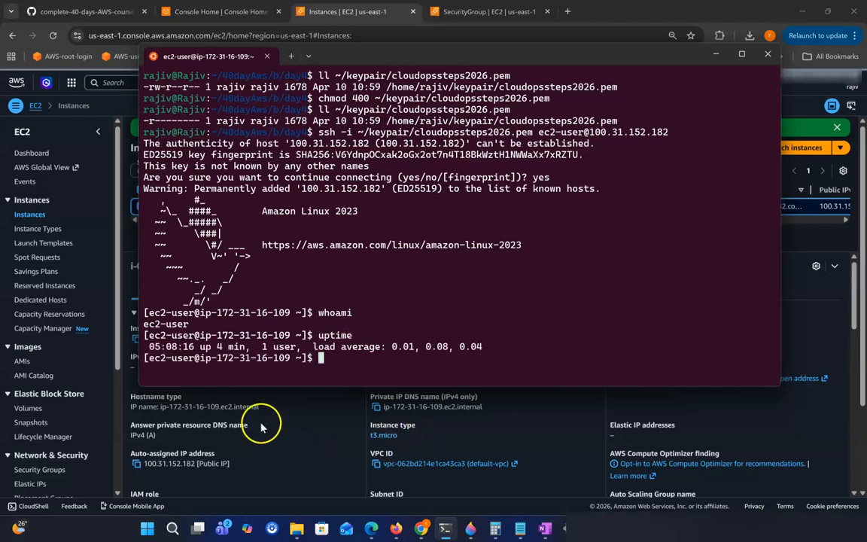
pyautogui.moveTo(196, 346); pyautogui.dragTo(263, 343)
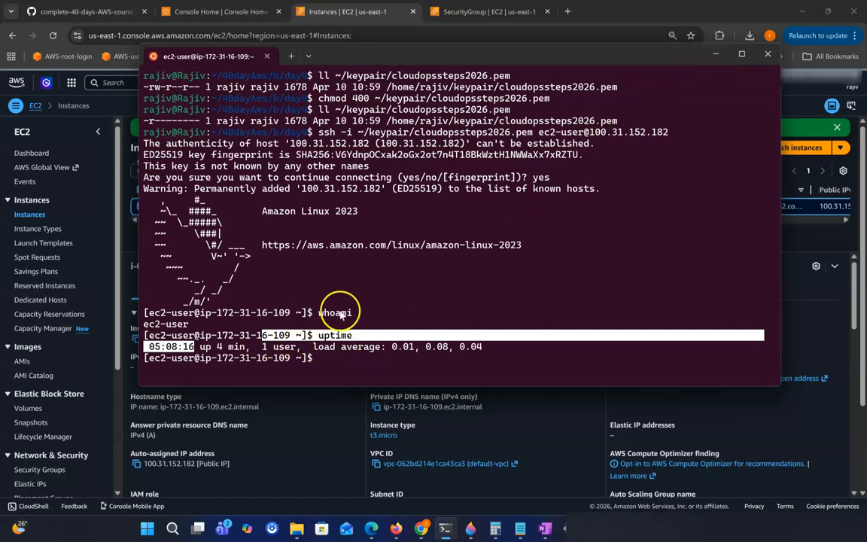
# - Return to the AWS console in the browser and open the Elastic IPs page in a separate tab
pyautogui.click(715, 54)
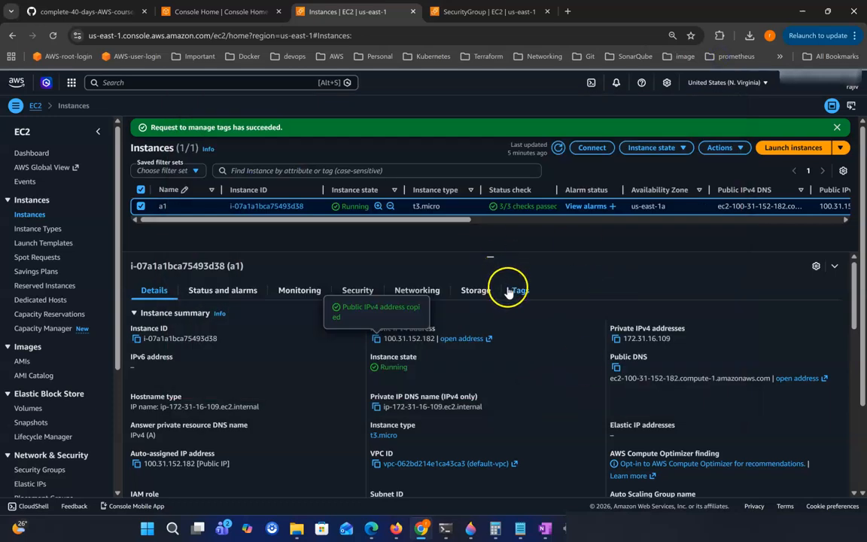
pyautogui.scroll(-1, 196, 329)
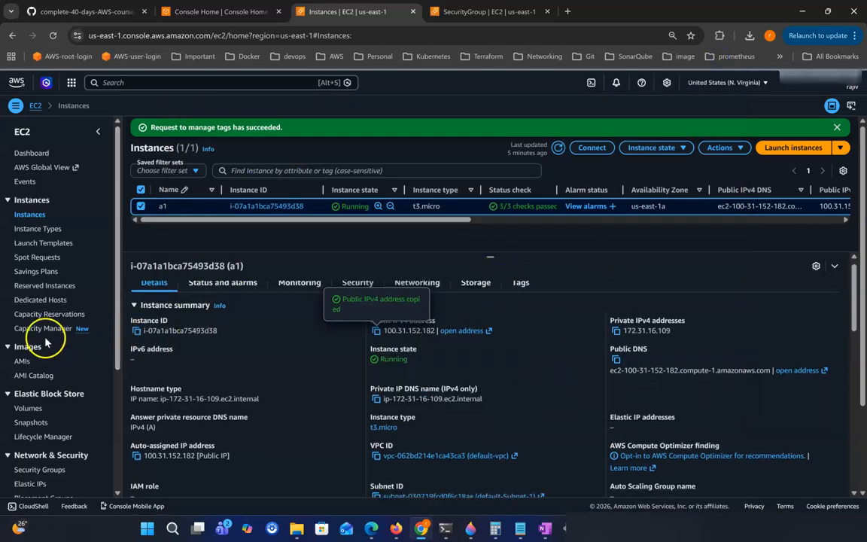
pyautogui.scroll(-5, 59, 331)
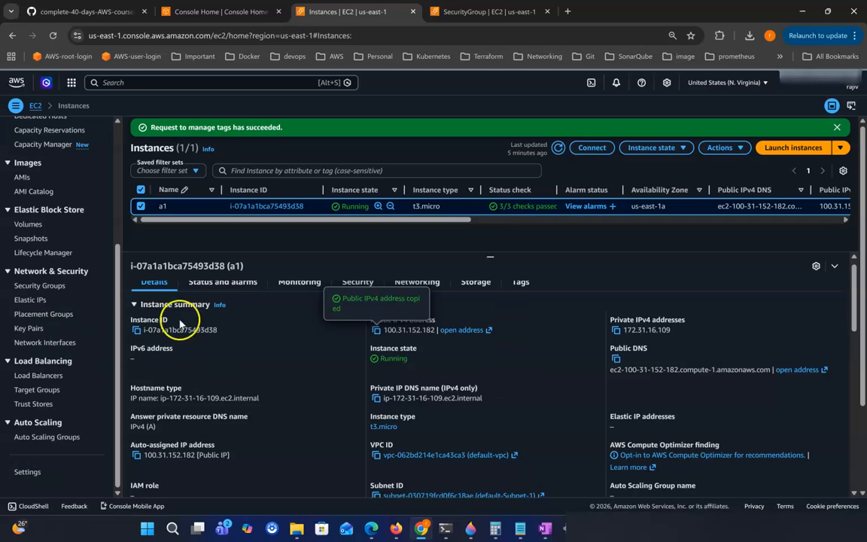
pyautogui.rightClick(31, 300)
pyautogui.click(54, 314)
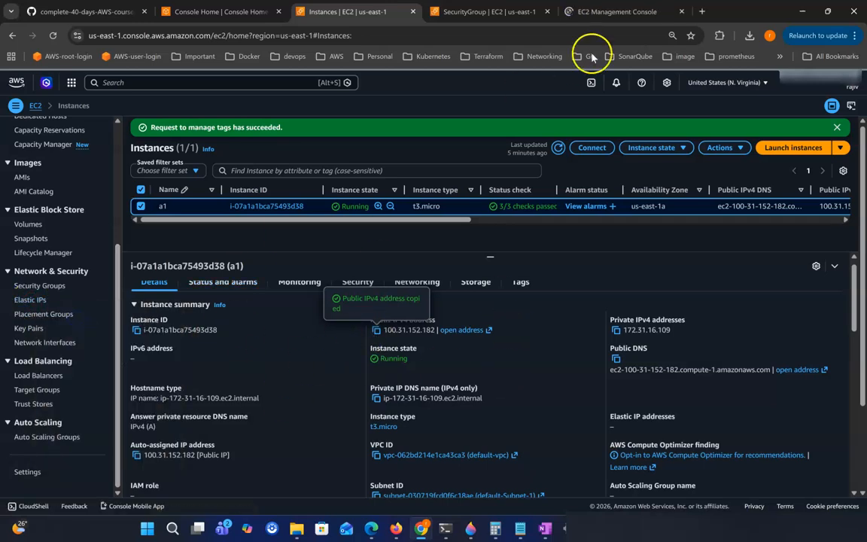
pyautogui.click(610, 12)
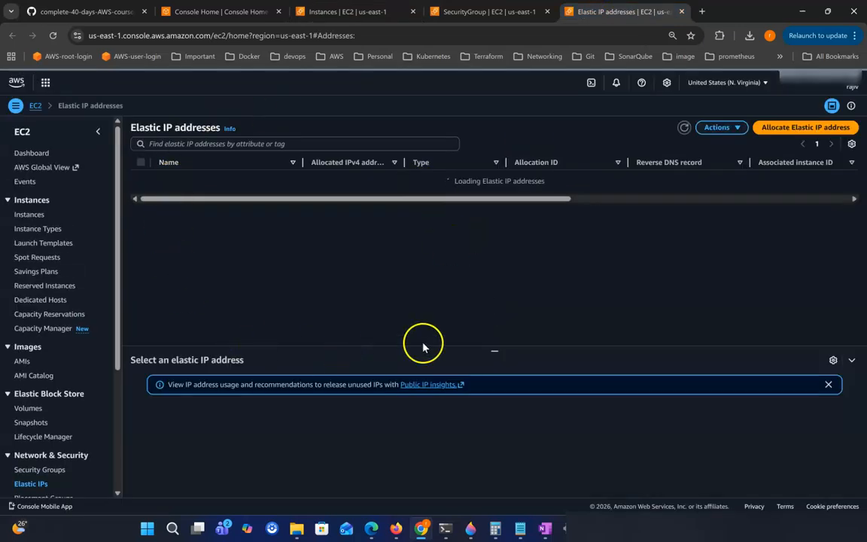
# - Allocate an Elastic IP address from Amazon's pool of IPv4 addresses with network border group us-east-1
pyautogui.click(802, 130)
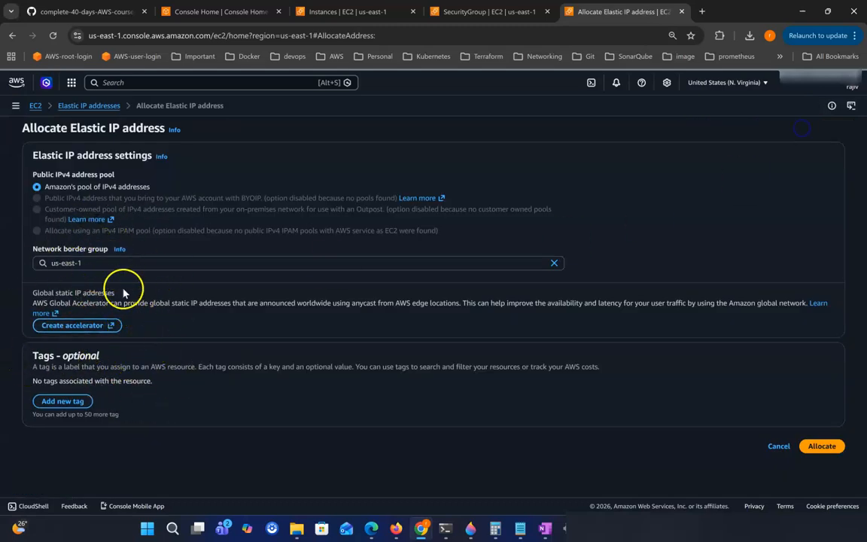
pyautogui.click(809, 450)
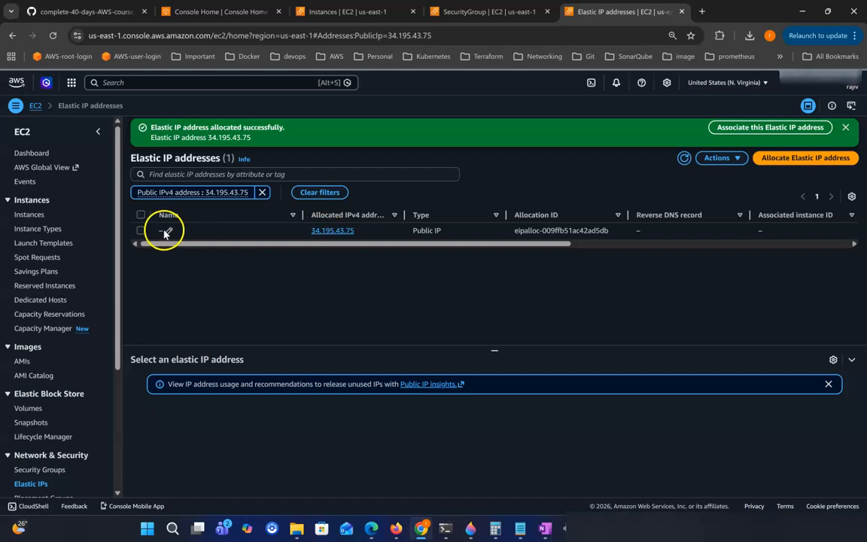
# - Associate the Elastic IP address 34.195.43.75 with instance i-07a1a1bca75493d38 and its private IP address 172.31.16.109
pyautogui.click(141, 231)
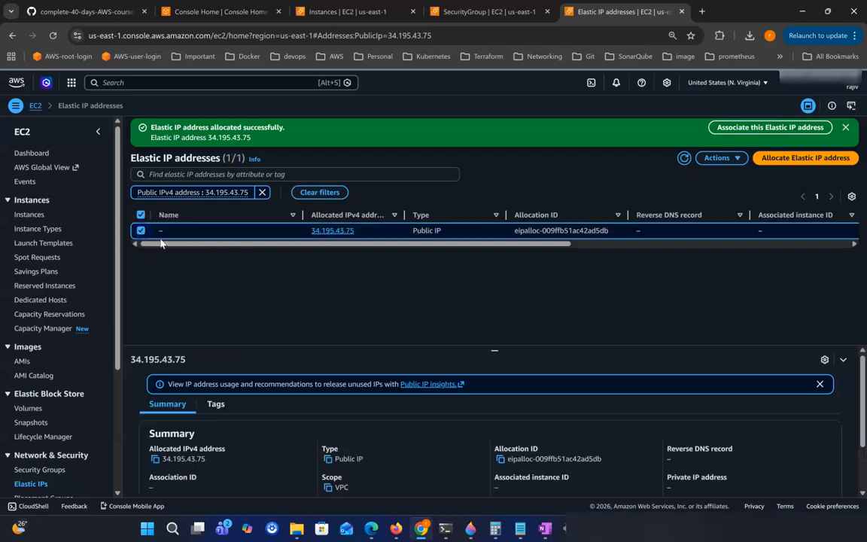
pyautogui.click(733, 158)
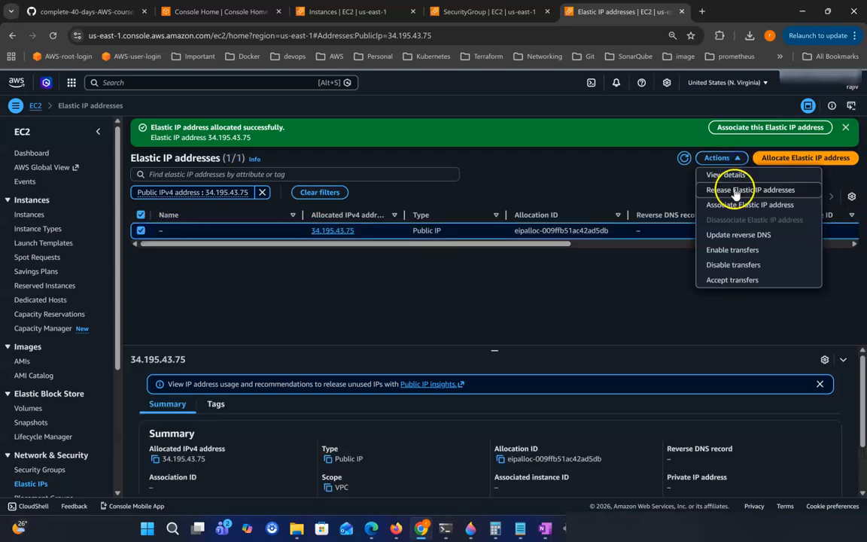
pyautogui.click(771, 208)
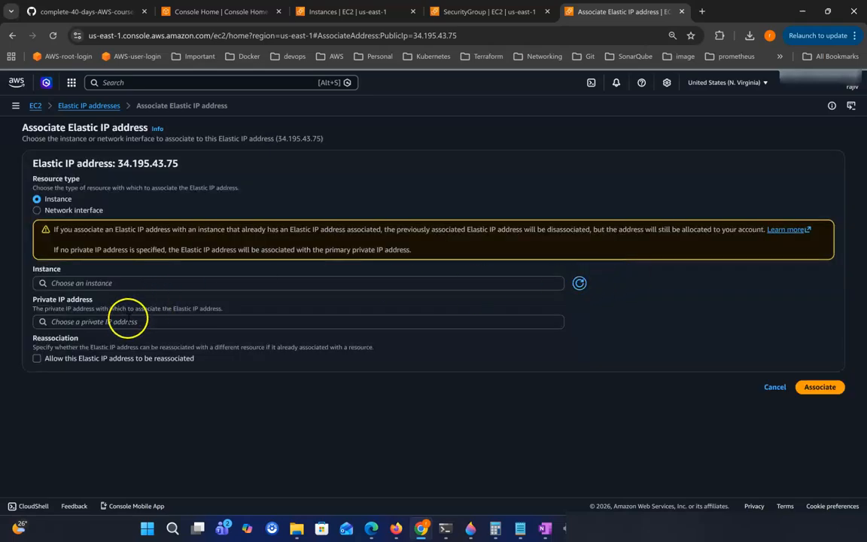
pyautogui.click(120, 283)
pyautogui.click(169, 300)
pyautogui.click(149, 322)
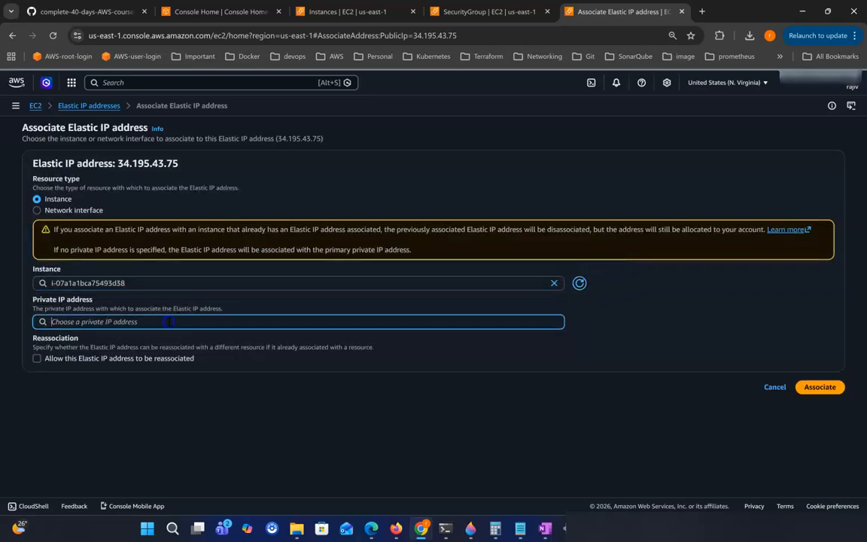
pyautogui.click(151, 337)
pyautogui.click(817, 387)
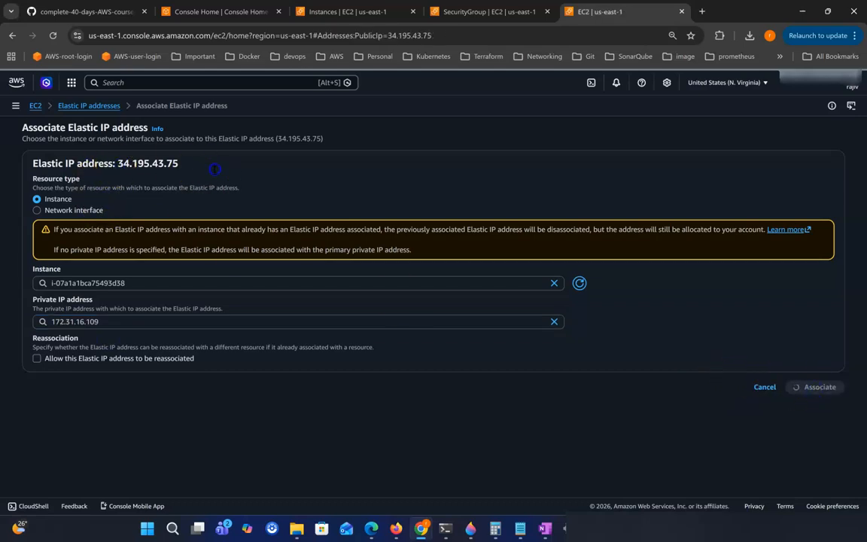
pyautogui.click(484, 322)
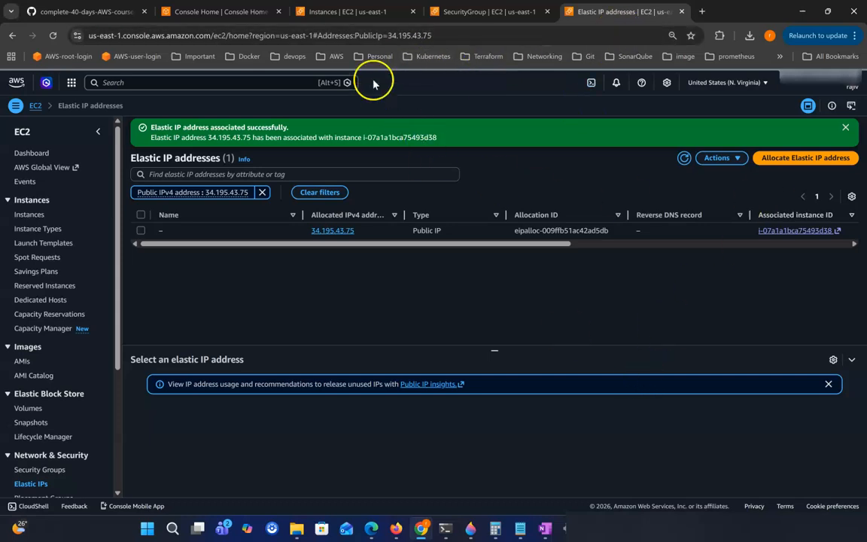
# - Refresh the Instances page and examine the public IPv4 and Elastic IP addresses in the details of a1
pyautogui.click(345, 13)
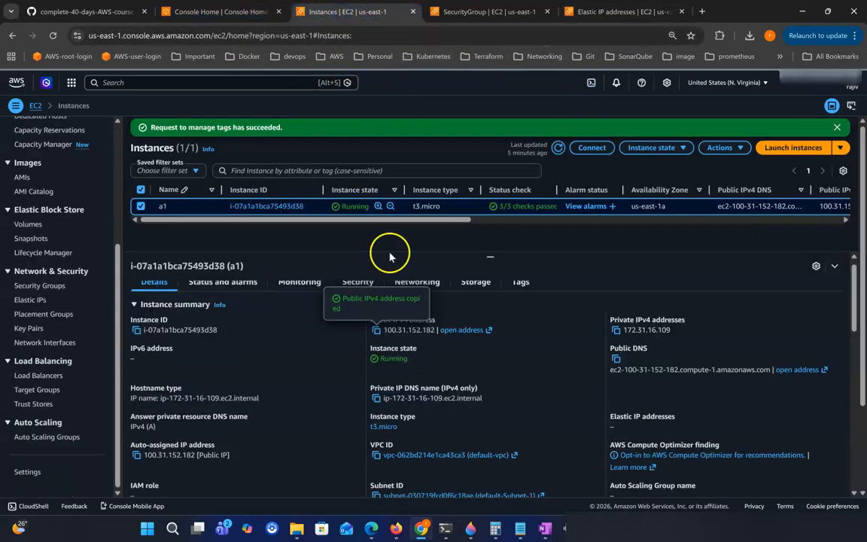
pyautogui.click(559, 148)
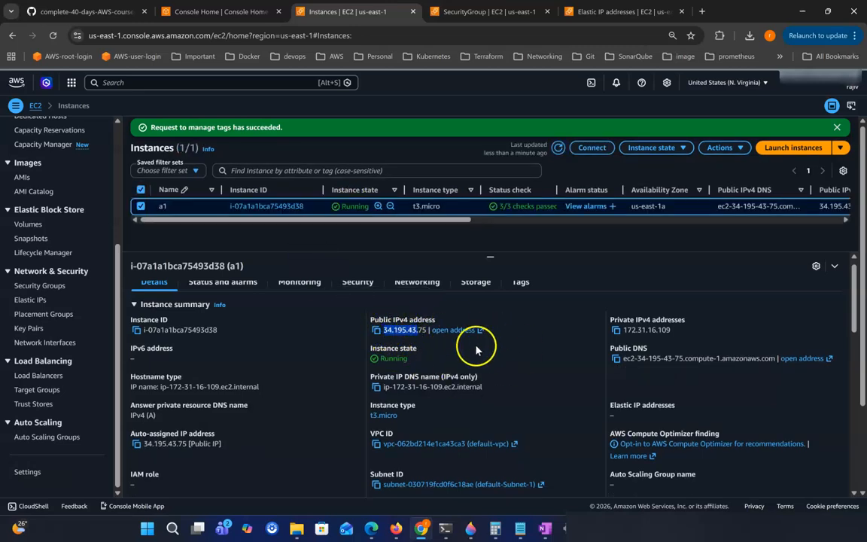
pyautogui.moveTo(610, 406); pyautogui.dragTo(675, 406)
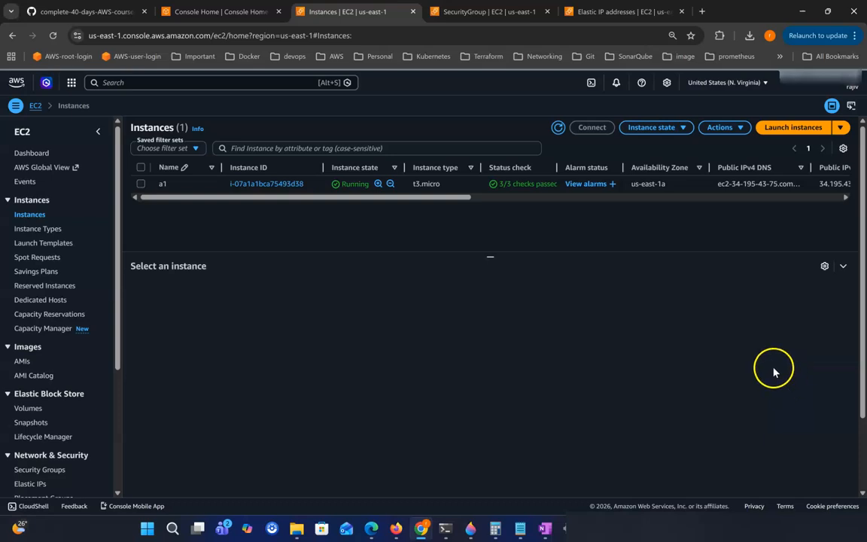
pyautogui.click(152, 188)
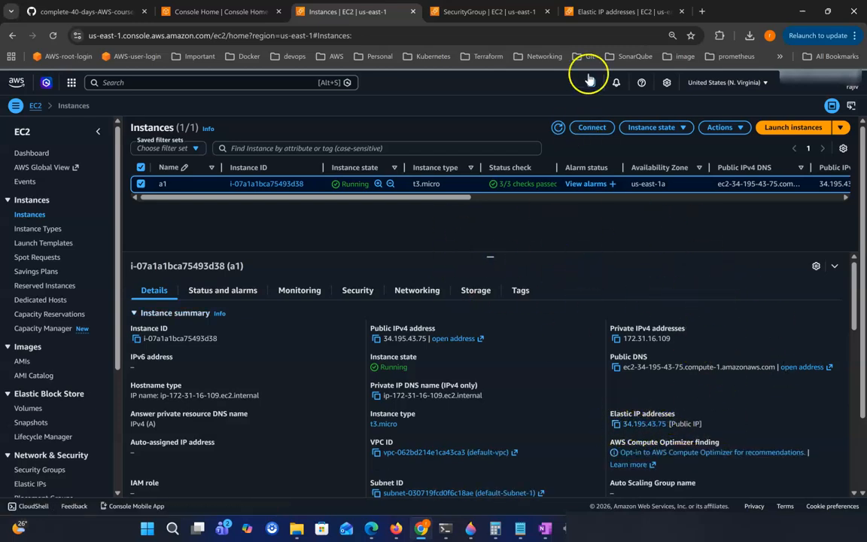
# - Disassociate the Elastic IP address 34.195.43.75 from its instance on the Elastic IP addresses page and dismiss the notification
pyautogui.click(596, 22)
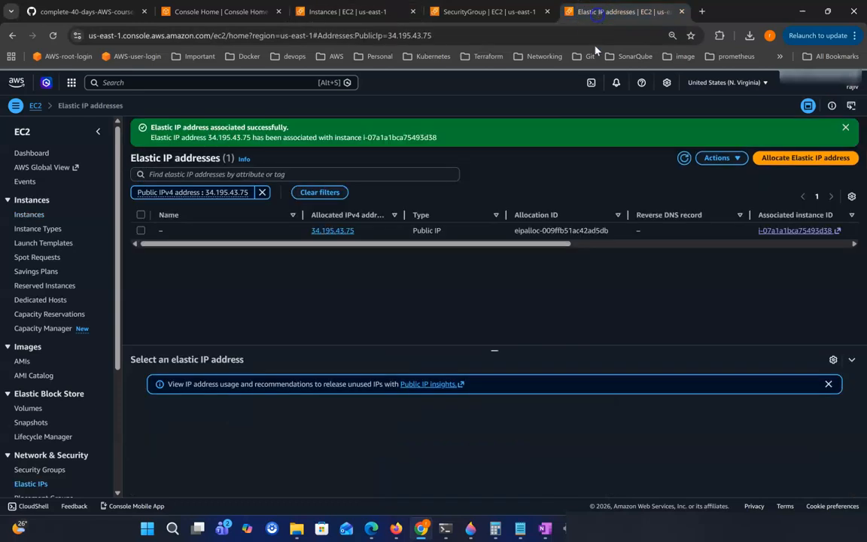
pyautogui.click(139, 232)
pyautogui.click(726, 160)
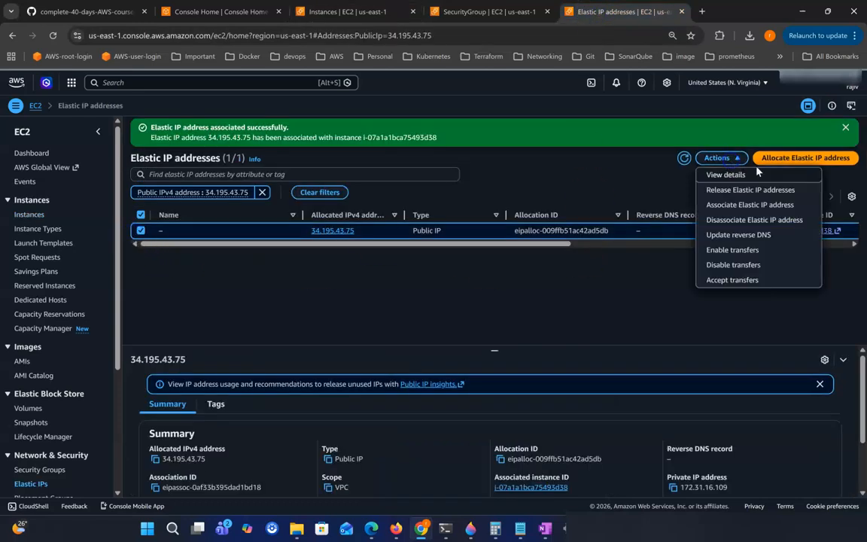
pyautogui.click(775, 223)
pyautogui.click(614, 372)
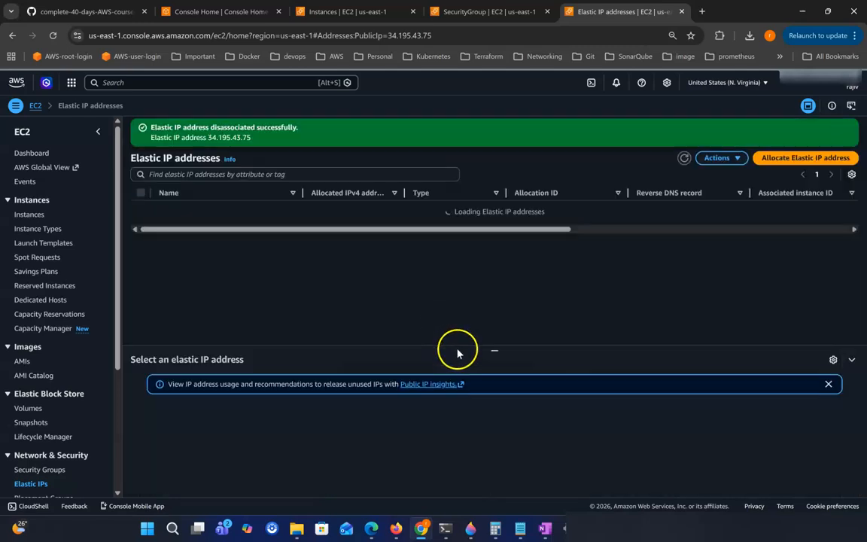
pyautogui.click(845, 127)
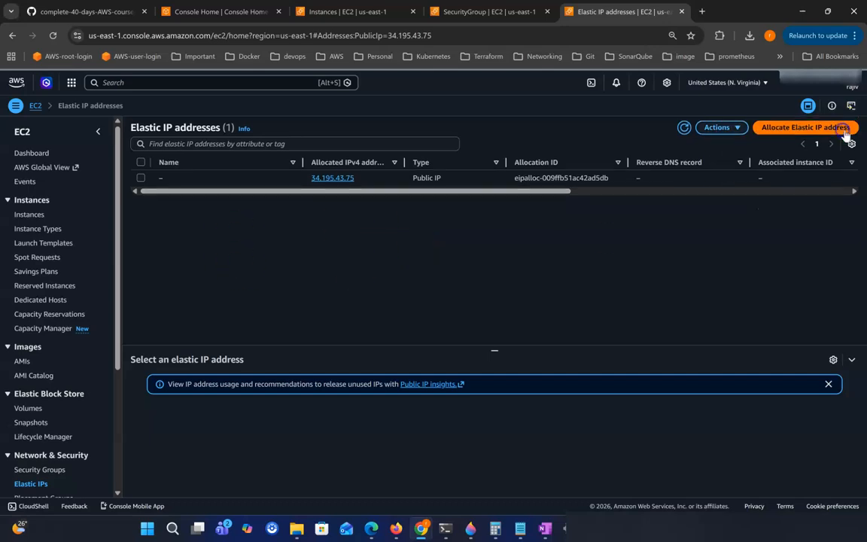
# - Release the Elastic IP address 34.195.43.75 and dismiss the notification
pyautogui.click(141, 178)
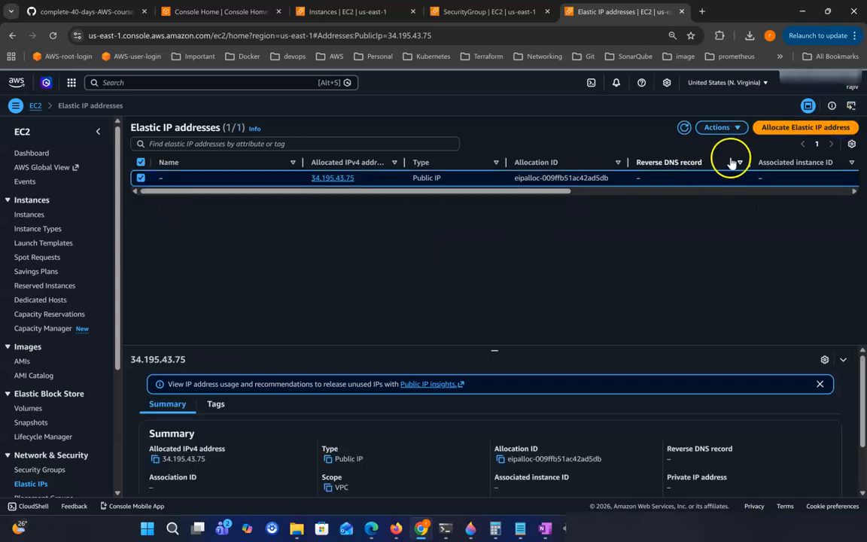
pyautogui.click(741, 130)
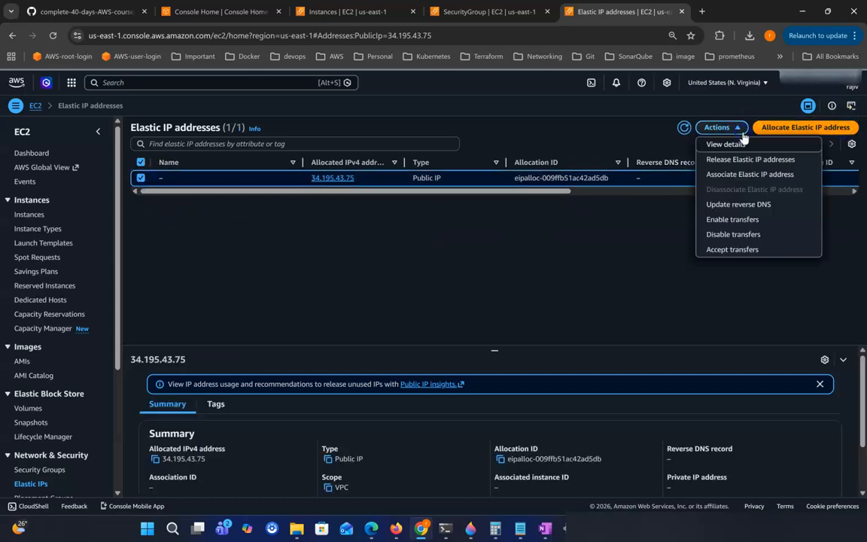
pyautogui.click(776, 164)
pyautogui.click(663, 366)
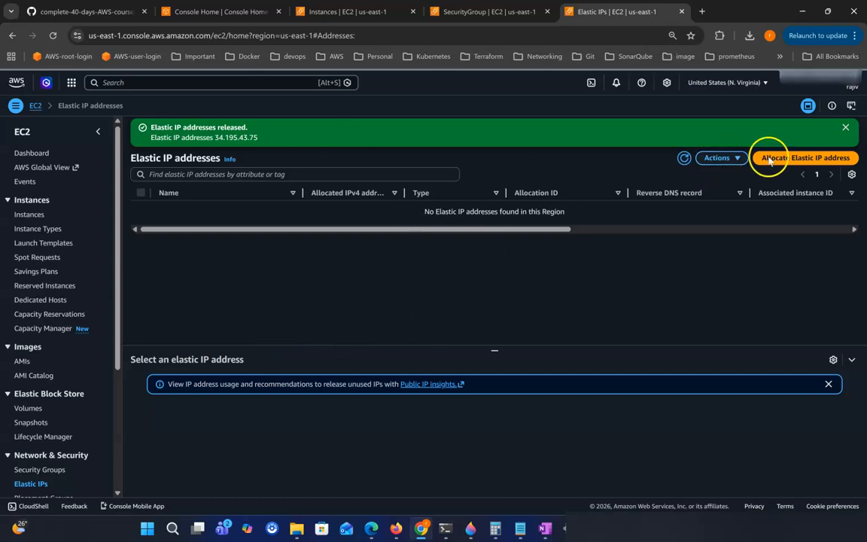
pyautogui.click(845, 128)
# - Refresh the Instances page and check the public IPv4 address currently assigned to a1
pyautogui.click(342, 11)
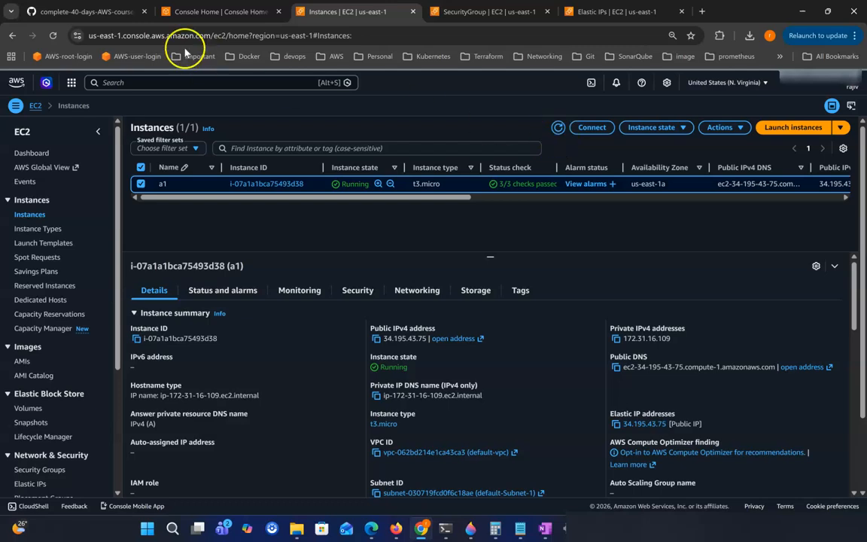
pyautogui.click(556, 129)
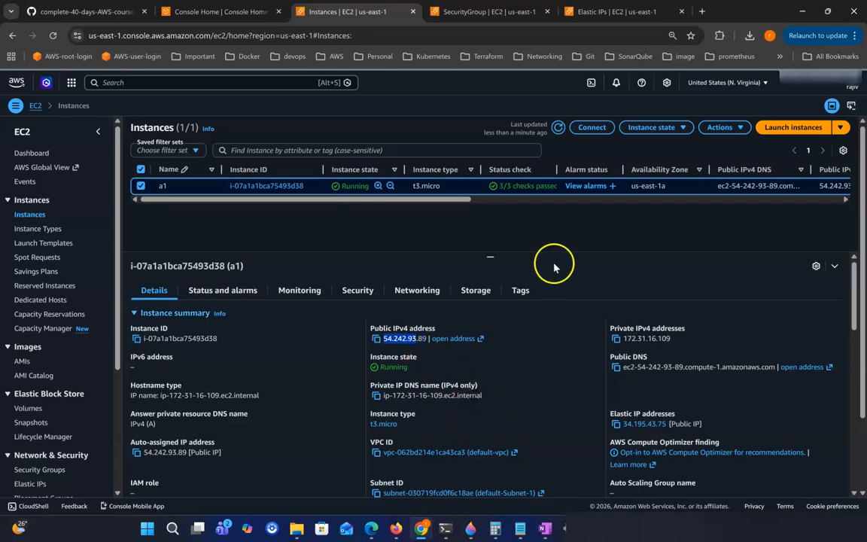
pyautogui.click(527, 250)
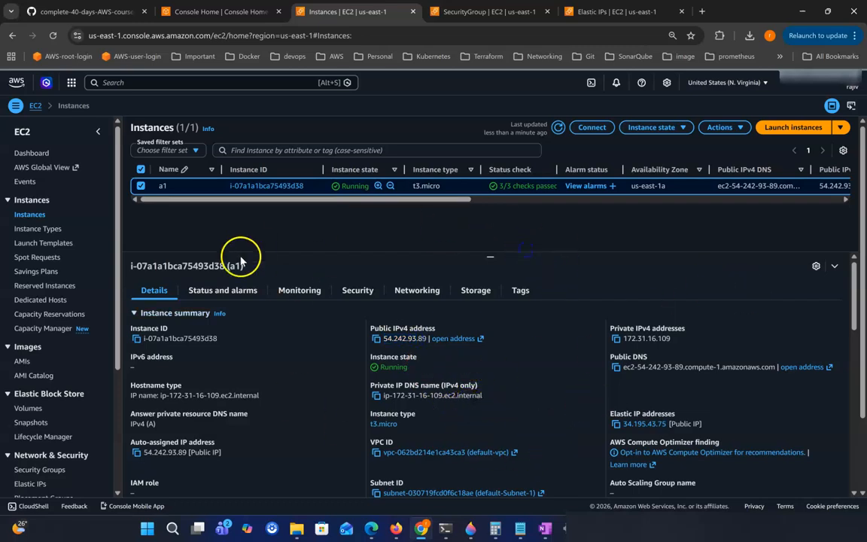
# - Switch to the terminal and open a new Ubuntu session in a separate tab
pyautogui.click(446, 529)
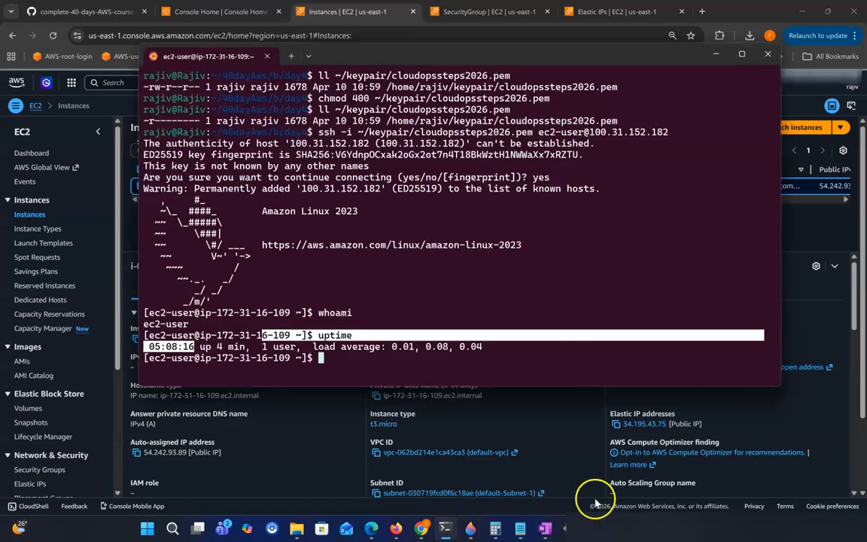
pyautogui.click(506, 295)
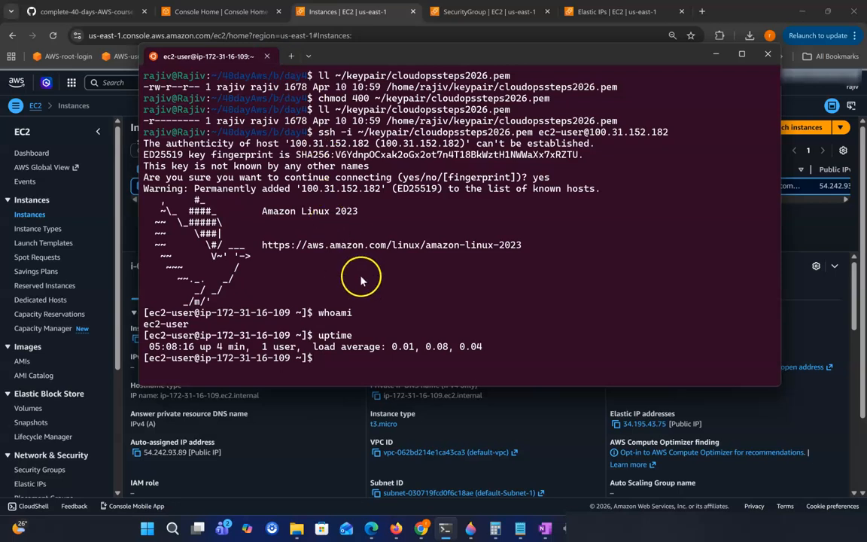
pyautogui.click(308, 55)
pyautogui.click(322, 135)
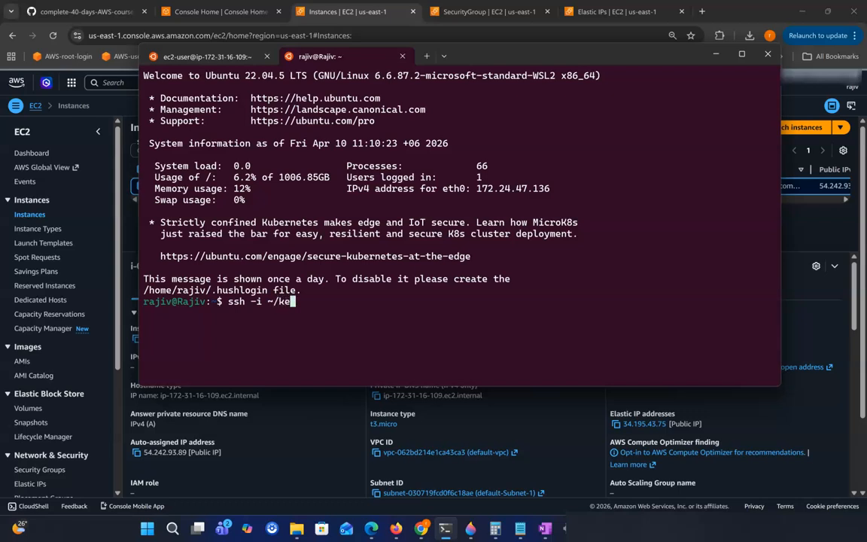
pyautogui.press('Tab')
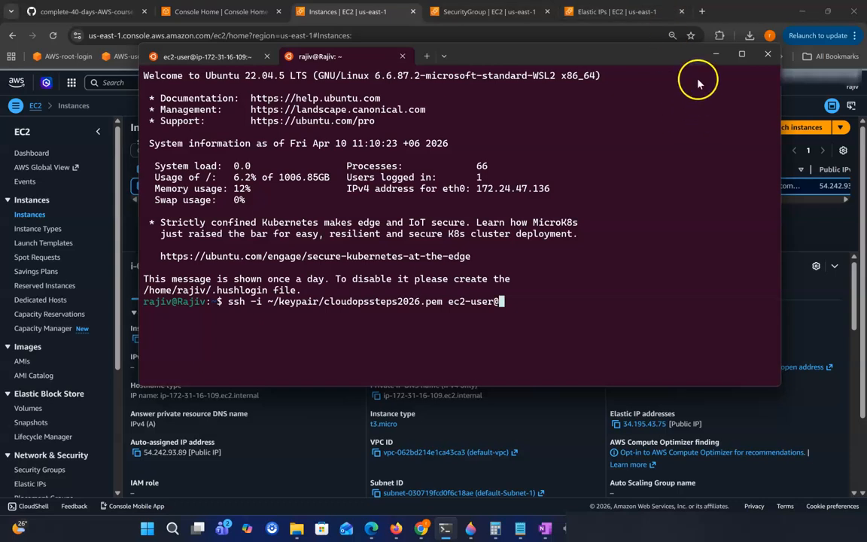
pyautogui.click(715, 54)
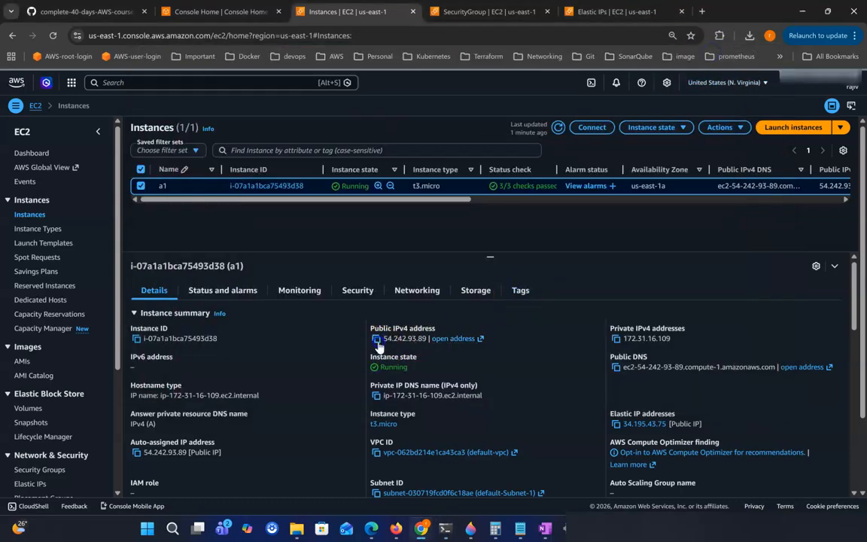
pyautogui.click(376, 337)
pyautogui.click(446, 528)
pyautogui.hotkey('ctrl', 'v')
pyautogui.press('Return')
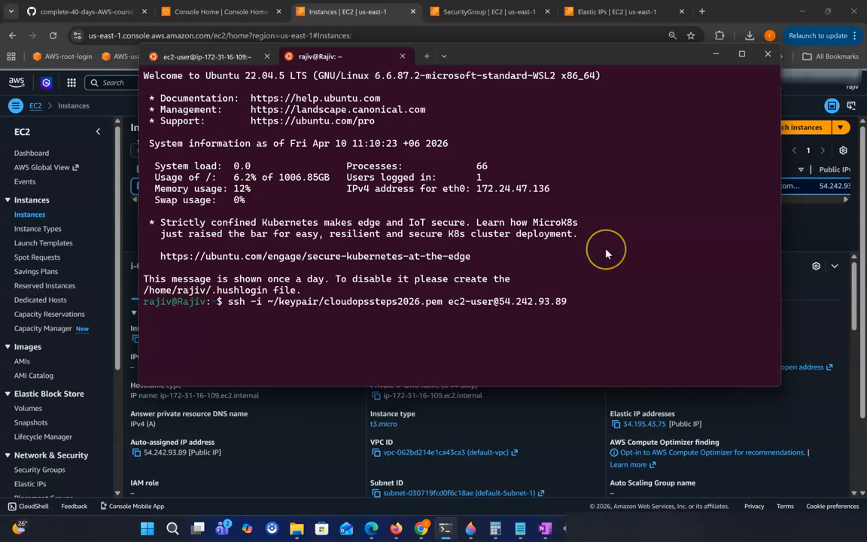
pyautogui.write('yes')
pyautogui.press('Return')
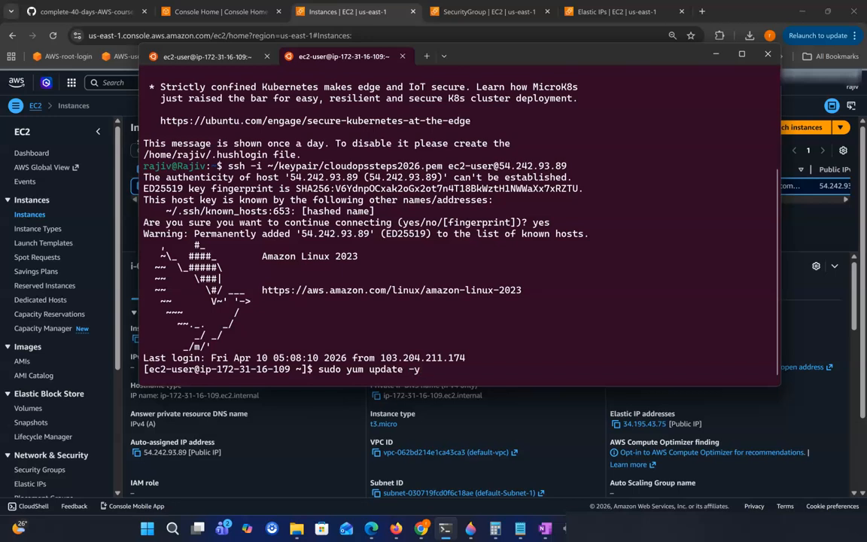
# - Run sudo yum update -y on the instance, plus the nginx install and start commands copied from Day-05-EC2.md
pyautogui.press('Return')
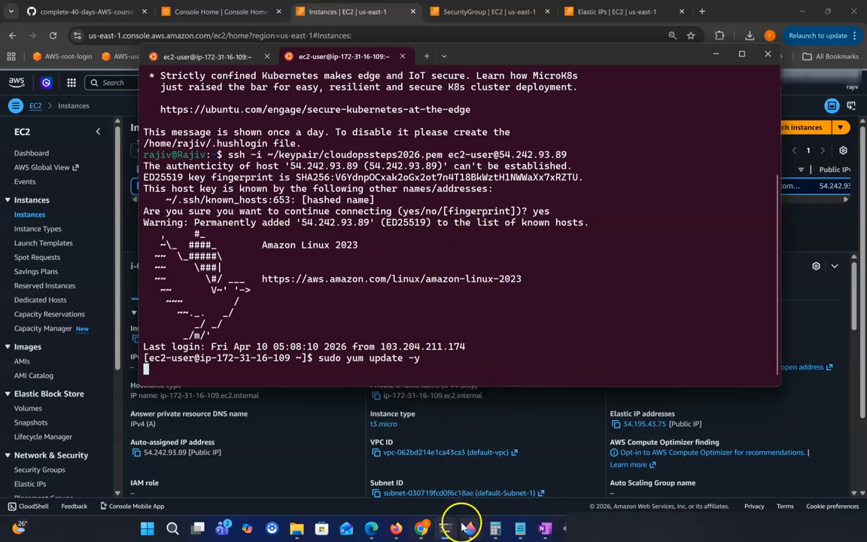
pyautogui.click(91, 11)
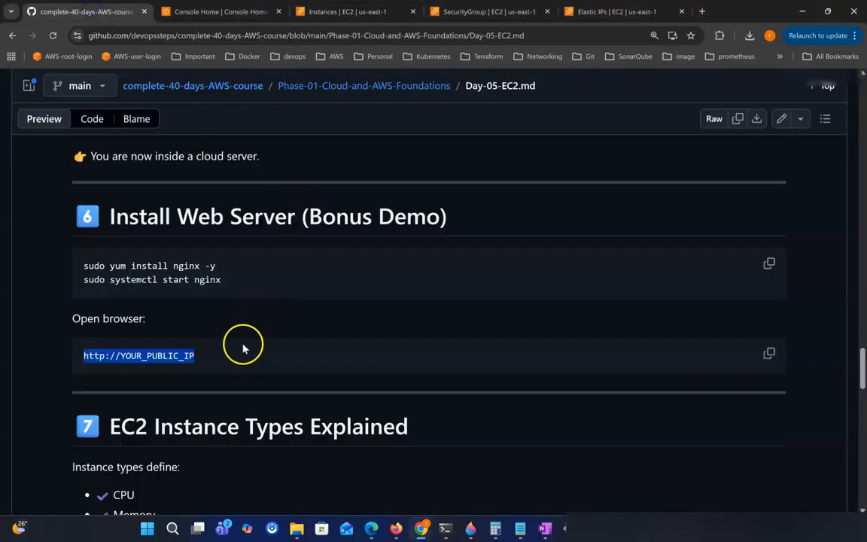
pyautogui.moveTo(84, 266); pyautogui.dragTo(296, 268)
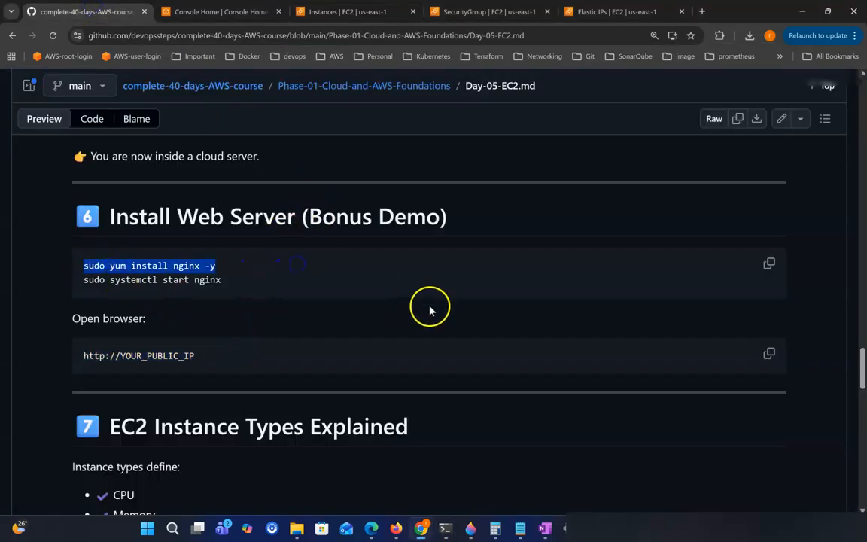
pyautogui.click(769, 265)
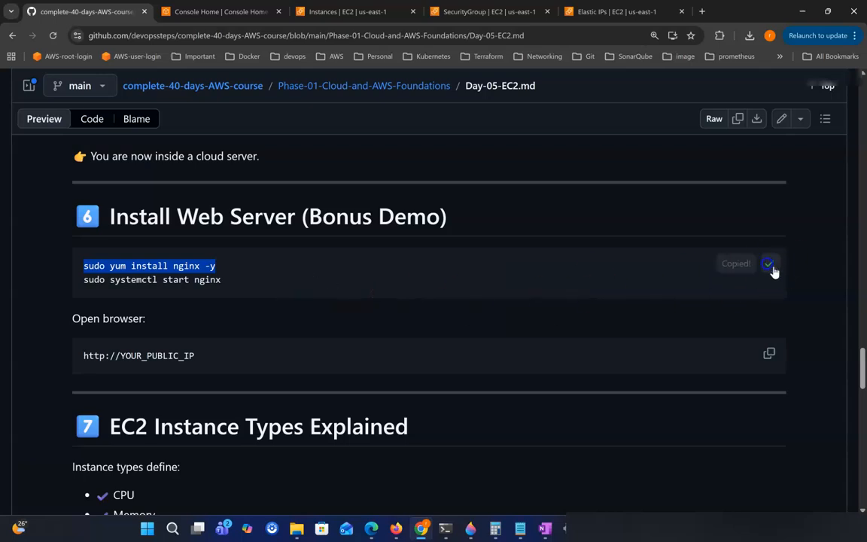
pyautogui.click(448, 528)
pyautogui.hotkey('ctrl', 'v')
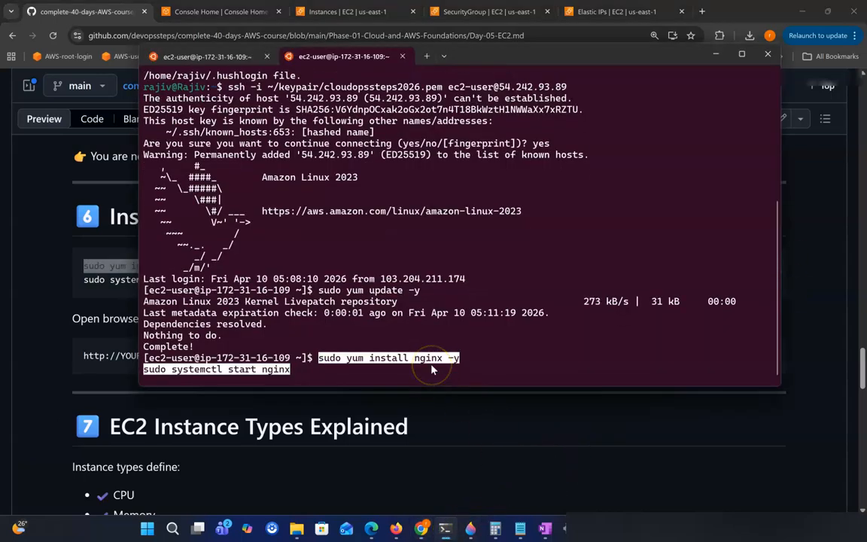
pyautogui.press('Return')
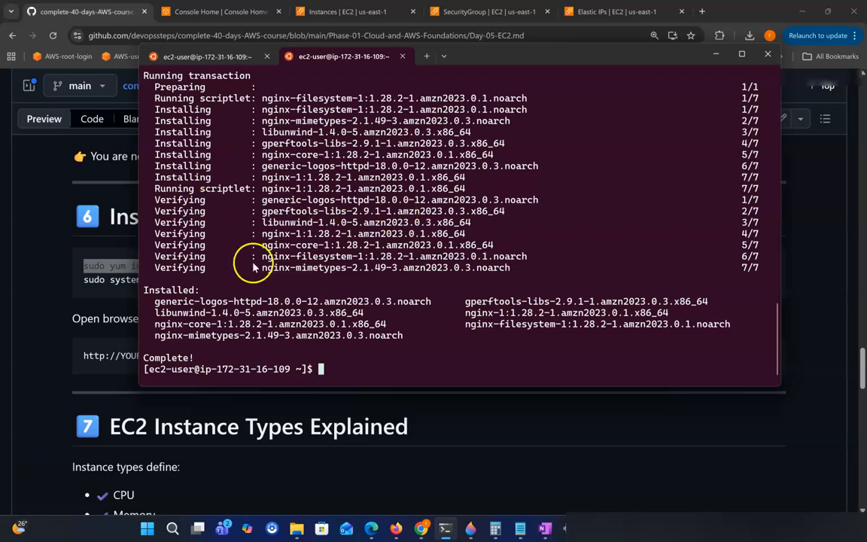
pyautogui.click(41, 250)
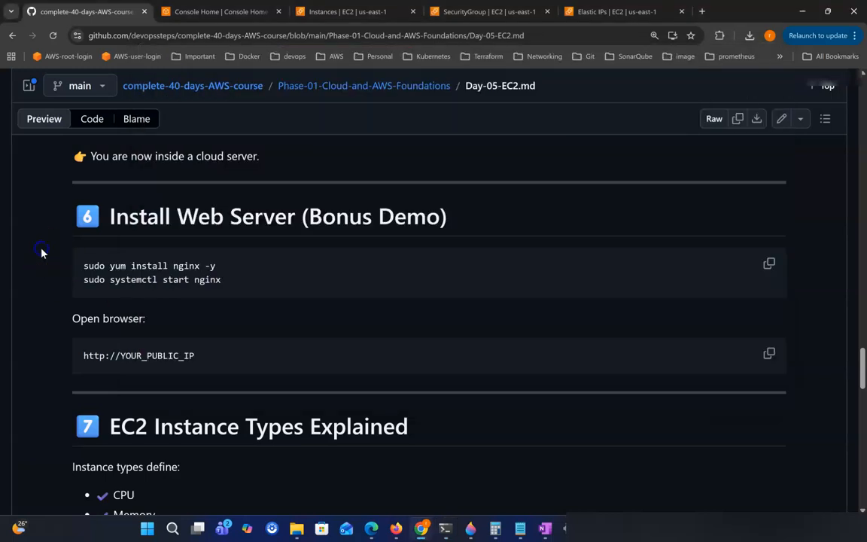
pyautogui.click(198, 17)
pyautogui.click(354, 11)
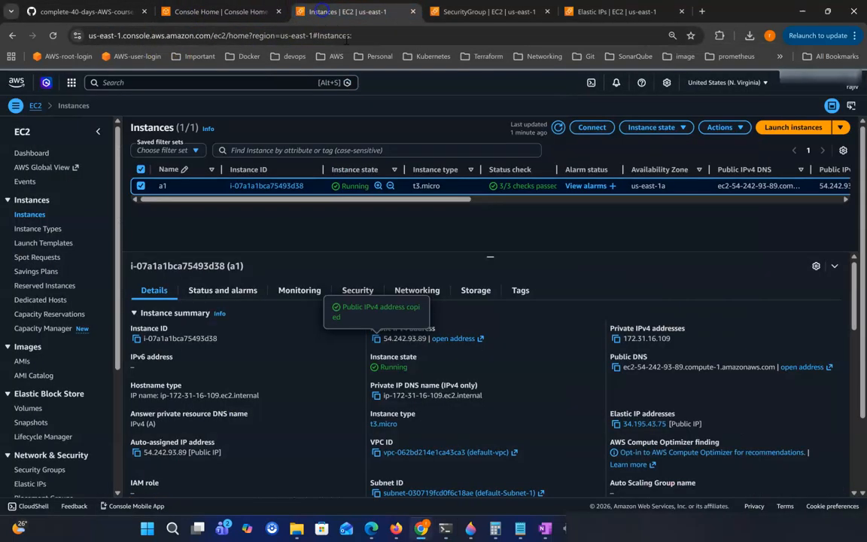
pyautogui.click(701, 11)
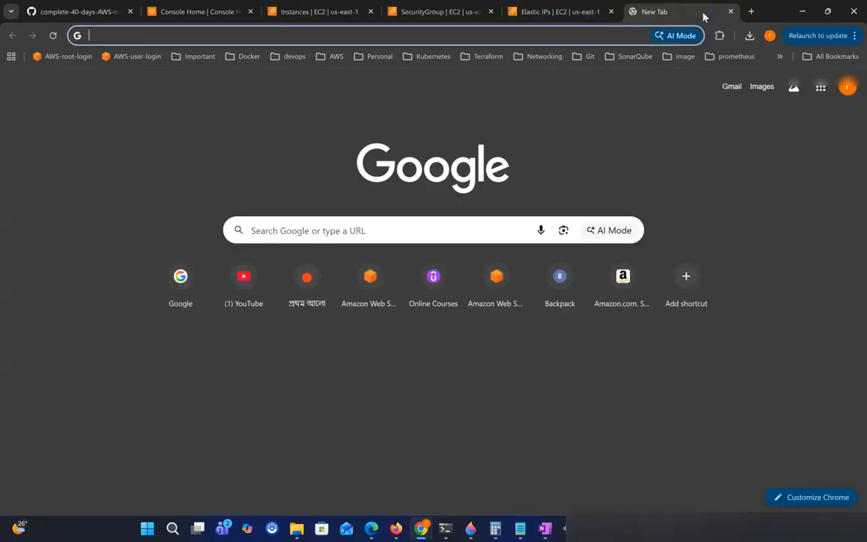
pyautogui.write('http://')
pyautogui.hotkey('ctrl', 'v')
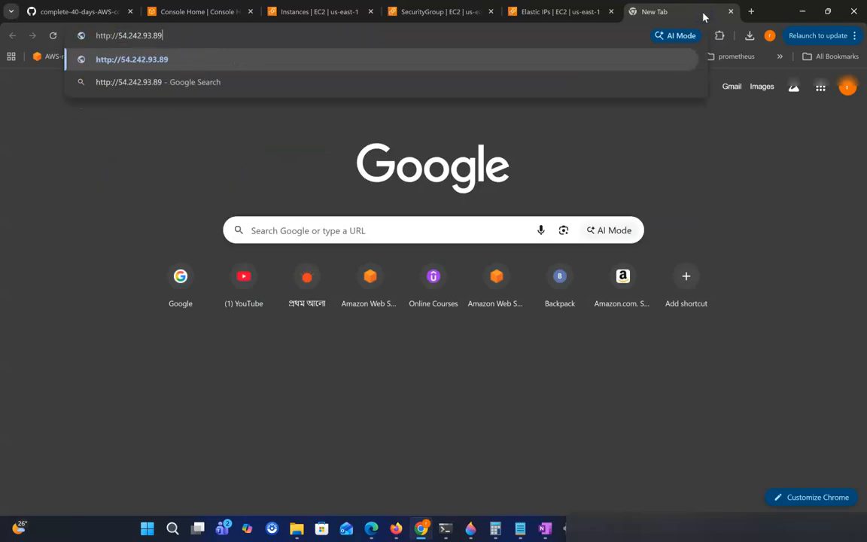
pyautogui.press('Return')
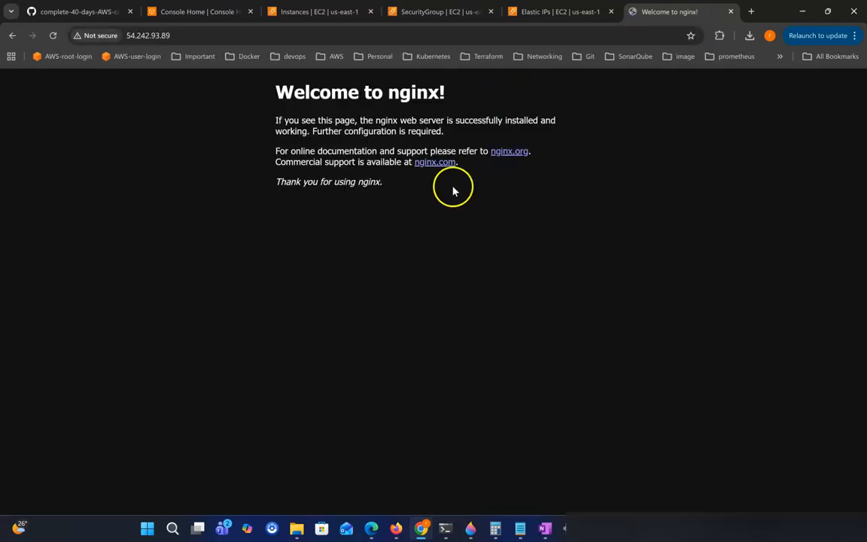
pyautogui.moveTo(408, 172); pyautogui.dragTo(265, 96)
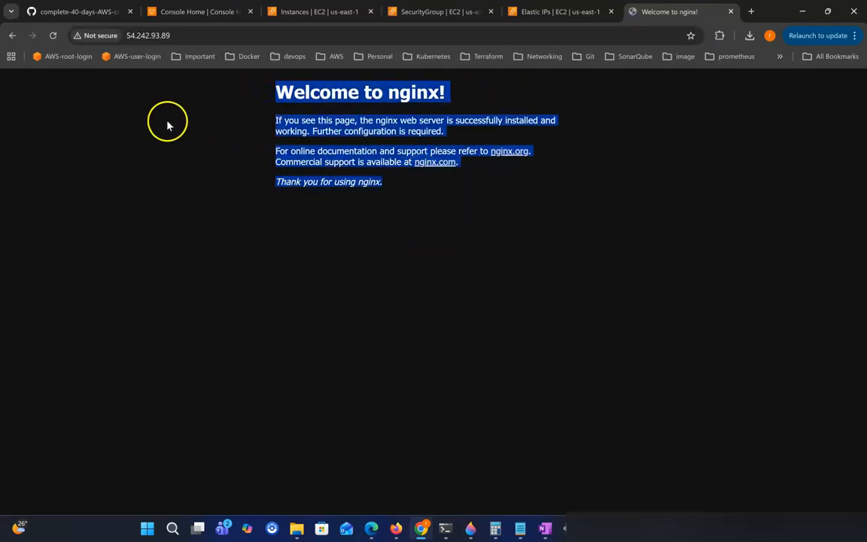
# - Review the nginx install and start commands in Day-05-EC2.md
pyautogui.click(319, 13)
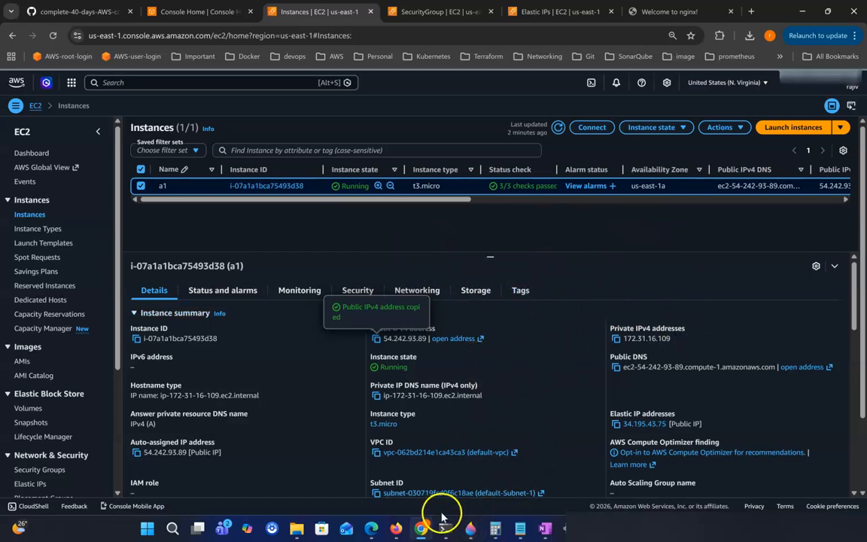
pyautogui.click(75, 11)
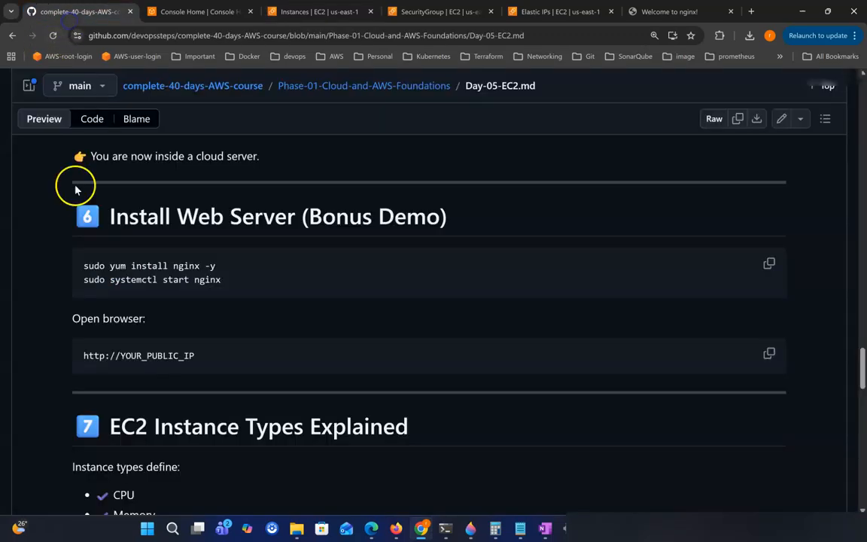
pyautogui.moveTo(221, 280); pyautogui.dragTo(110, 265)
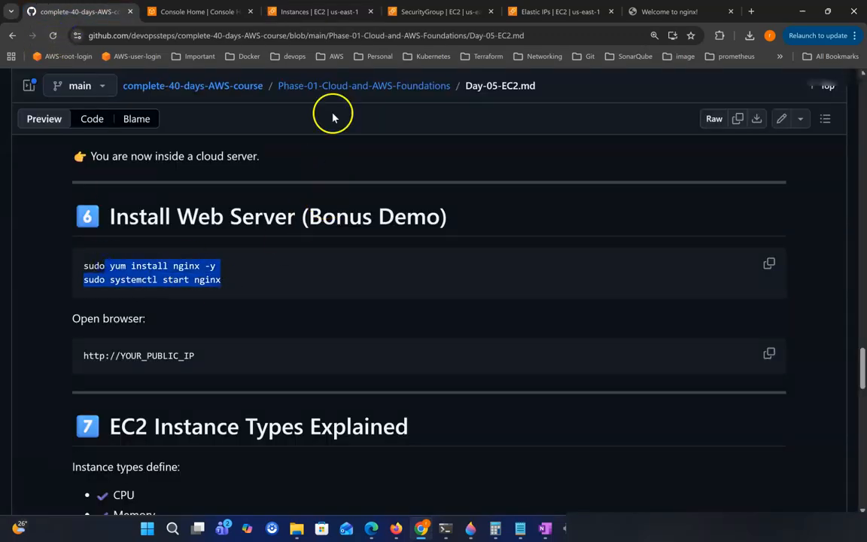
# - Terminate the EC2 instance a1 from the Instances page and confirm the deletion
pyautogui.click(313, 11)
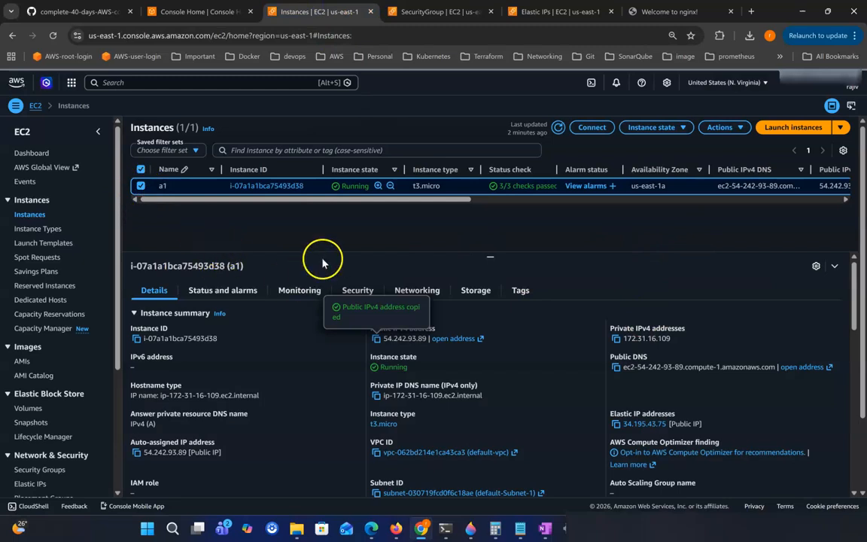
pyautogui.click(652, 127)
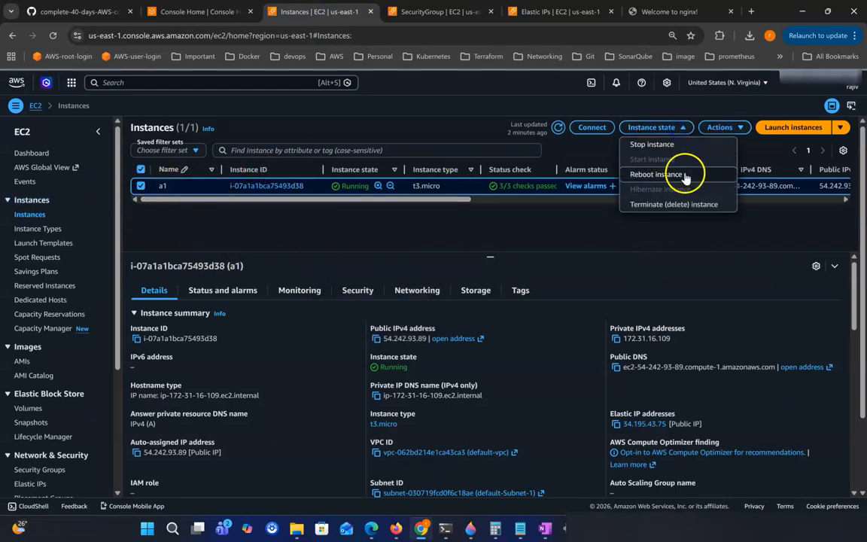
pyautogui.click(676, 204)
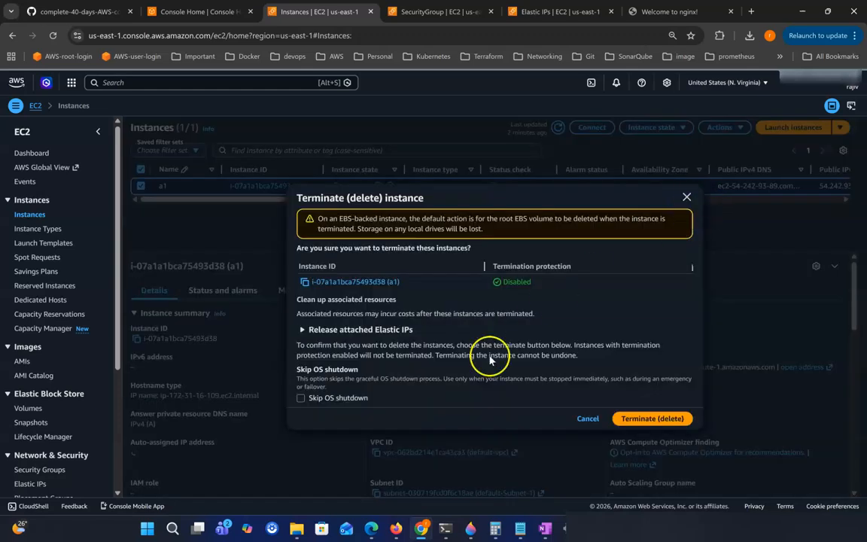
pyautogui.click(643, 420)
# - Set up a new EC2 instance launch named a2 with the key pair youtube-245
pyautogui.click(785, 131)
pyautogui.click(117, 203)
pyautogui.write('a2')
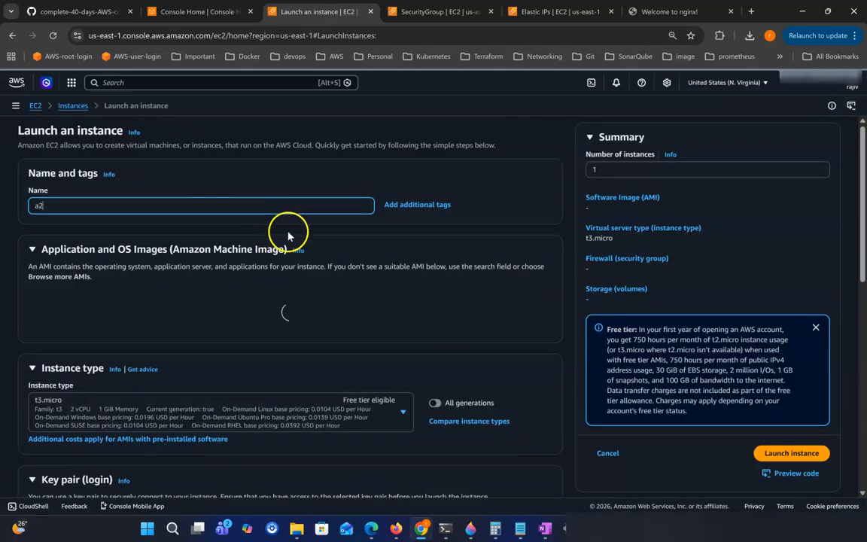
pyautogui.scroll(-3, 226, 313)
pyautogui.scroll(-2, 188, 338)
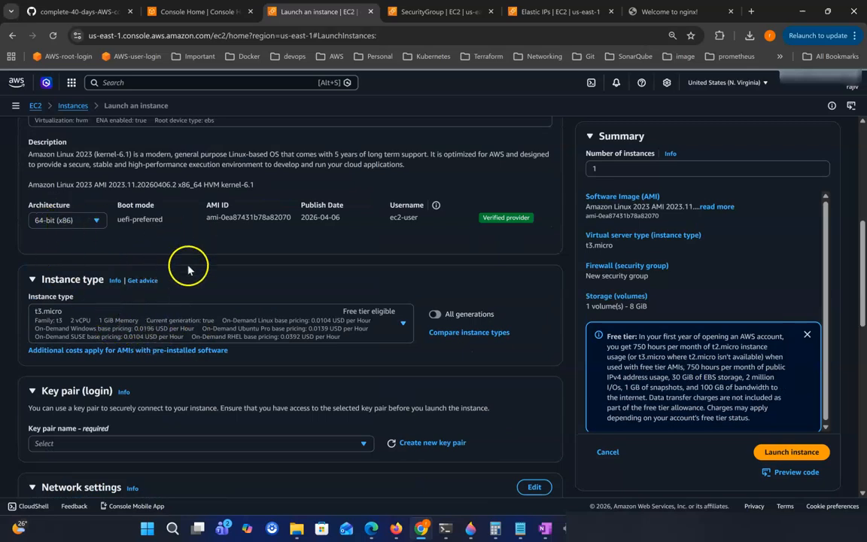
pyautogui.scroll(-2, 217, 295)
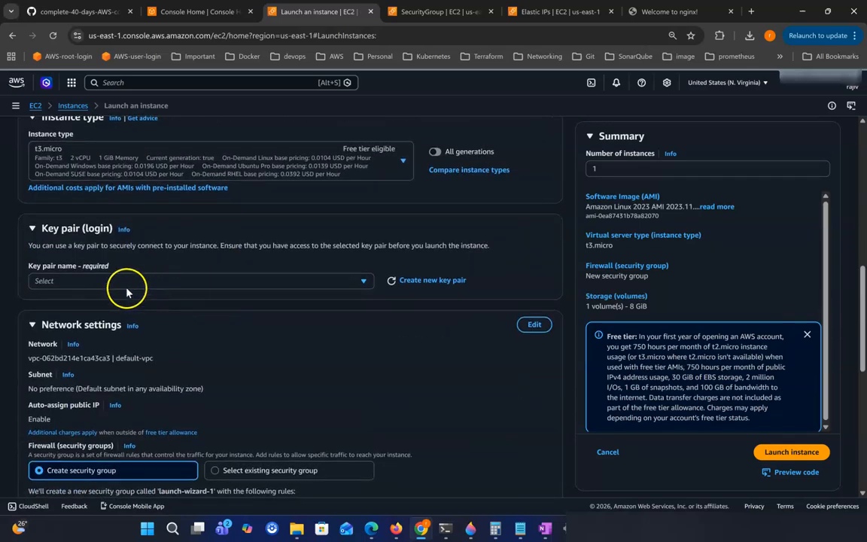
pyautogui.click(127, 281)
pyautogui.click(91, 332)
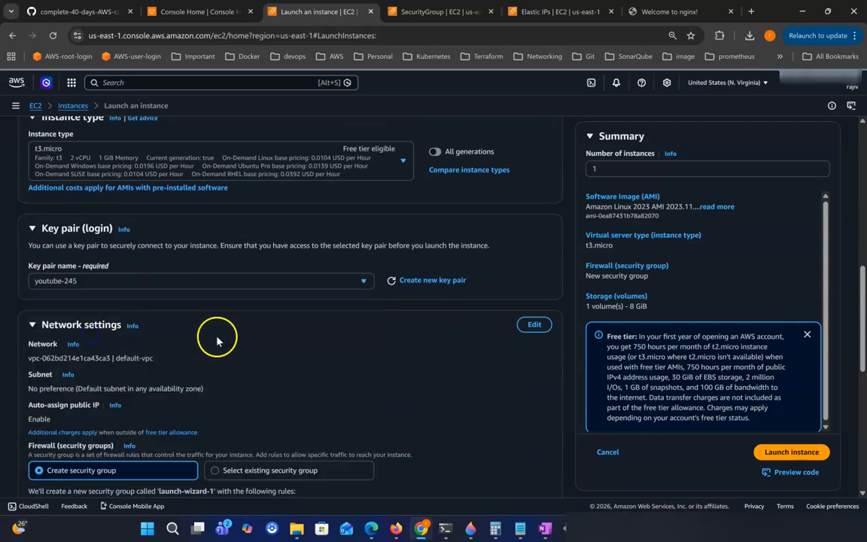
# - Assign the existing security group allow-allip to a2 in the network settings
pyautogui.scroll(-1, 222, 344)
pyautogui.scroll(-1, 222, 343)
pyautogui.click(249, 340)
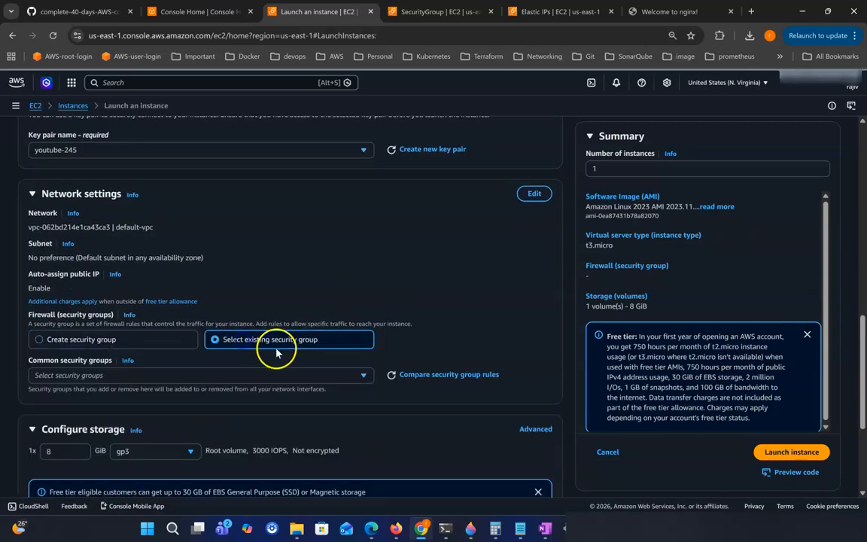
pyautogui.click(136, 375)
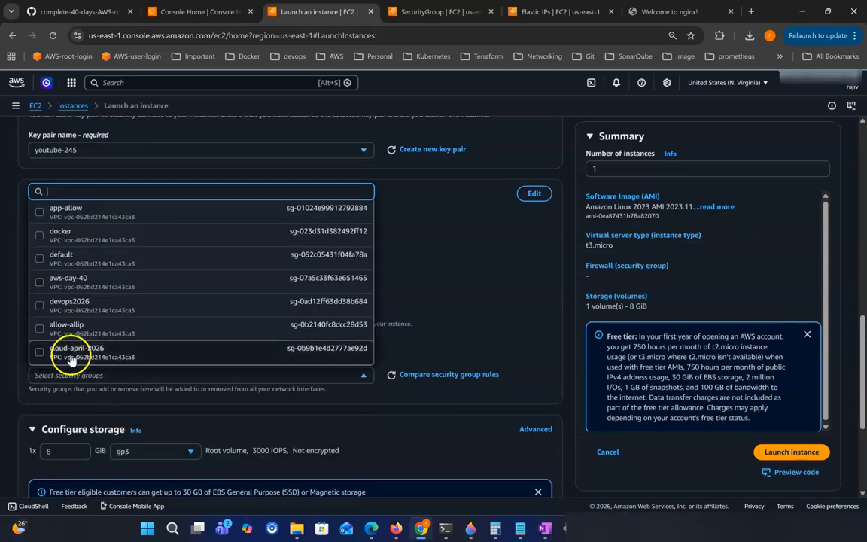
pyautogui.click(76, 331)
# - Expand a2's advanced details and paste the nginx install and start commands copied from Day-05-EC2.md into the user data
pyautogui.scroll(-2, 211, 355)
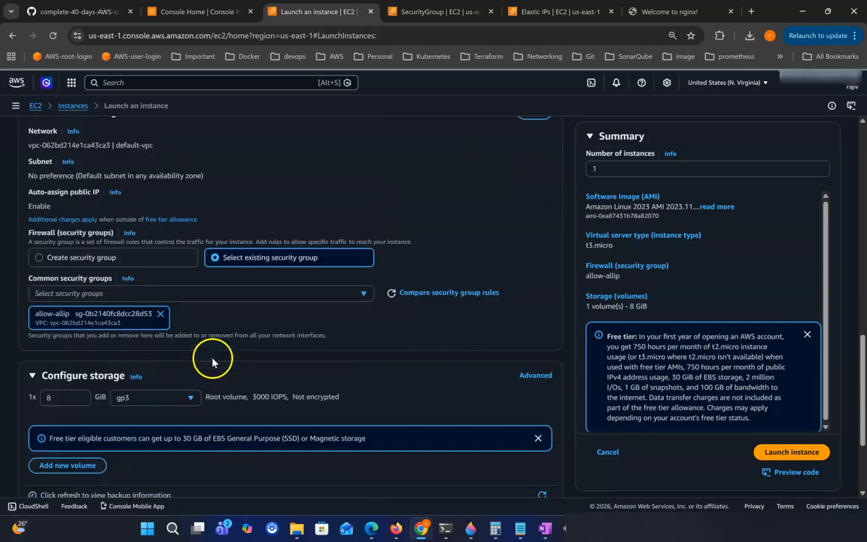
pyautogui.scroll(-2, 212, 364)
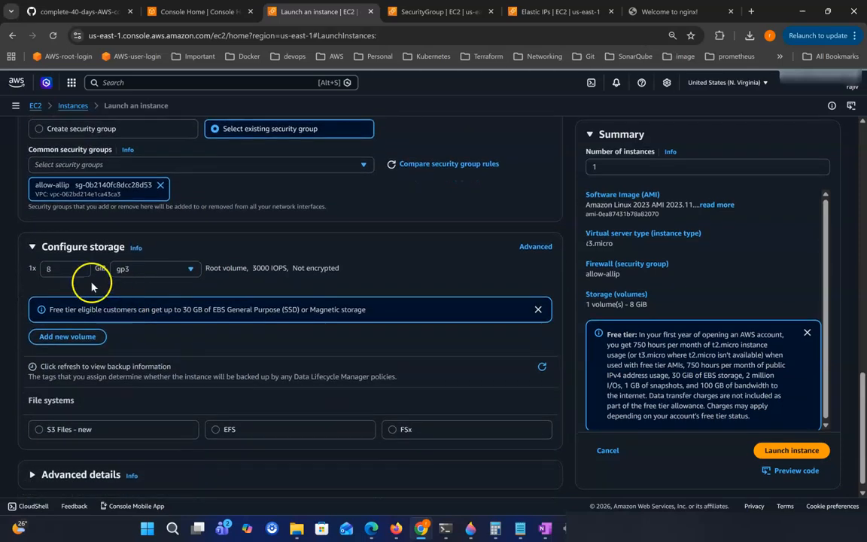
pyautogui.scroll(1, 187, 287)
pyautogui.scroll(-2, 186, 311)
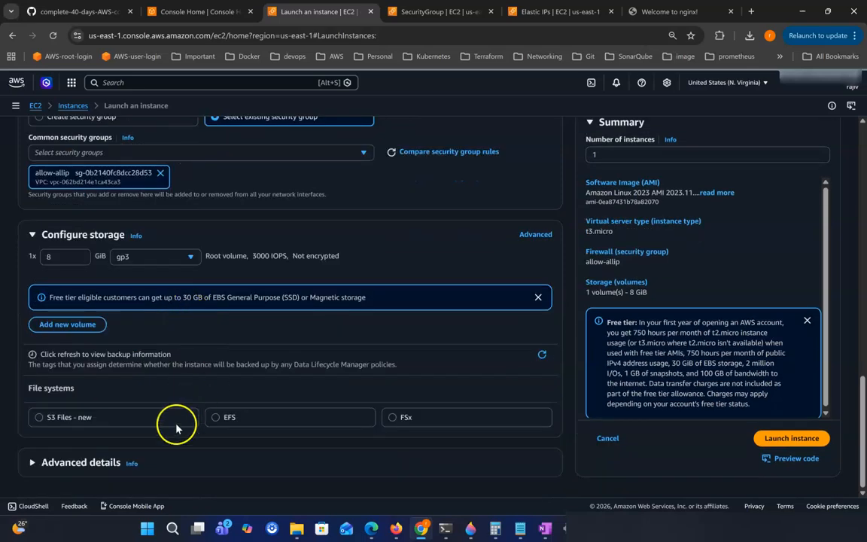
pyautogui.click(94, 465)
pyautogui.scroll(-10, 257, 441)
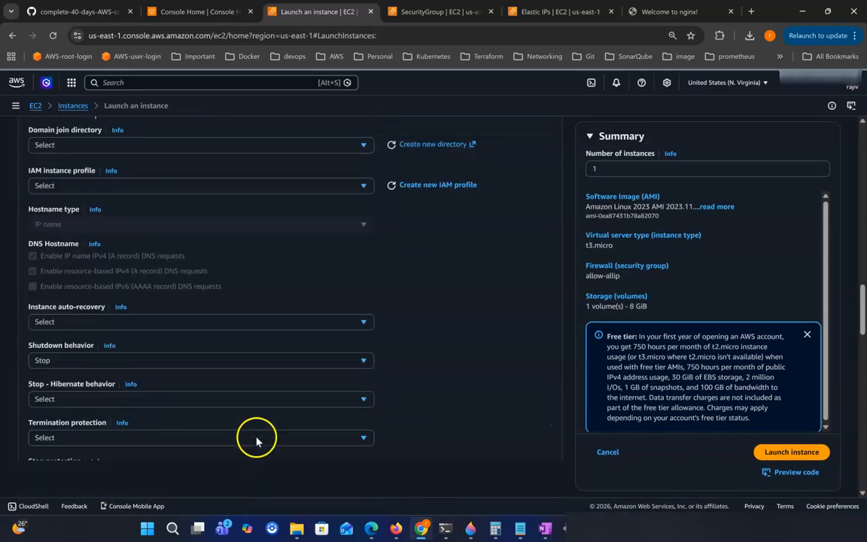
pyautogui.scroll(-5, 257, 440)
pyautogui.click(83, 304)
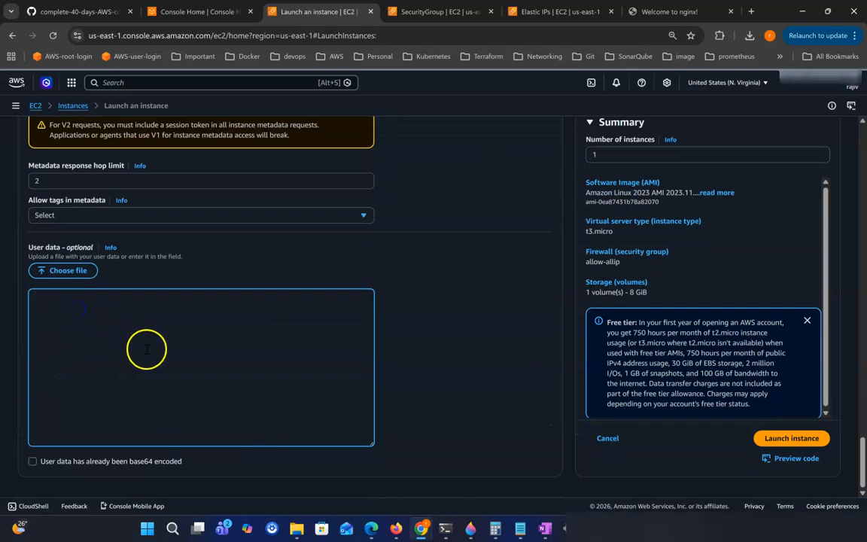
pyautogui.click(111, 11)
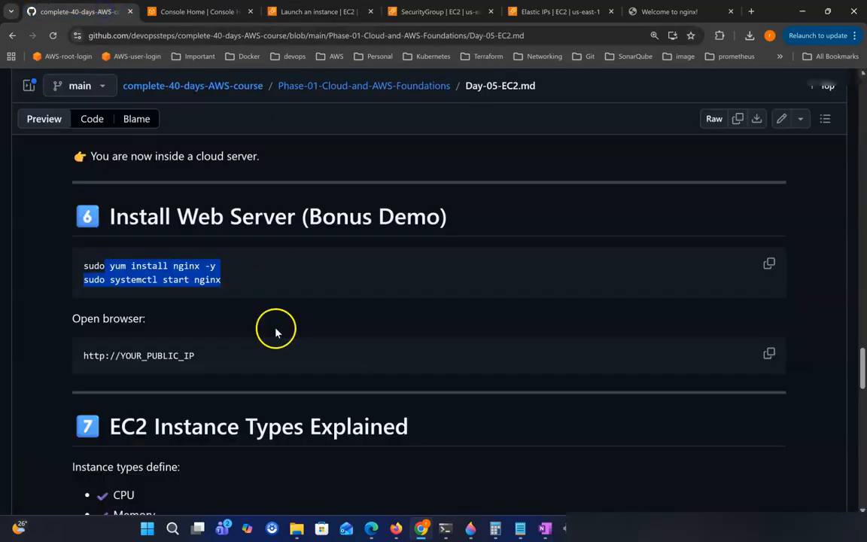
pyautogui.click(253, 266)
pyautogui.click(768, 264)
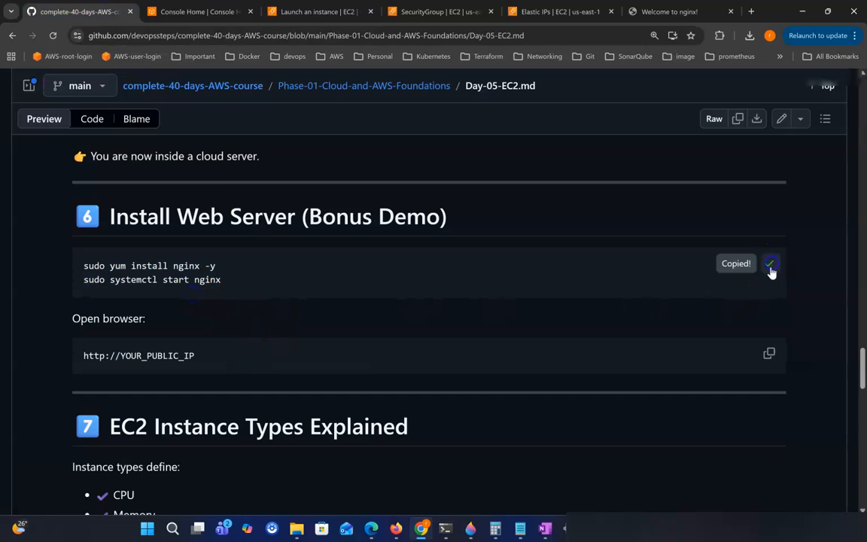
pyautogui.click(316, 11)
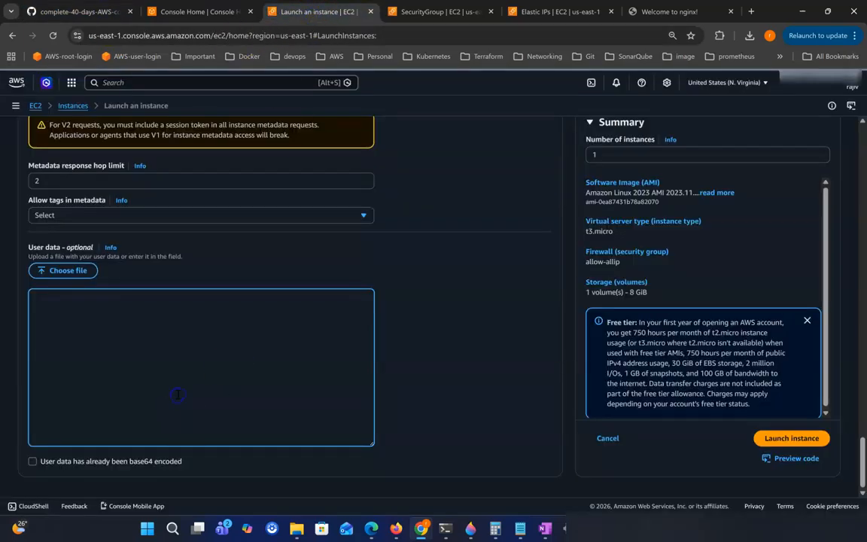
pyautogui.hotkey('ctrl', 'v')
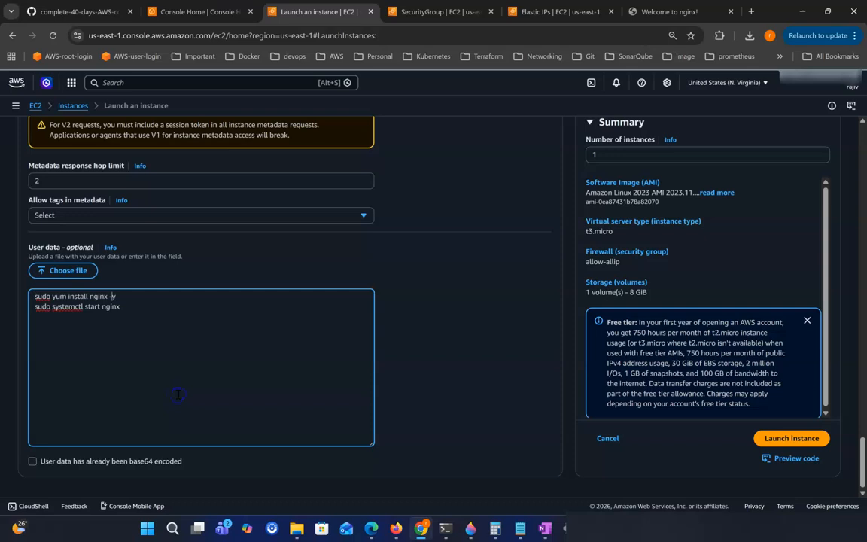
# - Add the lines #!/bin/bash and sudo yum update -y above the nginx commands in the user data
pyautogui.press('Return')
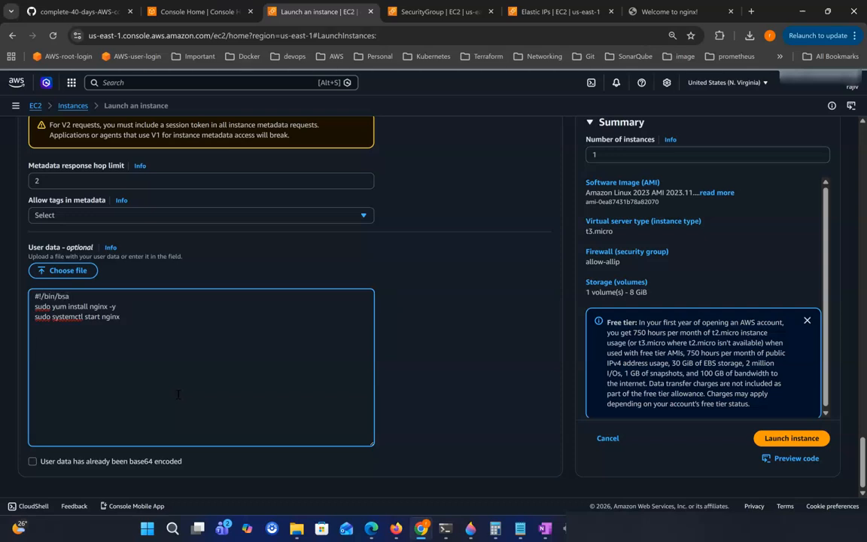
pyautogui.press('Return')
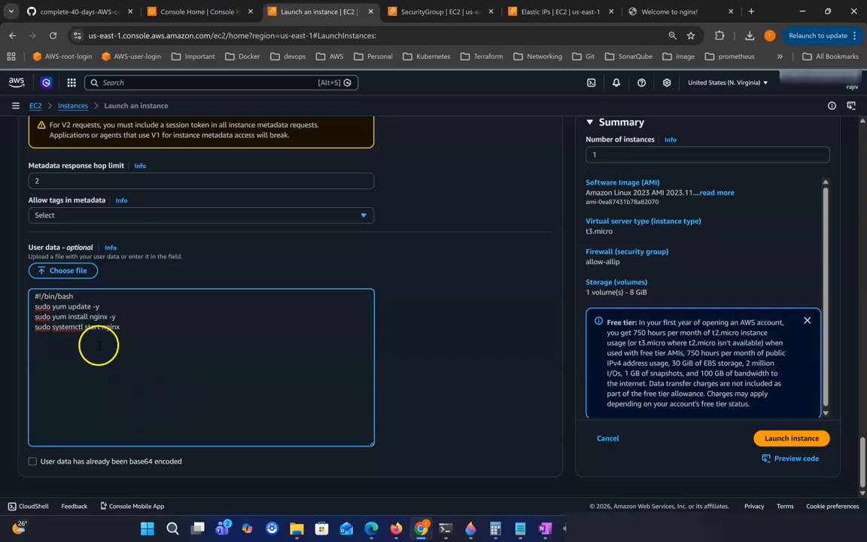
pyautogui.click(159, 329)
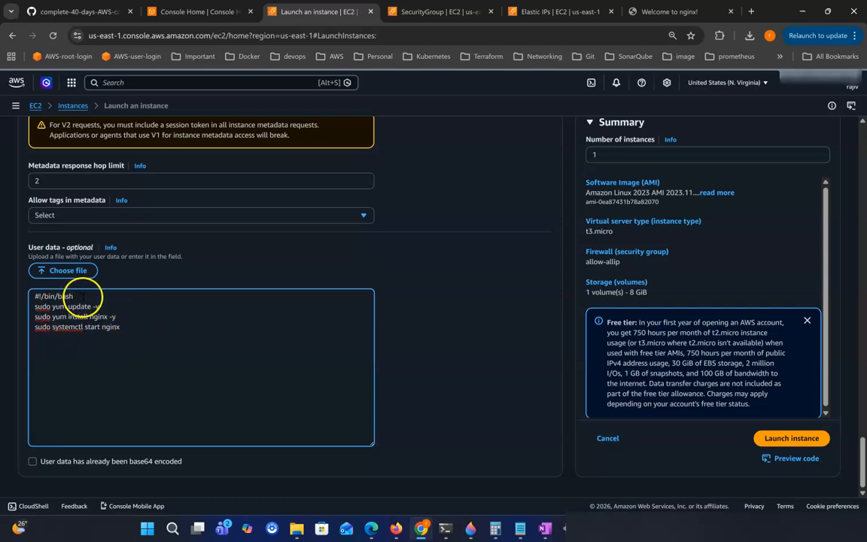
# - Check the lines of the user data script and the number of instances in the launch summary
pyautogui.click(137, 330)
pyautogui.moveTo(137, 330); pyautogui.dragTo(37, 316)
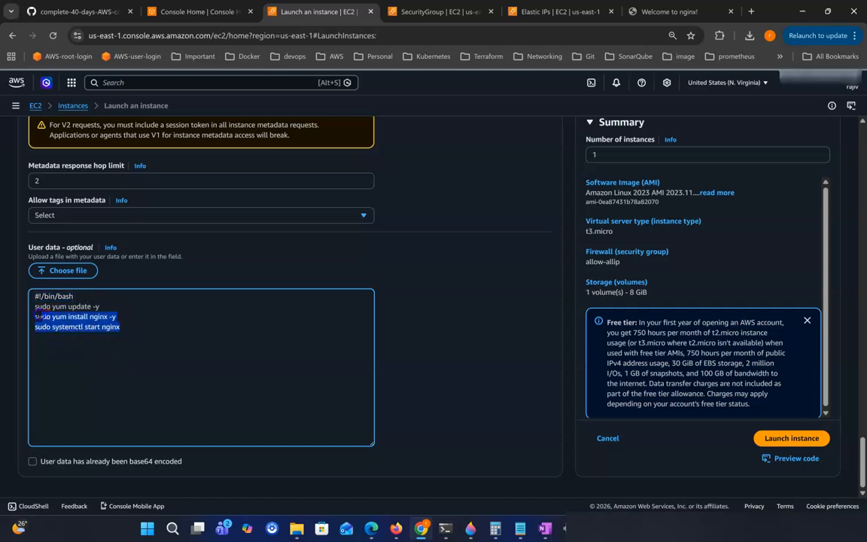
pyautogui.click(76, 342)
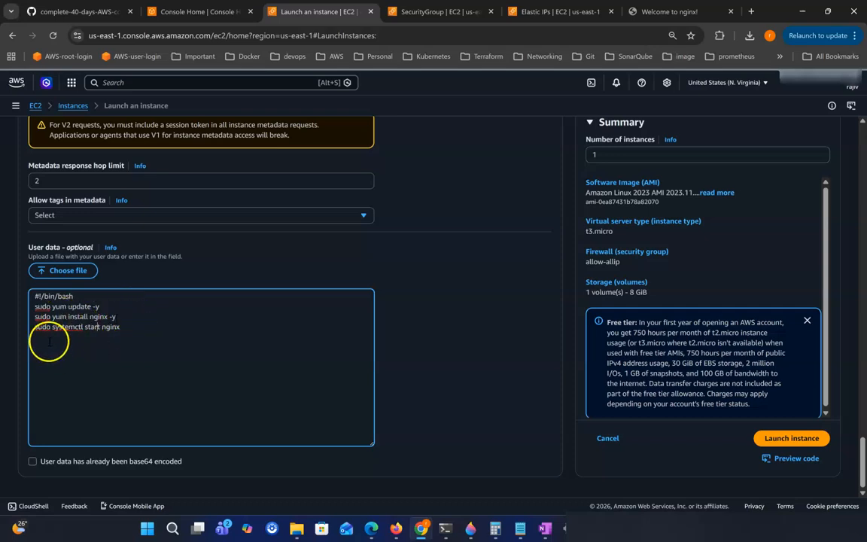
pyautogui.click(98, 299)
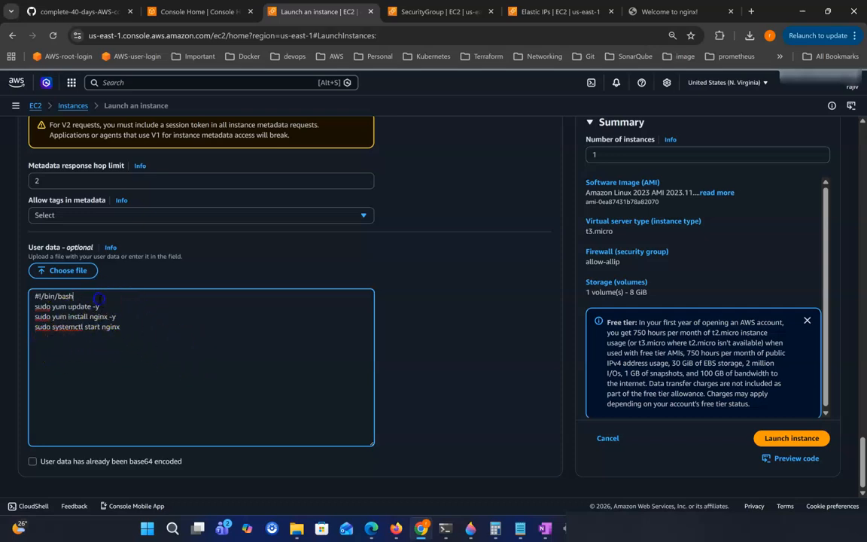
pyautogui.moveTo(128, 329); pyautogui.dragTo(34, 305)
pyautogui.moveTo(94, 335); pyautogui.dragTo(27, 313)
pyautogui.click(85, 358)
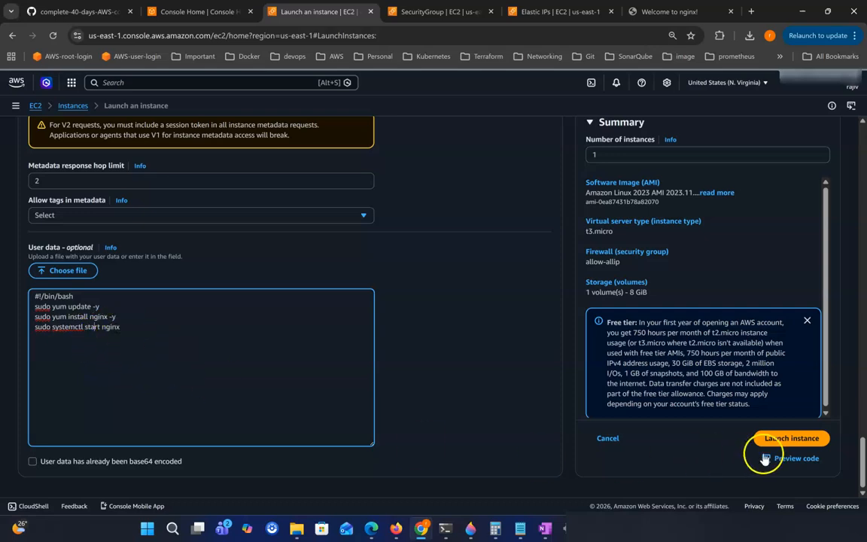
pyautogui.click(602, 154)
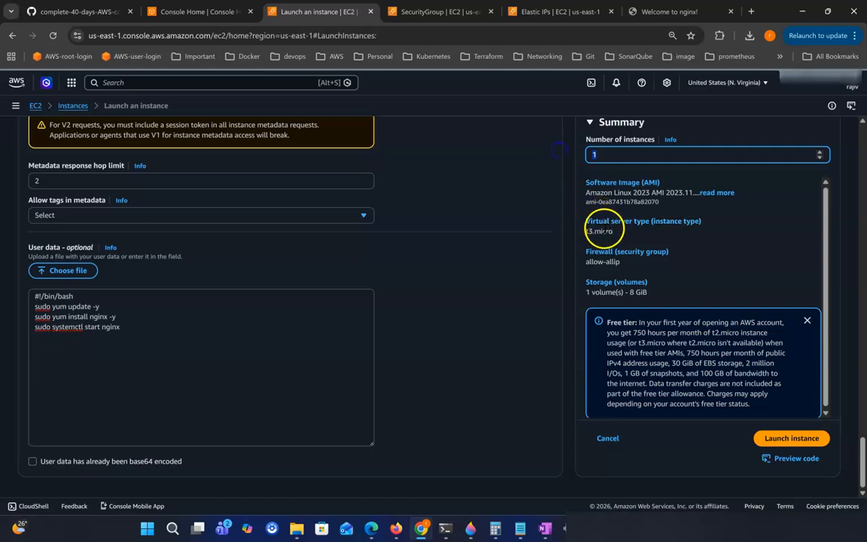
# - Set the number of instances to 1 and launch instance a2
pyautogui.write('32')
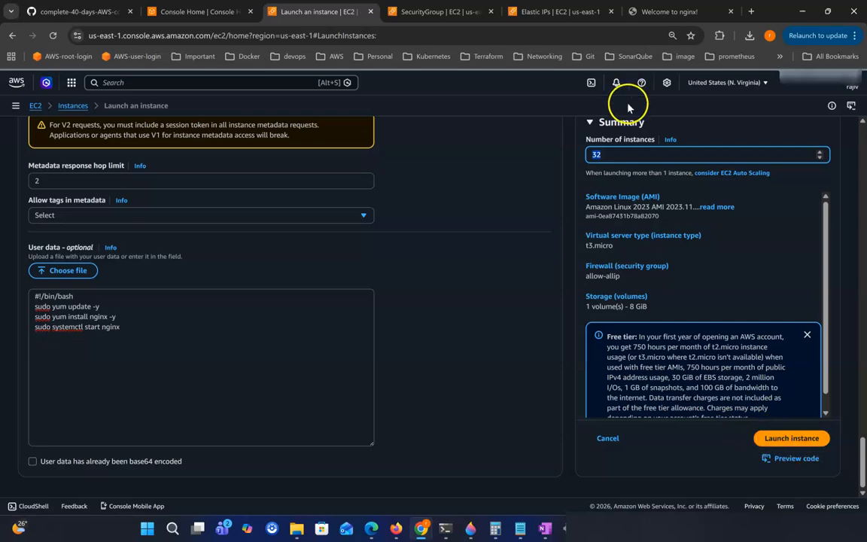
pyautogui.write('1')
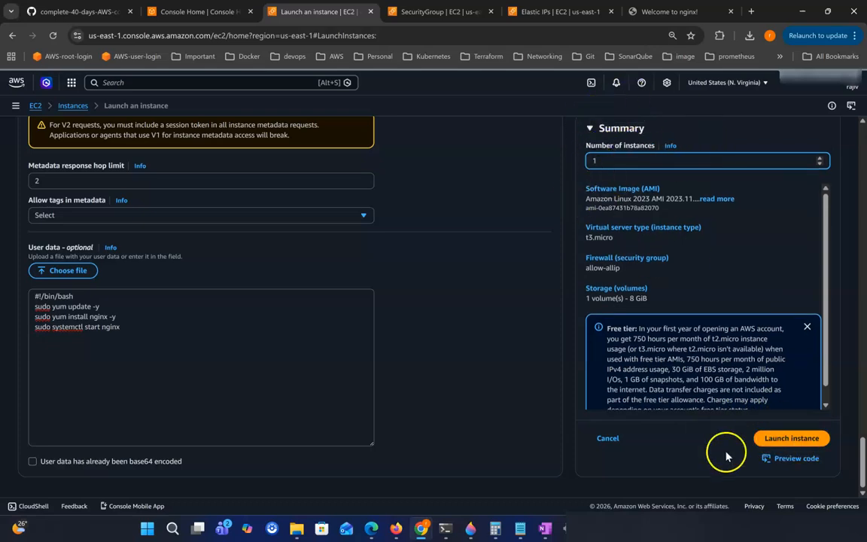
pyautogui.click(798, 444)
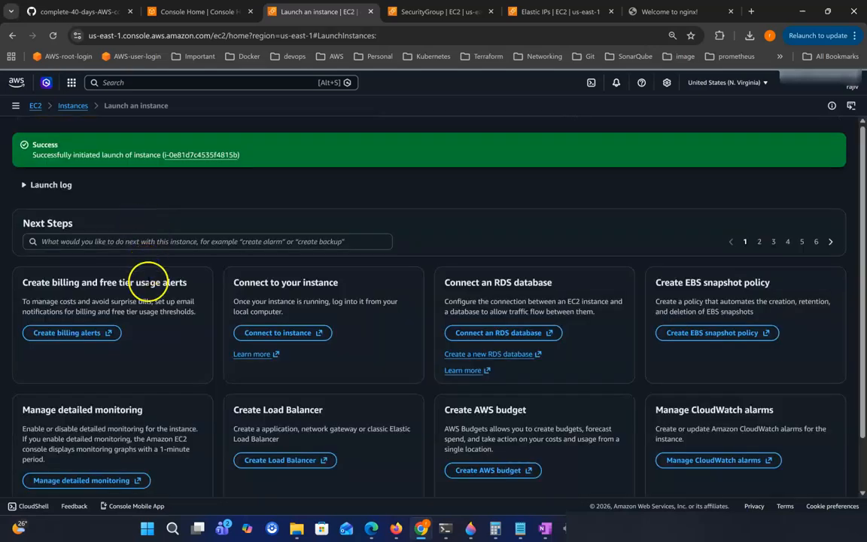
# - Open the list of all instances and look at the entries for a1 and a2
pyautogui.scroll(-2, 752, 406)
pyautogui.click(803, 468)
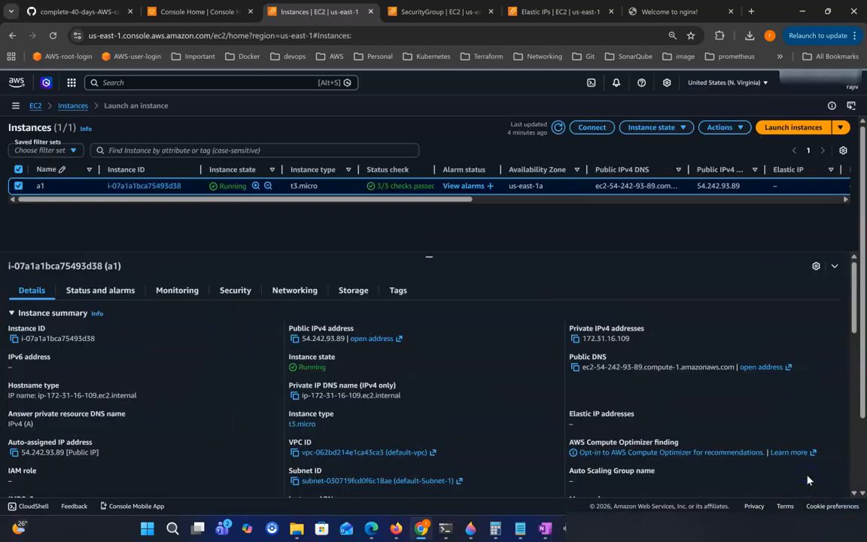
pyautogui.moveTo(251, 209); pyautogui.dragTo(151, 204)
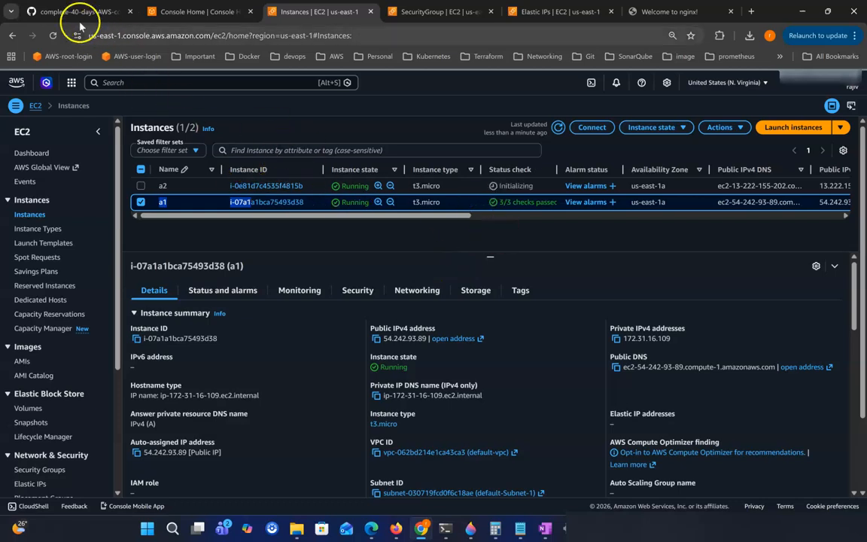
# - Switch to Day-05-EC2.md on GitHub and read what EC2 instance types define under EC2 Instance Types Explained
pyautogui.click(34, 11)
pyautogui.scroll(-4, 457, 248)
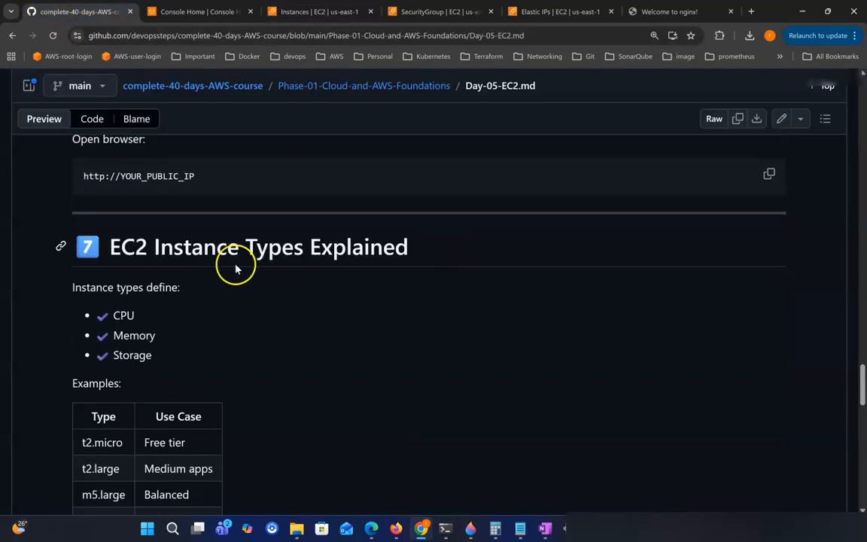
pyautogui.moveTo(112, 247); pyautogui.dragTo(429, 257)
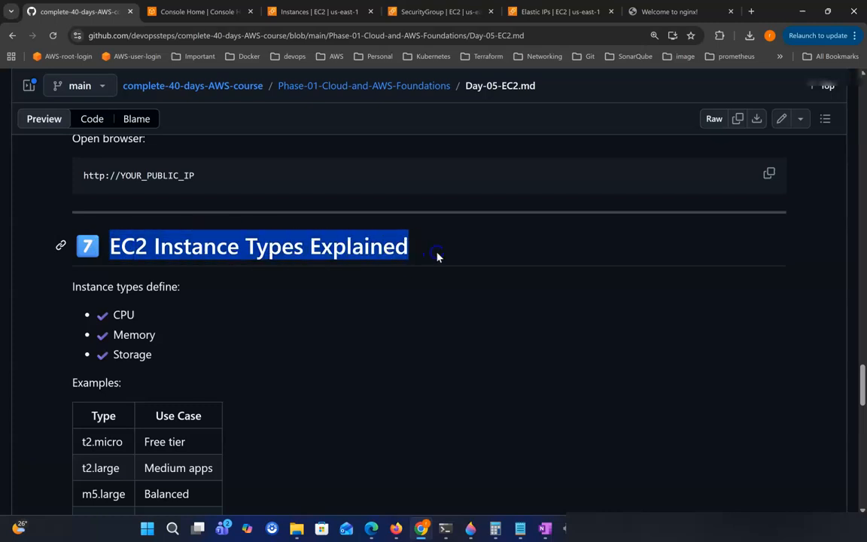
pyautogui.scroll(-1, 421, 267)
pyautogui.click(355, 284)
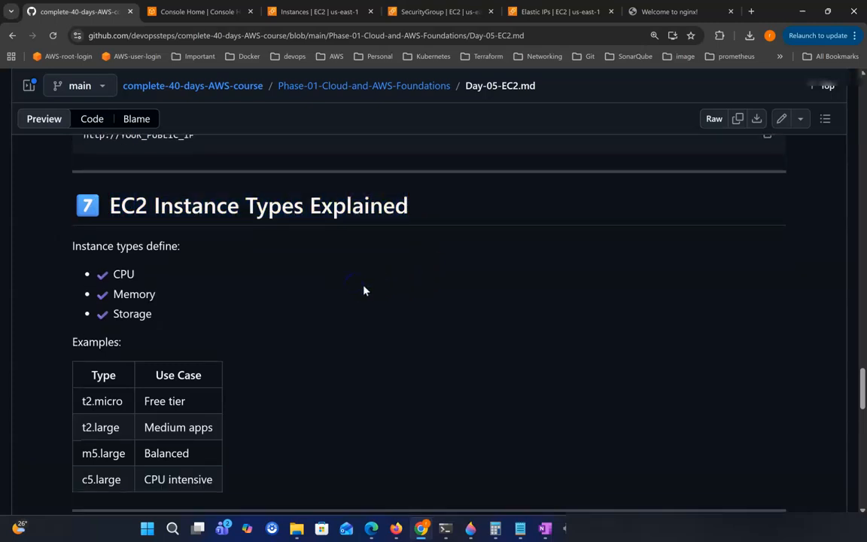
pyautogui.click(219, 302)
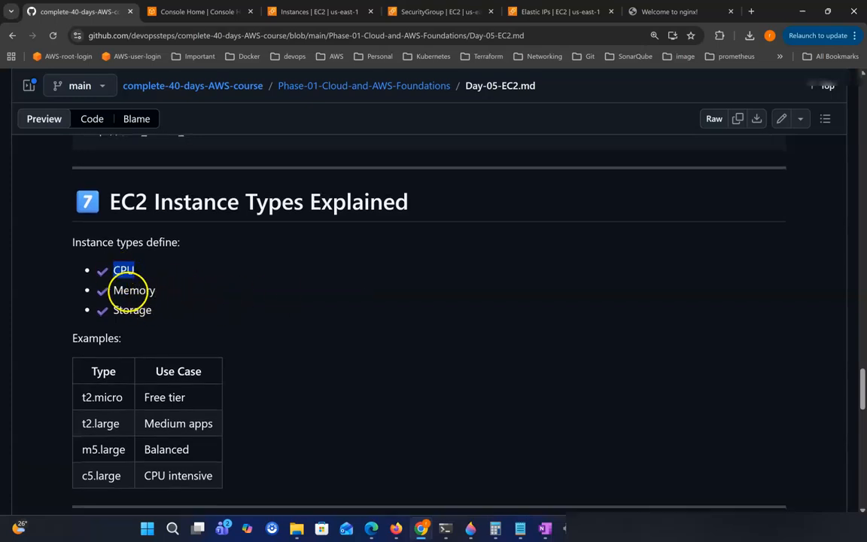
pyautogui.moveTo(119, 291); pyautogui.dragTo(168, 294)
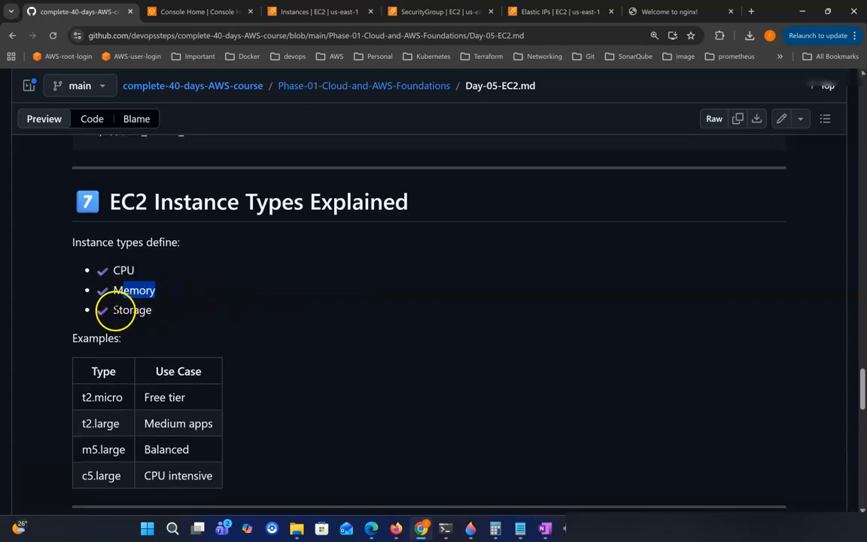
pyautogui.moveTo(115, 310); pyautogui.dragTo(153, 308)
pyautogui.moveTo(88, 273)
pyautogui.mouseDown()
pyautogui.moveTo(159, 323)
pyautogui.moveTo(173, 314)
pyautogui.moveTo(117, 289)
pyautogui.moveTo(100, 264)
pyautogui.mouseUp()
pyautogui.moveTo(206, 282); pyautogui.dragTo(232, 279)
pyautogui.click(232, 279)
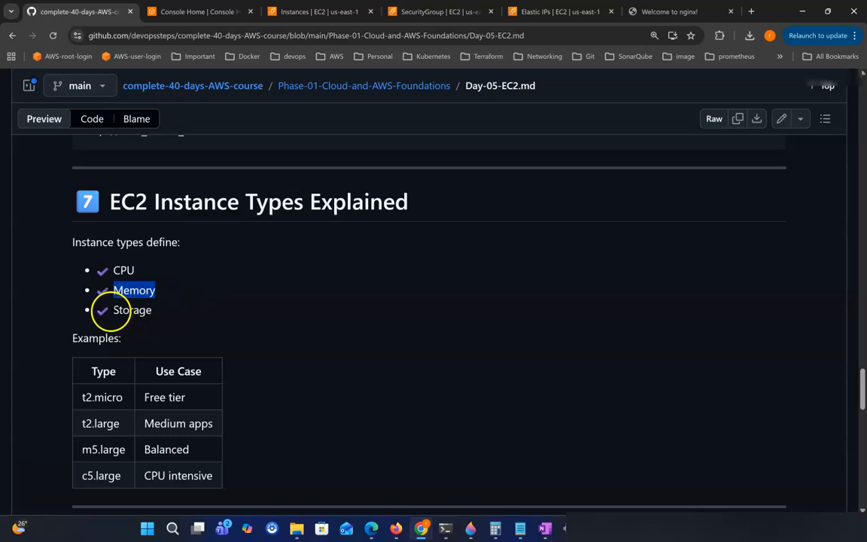
pyautogui.moveTo(113, 310); pyautogui.dragTo(167, 312)
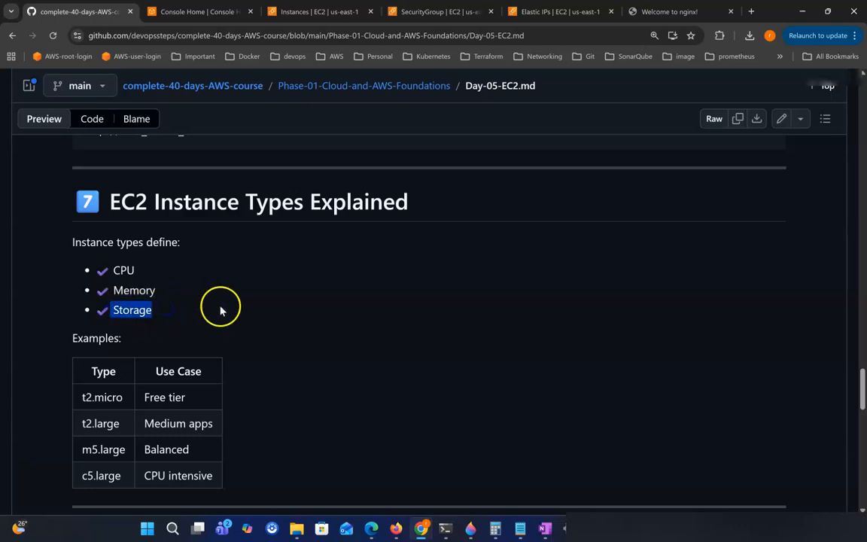
pyautogui.scroll(-1, 220, 308)
pyautogui.click(136, 261)
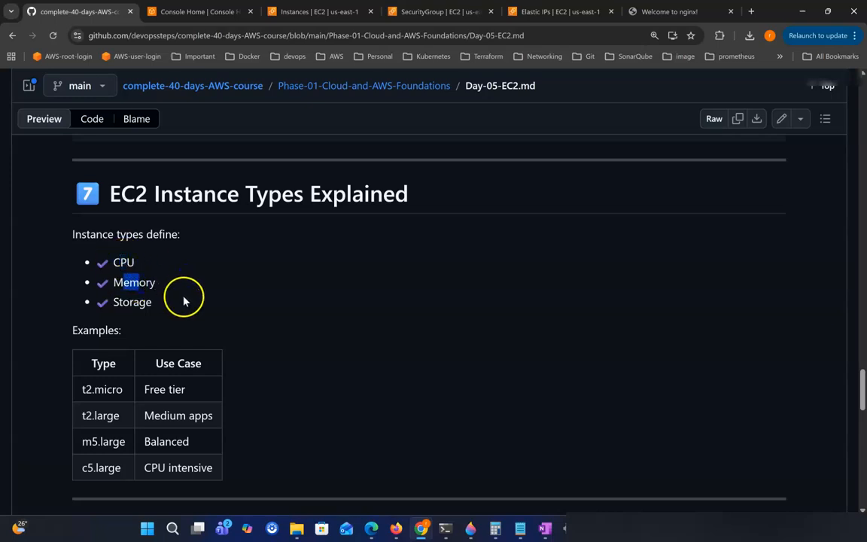
pyautogui.moveTo(155, 304); pyautogui.dragTo(188, 307)
pyautogui.scroll(-1, 189, 307)
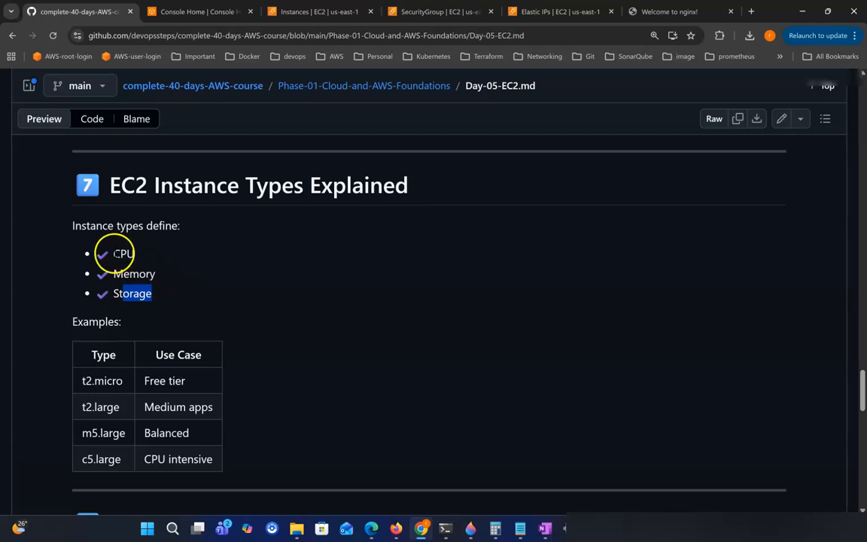
pyautogui.moveTo(113, 274); pyautogui.dragTo(164, 277)
pyautogui.scroll(-1, 186, 281)
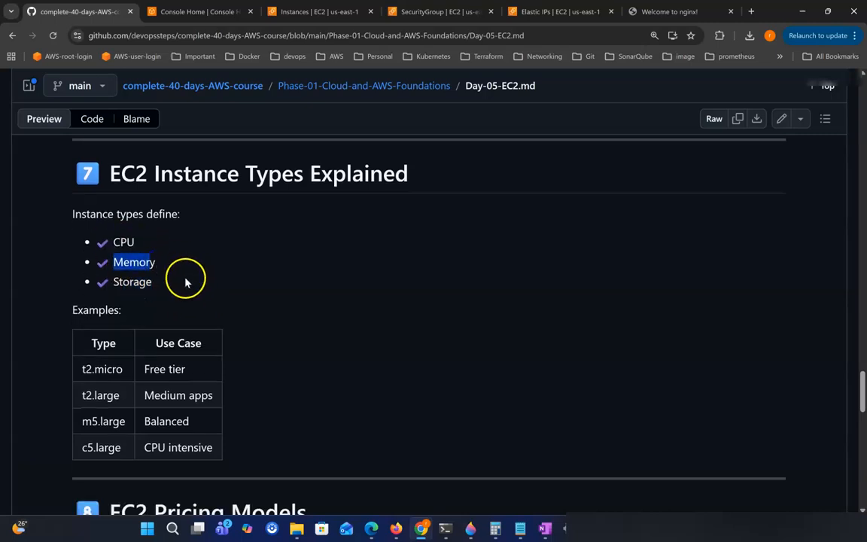
pyautogui.scroll(-1, 151, 301)
pyautogui.scroll(-1, 143, 317)
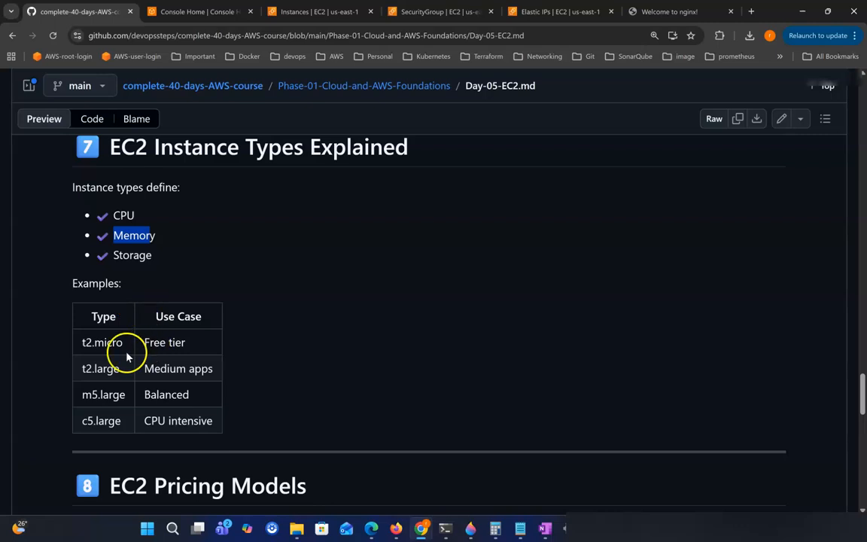
# - Review the example instance types t2.micro, t2.large, m5.large and c5.large and their use cases in the table
pyautogui.moveTo(82, 342); pyautogui.dragTo(204, 350)
pyautogui.scroll(-1, 205, 353)
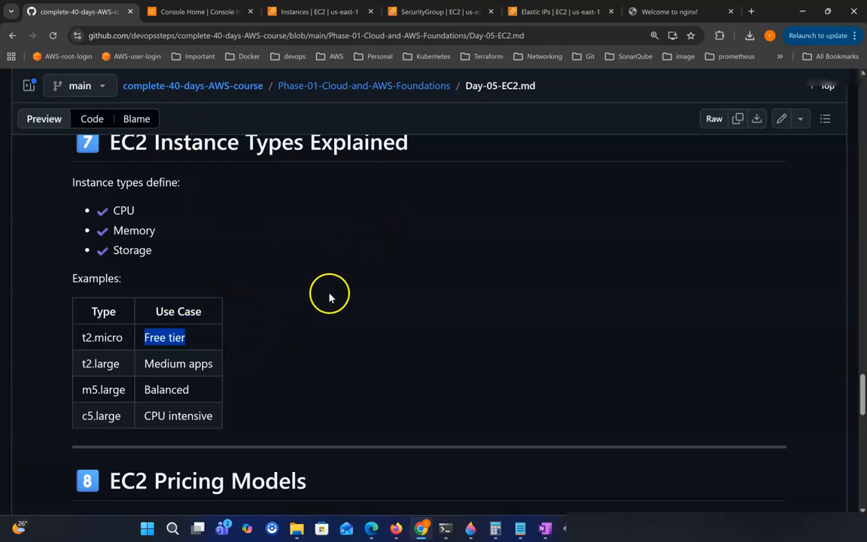
pyautogui.click(298, 302)
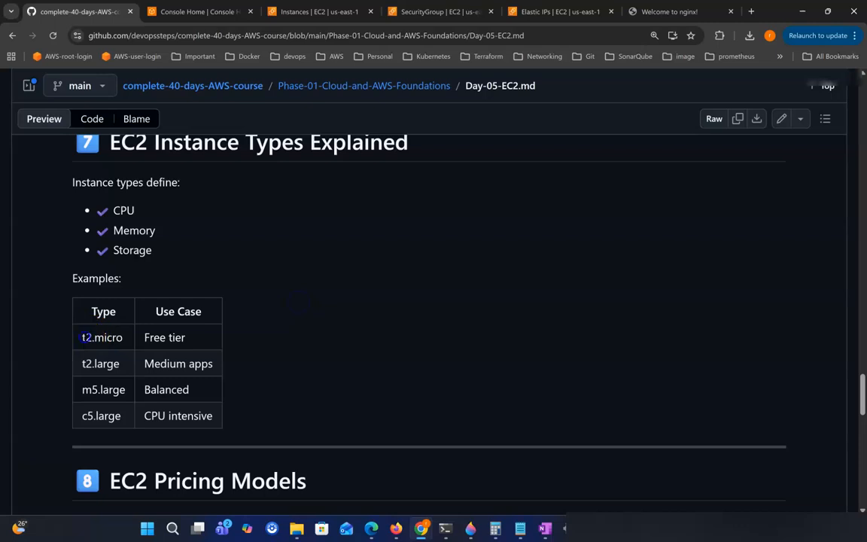
pyautogui.scroll(-1, 194, 350)
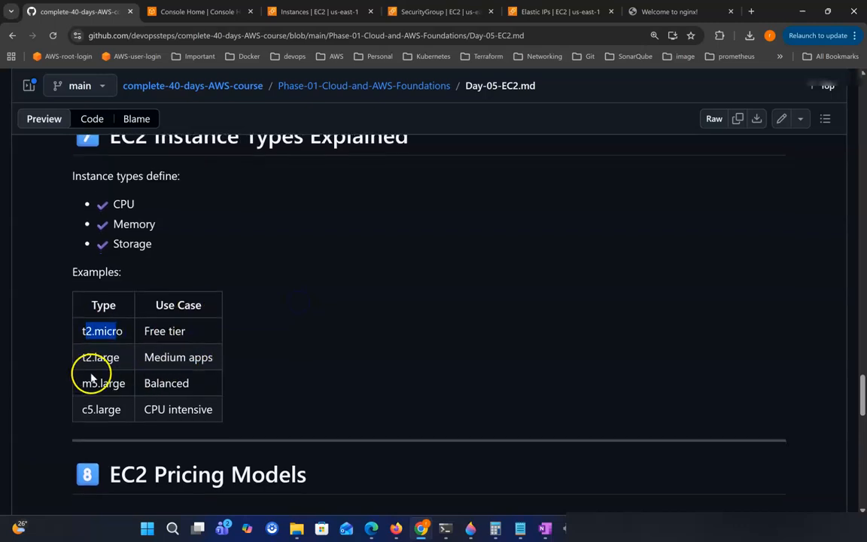
pyautogui.moveTo(82, 358); pyautogui.dragTo(220, 362)
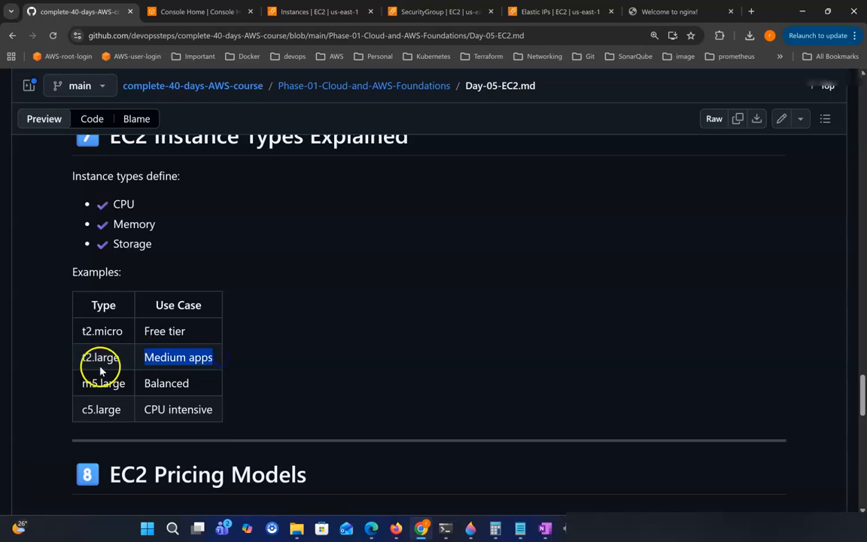
pyautogui.moveTo(83, 386); pyautogui.dragTo(122, 384)
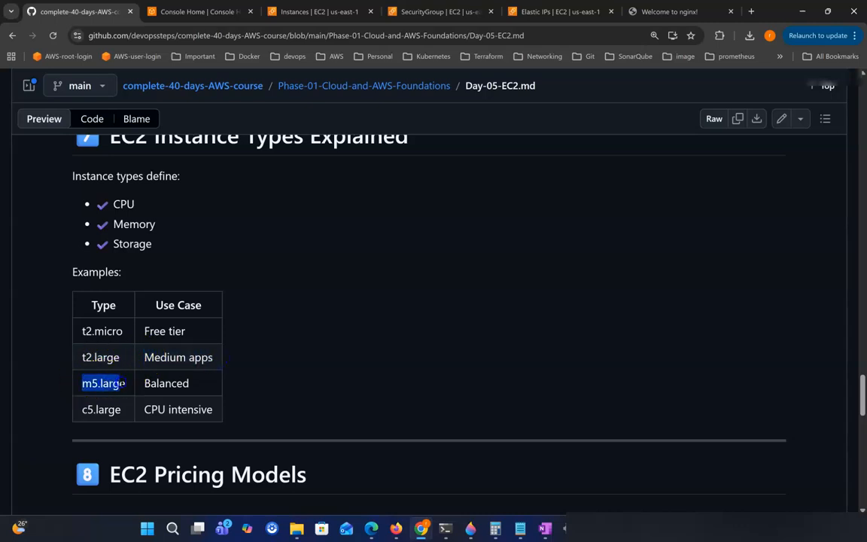
pyautogui.click(145, 385)
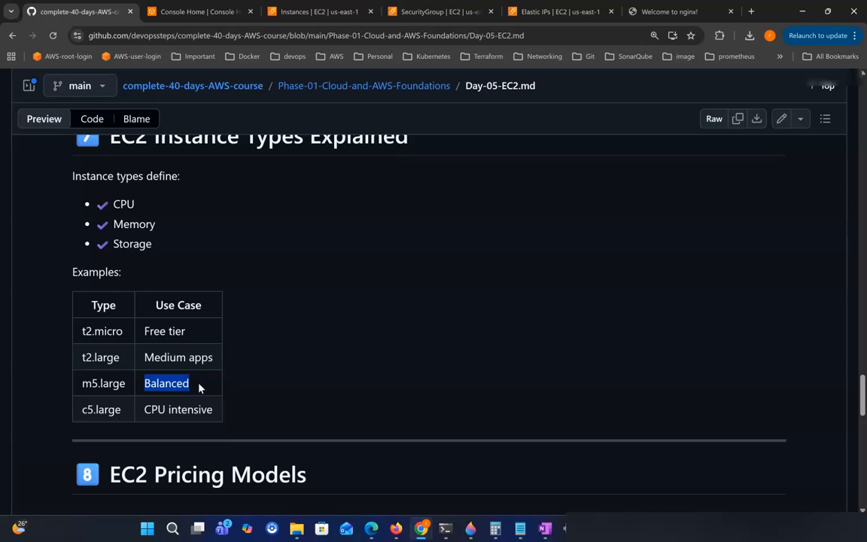
pyautogui.scroll(-1, 209, 383)
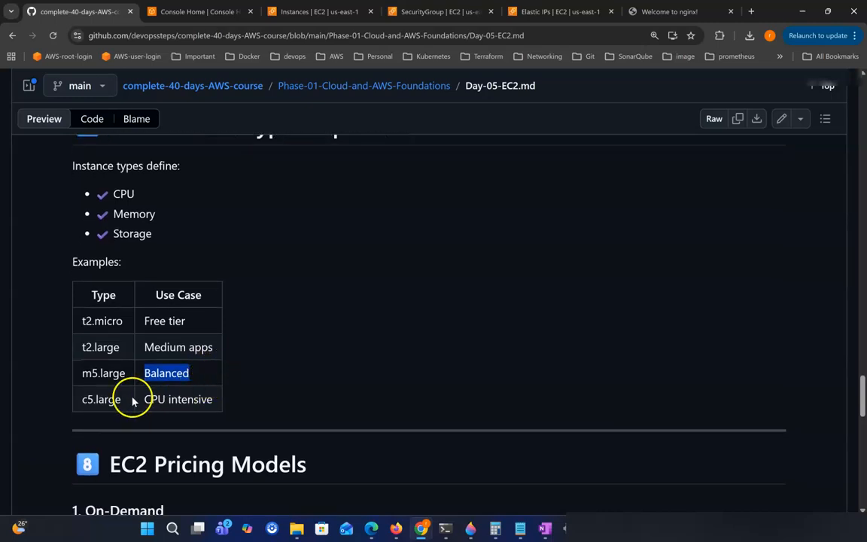
pyautogui.click(83, 398)
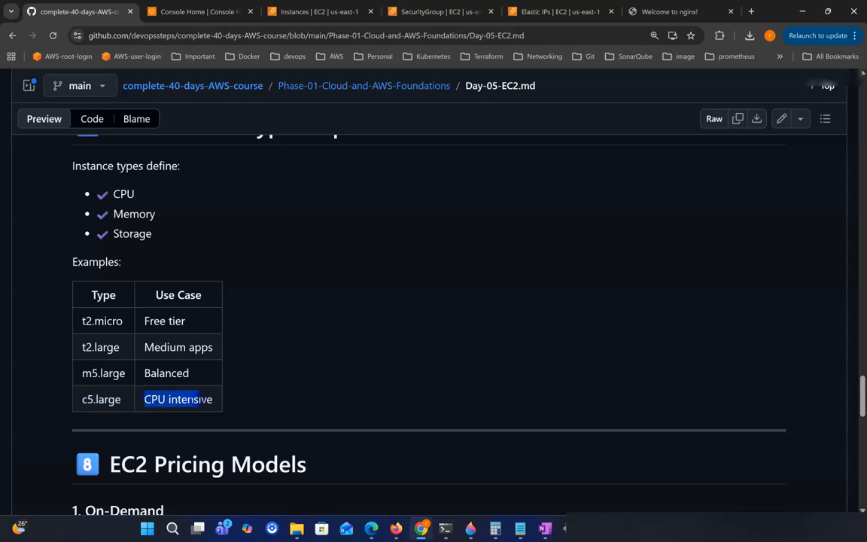
pyautogui.moveTo(87, 398); pyautogui.dragTo(253, 403)
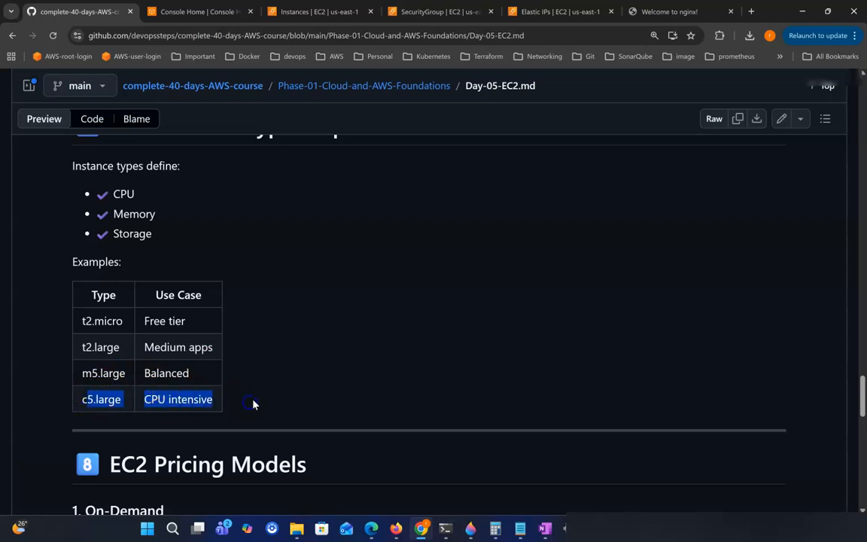
pyautogui.scroll(1, 150, 211)
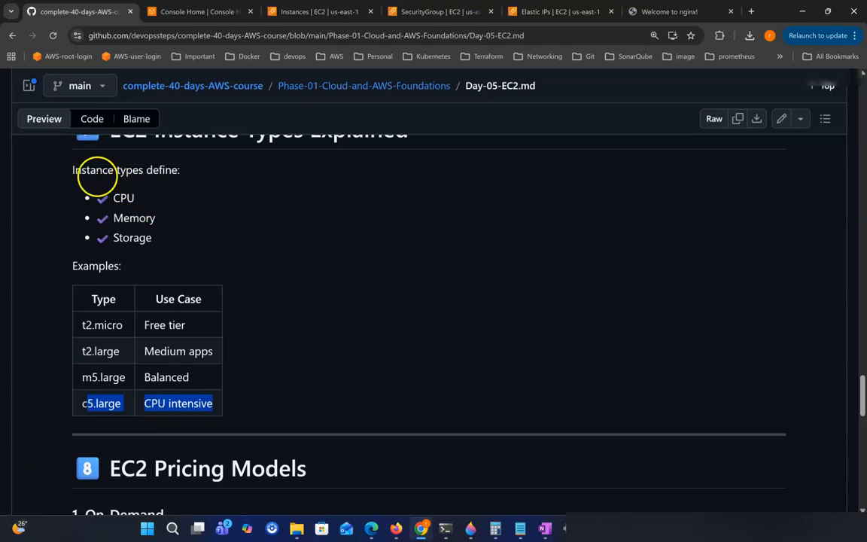
pyautogui.moveTo(73, 170); pyautogui.dragTo(179, 169)
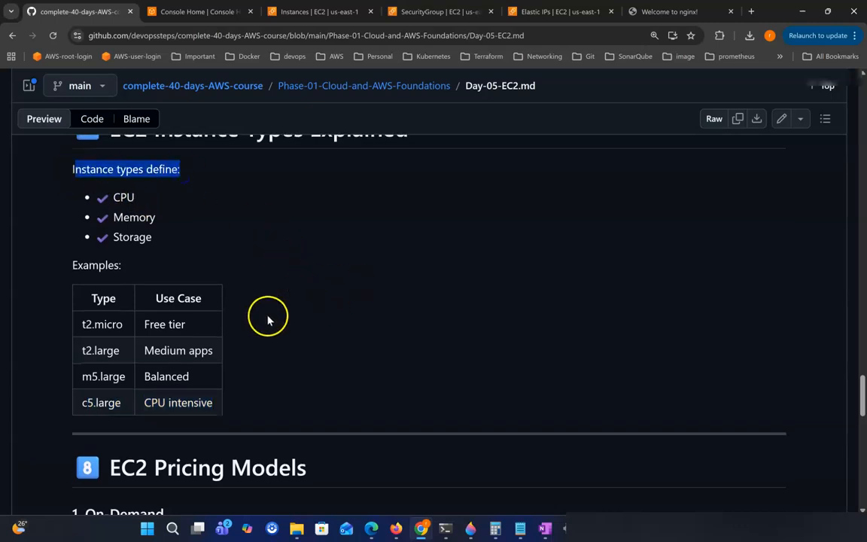
# - Return to the EC2 console and open the Instance Types page in a new browser tab
pyautogui.click(319, 11)
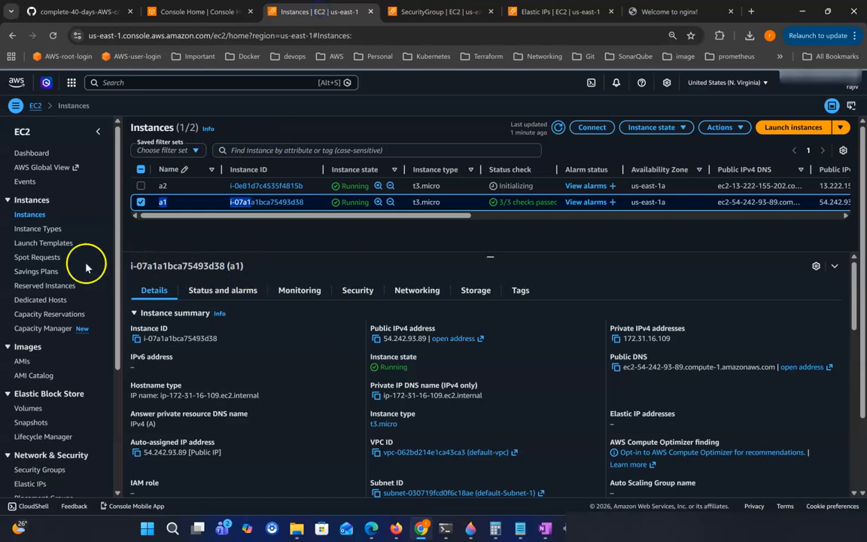
pyautogui.rightClick(33, 228)
pyautogui.click(83, 239)
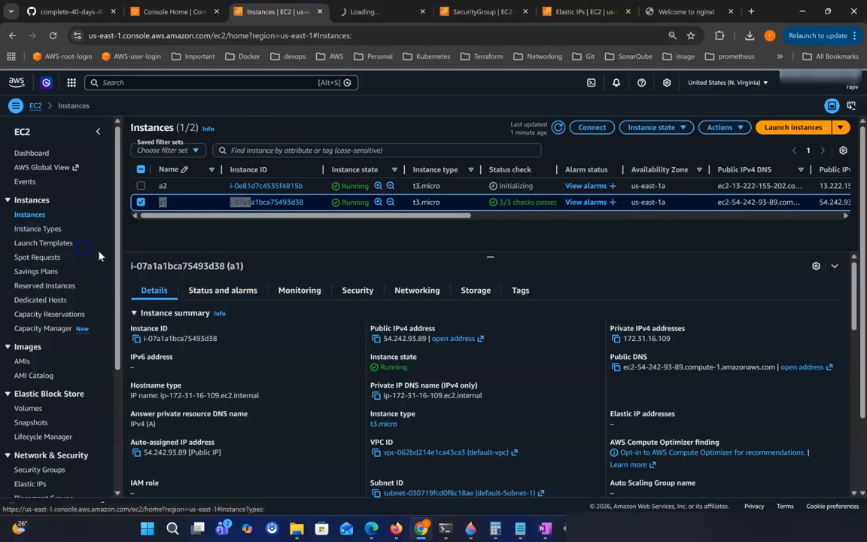
pyautogui.click(361, 14)
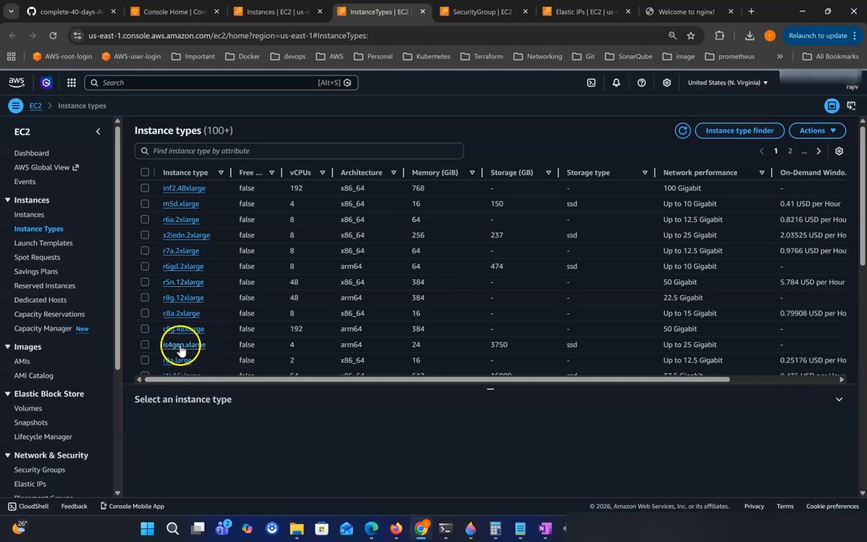
# - Select inf2.48xlarge, examine its vCPUs, memory, network performance and On-Demand prices, and deselect it
pyautogui.click(144, 188)
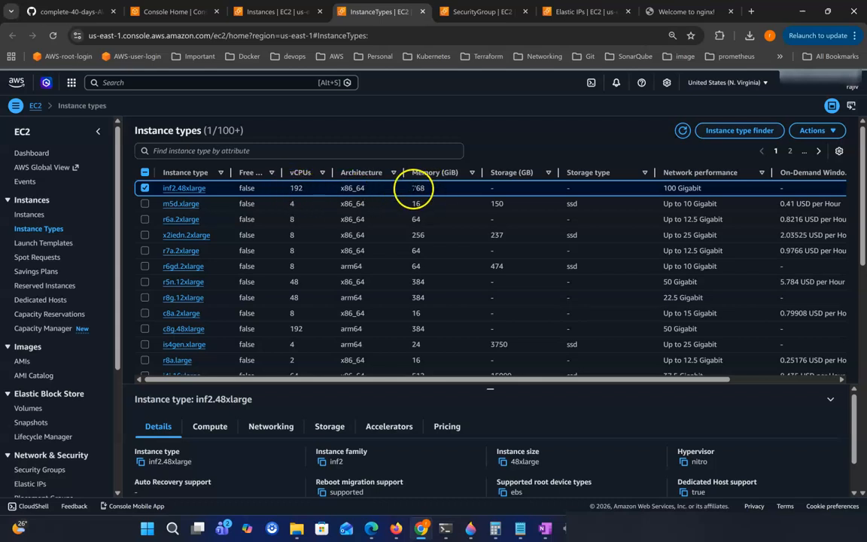
pyautogui.moveTo(727, 380); pyautogui.dragTo(833, 385)
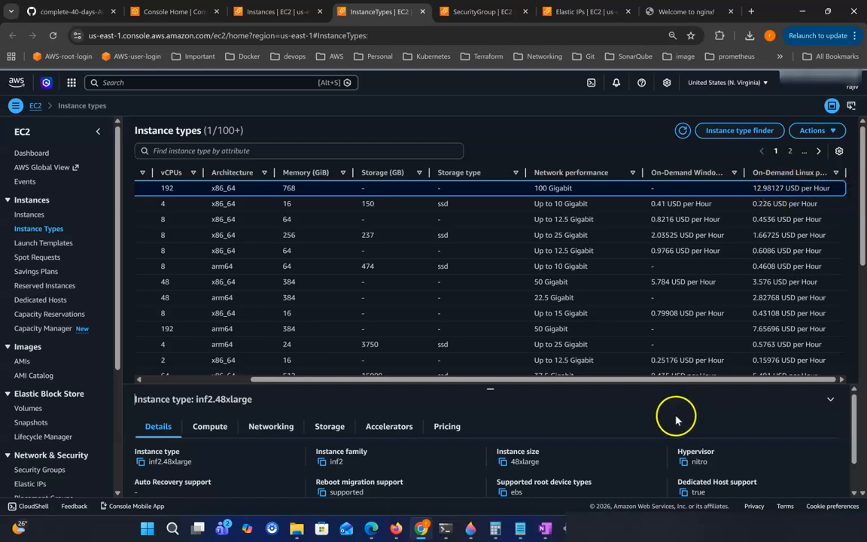
pyautogui.moveTo(664, 379); pyautogui.dragTo(467, 393)
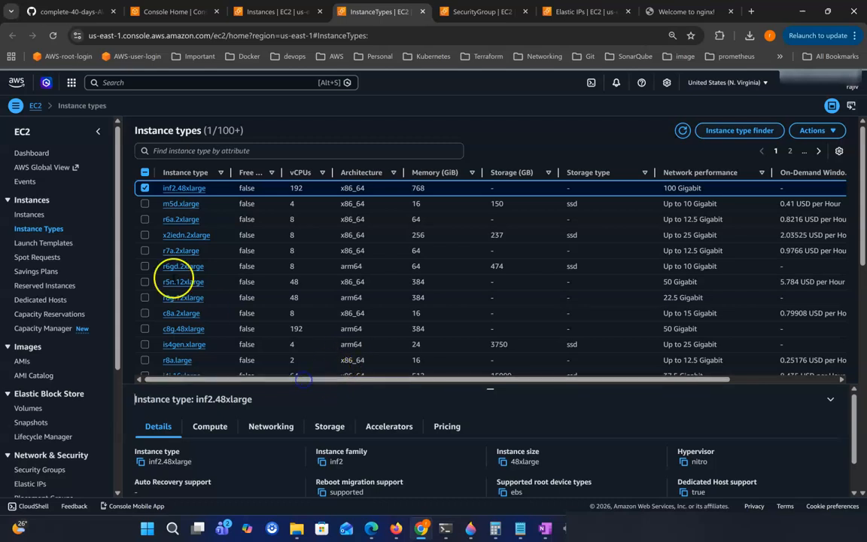
pyautogui.click(145, 188)
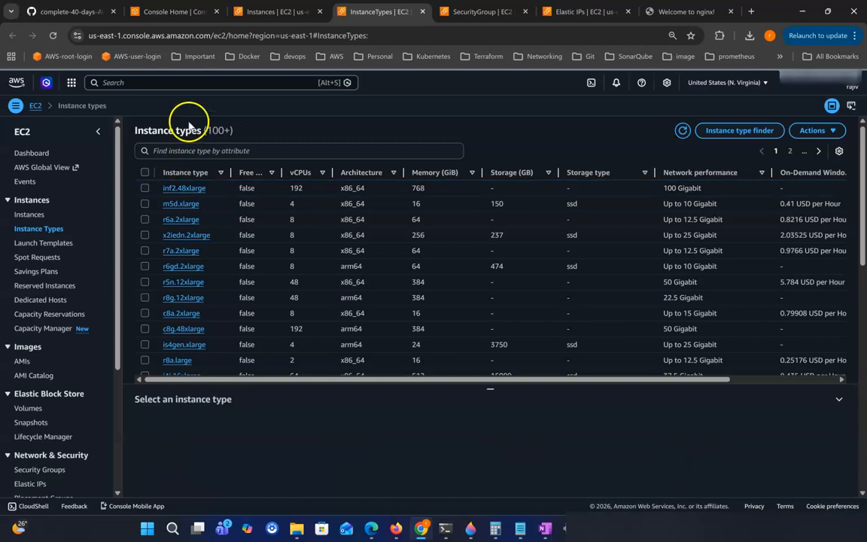
# - Filter the instance types by t3 and select t3.micro in the filtered list
pyautogui.click(183, 151)
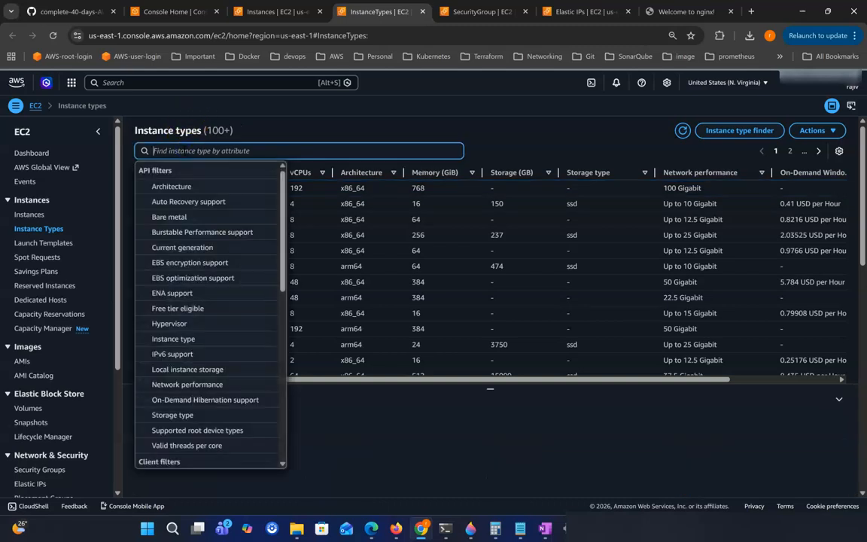
pyautogui.write('t3')
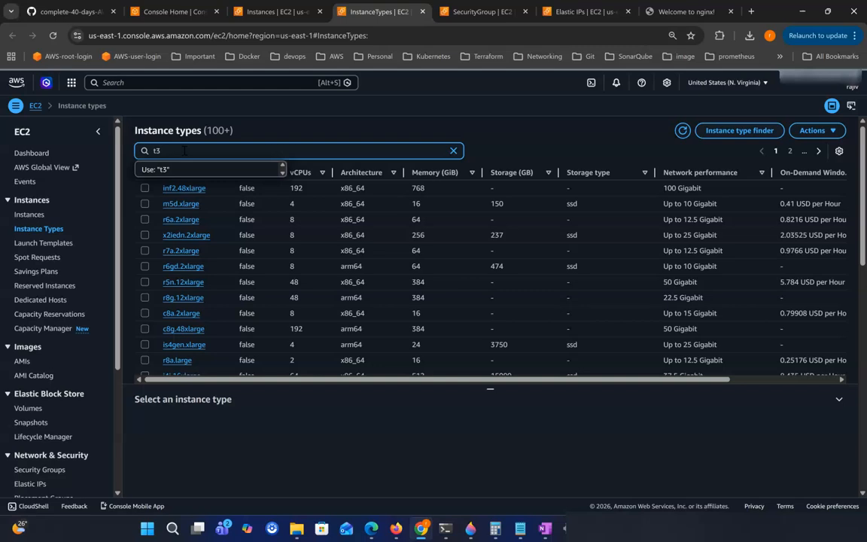
pyautogui.press('Return')
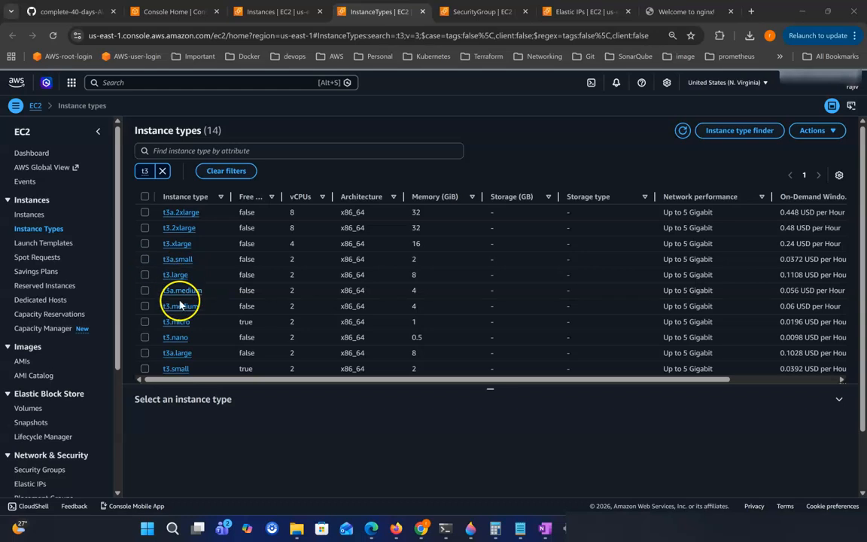
pyautogui.click(146, 323)
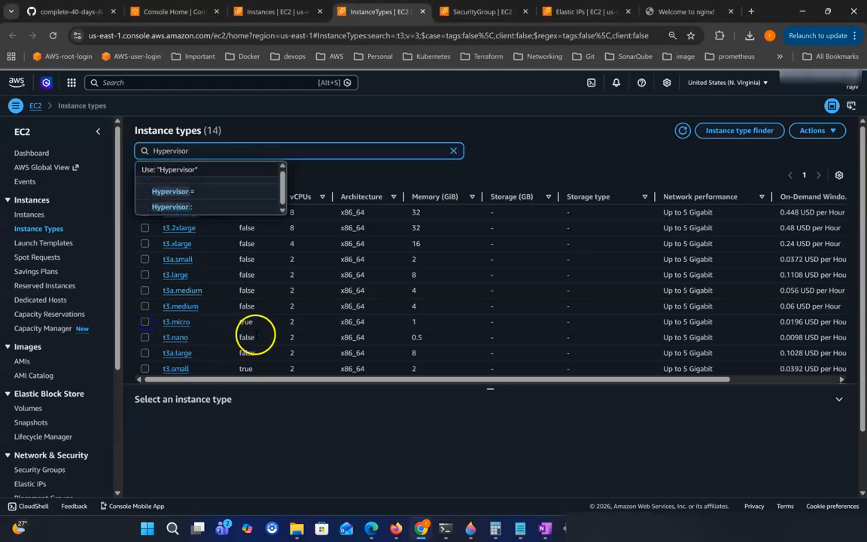
pyautogui.click(147, 324)
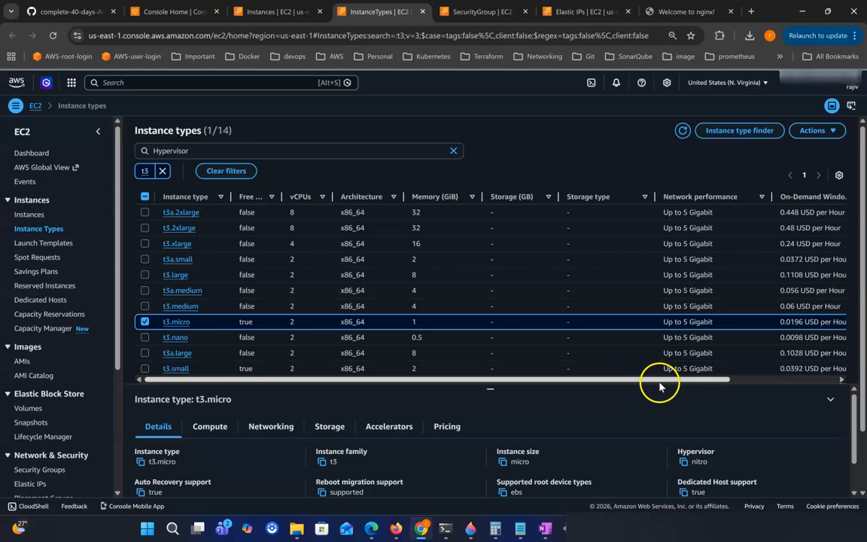
# - Examine t3.micro's On-Demand Windows and Linux prices, and view the list of AWS Regions without switching Region
pyautogui.moveTo(660, 384); pyautogui.dragTo(831, 365)
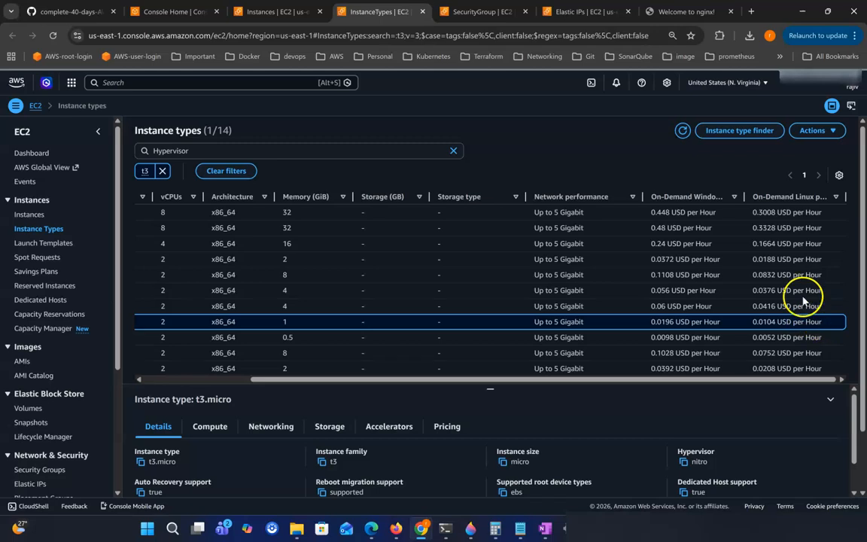
pyautogui.click(696, 83)
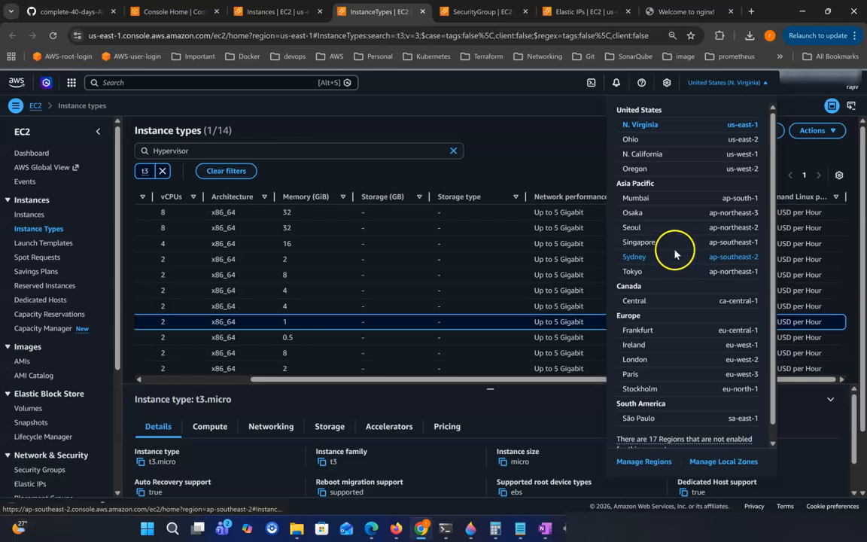
pyautogui.click(564, 118)
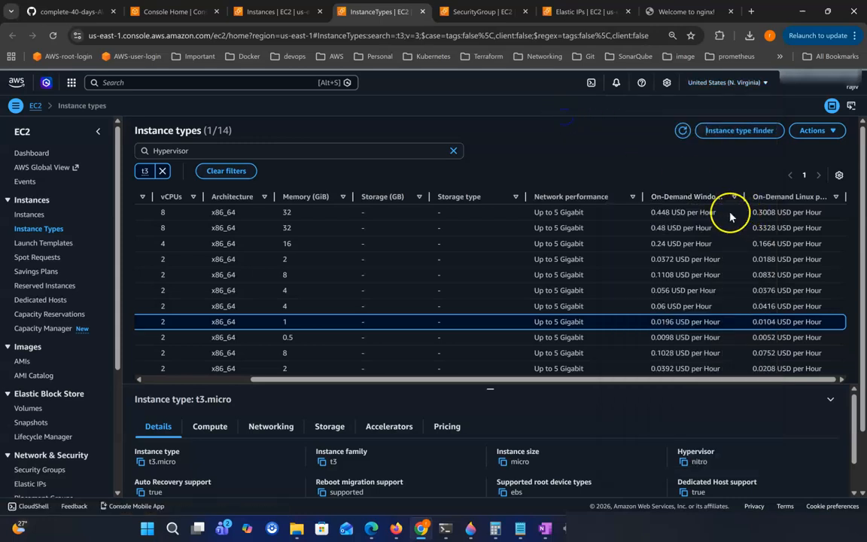
# - Return to the EC2 Instances list and refresh it to check the status of a1 and a2
pyautogui.click(287, 23)
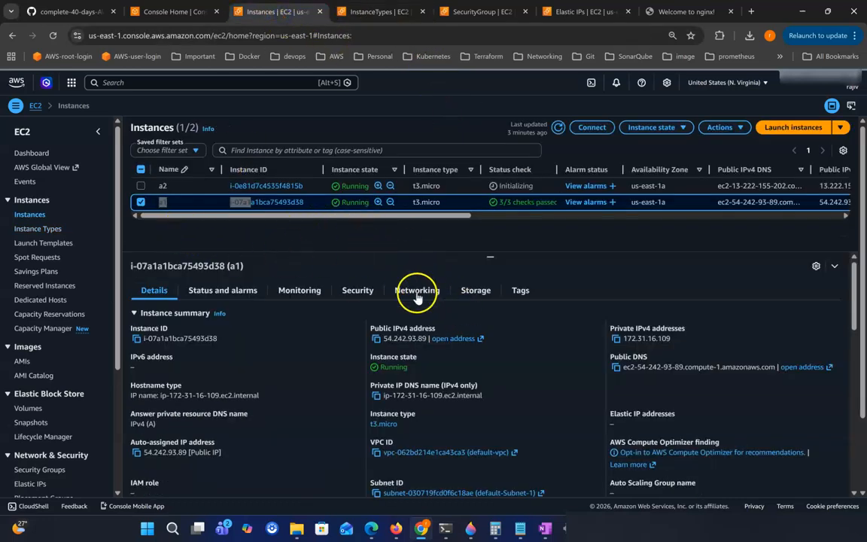
pyautogui.click(233, 237)
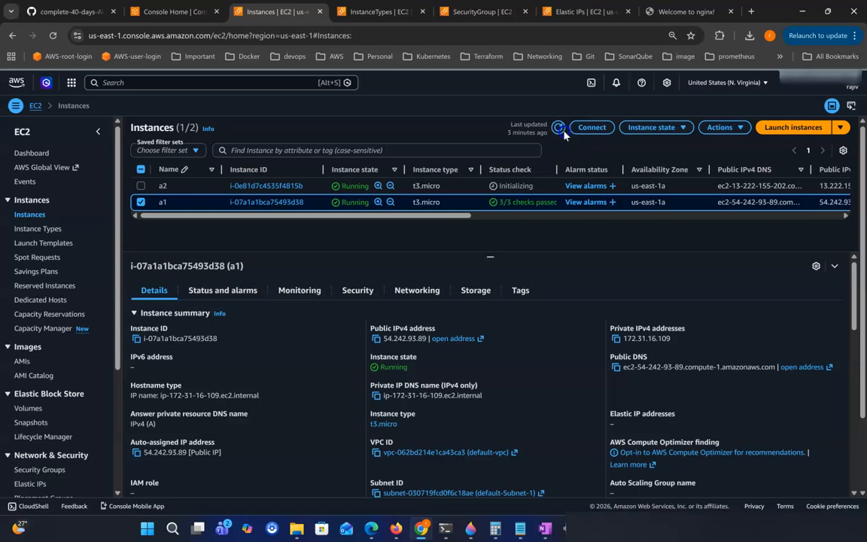
pyautogui.click(560, 131)
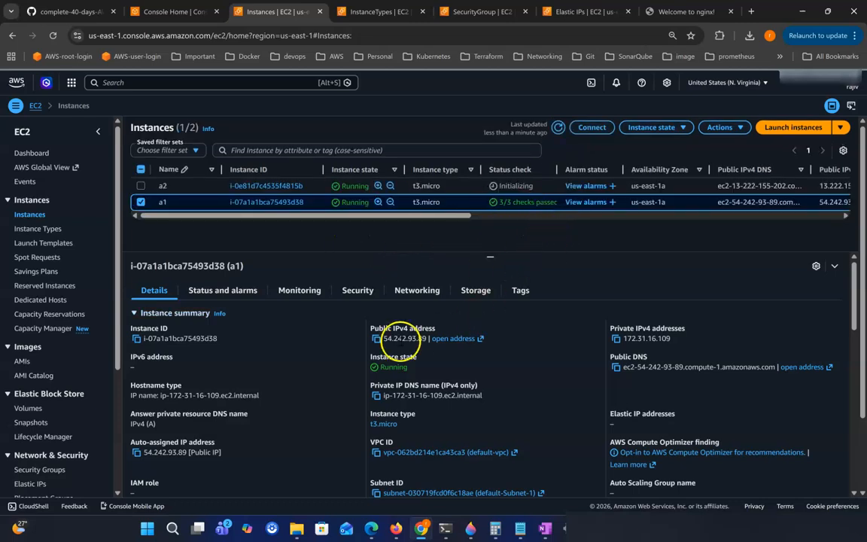
pyautogui.click(376, 340)
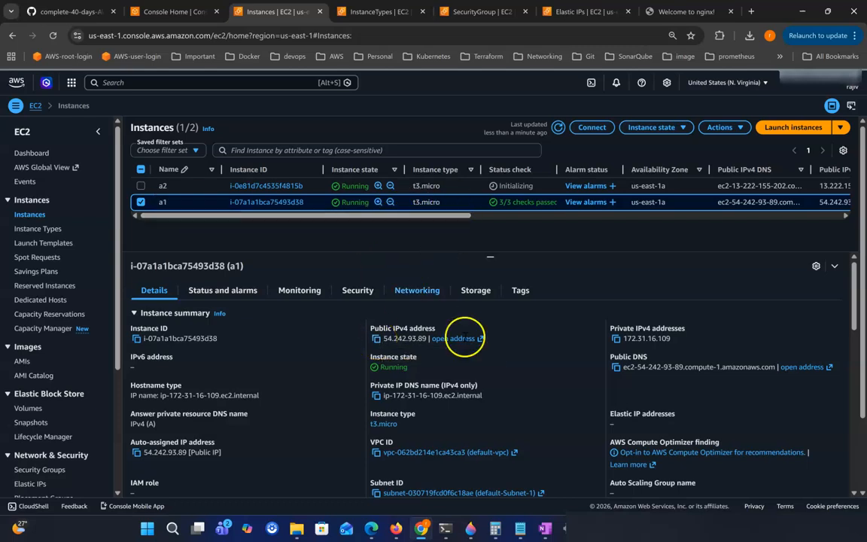
pyautogui.click(559, 128)
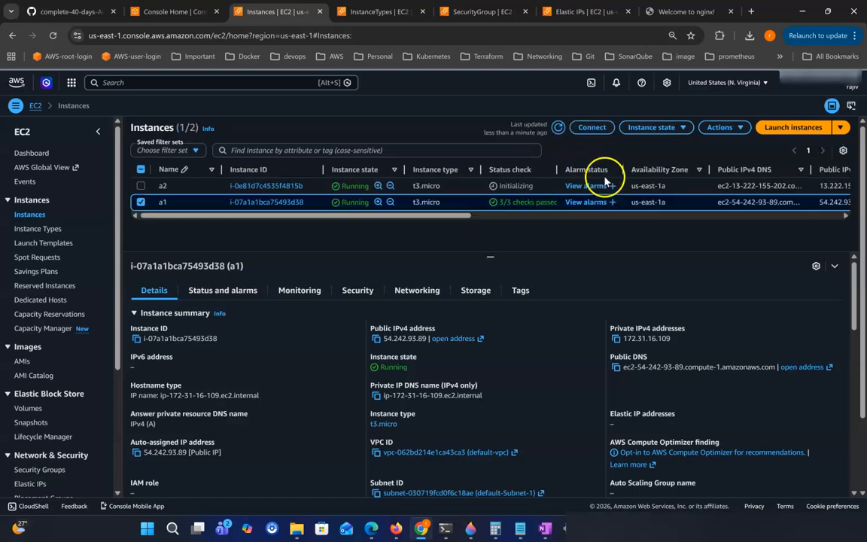
# - Select instance a2 instead of a1, refresh the list, and copy a2's public IPv4 address
pyautogui.click(140, 203)
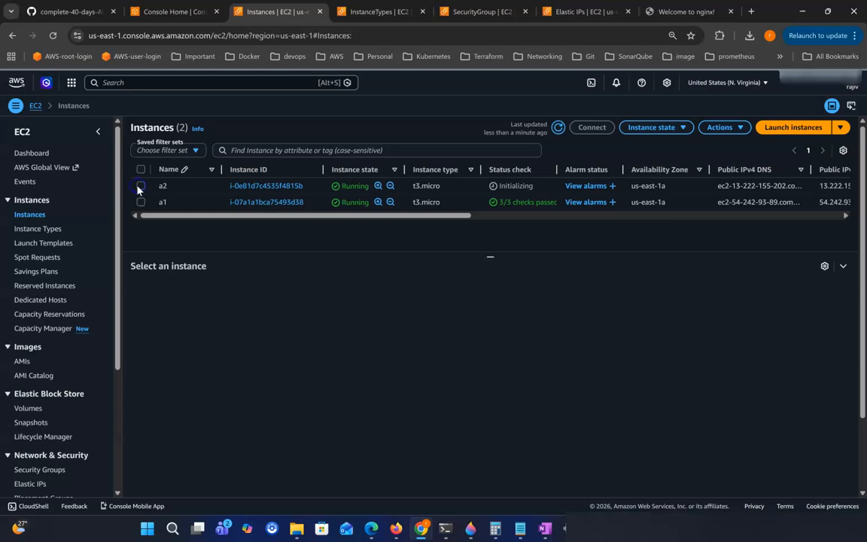
pyautogui.click(140, 187)
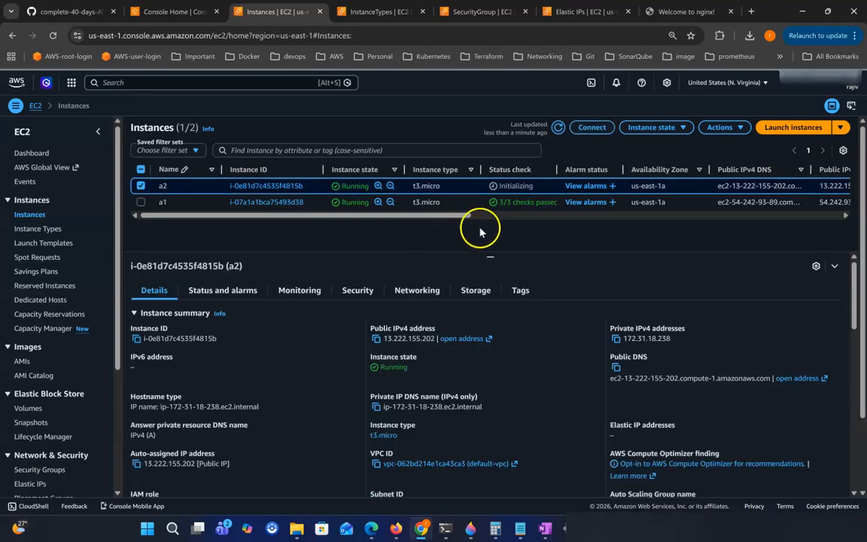
pyautogui.click(558, 127)
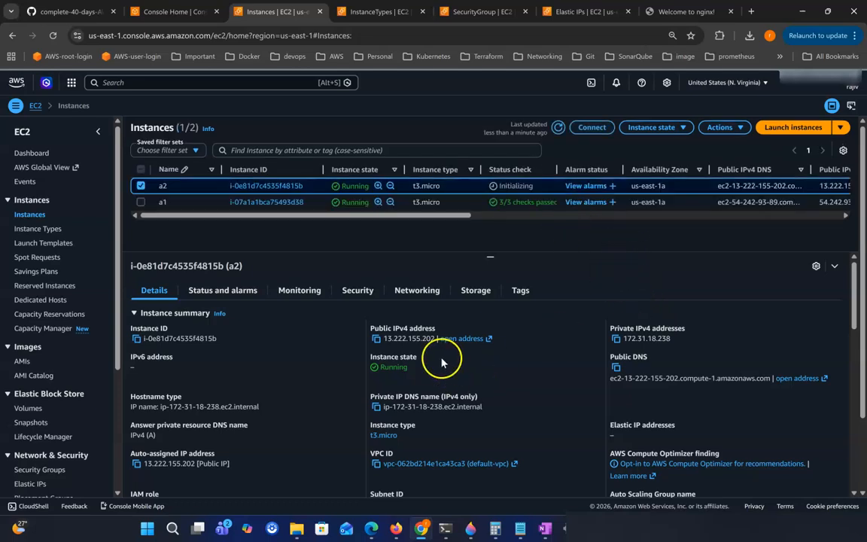
pyautogui.click(377, 340)
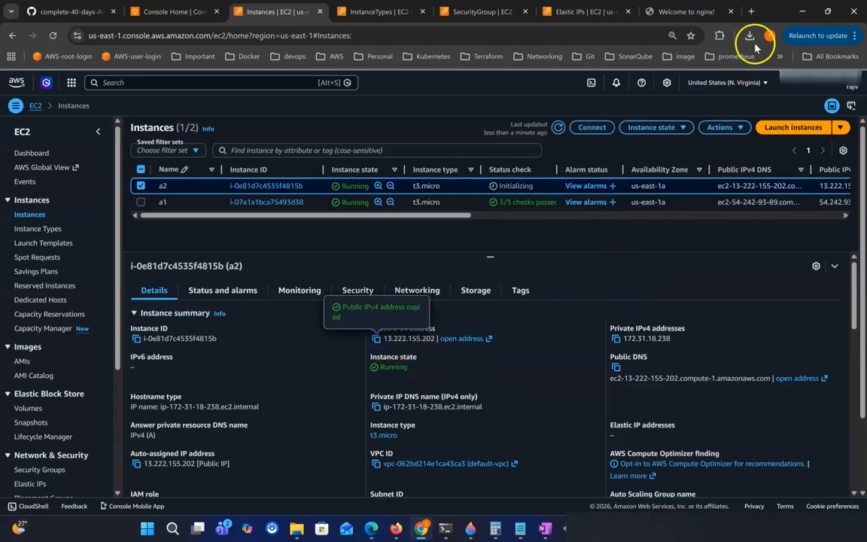
pyautogui.click(751, 11)
pyautogui.write('h')
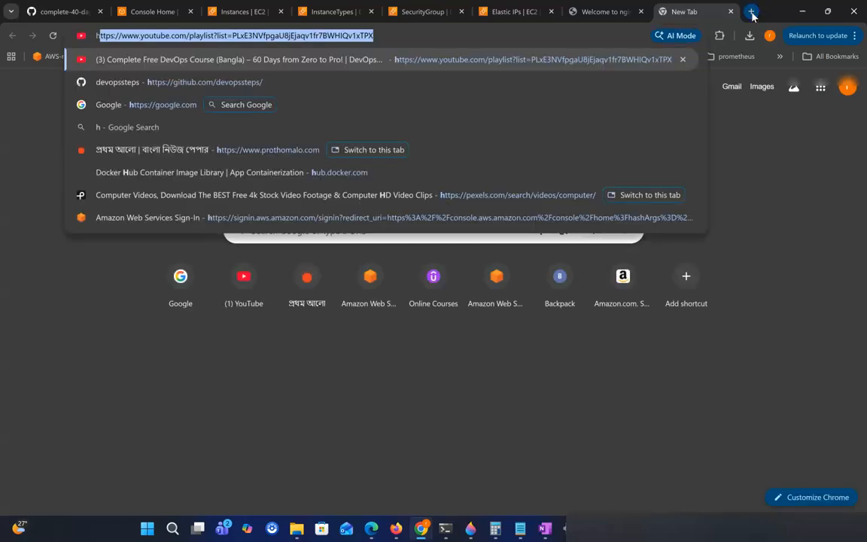
pyautogui.write('ttp://')
pyautogui.hotkey('ctrl', 'v')
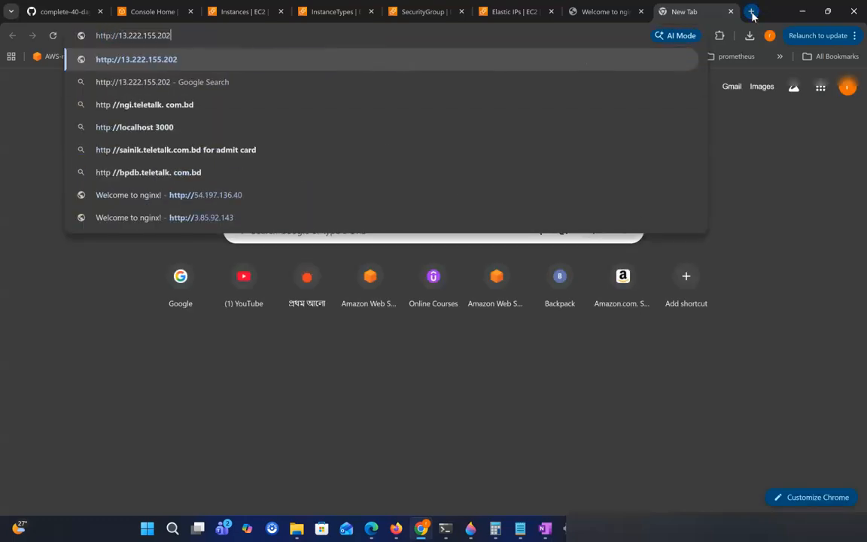
pyautogui.press('Return')
pyautogui.moveTo(399, 185); pyautogui.dragTo(265, 77)
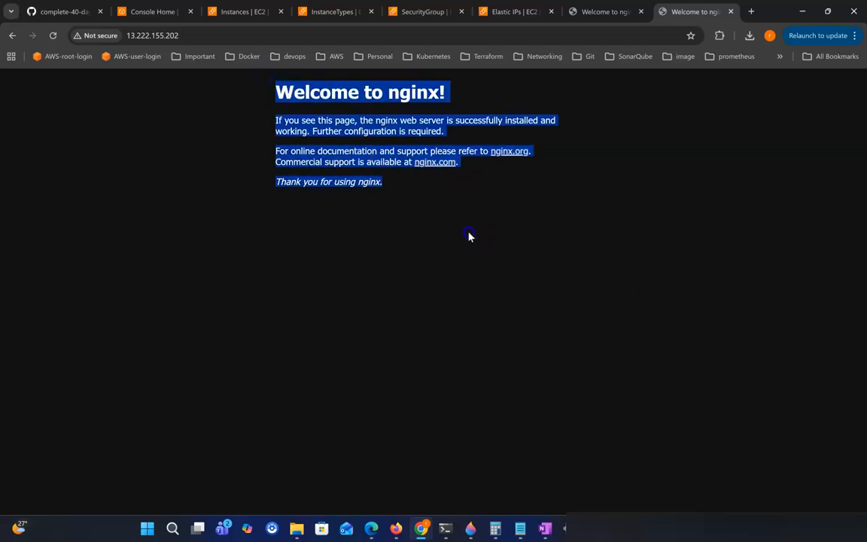
pyautogui.click(453, 208)
pyautogui.moveTo(399, 185); pyautogui.dragTo(250, 78)
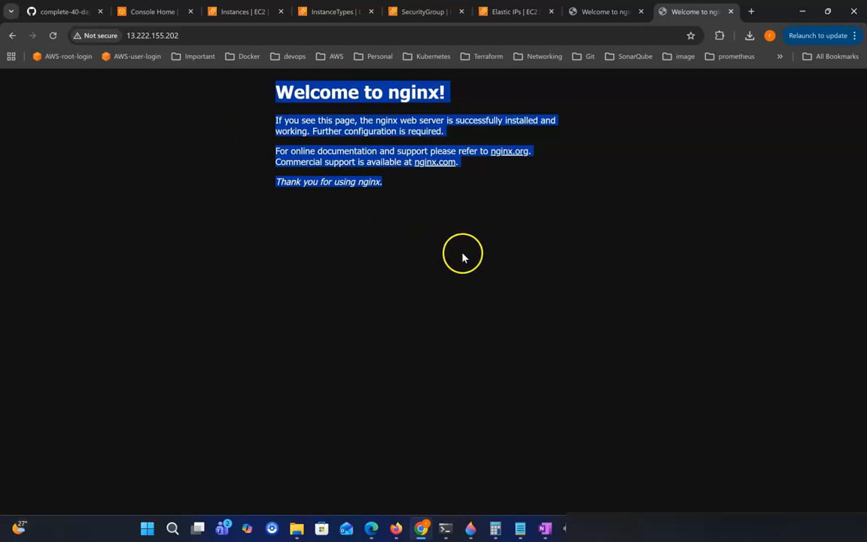
# - Go back through the Instances list to Day-05-EC2.md on GitHub and find the EC2 Pricing Models section
pyautogui.click(246, 17)
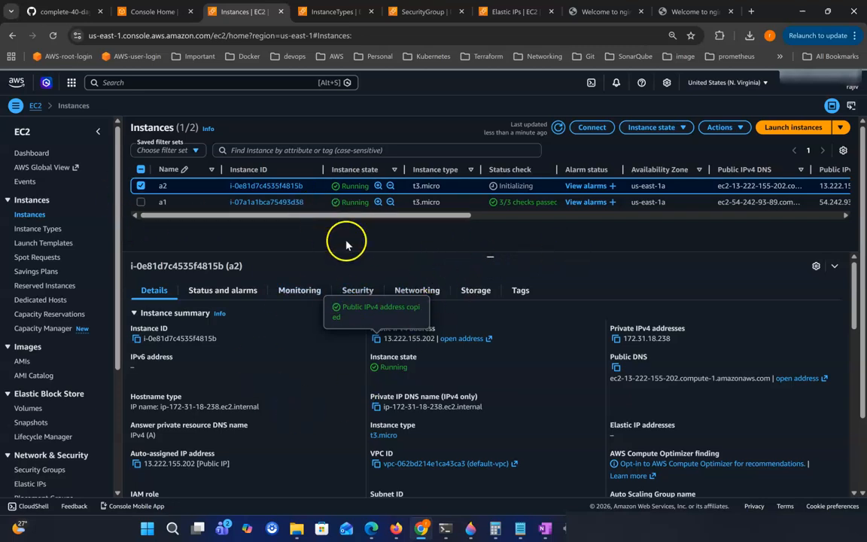
pyautogui.click(71, 11)
pyautogui.scroll(-3, 506, 328)
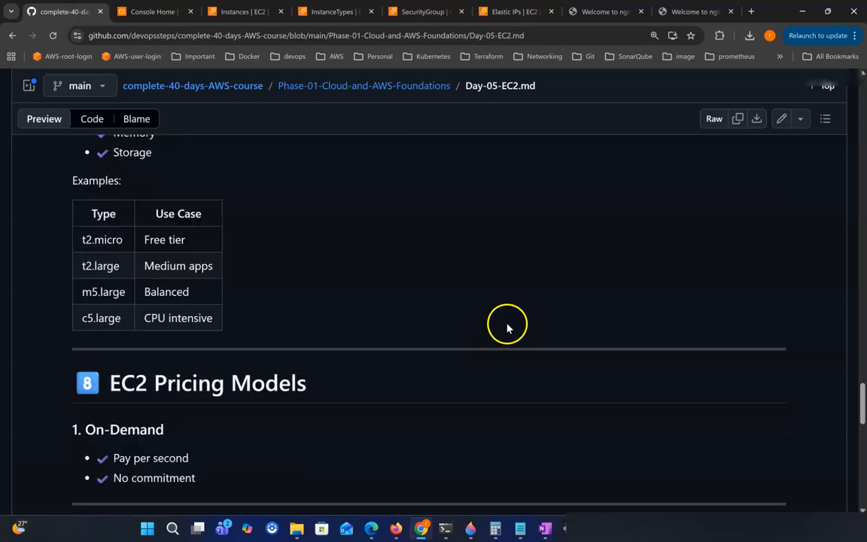
pyautogui.scroll(-2, 173, 331)
pyautogui.moveTo(120, 265); pyautogui.dragTo(408, 296)
pyautogui.scroll(-1, 406, 301)
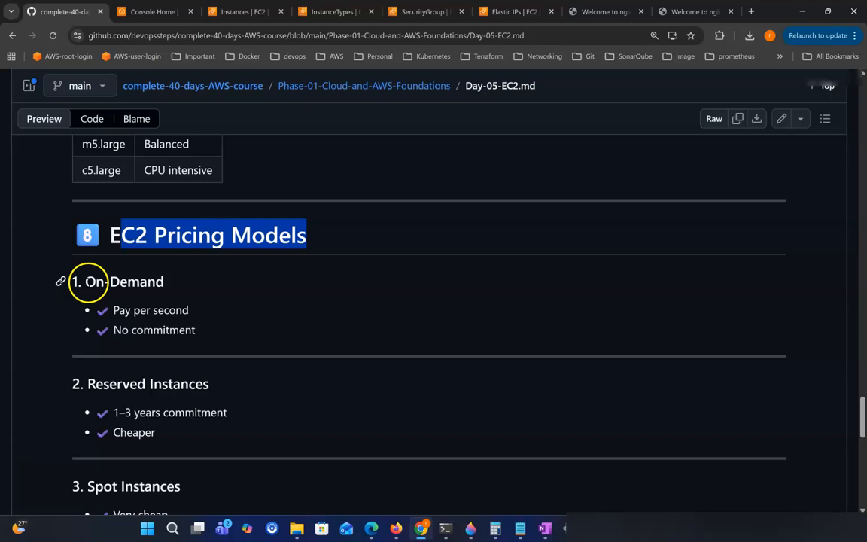
# - Read the On-Demand pricing model and highlight its points on paying per second and no commitment
pyautogui.moveTo(85, 281); pyautogui.dragTo(197, 284)
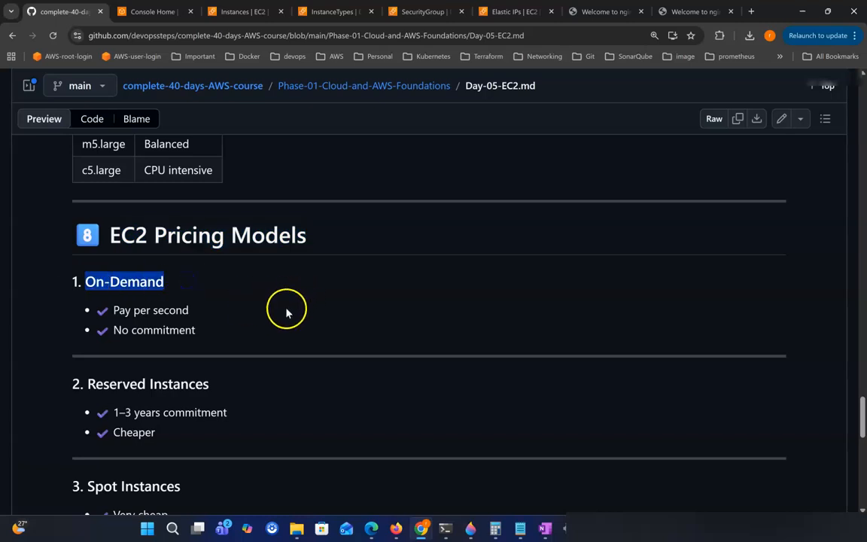
pyautogui.click(113, 310)
pyautogui.moveTo(114, 310); pyautogui.dragTo(209, 325)
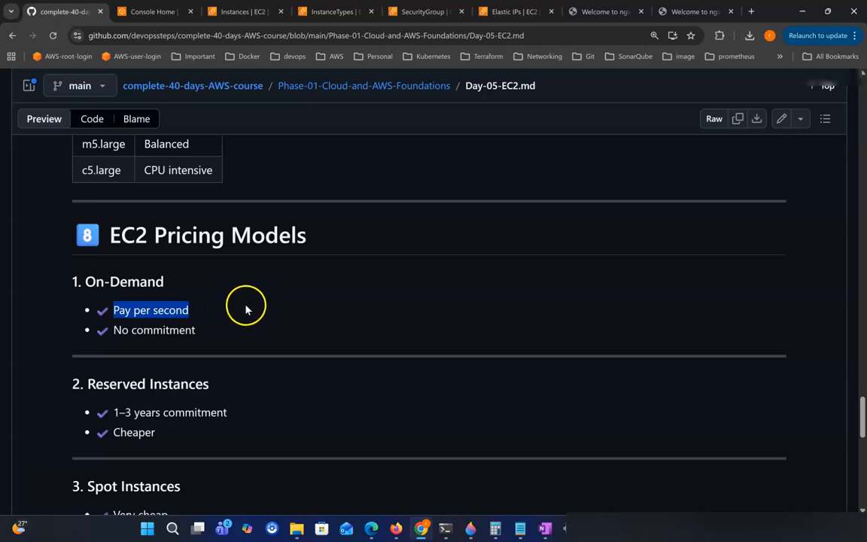
pyautogui.click(211, 324)
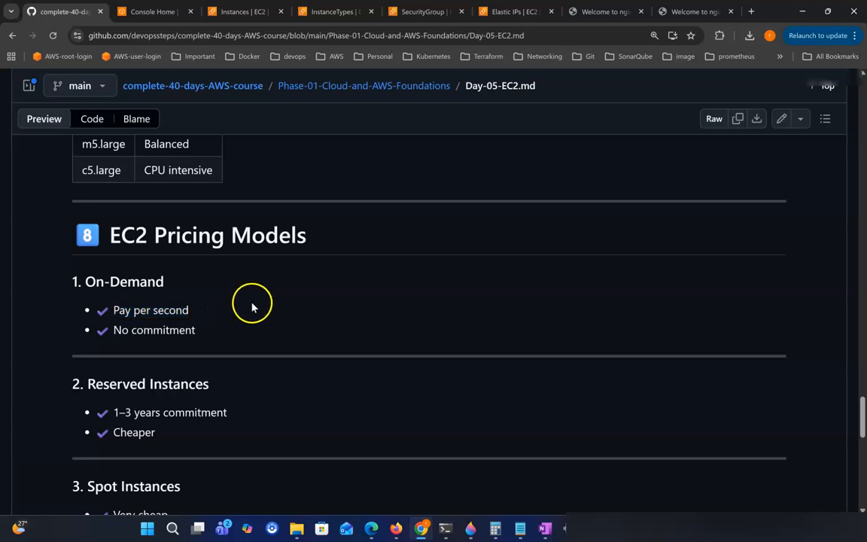
pyautogui.moveTo(114, 330); pyautogui.dragTo(221, 332)
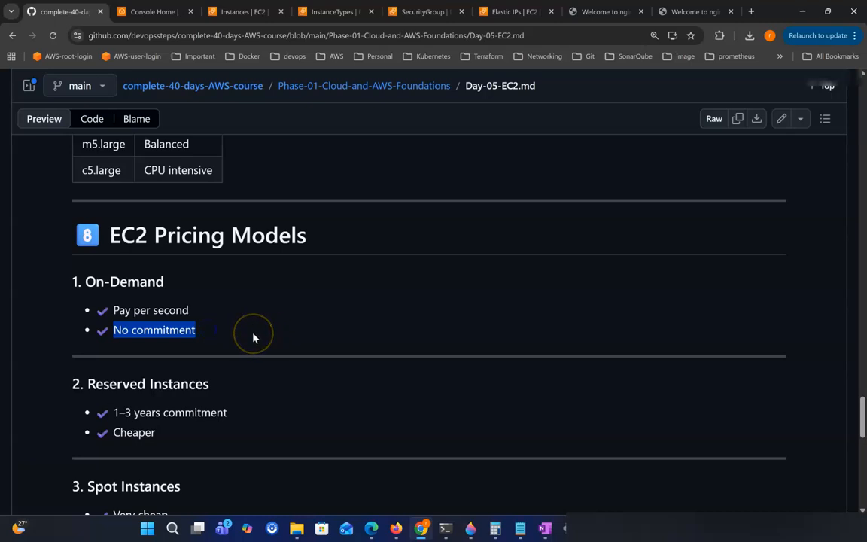
pyautogui.moveTo(218, 329); pyautogui.dragTo(113, 311)
pyautogui.click(217, 319)
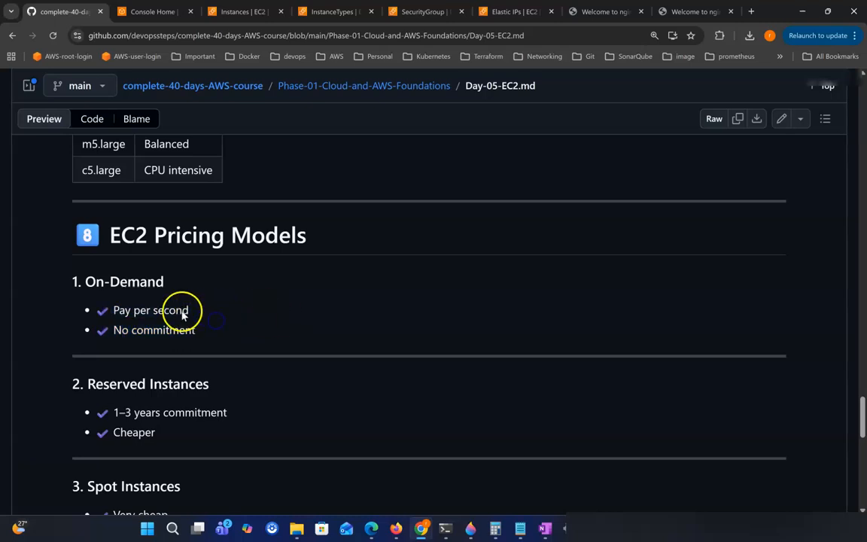
pyautogui.moveTo(85, 281); pyautogui.dragTo(173, 289)
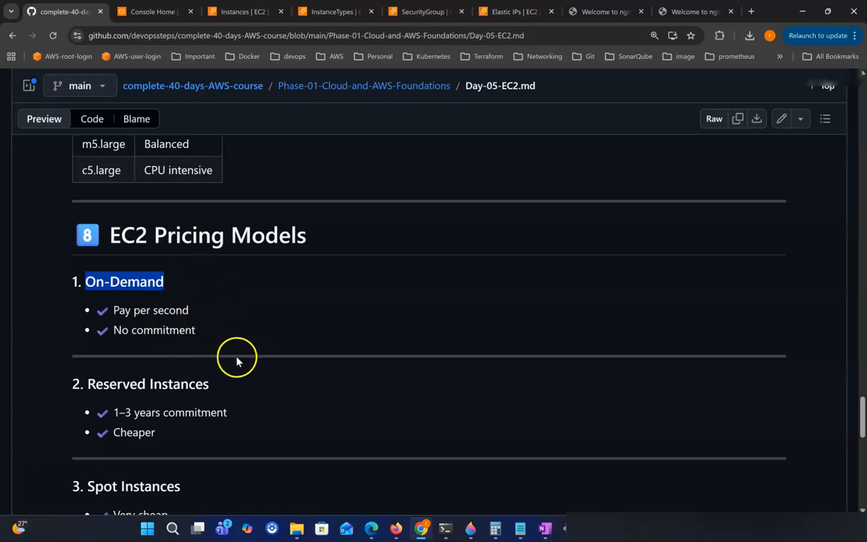
pyautogui.click(232, 325)
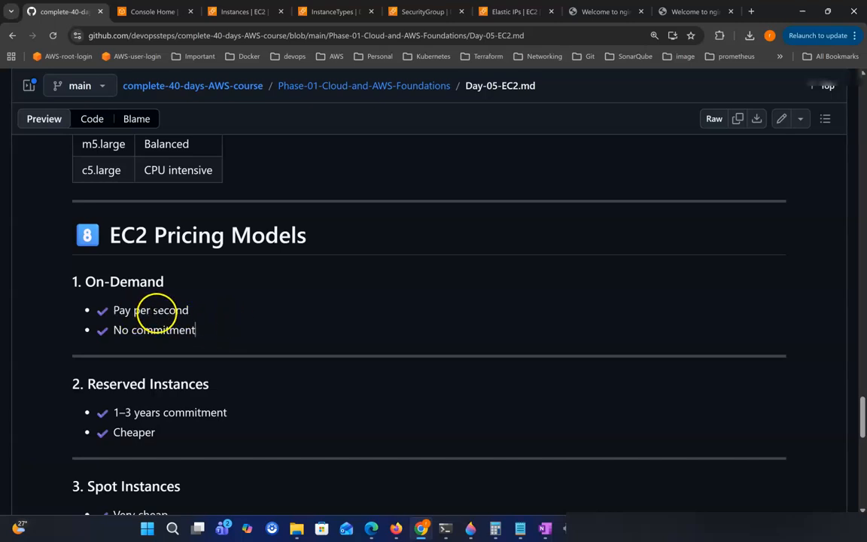
pyautogui.moveTo(113, 310); pyautogui.dragTo(233, 316)
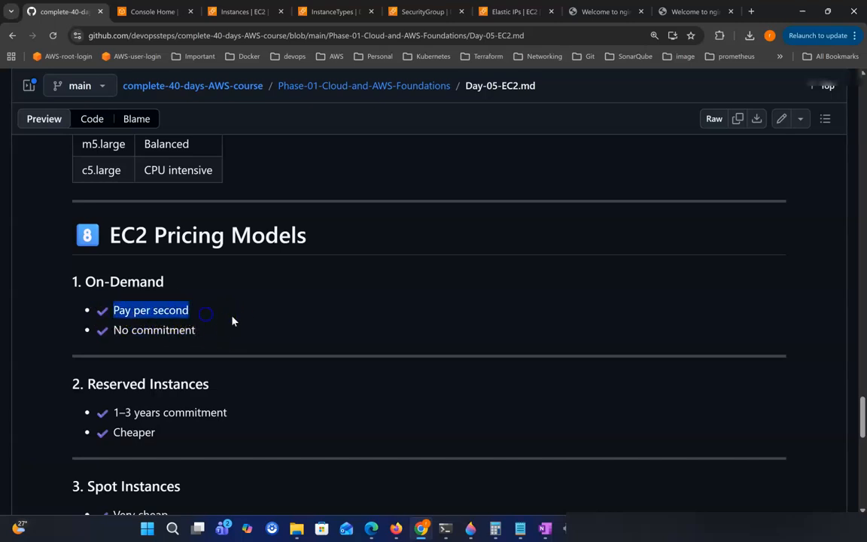
pyautogui.moveTo(152, 326); pyautogui.dragTo(200, 313)
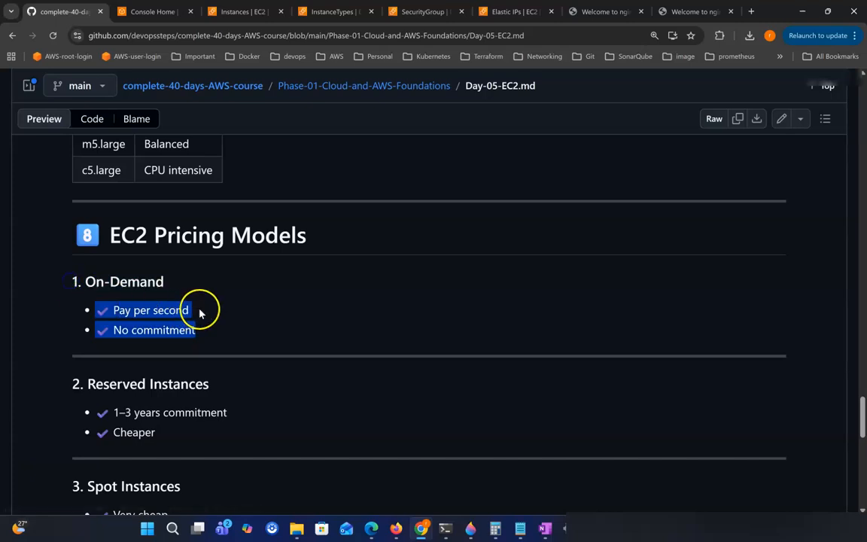
# - Check the running instances in the EC2 console, and return to the Reserved Instances part of the pricing notes
pyautogui.click(236, 12)
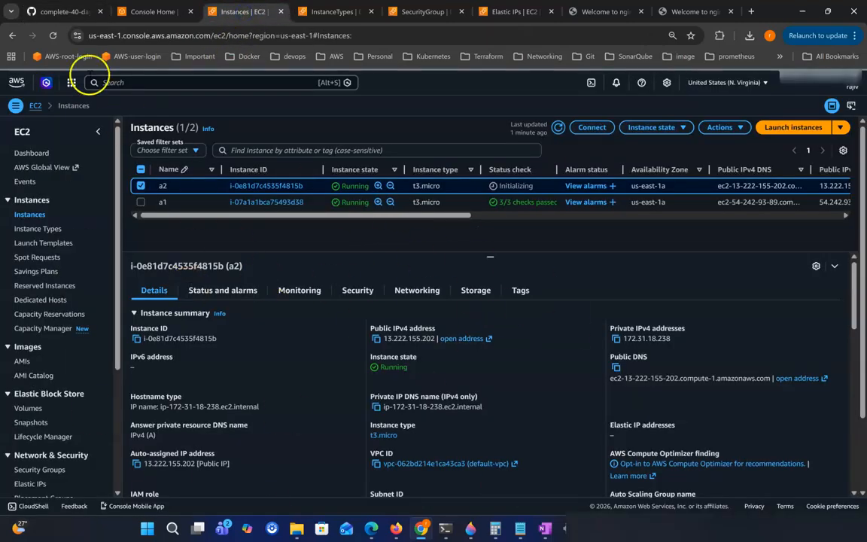
pyautogui.click(64, 14)
pyautogui.scroll(-2, 300, 304)
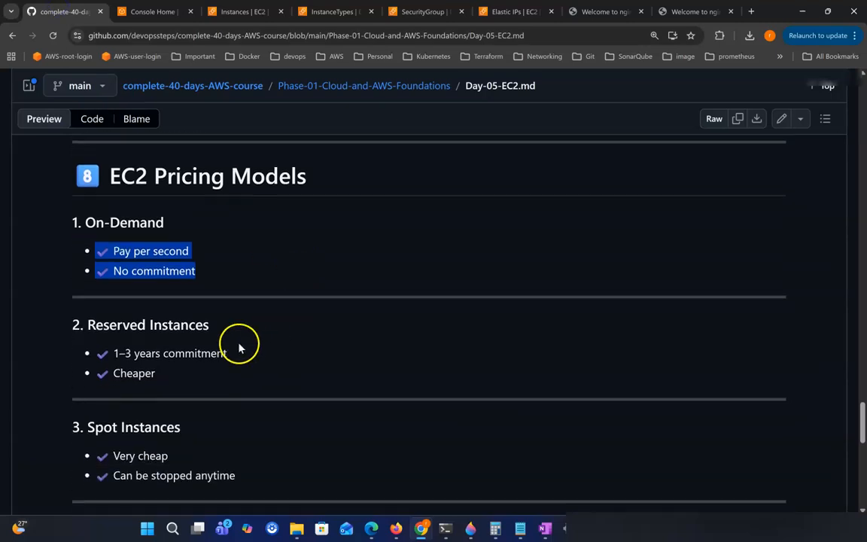
# - Read the Reserved Instances pricing notes, highlighting the heading and the points on 1–3 years commitment and cheaper cost
pyautogui.click(98, 317)
pyautogui.moveTo(89, 318); pyautogui.dragTo(241, 331)
pyautogui.scroll(-1, 255, 339)
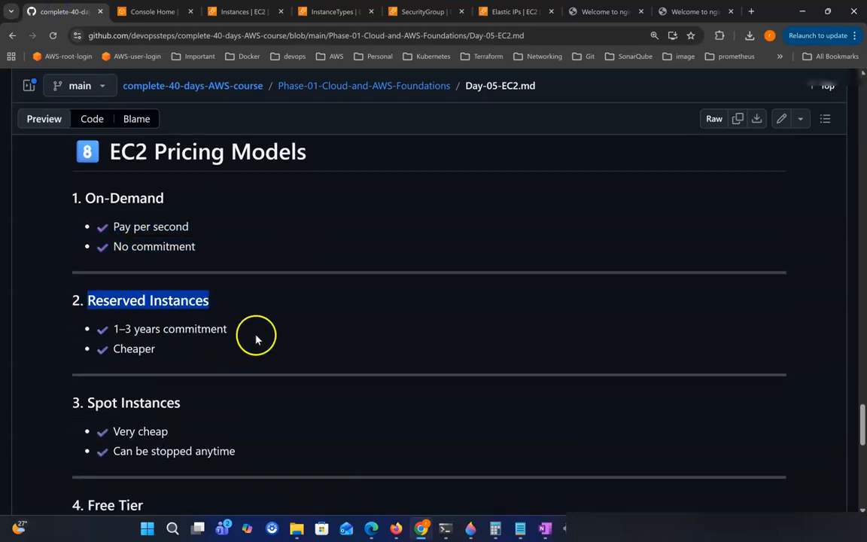
pyautogui.moveTo(113, 314); pyautogui.dragTo(228, 315)
pyautogui.click(233, 341)
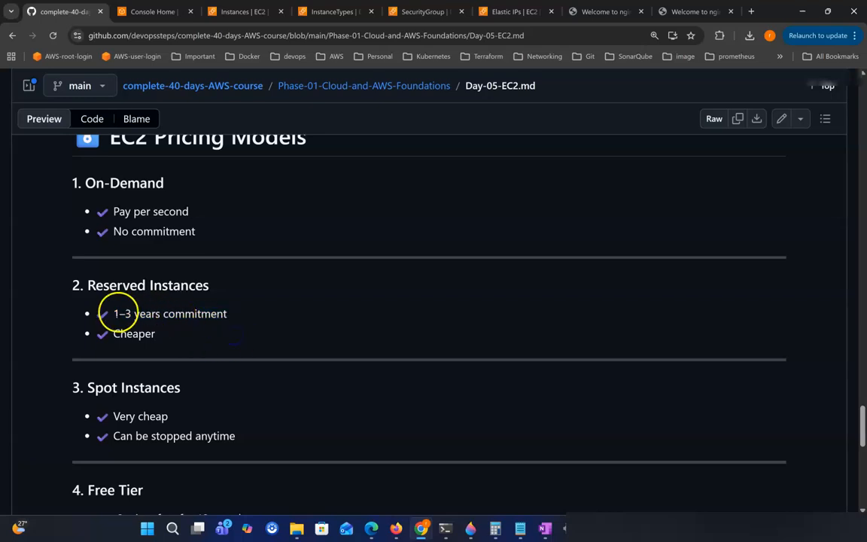
pyautogui.moveTo(114, 314); pyautogui.dragTo(233, 314)
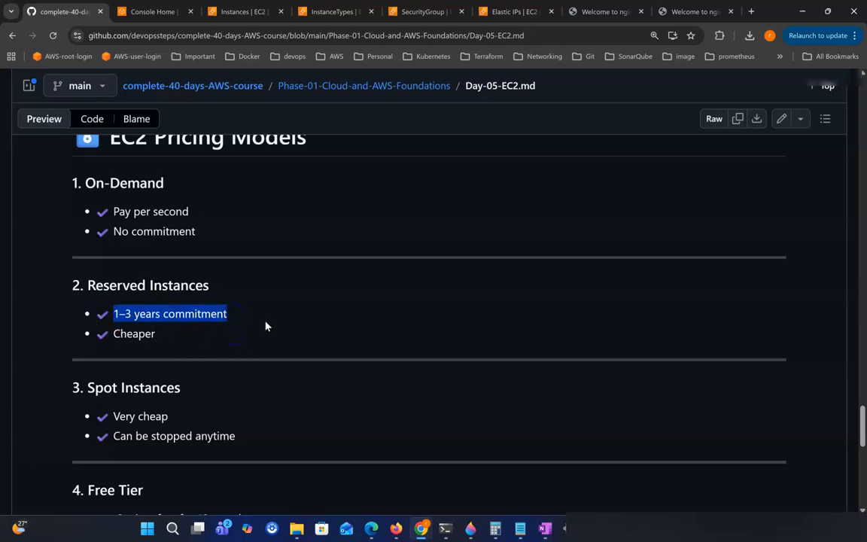
pyautogui.moveTo(111, 336); pyautogui.dragTo(172, 336)
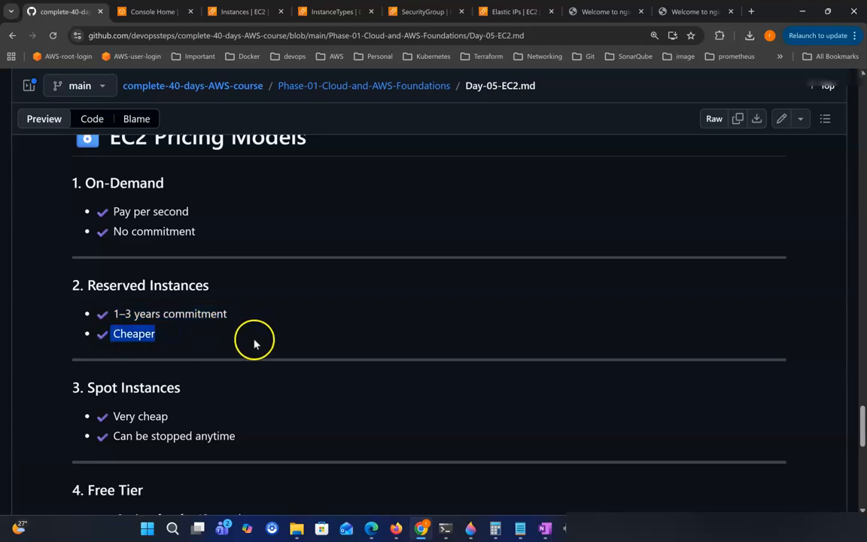
# - Read the Spot Instances pricing notes, highlighting the heading and the points on being very cheap and stoppable anytime
pyautogui.scroll(-1, 256, 343)
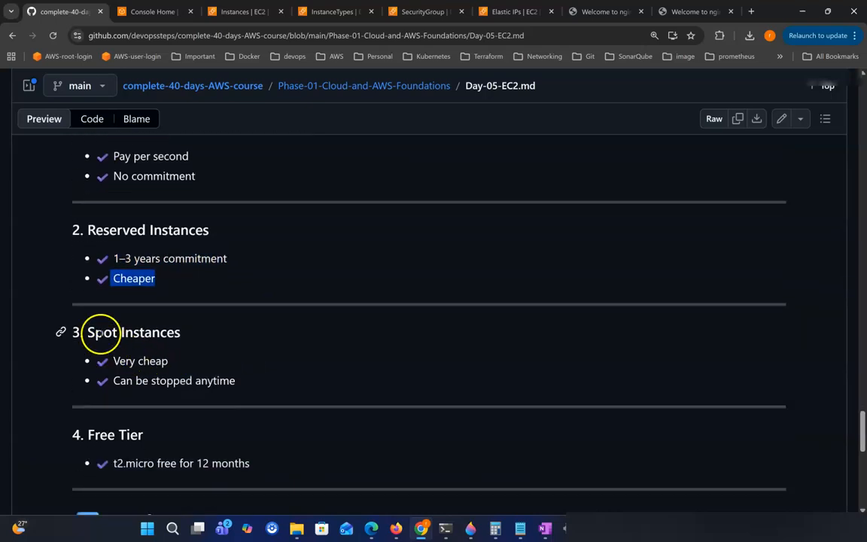
pyautogui.moveTo(89, 332); pyautogui.dragTo(186, 335)
pyautogui.scroll(-1, 188, 337)
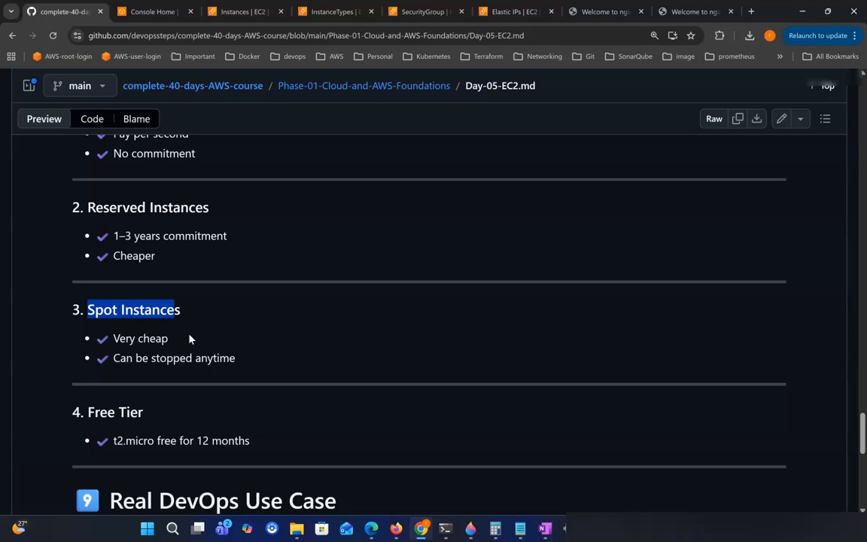
pyautogui.click(216, 332)
pyautogui.scroll(-1, 216, 336)
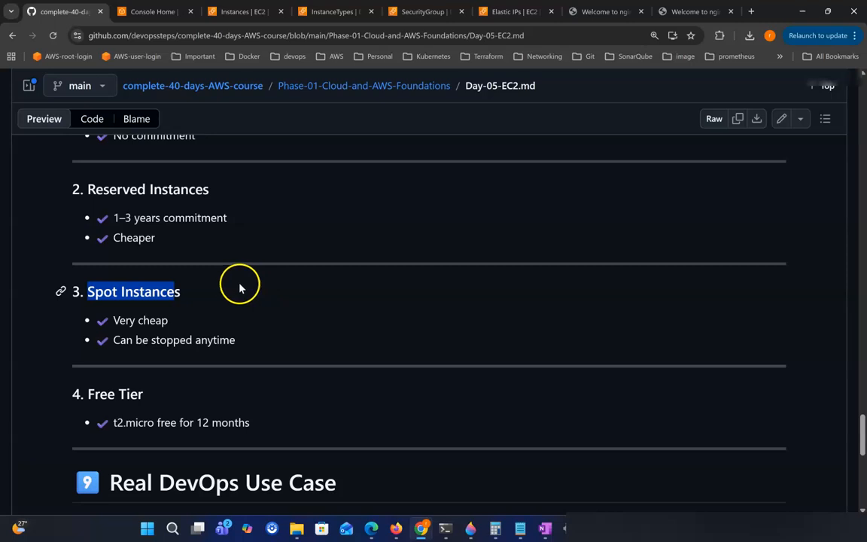
pyautogui.moveTo(113, 321); pyautogui.dragTo(172, 328)
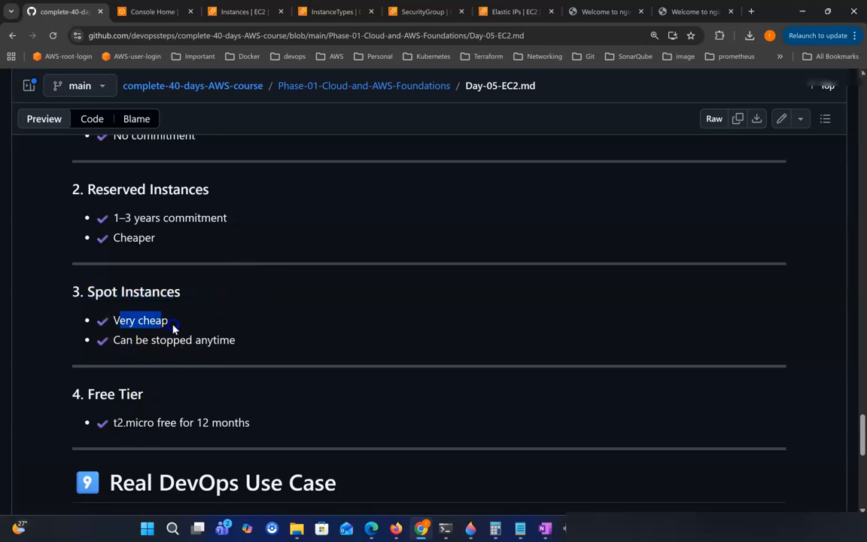
pyautogui.moveTo(114, 341); pyautogui.dragTo(236, 340)
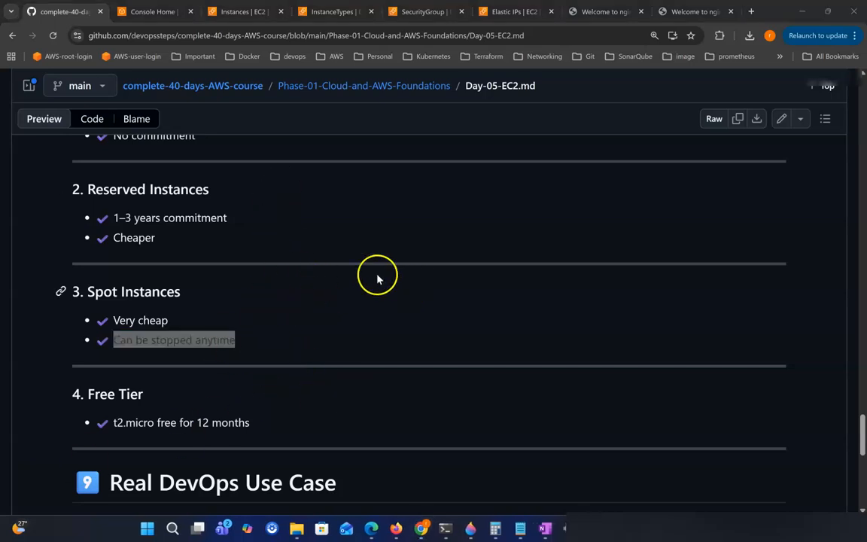
# - Terminate instances a1 and a2 in the EC2 console and refresh the instance list
pyautogui.click(235, 12)
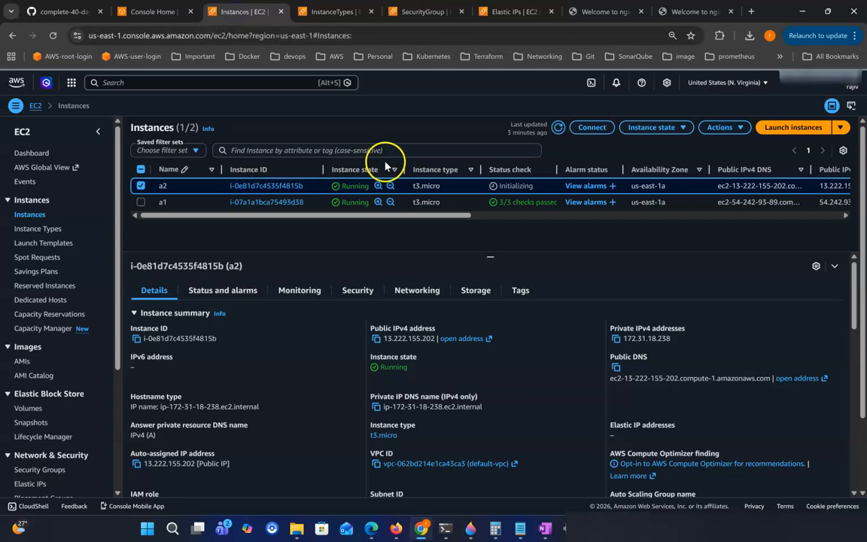
pyautogui.click(559, 128)
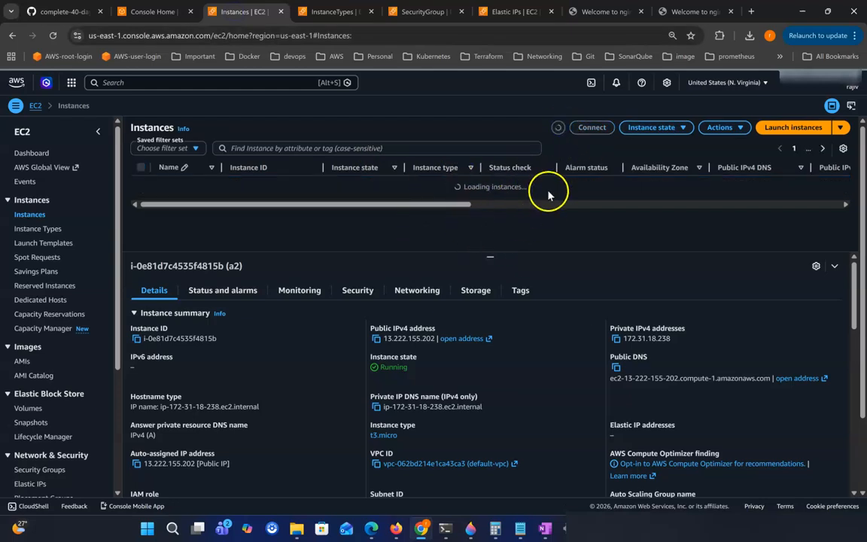
pyautogui.click(141, 202)
pyautogui.click(674, 128)
pyautogui.click(662, 204)
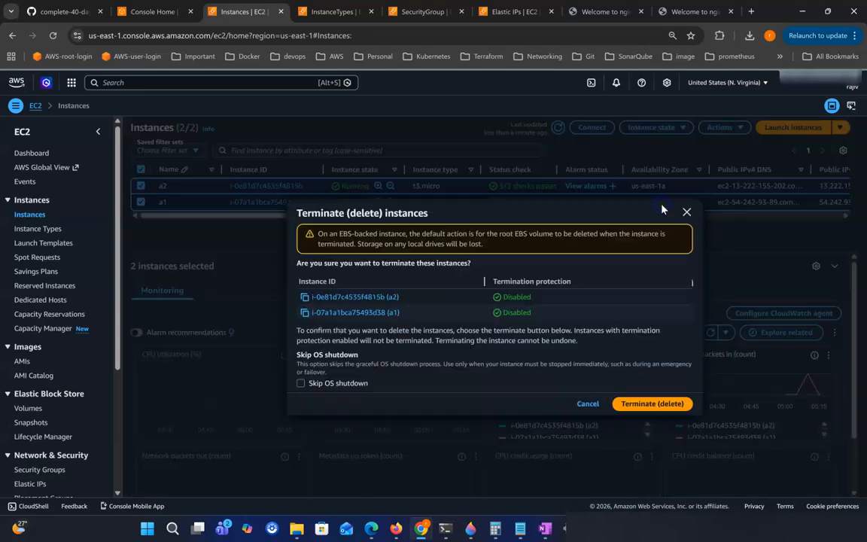
pyautogui.click(619, 349)
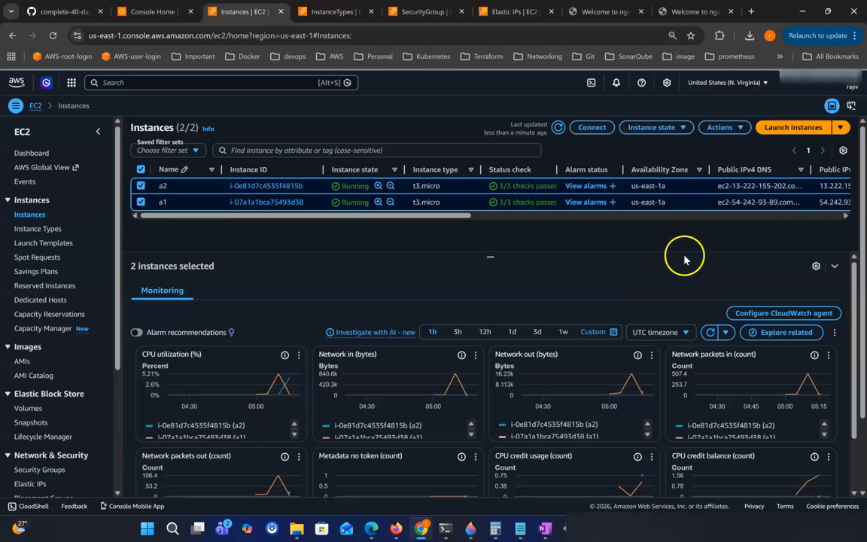
pyautogui.click(837, 128)
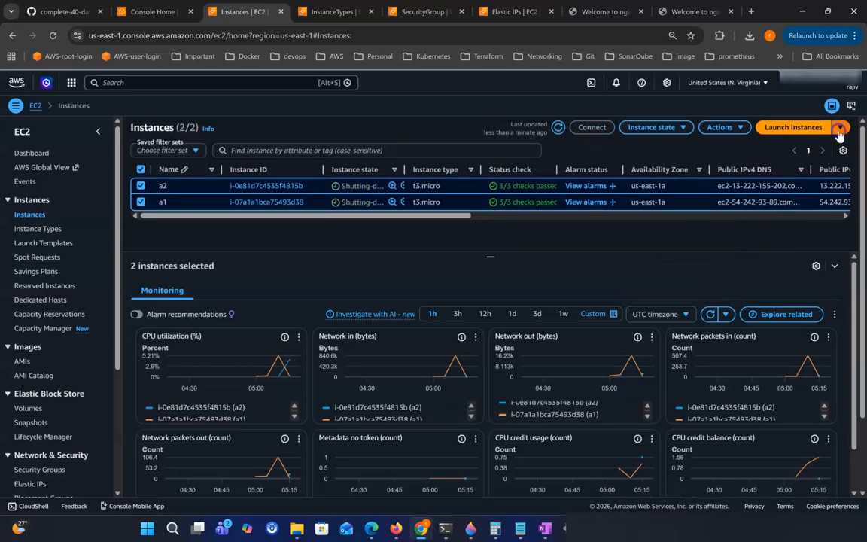
pyautogui.click(557, 128)
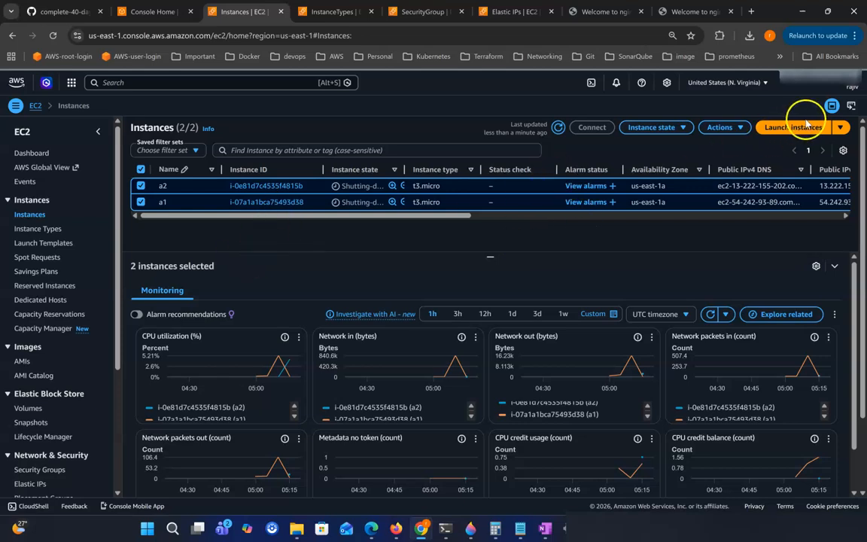
# - Start launching a new EC2 instance named a3 with the youtube-245 key pair
pyautogui.click(790, 129)
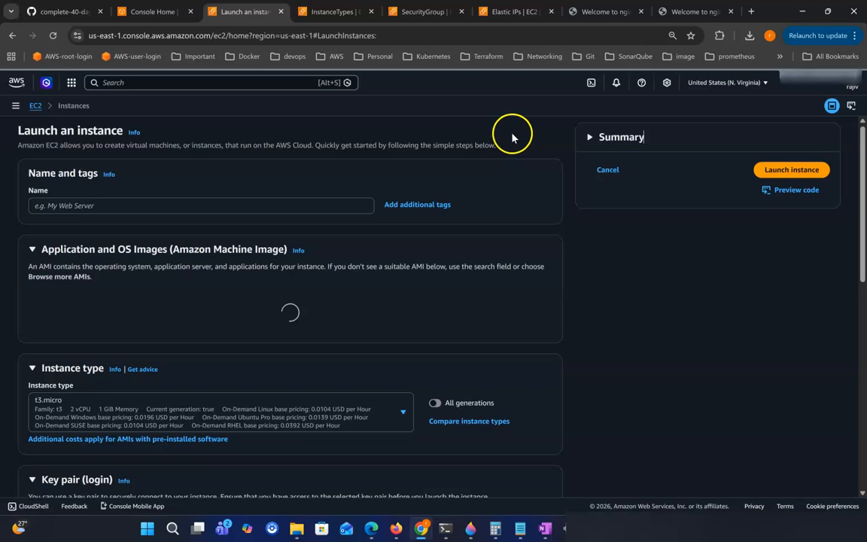
pyautogui.click(72, 207)
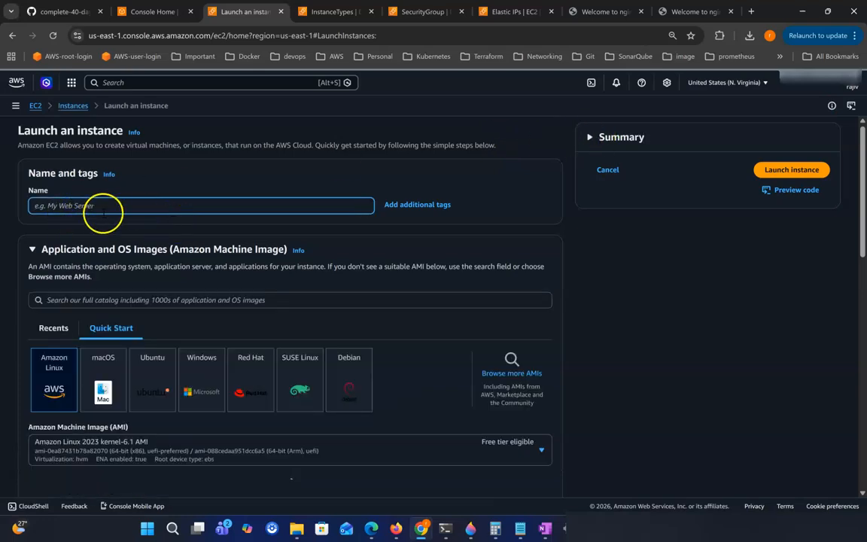
pyautogui.write('a3')
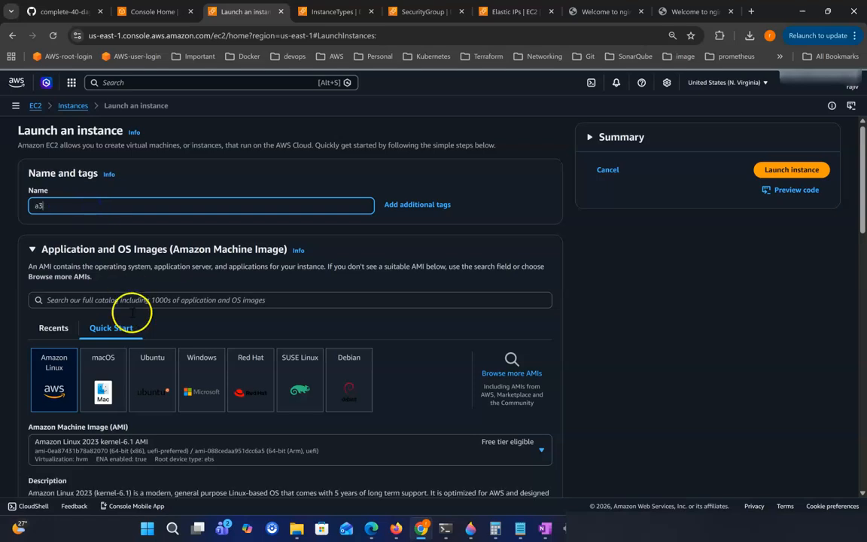
pyautogui.scroll(-2, 139, 354)
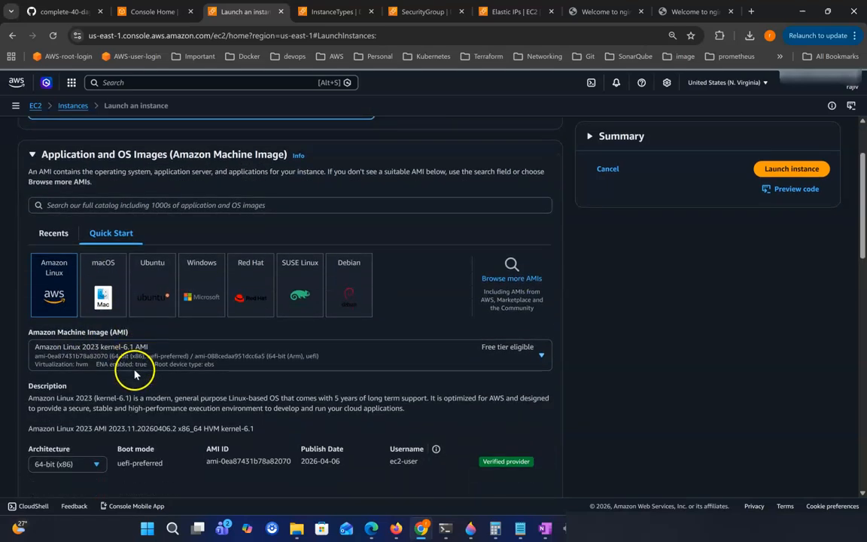
pyautogui.scroll(-5, 135, 371)
pyautogui.scroll(-3, 98, 288)
pyautogui.click(98, 252)
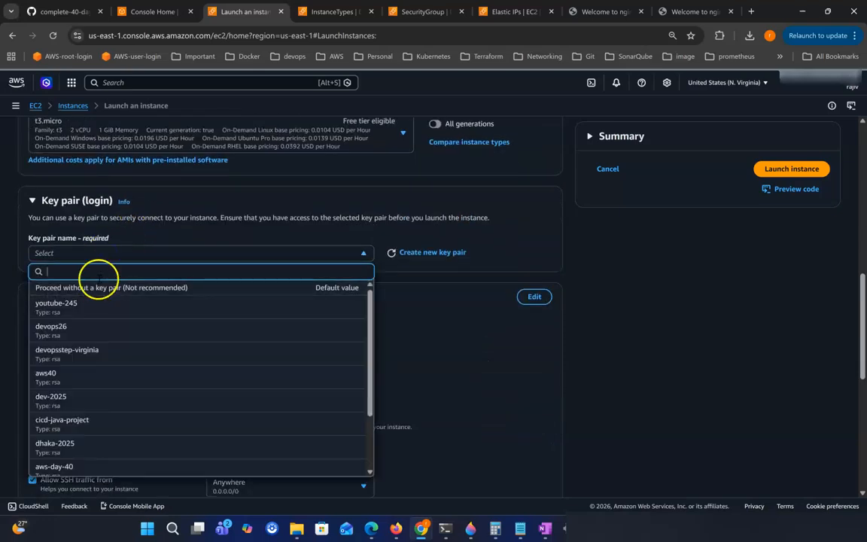
pyautogui.click(87, 304)
# - Assign the existing security group allow-allip to the new instance in its network settings
pyautogui.scroll(-3, 243, 384)
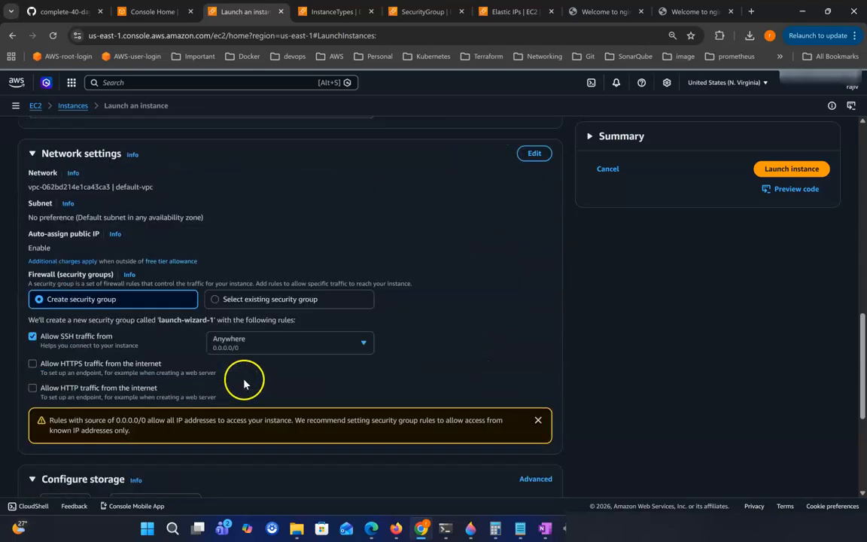
pyautogui.click(248, 301)
pyautogui.click(131, 333)
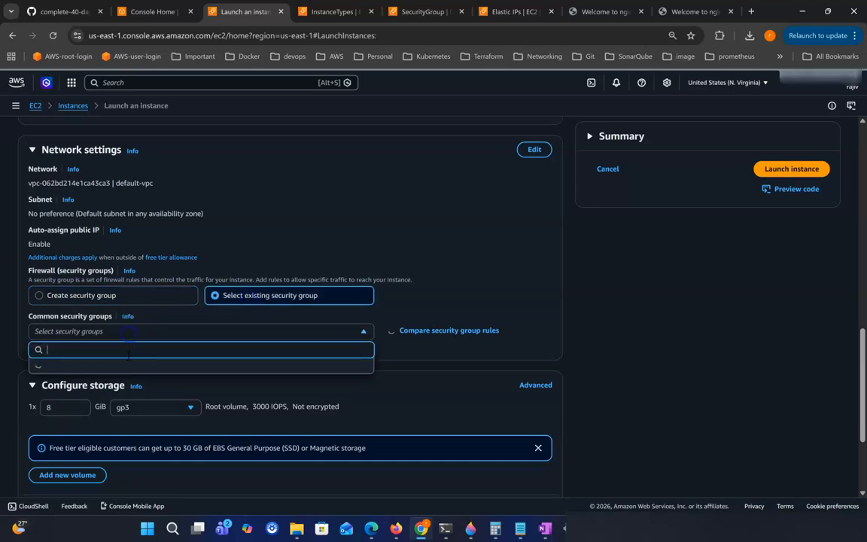
pyautogui.click(76, 290)
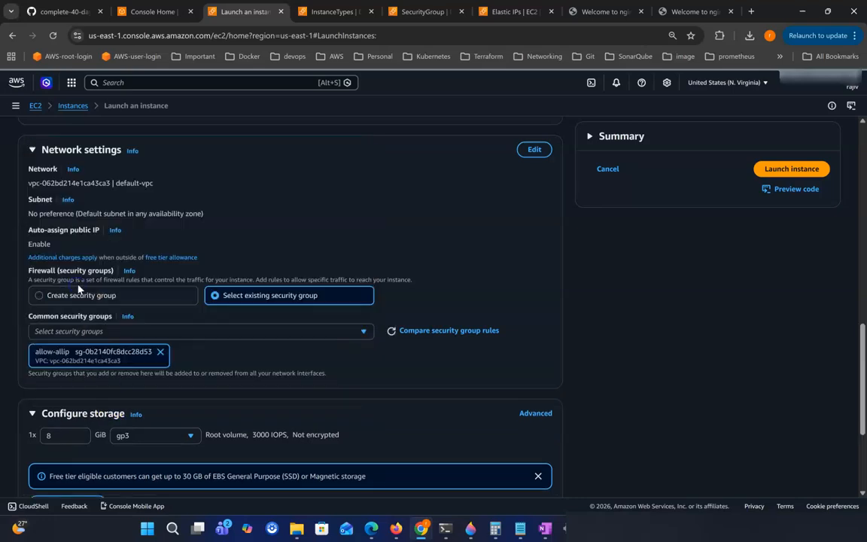
# - Choose Spot instances as the purchasing option in the advanced details and open the customizable Spot instance options
pyautogui.scroll(-3, 196, 342)
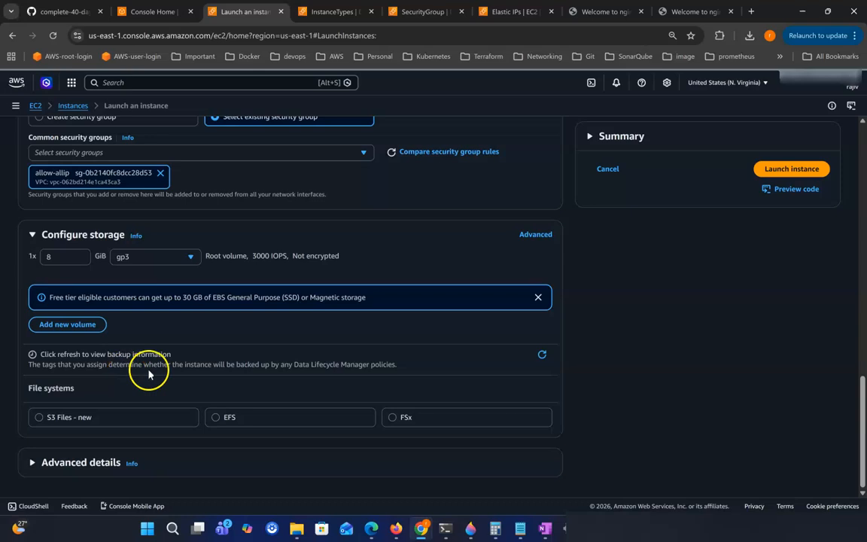
pyautogui.click(209, 450)
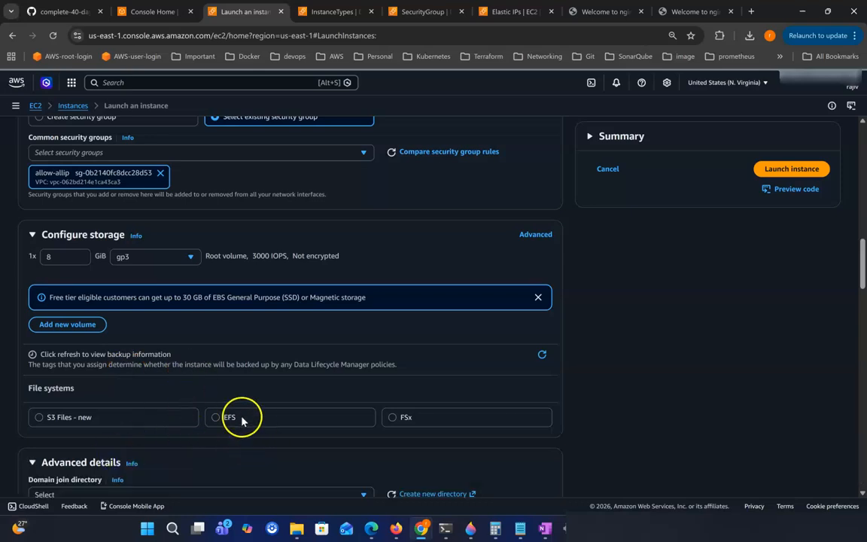
pyautogui.scroll(-10, 235, 418)
pyautogui.scroll(-2, 232, 423)
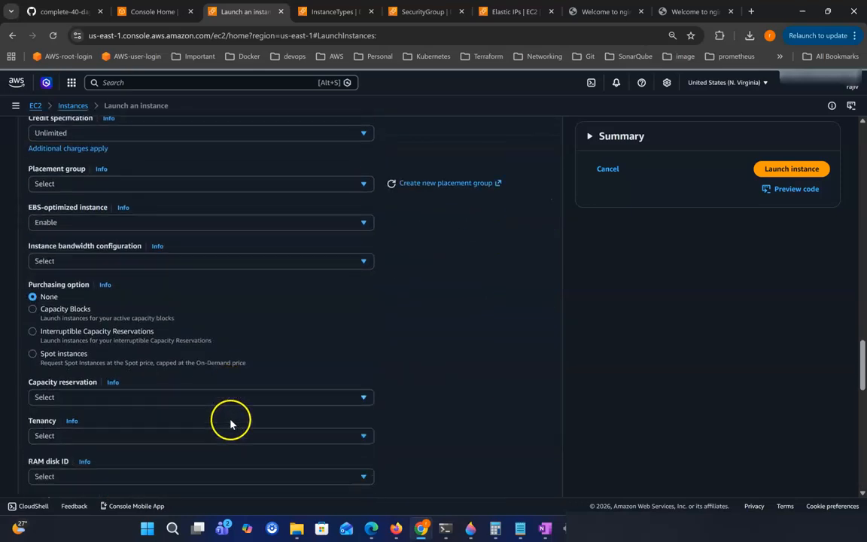
pyautogui.scroll(-1, 39, 248)
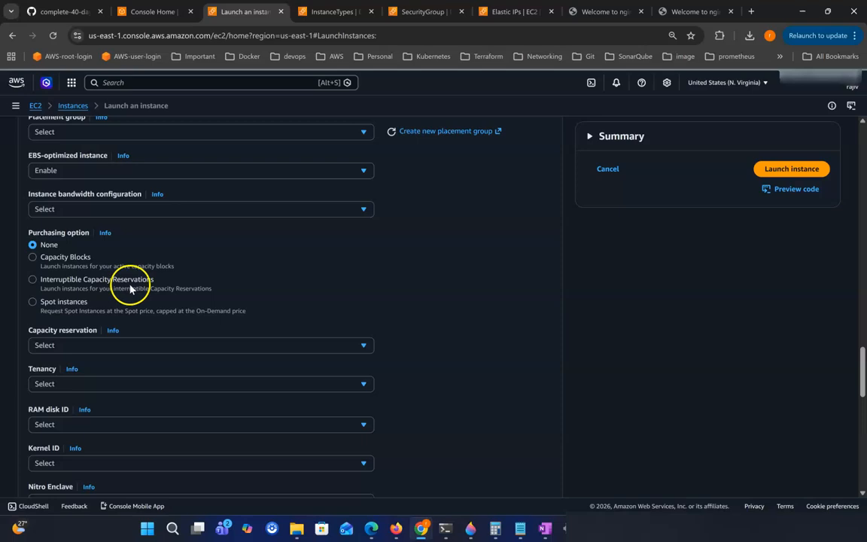
pyautogui.click(56, 305)
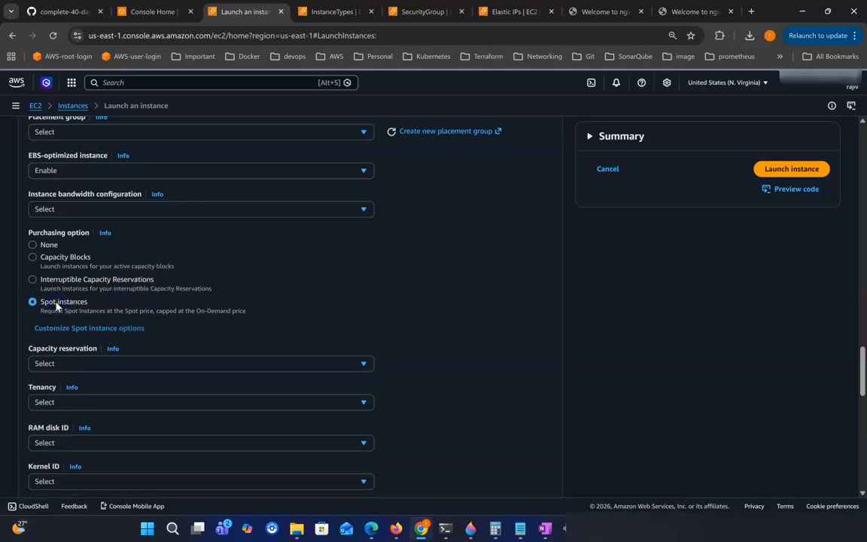
pyautogui.scroll(-1, 229, 307)
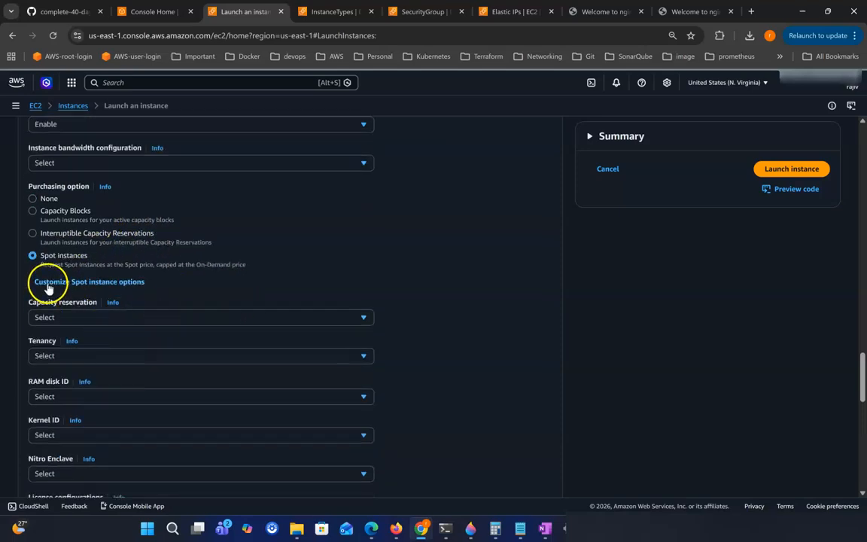
pyautogui.click(46, 283)
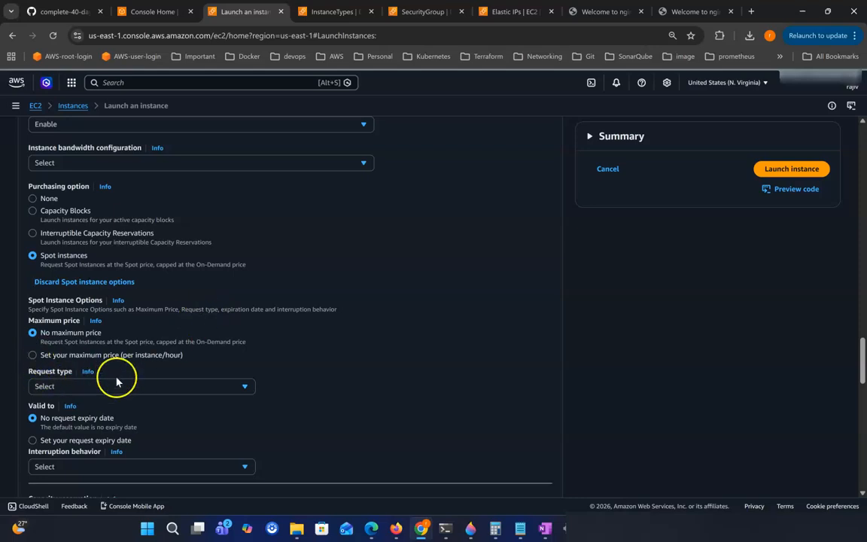
# - Set the Spot request type to One-time and the interruption behavior to Terminate
pyautogui.scroll(-2, 119, 381)
pyautogui.click(77, 314)
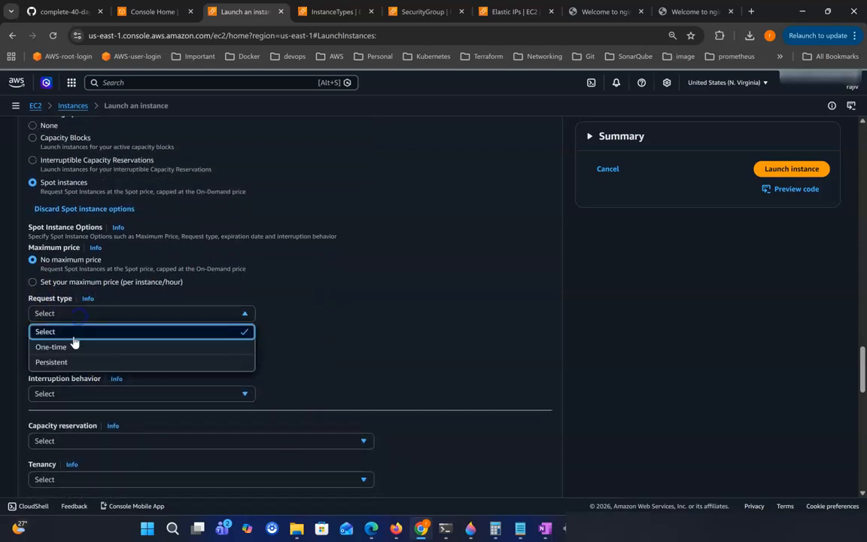
pyautogui.click(72, 346)
pyautogui.scroll(-2, 320, 345)
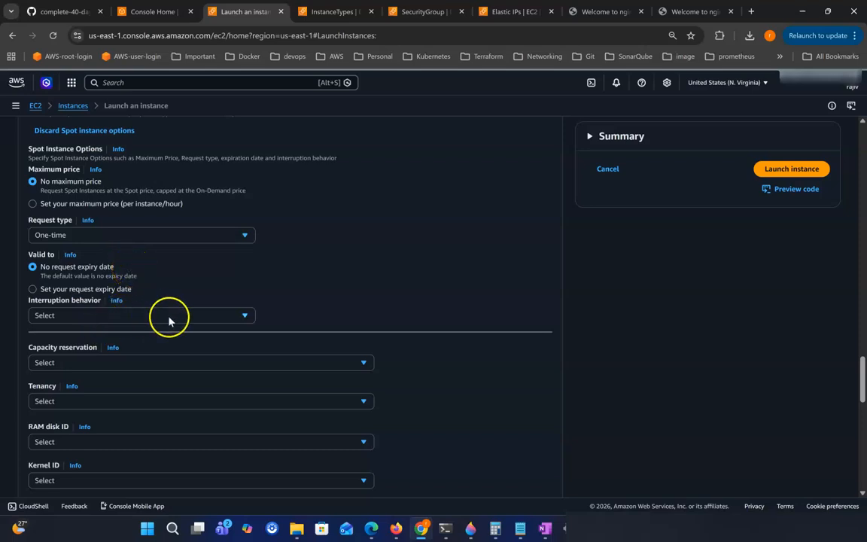
pyautogui.click(85, 322)
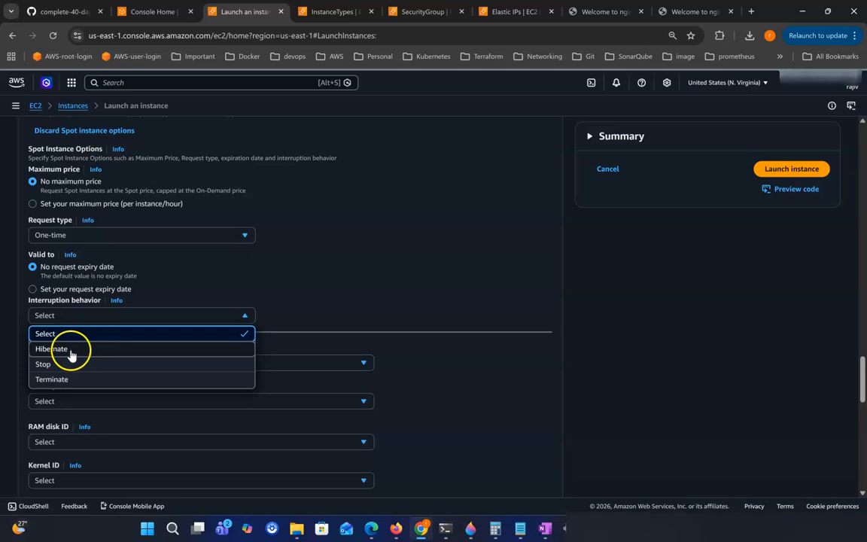
pyautogui.click(52, 379)
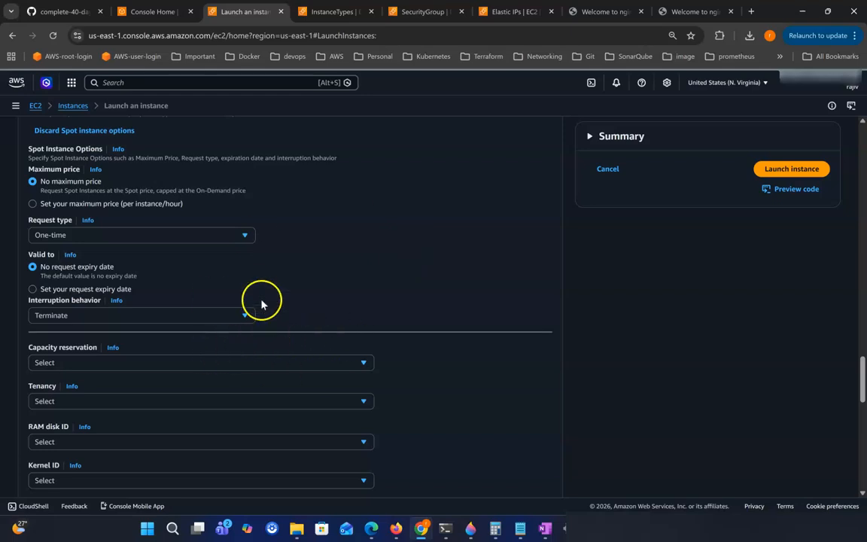
pyautogui.scroll(-3, 240, 331)
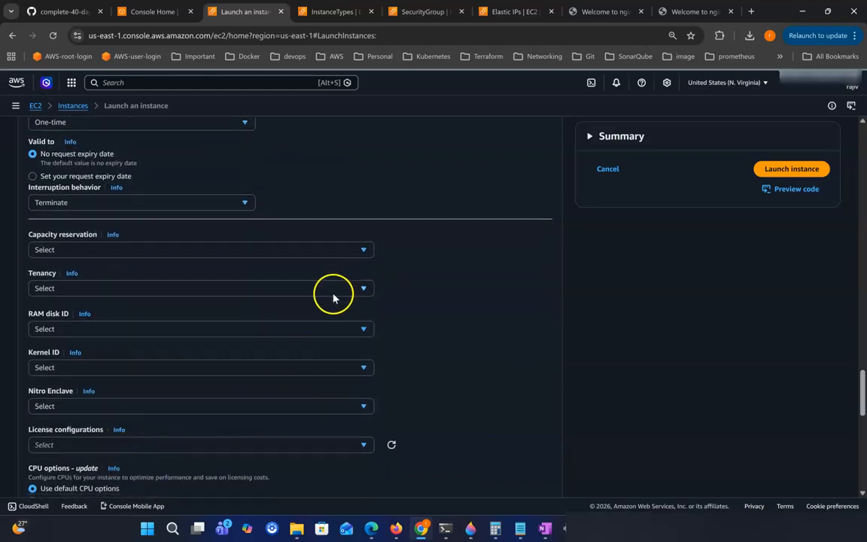
# - Launch the Spot instance a3 with the configured settings and return to the list of all instances
pyautogui.scroll(3, 301, 279)
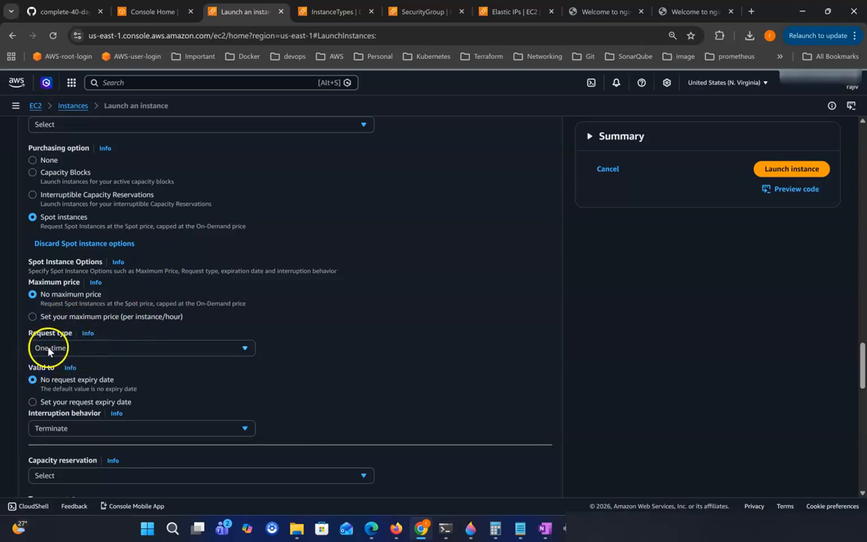
pyautogui.click(781, 174)
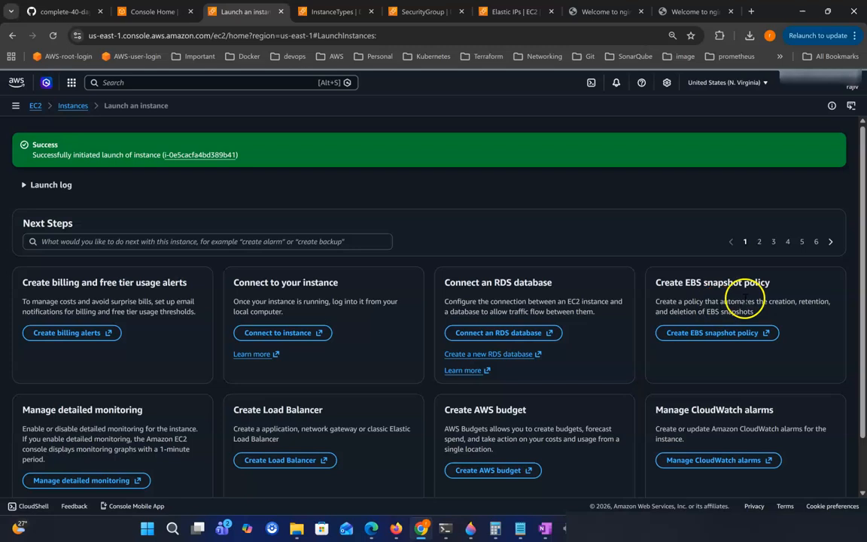
pyautogui.scroll(-2, 753, 338)
pyautogui.click(811, 471)
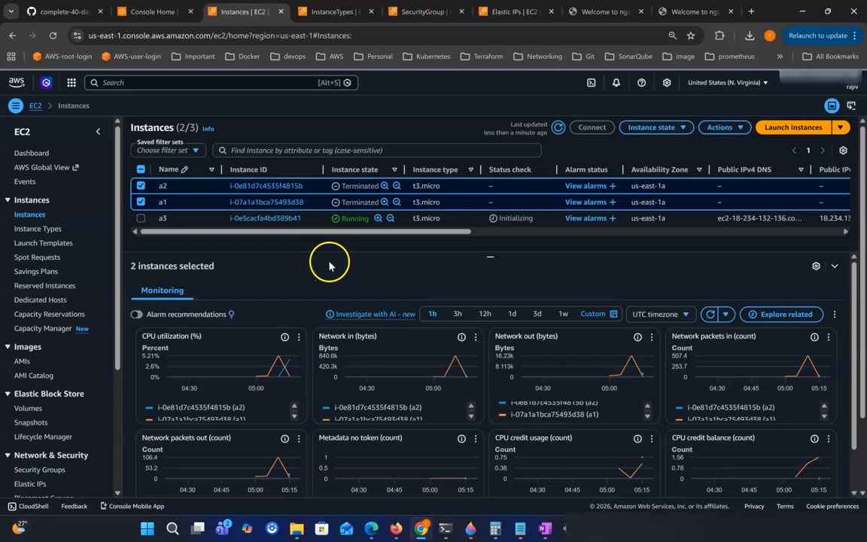
# - Deselect the terminated instances a2 and a1, select a3 to show its details, and refresh the instance list
pyautogui.click(142, 187)
pyautogui.click(142, 202)
pyautogui.click(143, 202)
pyautogui.click(141, 202)
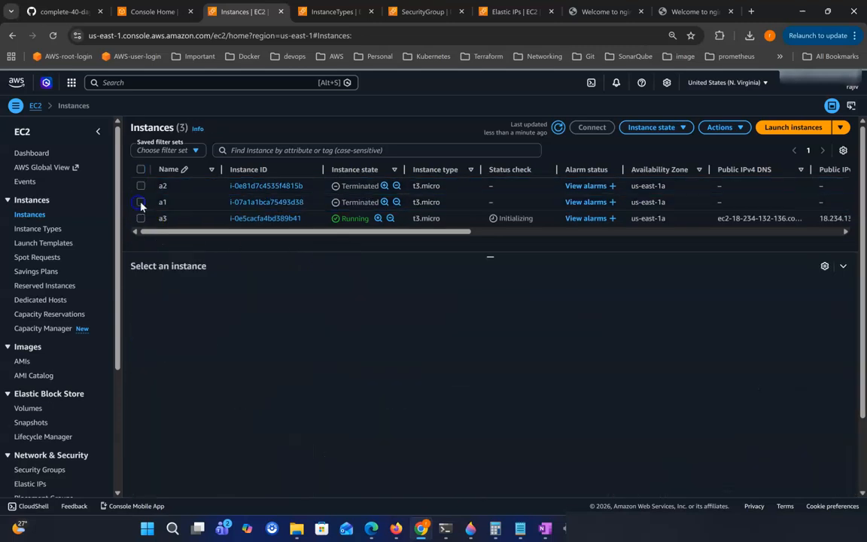
pyautogui.click(142, 218)
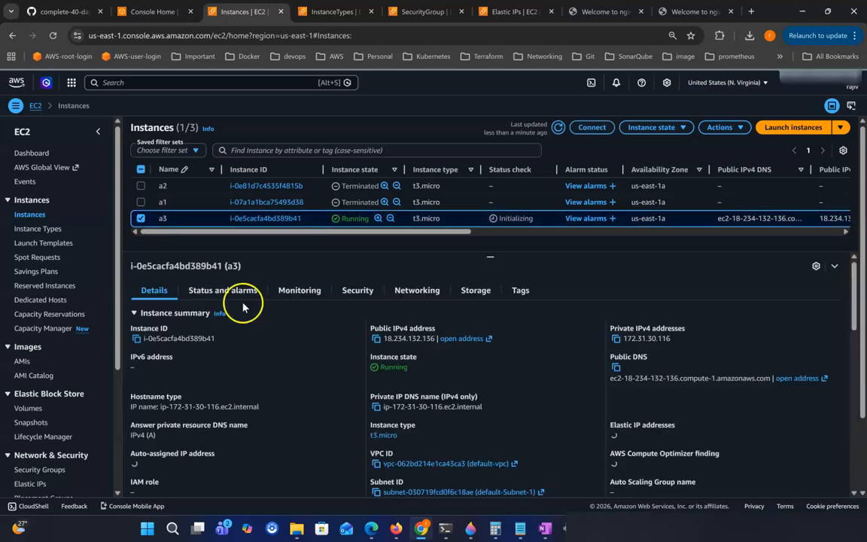
pyautogui.click(558, 131)
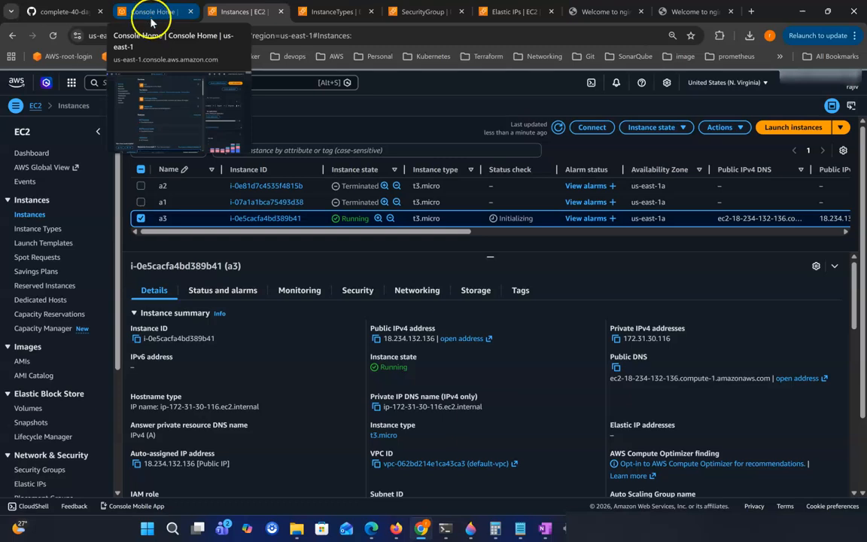
# - Switch to the Day-05-EC2.md notes on GitHub and review the Free Tier pricing section, highlighting its heading and t2.micro line
pyautogui.click(46, 12)
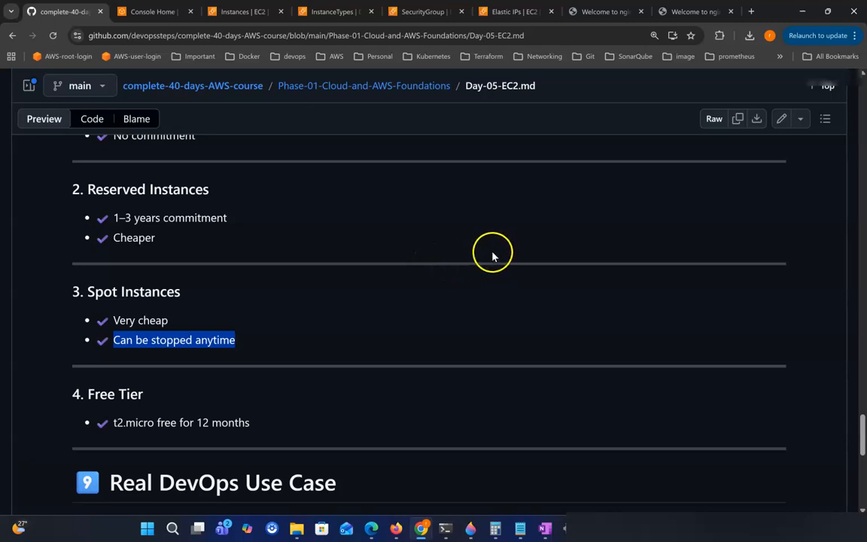
pyautogui.scroll(-1, 497, 257)
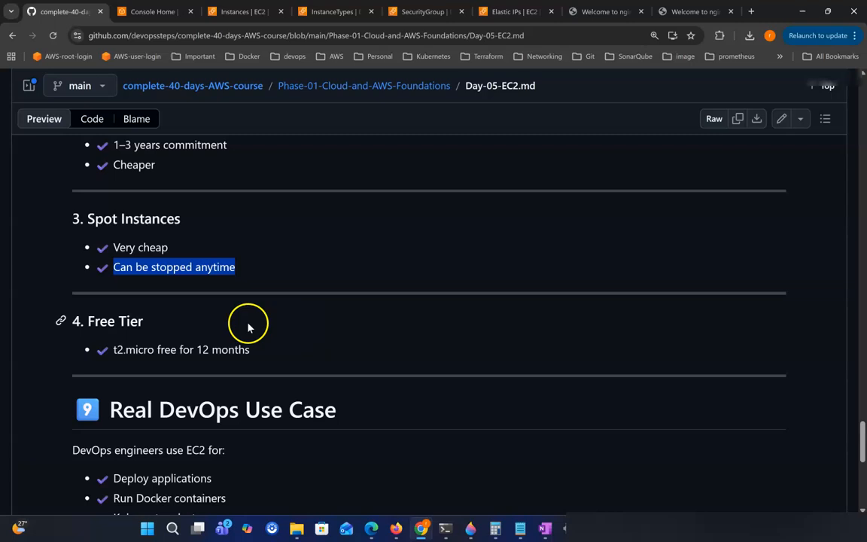
pyautogui.scroll(-1, 242, 320)
pyautogui.moveTo(86, 283); pyautogui.dragTo(237, 291)
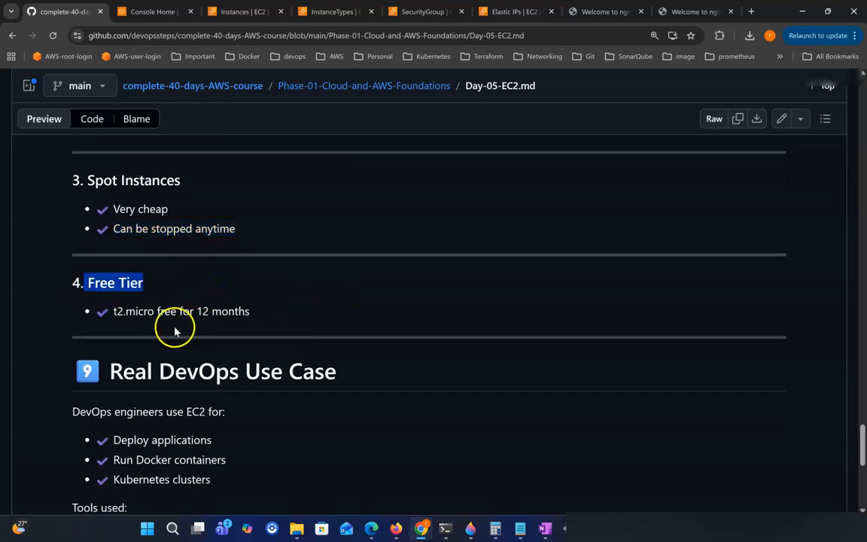
pyautogui.moveTo(112, 310); pyautogui.dragTo(256, 314)
pyautogui.click(278, 317)
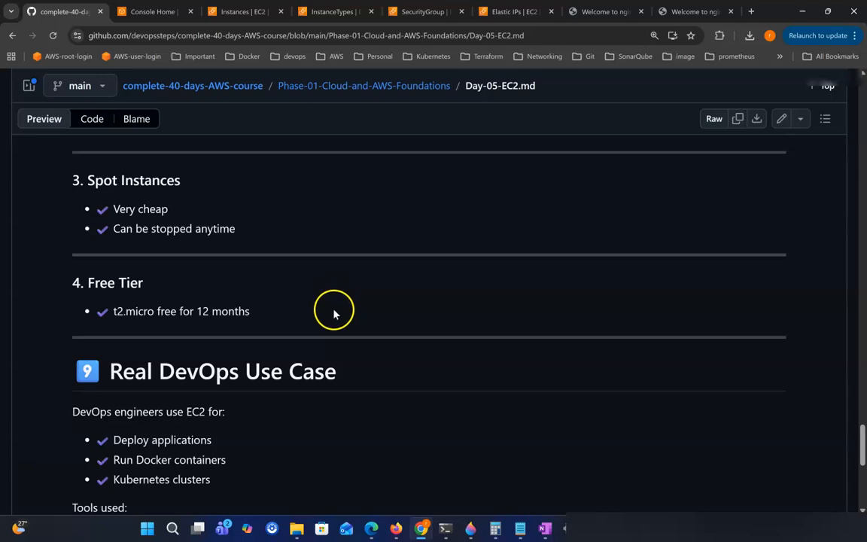
pyautogui.moveTo(195, 313); pyautogui.dragTo(319, 316)
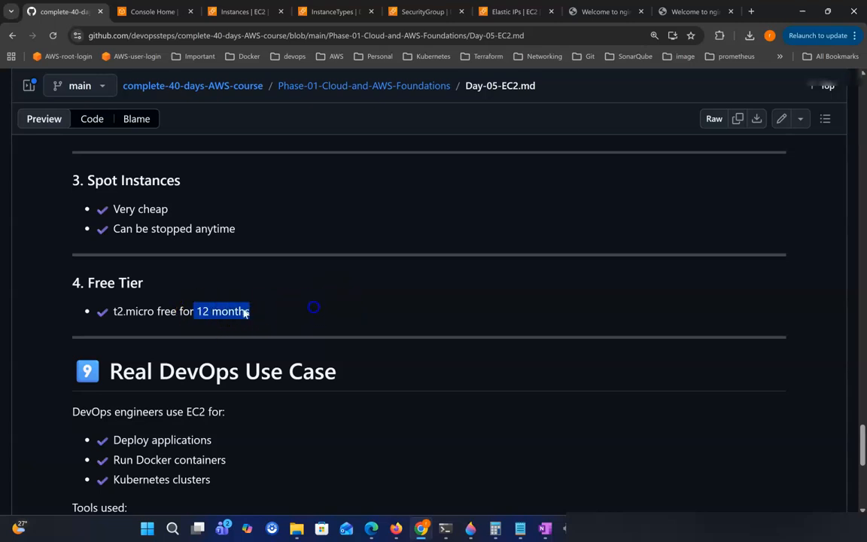
pyautogui.moveTo(113, 311); pyautogui.dragTo(138, 311)
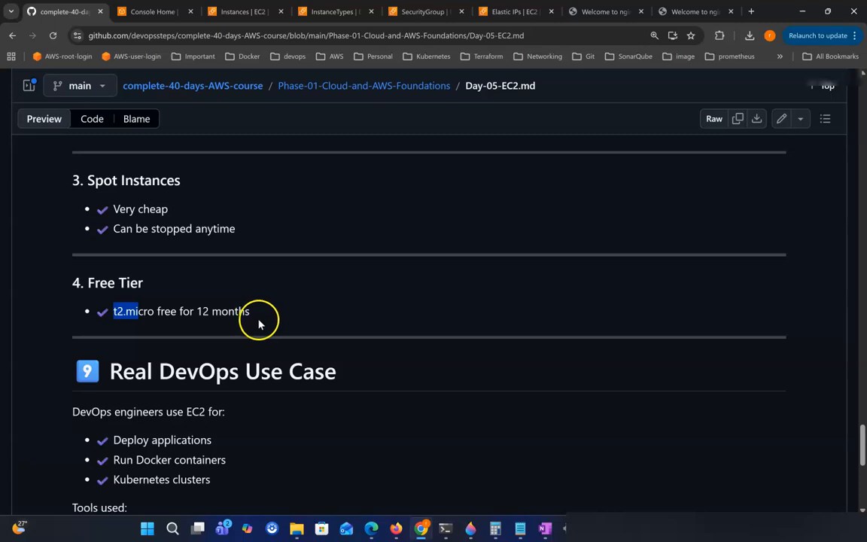
pyautogui.click(212, 311)
pyautogui.moveTo(113, 311); pyautogui.dragTo(294, 315)
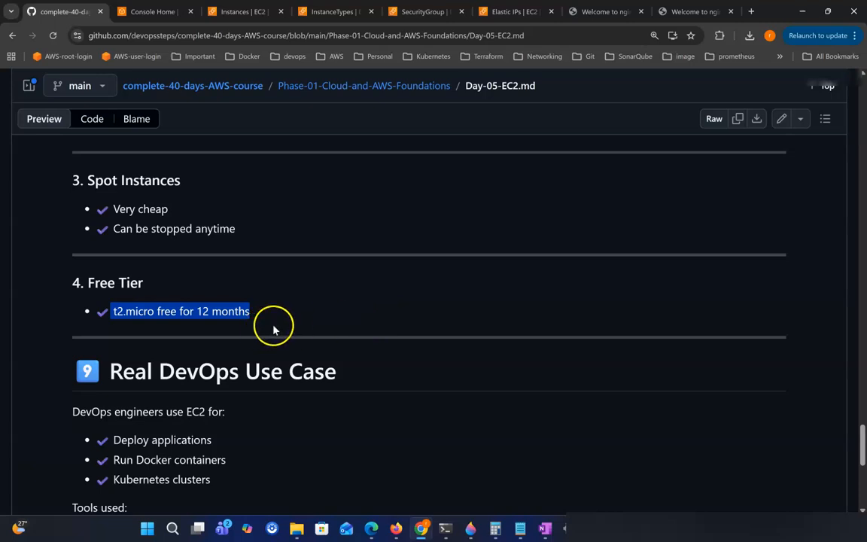
pyautogui.click(216, 312)
# - Read the Real DevOps Use Case section of the notes, highlighting the heading and each listed use of EC2 in turn
pyautogui.scroll(-1, 309, 335)
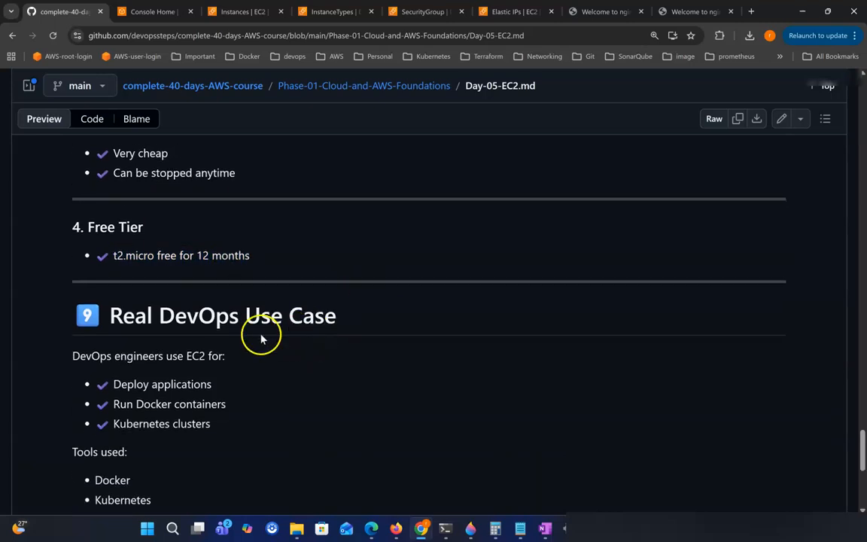
pyautogui.moveTo(113, 314); pyautogui.dragTo(352, 321)
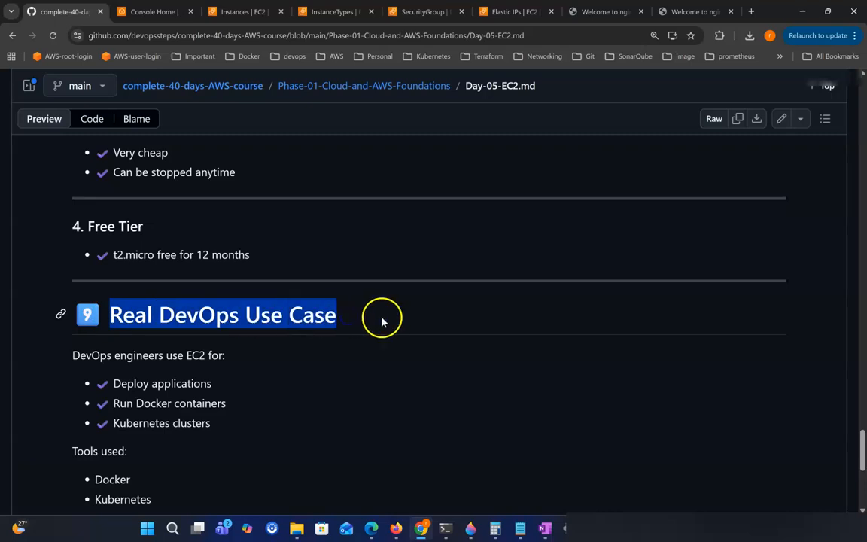
pyautogui.scroll(-1, 382, 321)
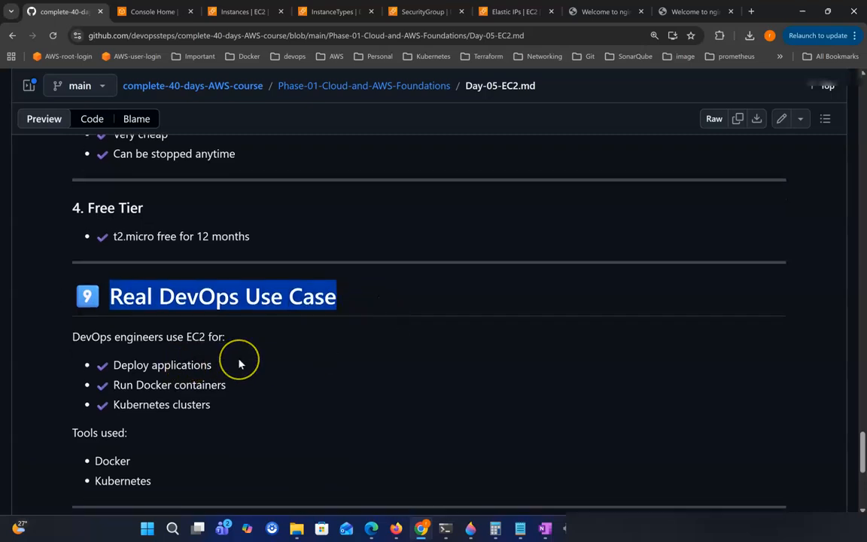
pyautogui.scroll(-1, 239, 364)
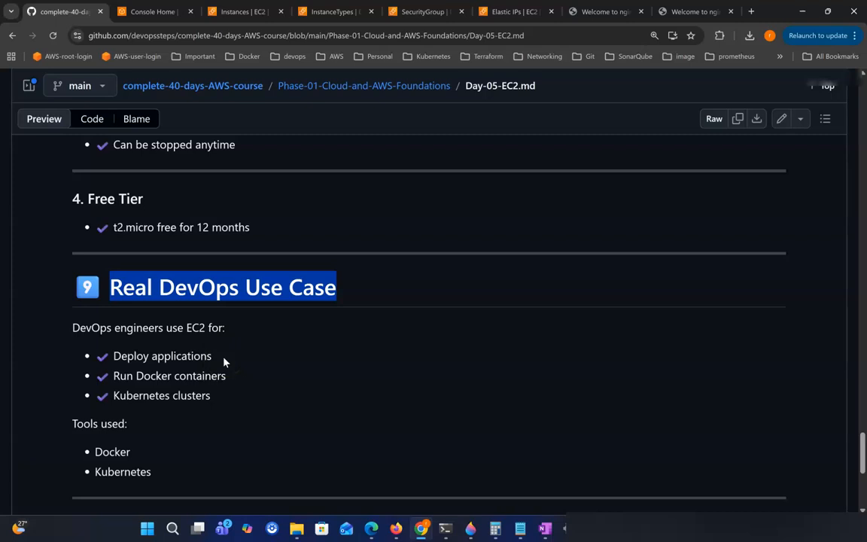
pyautogui.moveTo(94, 331); pyautogui.dragTo(264, 334)
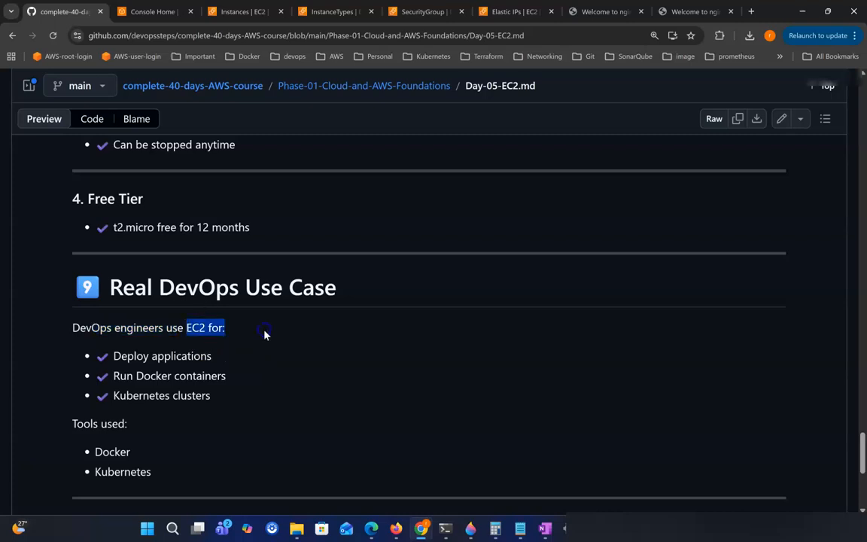
pyautogui.moveTo(114, 357); pyautogui.dragTo(237, 360)
pyautogui.moveTo(113, 375); pyautogui.dragTo(244, 379)
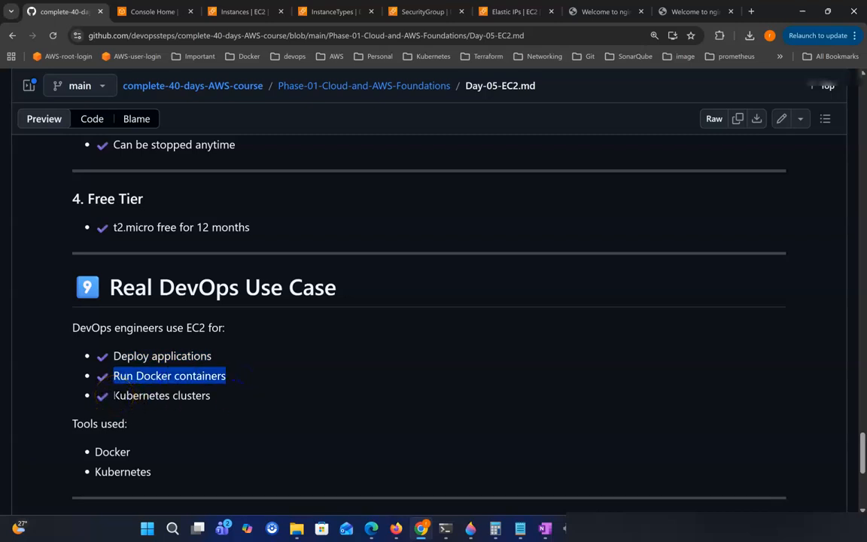
pyautogui.moveTo(113, 395); pyautogui.dragTo(285, 396)
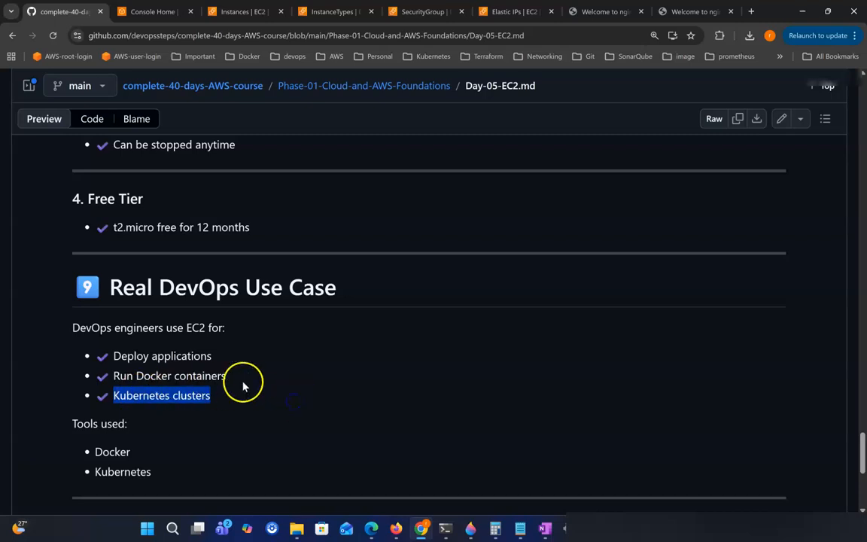
# - Highlight the complete list of EC2 uses in the notes and look over the Docker and Kubernetes entries under Tools used
pyautogui.click(223, 376)
pyautogui.moveTo(109, 287); pyautogui.dragTo(84, 362)
pyautogui.click(248, 395)
pyautogui.scroll(-1, 105, 353)
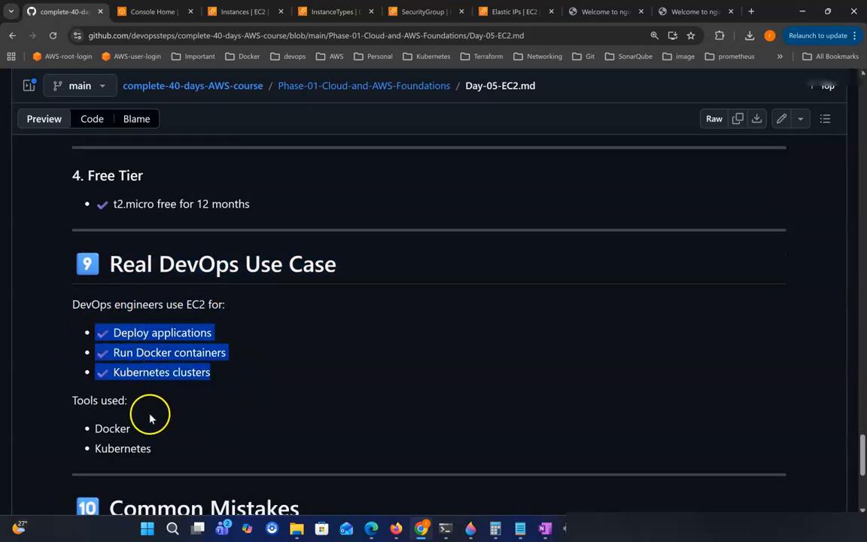
pyautogui.click(120, 401)
pyautogui.moveTo(137, 451); pyautogui.dragTo(191, 458)
# - Review the Common Mistakes section of the notes, highlighting its heading and the forgotten SSH port entry
pyautogui.scroll(-2, 208, 451)
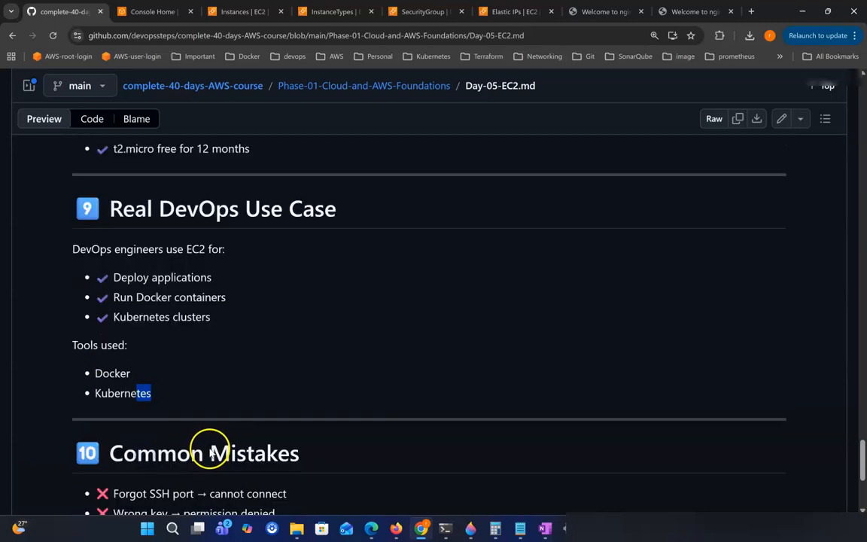
pyautogui.moveTo(110, 419); pyautogui.dragTo(339, 417)
pyautogui.scroll(-1, 340, 418)
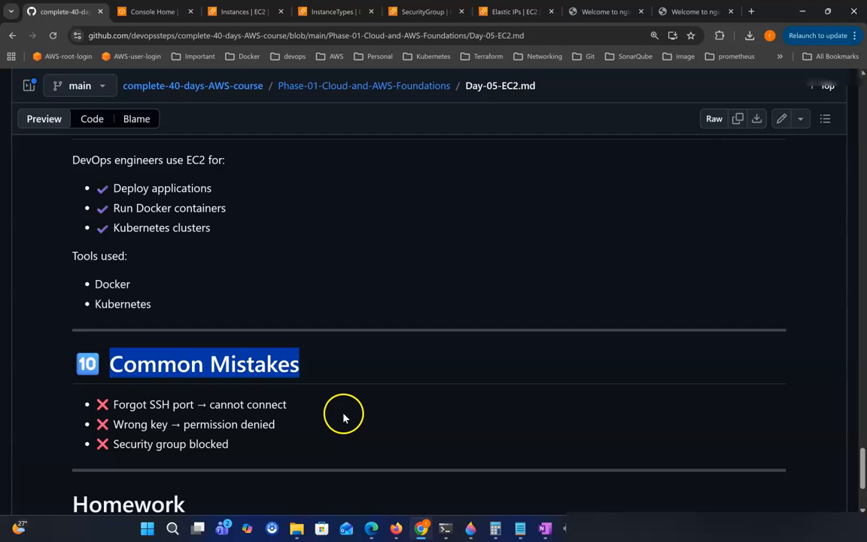
pyautogui.scroll(-1, 386, 418)
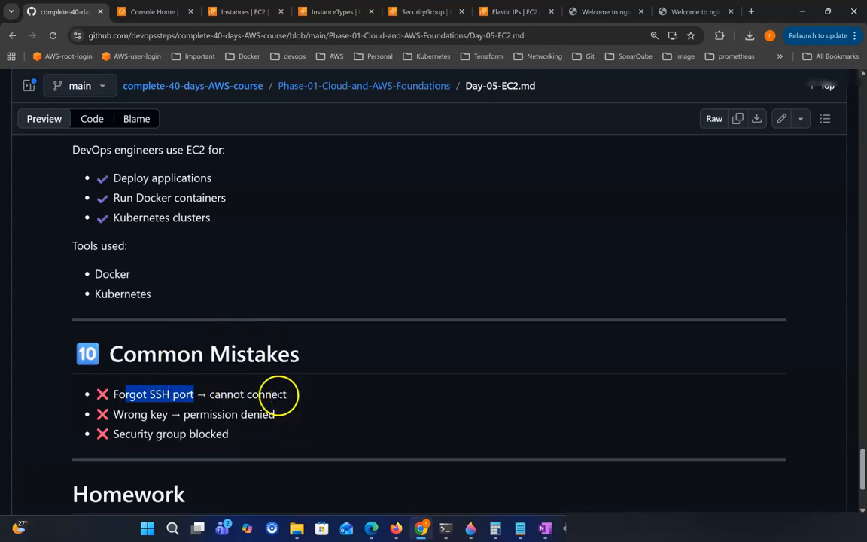
pyautogui.click(381, 337)
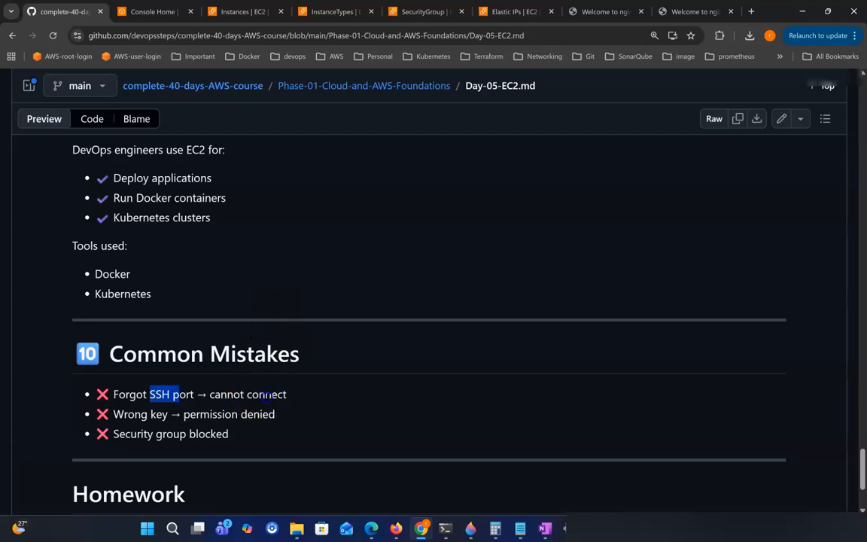
pyautogui.moveTo(288, 399); pyautogui.dragTo(117, 394)
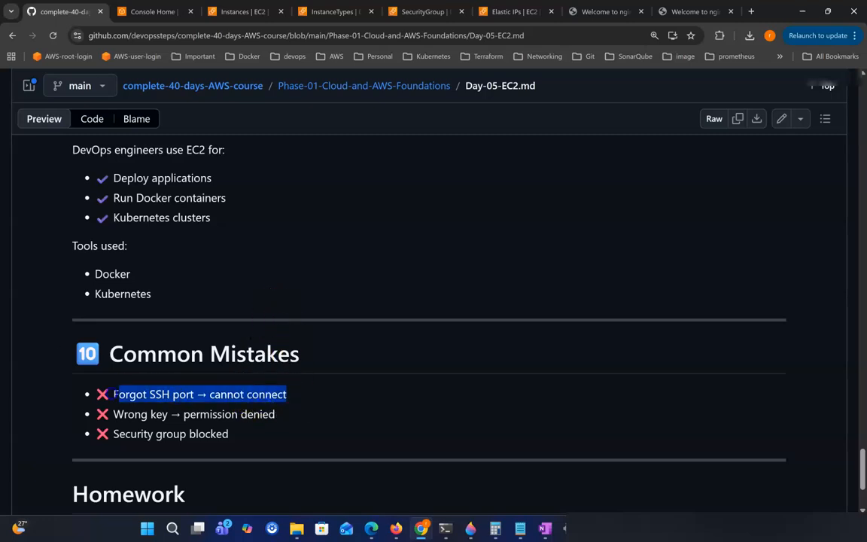
pyautogui.click(216, 386)
pyautogui.moveTo(113, 394); pyautogui.dragTo(292, 401)
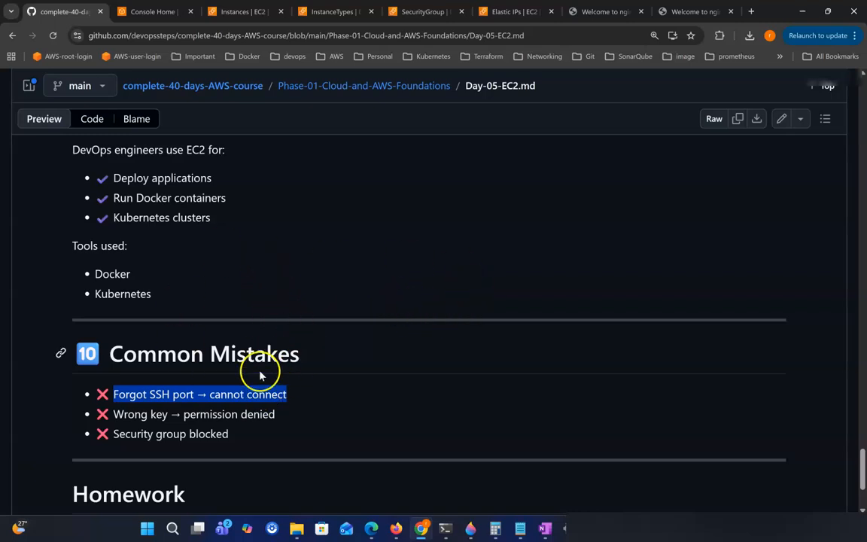
pyautogui.click(132, 394)
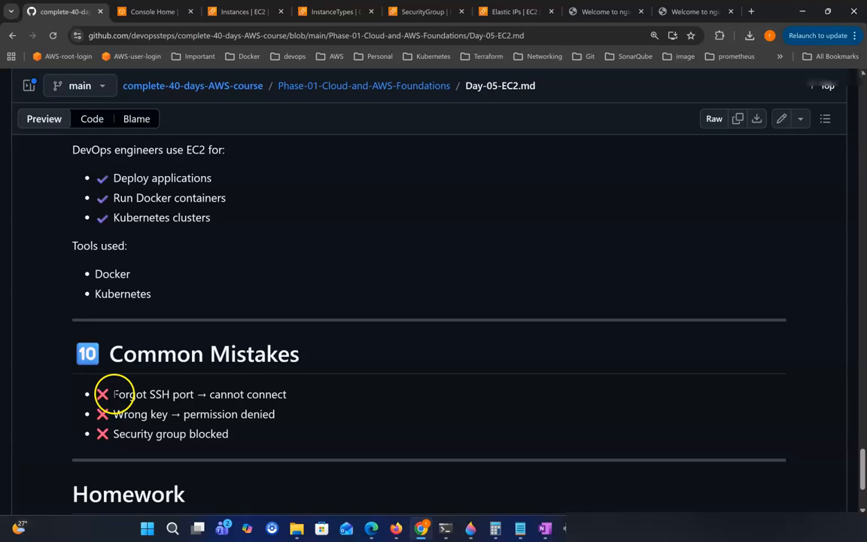
pyautogui.moveTo(144, 394)
pyautogui.mouseDown()
pyautogui.moveTo(295, 404)
pyautogui.moveTo(254, 395)
pyautogui.moveTo(149, 394)
pyautogui.mouseUp()
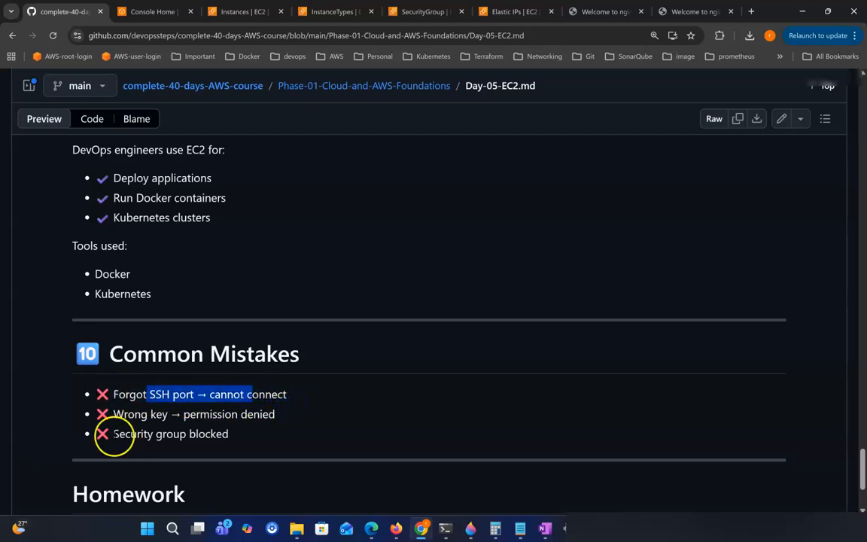
# - Examine the wrong key and blocked security group entries under Common Mistakes, highlighting each, and continue to the Homework section
pyautogui.click(114, 414)
pyautogui.moveTo(114, 414); pyautogui.dragTo(286, 417)
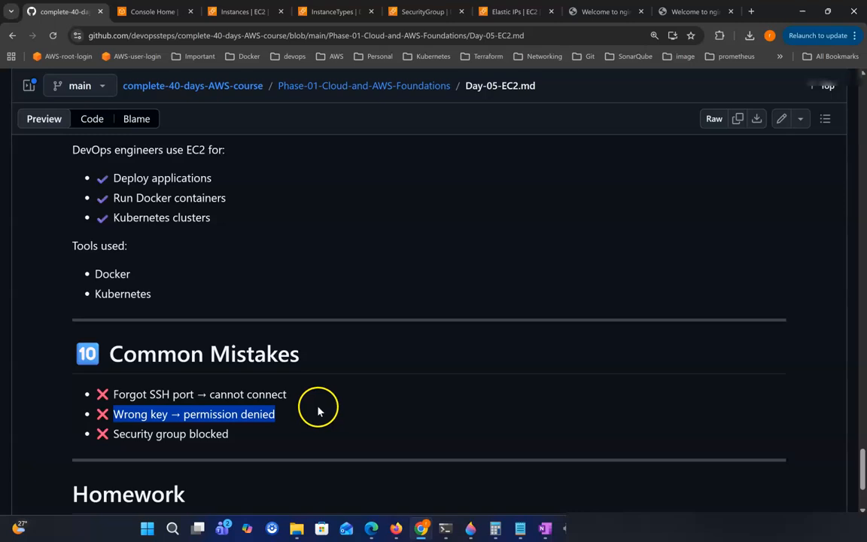
pyautogui.click(319, 408)
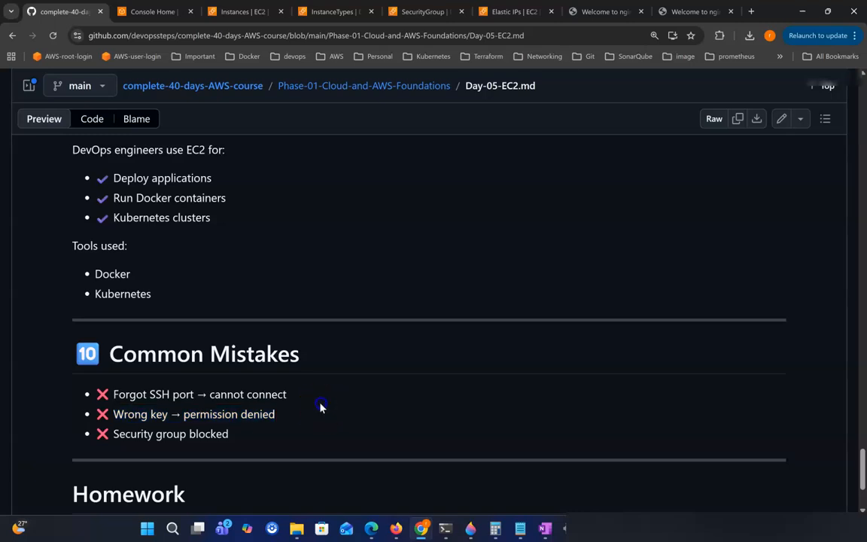
pyautogui.moveTo(106, 410); pyautogui.dragTo(330, 423)
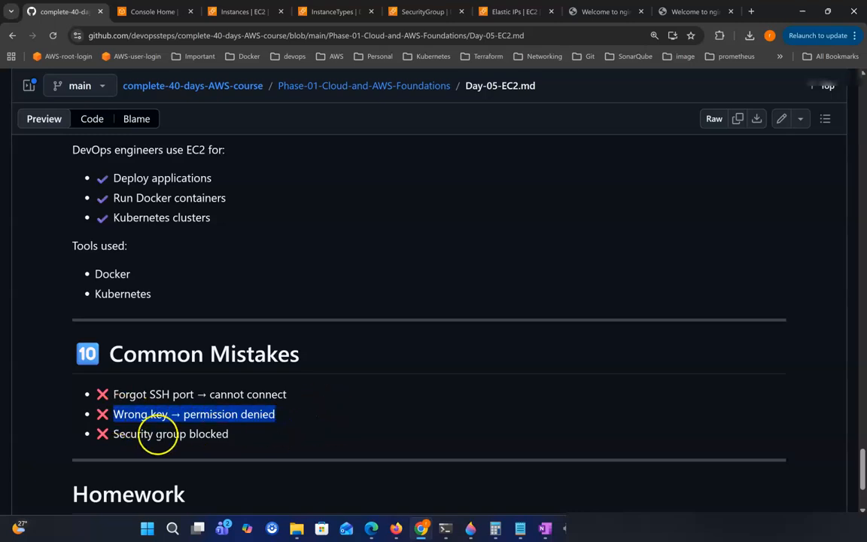
pyautogui.moveTo(110, 434); pyautogui.dragTo(252, 440)
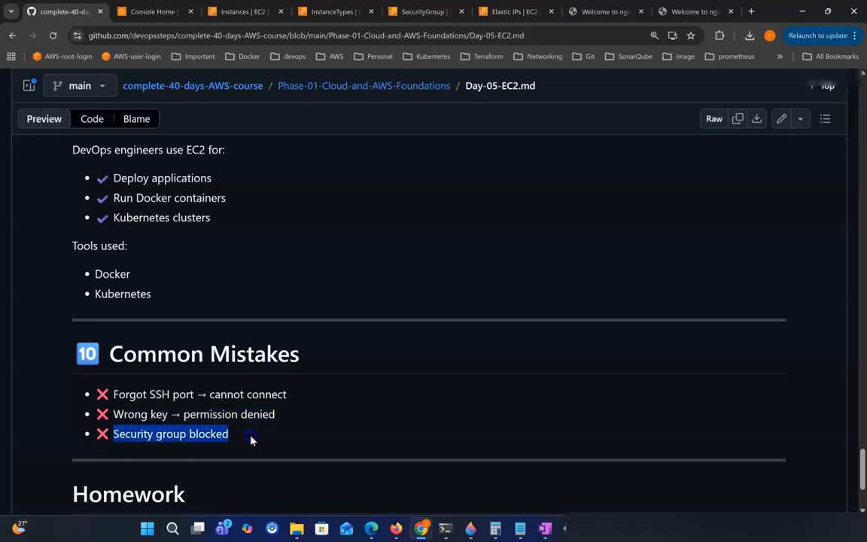
pyautogui.click(343, 430)
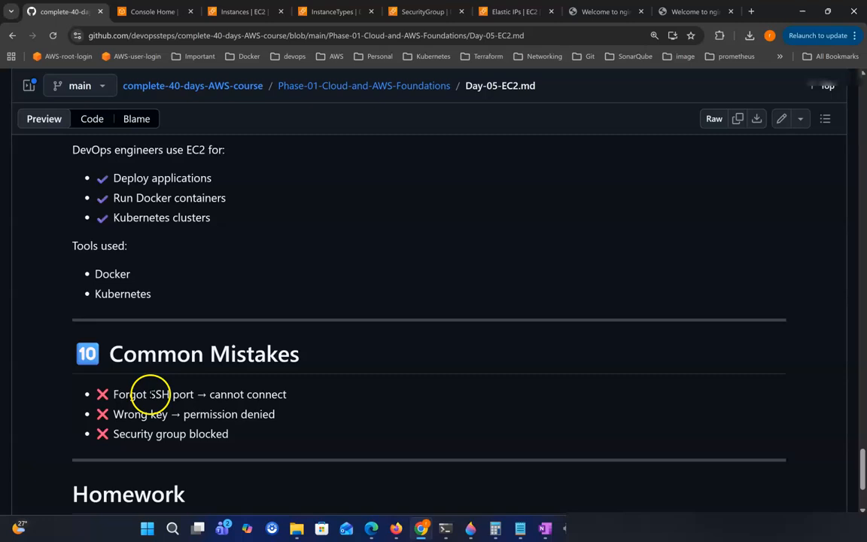
pyautogui.moveTo(151, 394); pyautogui.dragTo(181, 399)
pyautogui.click(241, 434)
pyautogui.moveTo(114, 435); pyautogui.dragTo(286, 433)
pyautogui.scroll(-3, 292, 437)
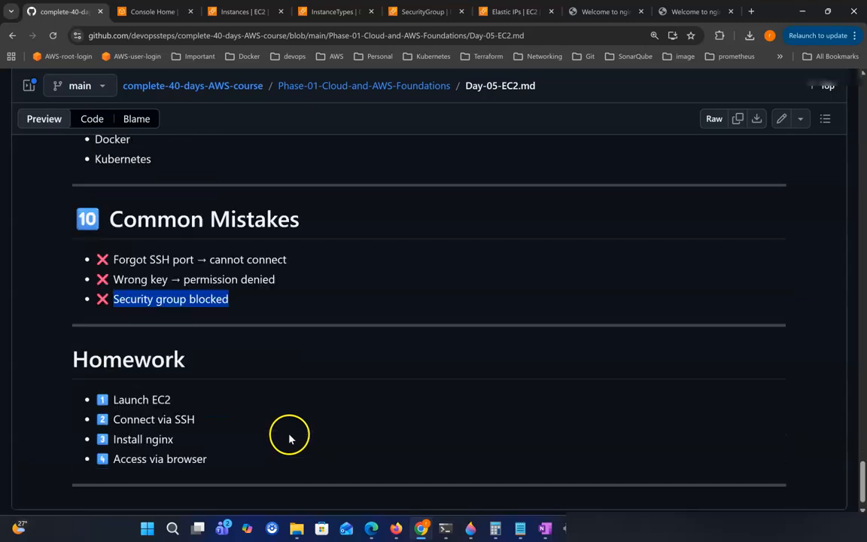
# - Review the Homework section of the notes, highlighting each task in turn: Launch EC2, Connect via SSH, Install nginx and Access via browser
pyautogui.scroll(-1, 289, 437)
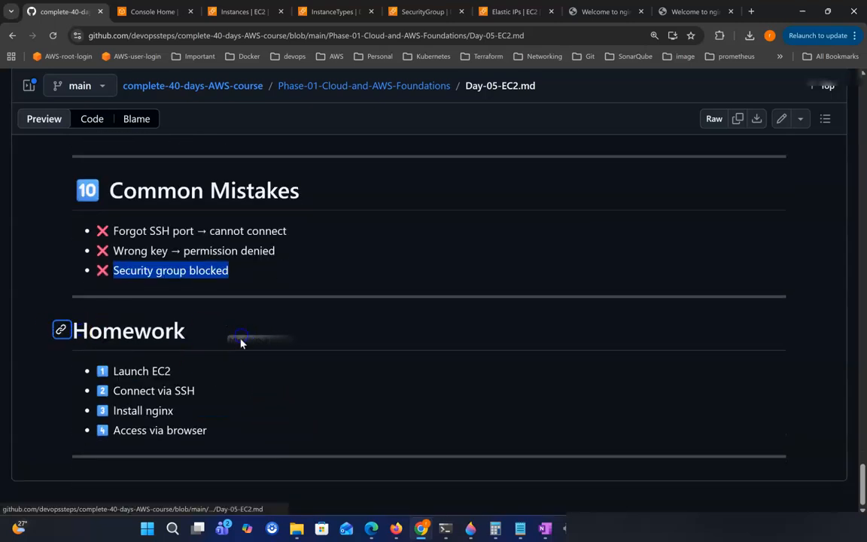
pyautogui.click(211, 357)
pyautogui.moveTo(115, 369); pyautogui.dragTo(200, 374)
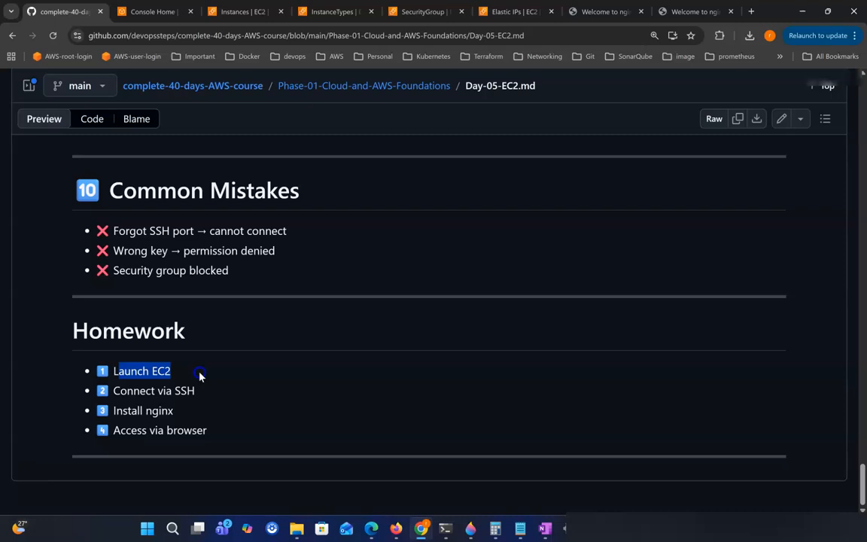
pyautogui.moveTo(127, 390); pyautogui.dragTo(229, 395)
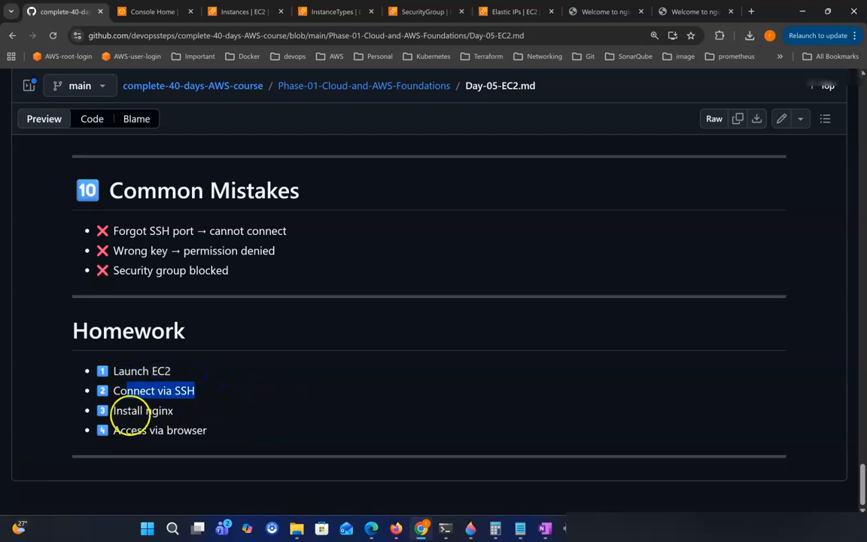
pyautogui.doubleClick(128, 411)
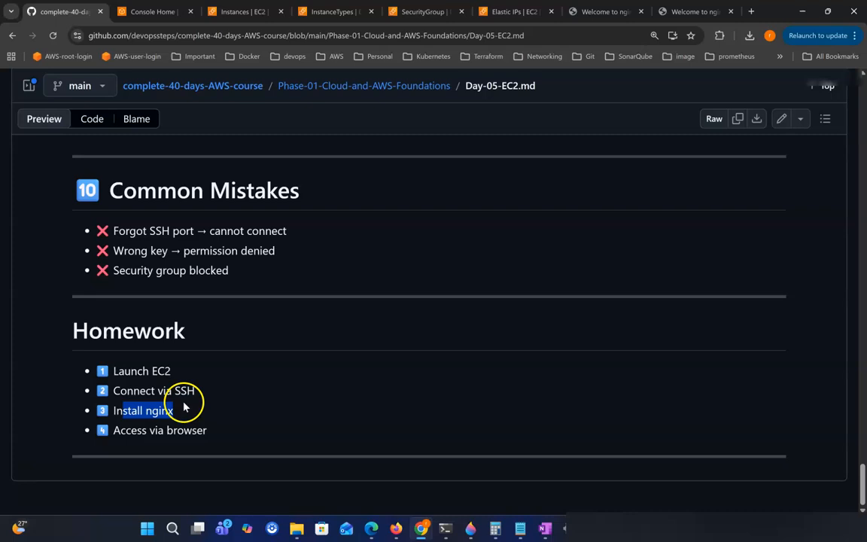
pyautogui.moveTo(111, 411); pyautogui.dragTo(247, 403)
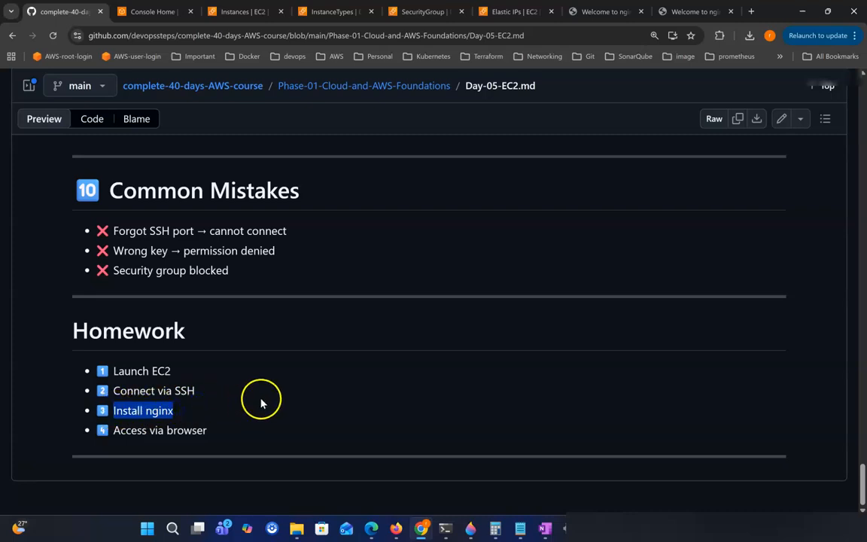
pyautogui.moveTo(115, 431); pyautogui.dragTo(309, 434)
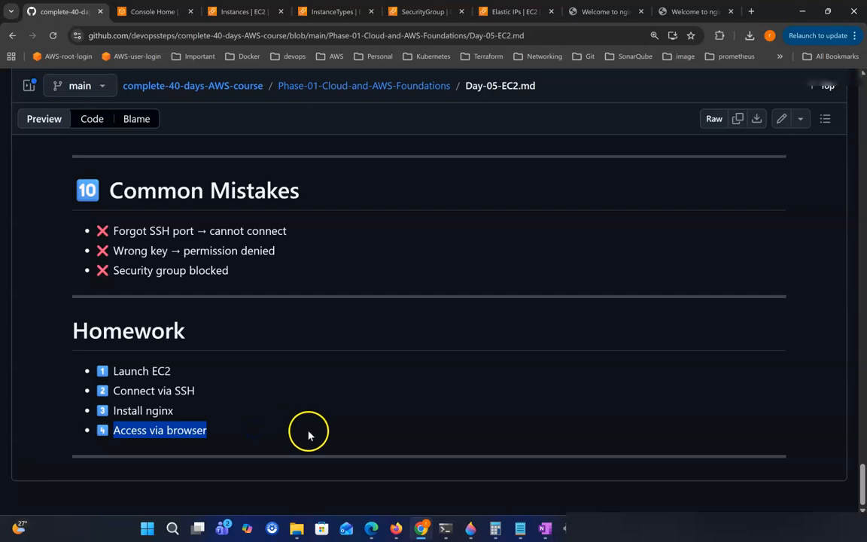
pyautogui.click(359, 381)
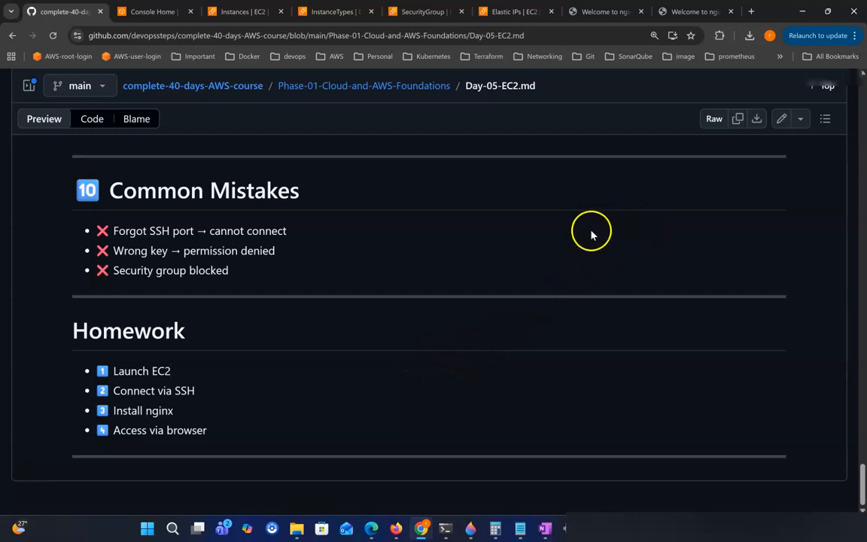
pyautogui.scroll(1, 406, 173)
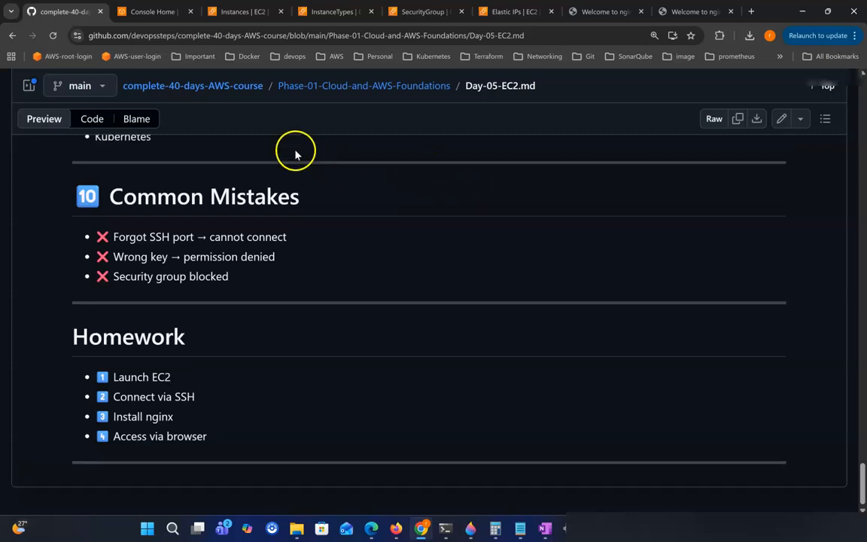